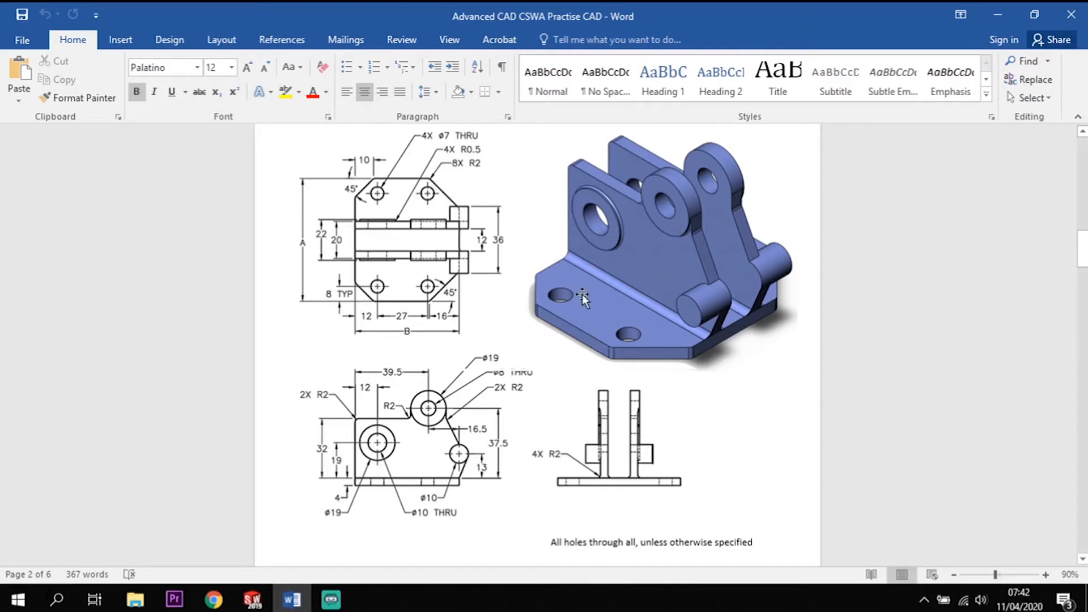
- Review the exercise brief and bracket drawings for the unit system, the A and B values, the material and the base plate dimensions
scroll(583, 294, up, 5)
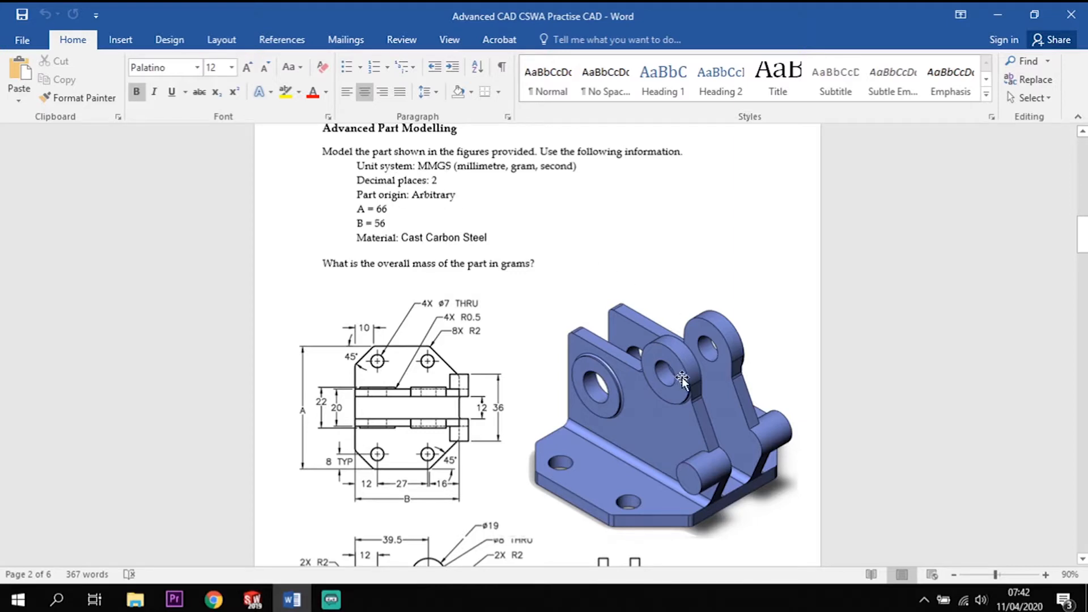
scroll(371, 420, down, 1)
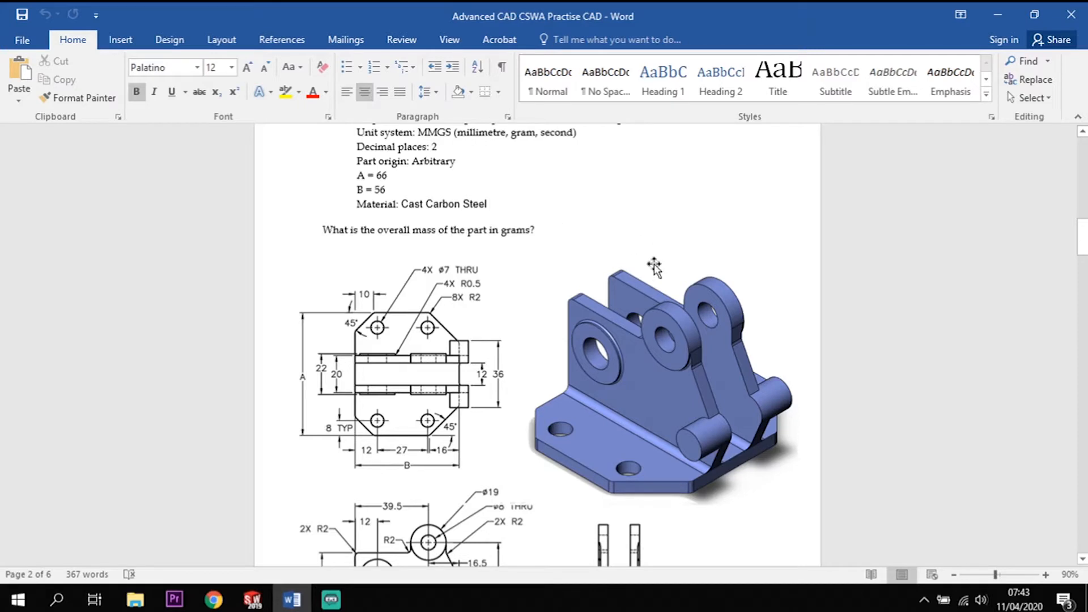
scroll(645, 285, down, 1)
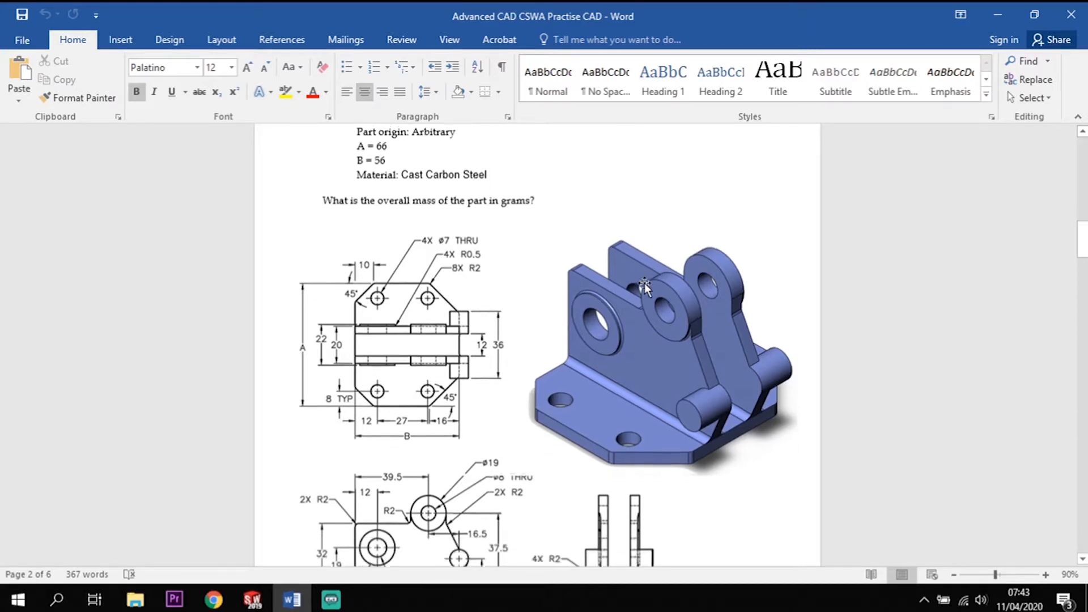
scroll(645, 286, down, 1)
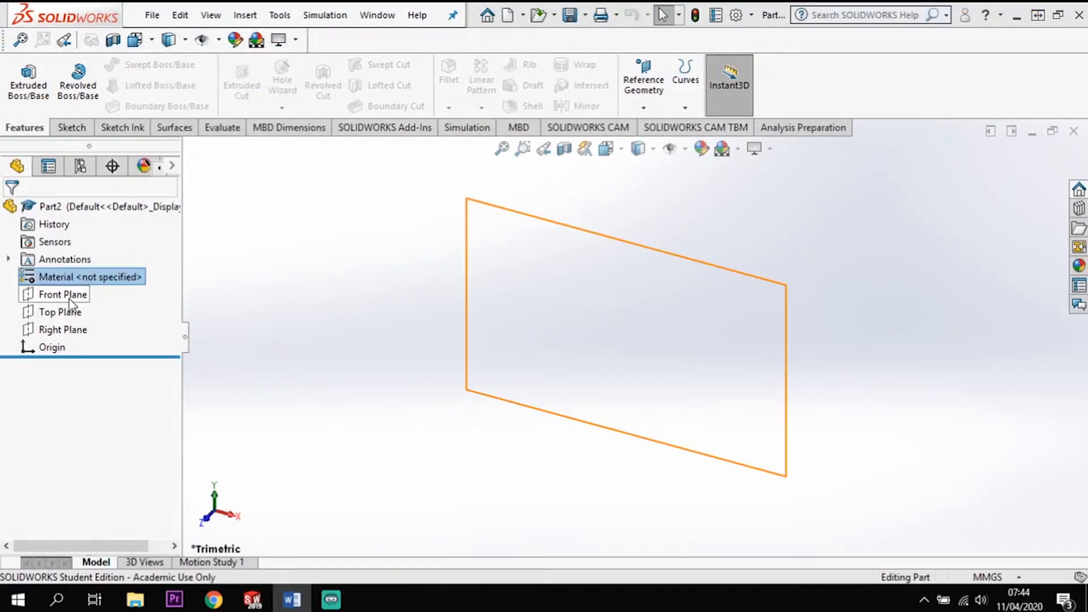
- In SOLIDWORKS, start a sketch on the Top Plane and draw a vertical centerline about 71 mm long upward from the origin
click(67, 314)
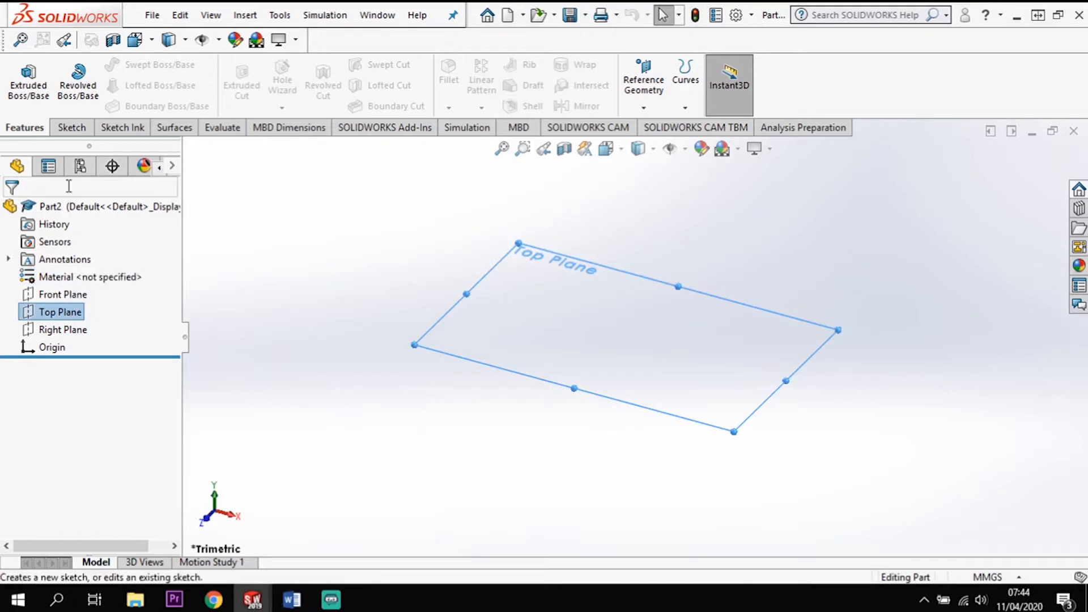
click(71, 128)
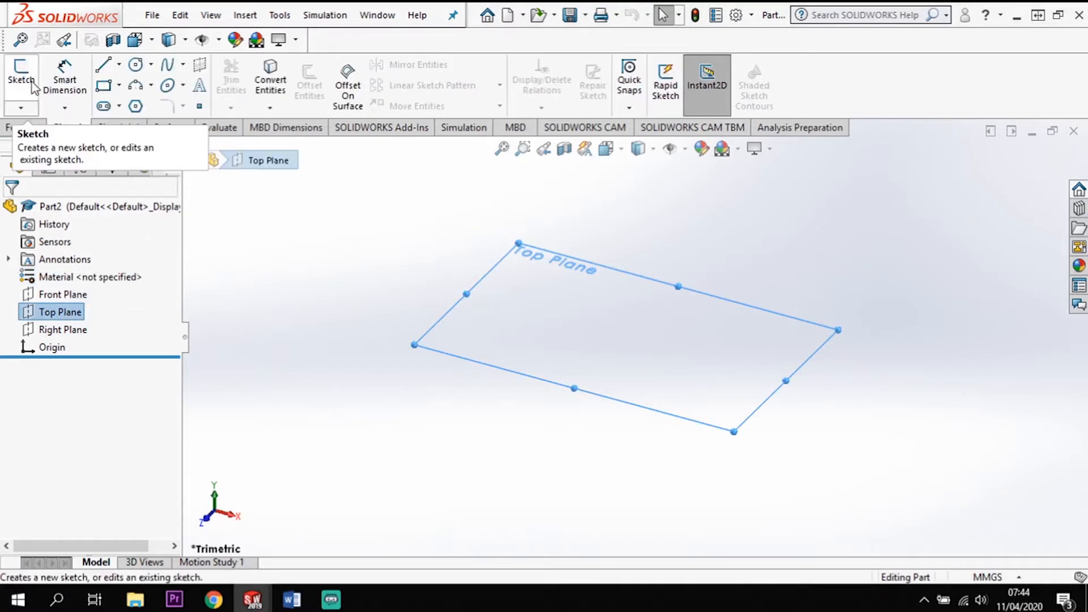
click(30, 84)
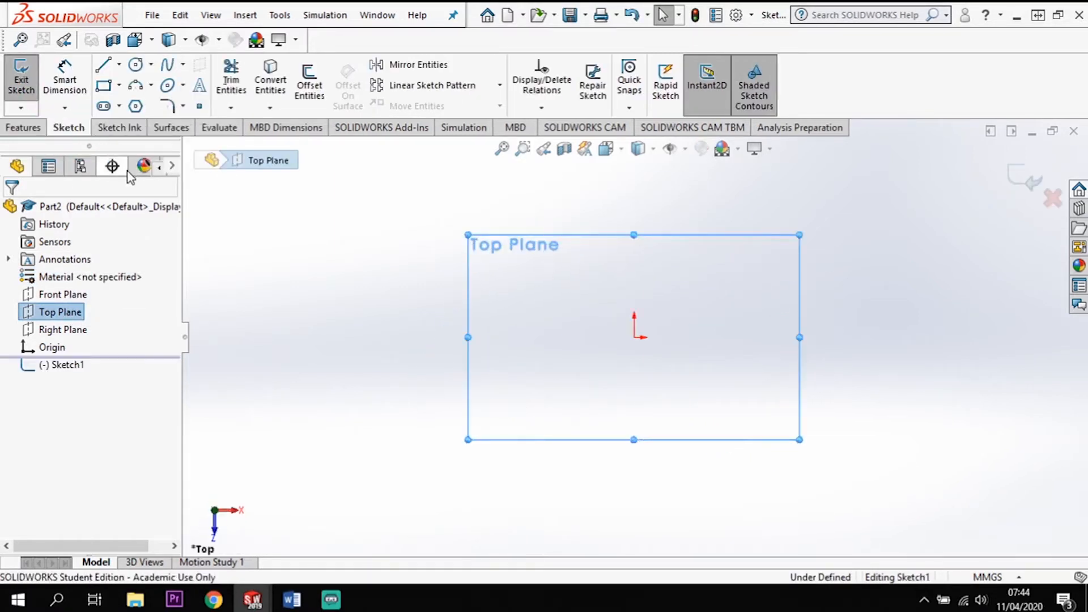
click(119, 64)
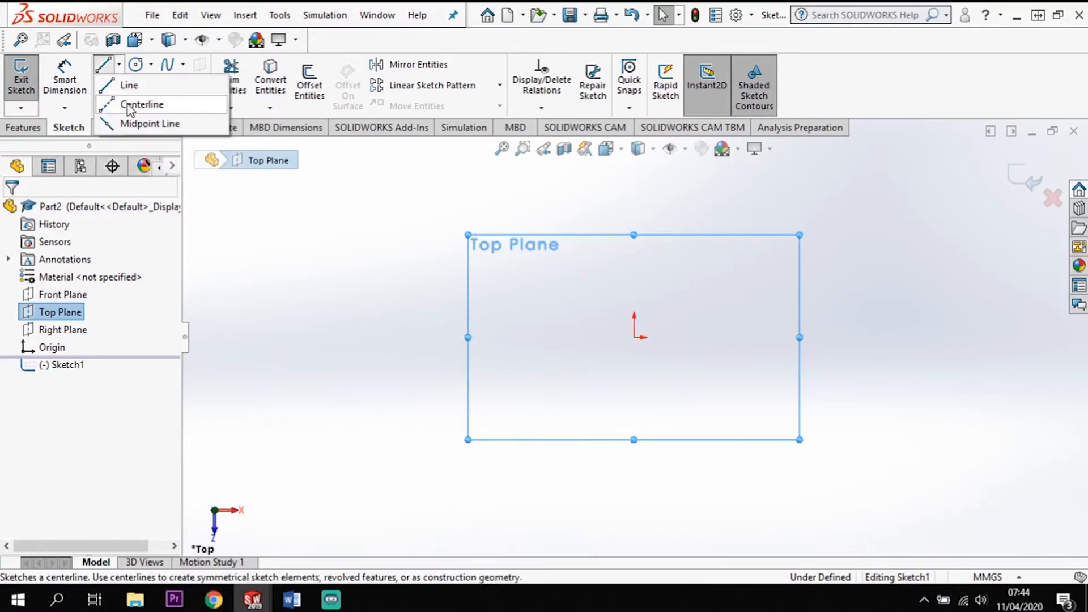
click(133, 105)
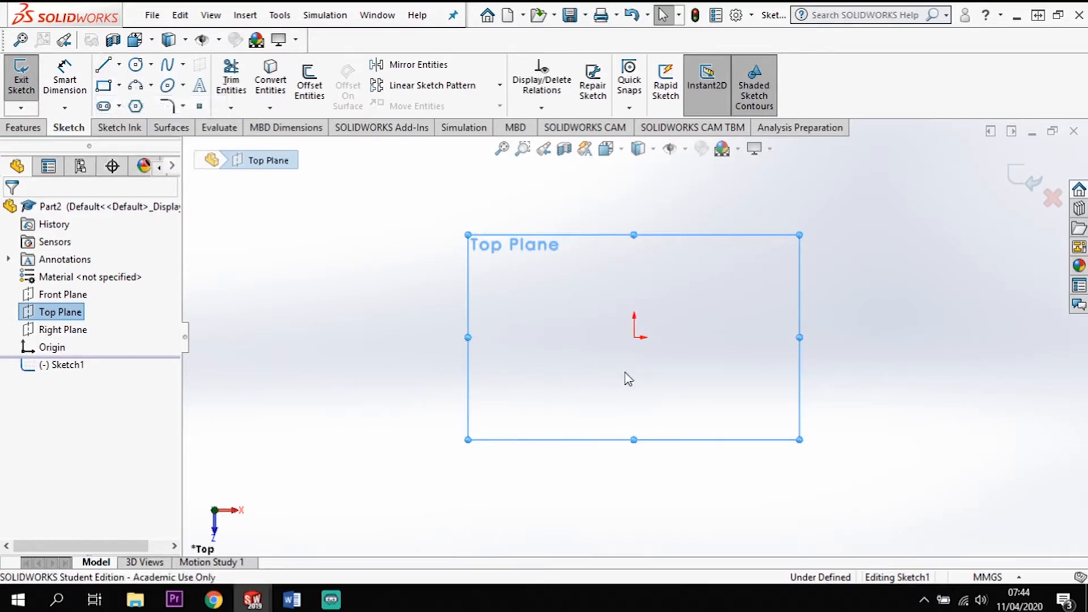
click(635, 338)
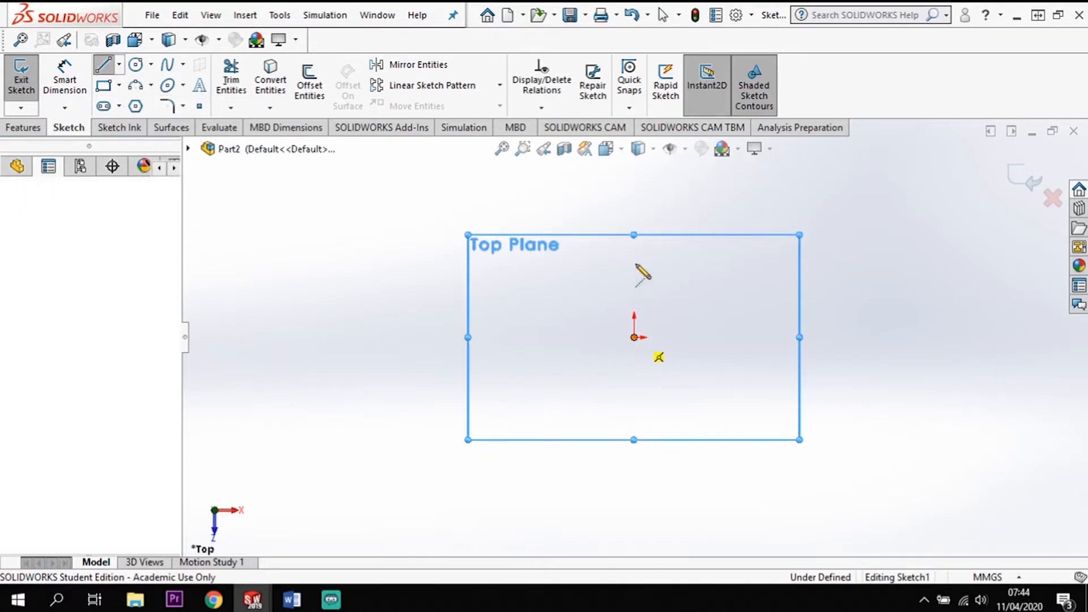
click(634, 204)
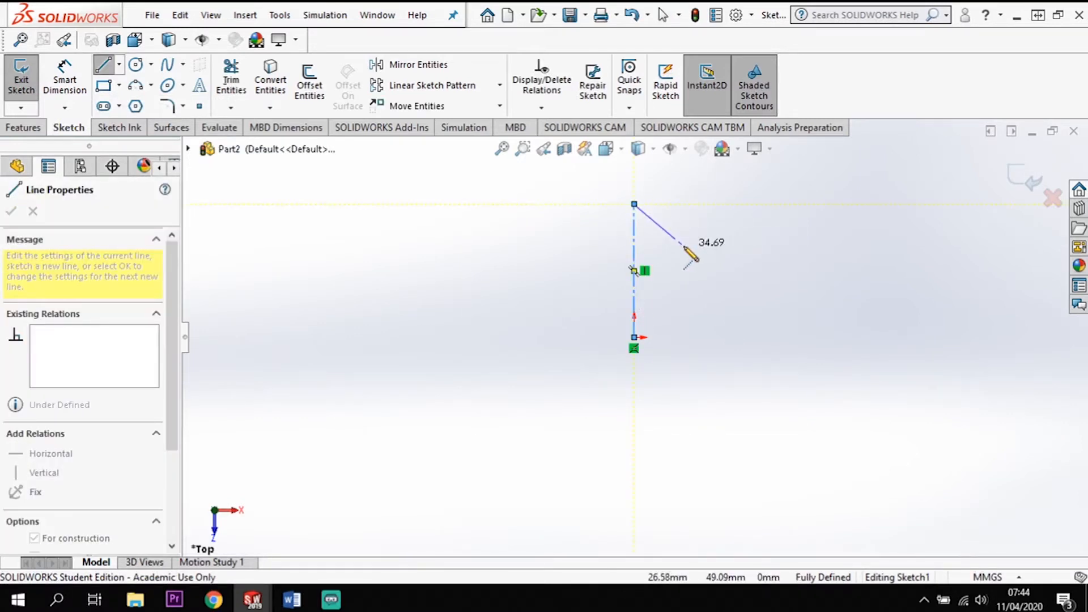
key(Escape)
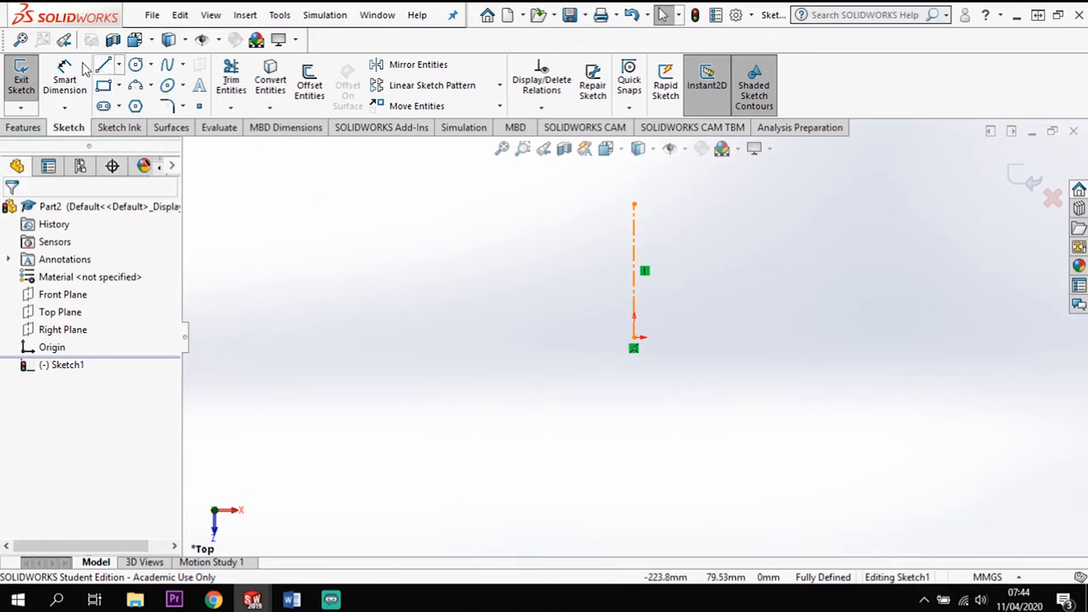
- Dimension the vertical centerline's length to 56 mm
click(66, 79)
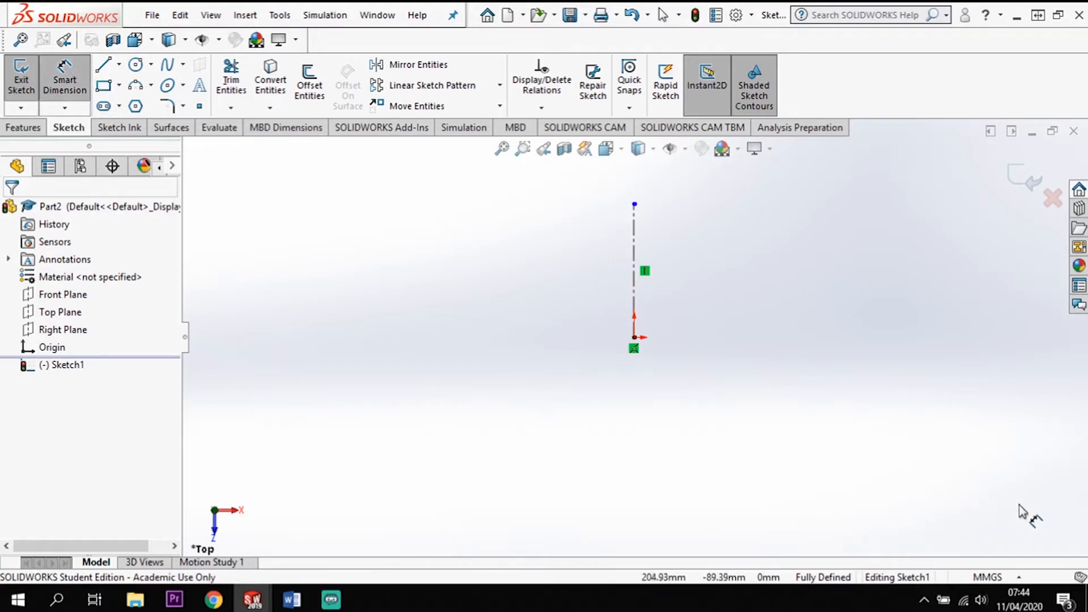
click(635, 271)
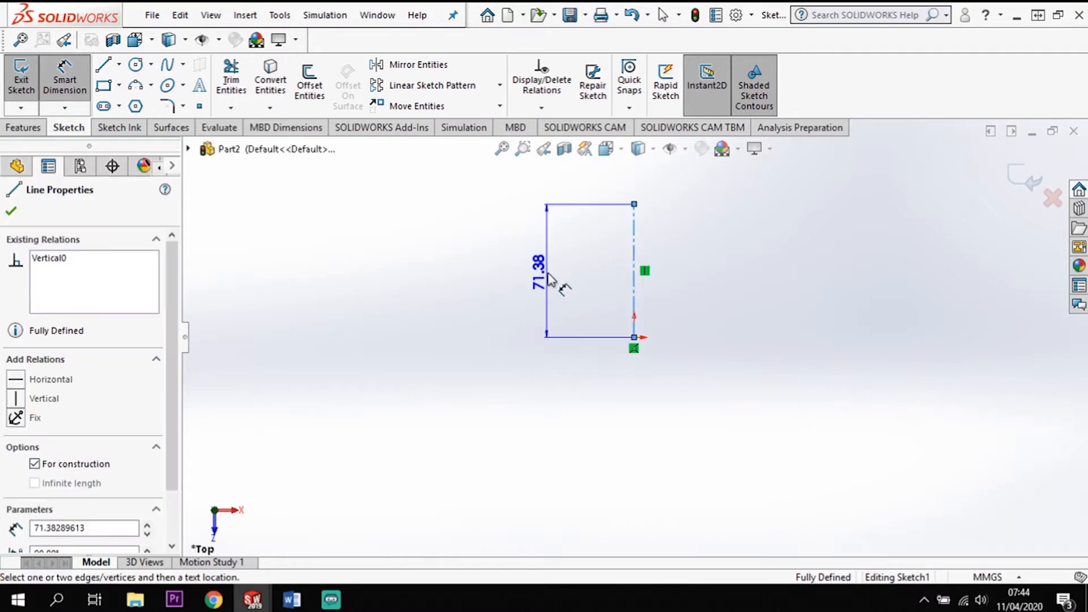
click(548, 280)
text(56)
key(Return)
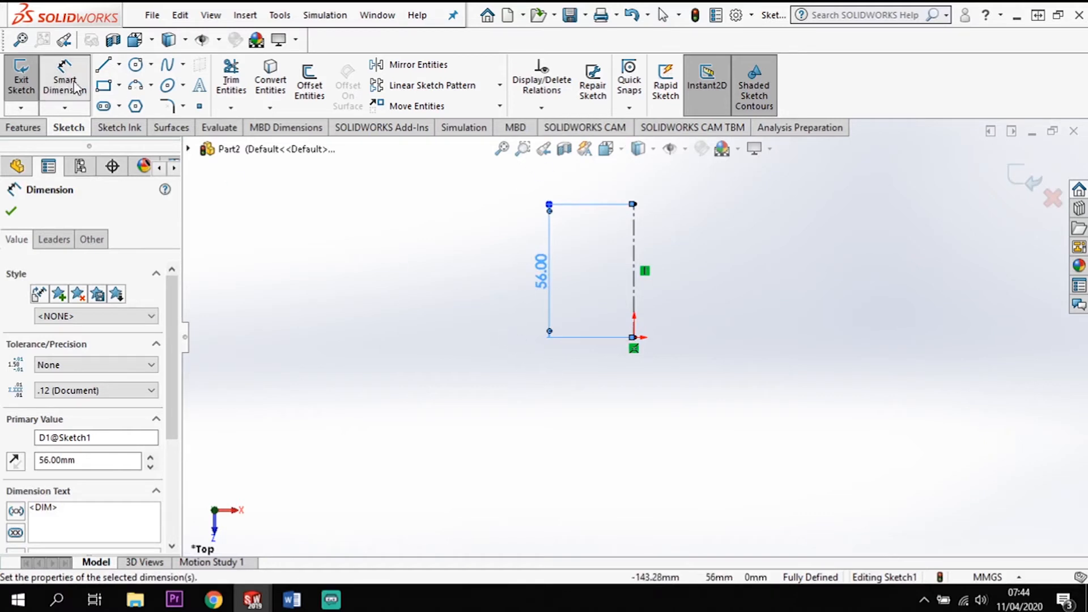
- Sketch the plate's left half outline from the centerline's upper end to the origin, with horizontal ends, a vertical side and two angled corners
click(104, 66)
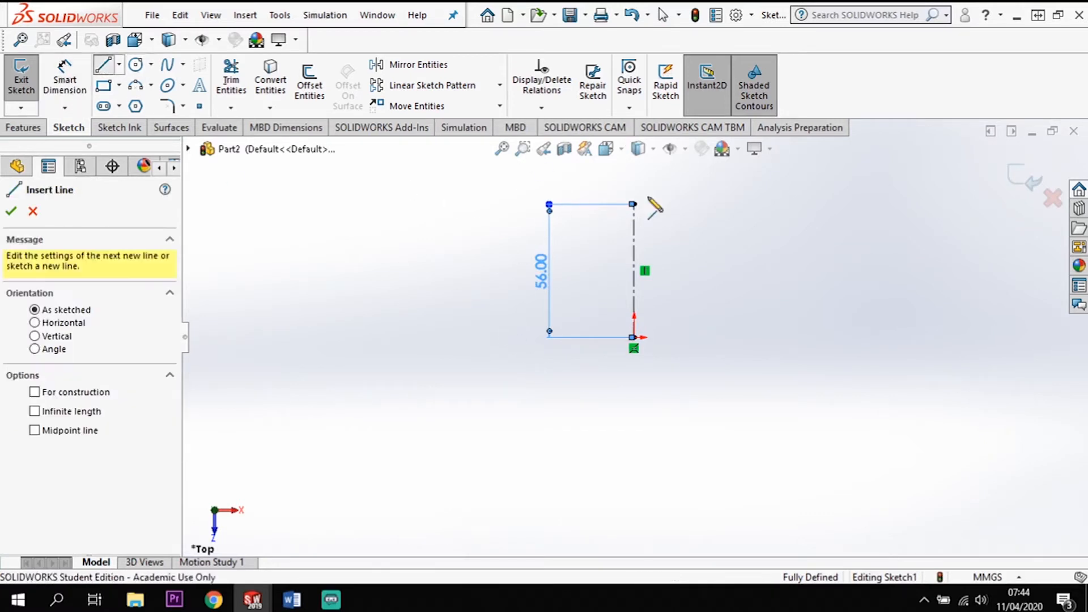
click(635, 204)
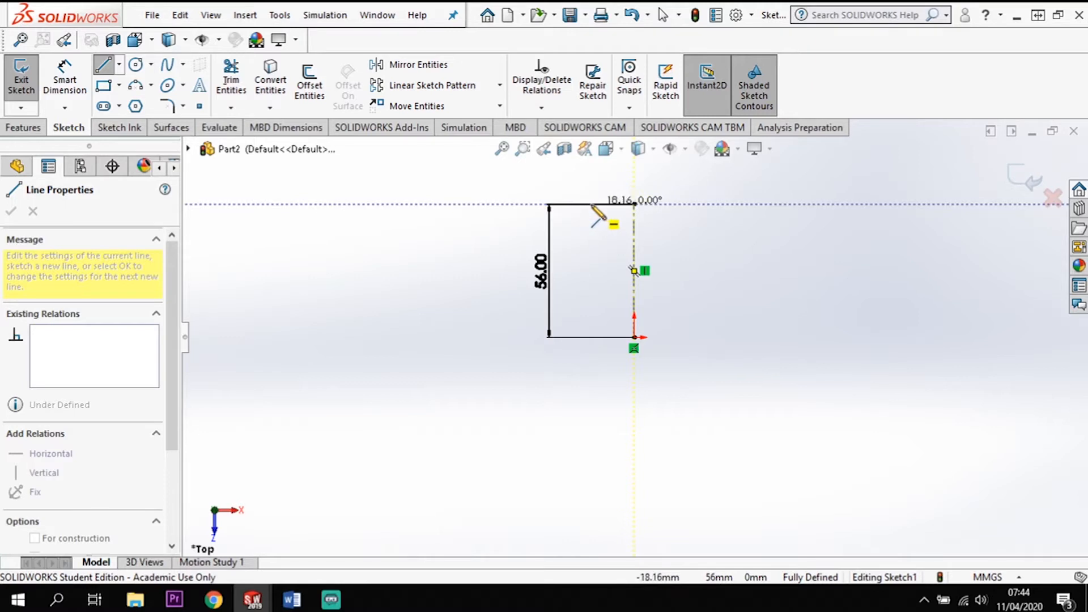
click(592, 204)
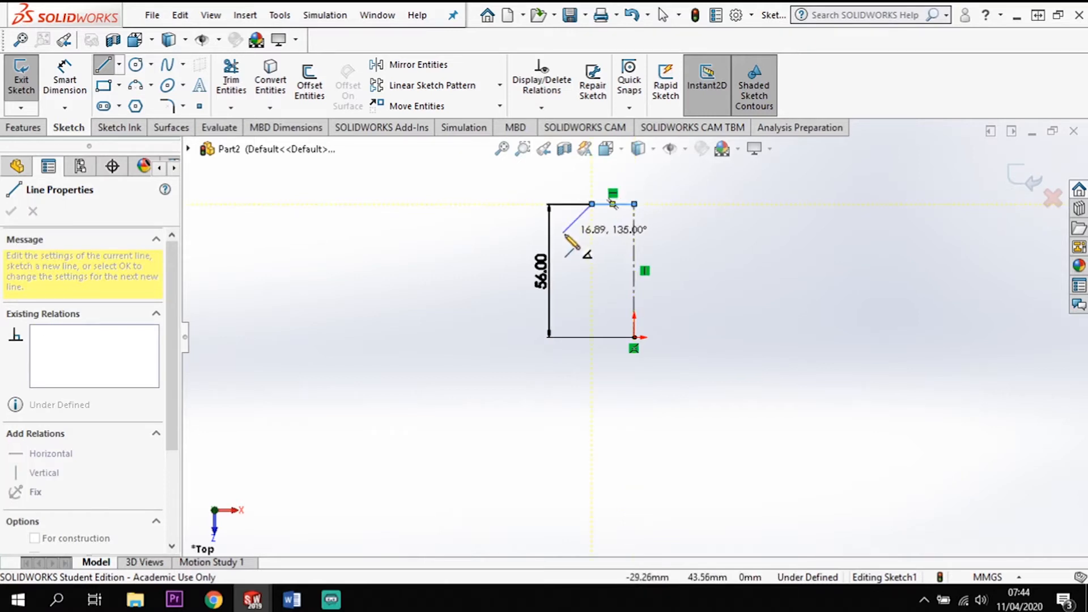
click(563, 232)
click(563, 307)
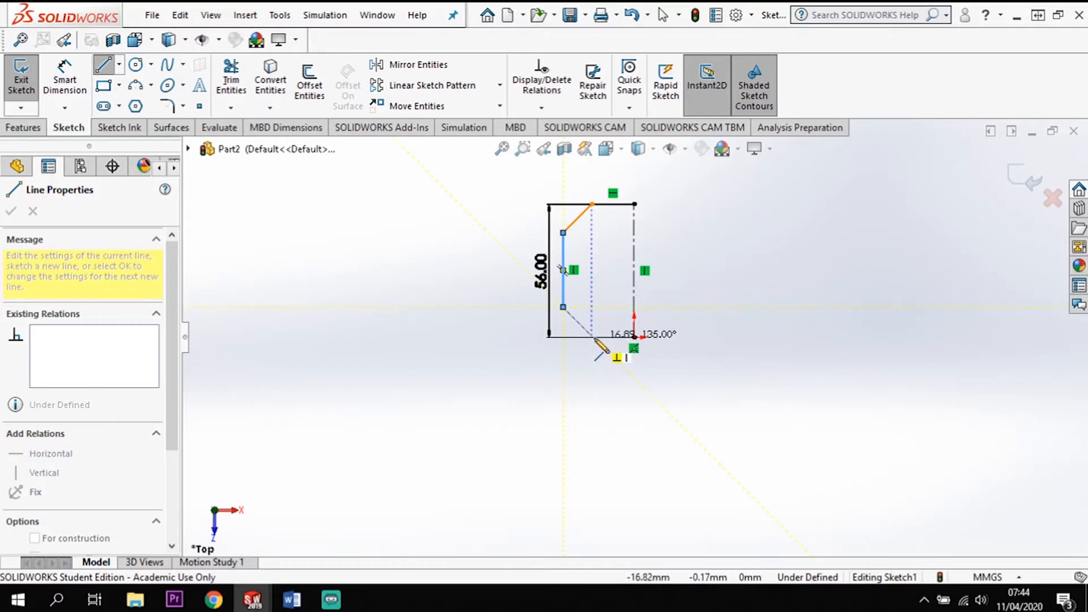
click(594, 338)
click(634, 337)
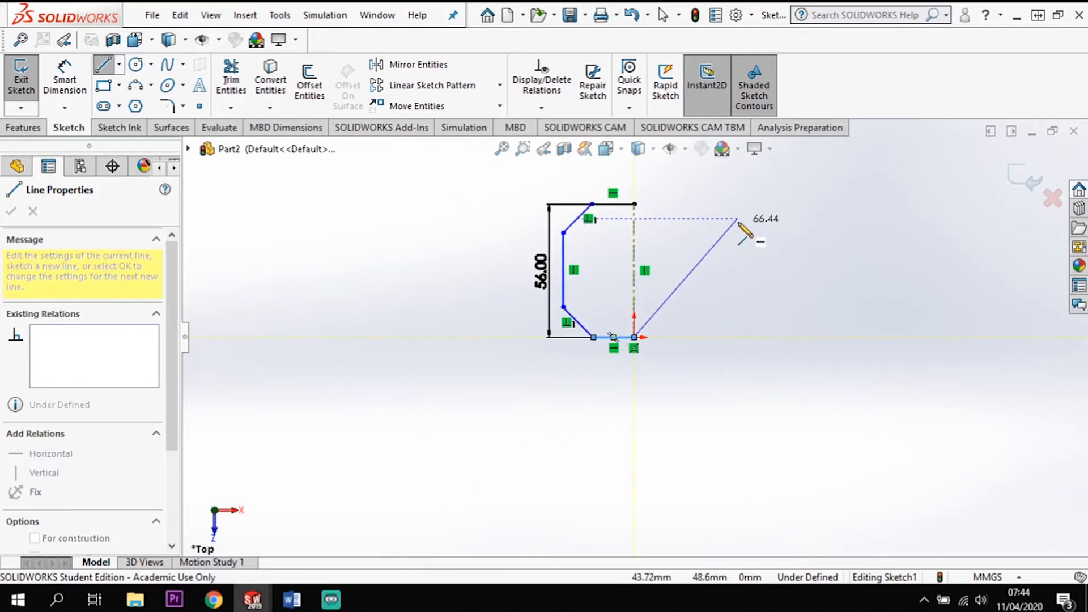
key(Escape)
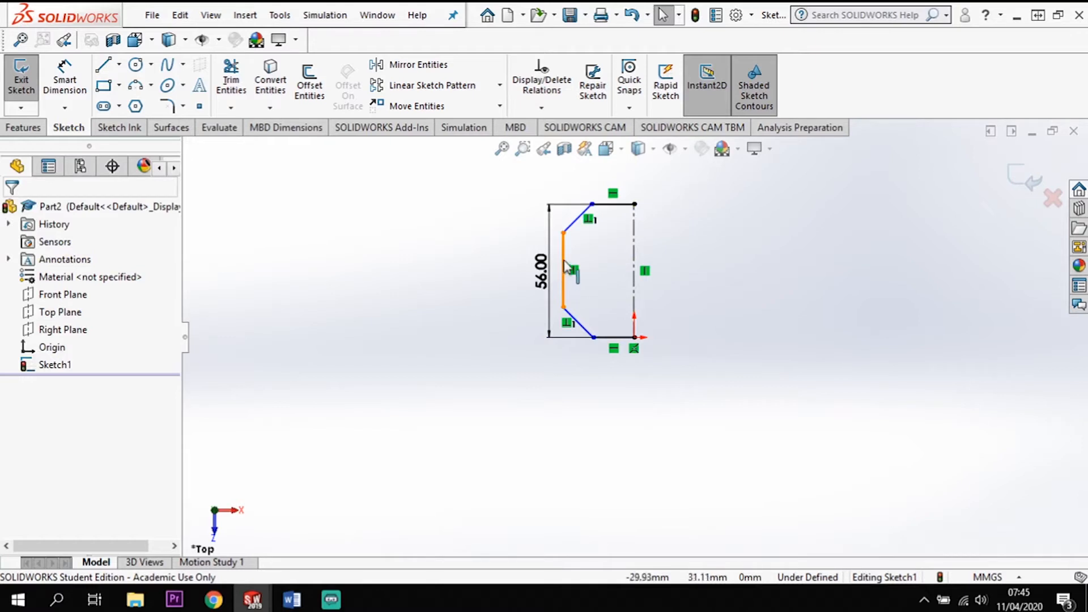
- Dimension the plate's full width as 66 mm, doubled across the centerline from the vertical side, and place the dimension above the outline
click(71, 77)
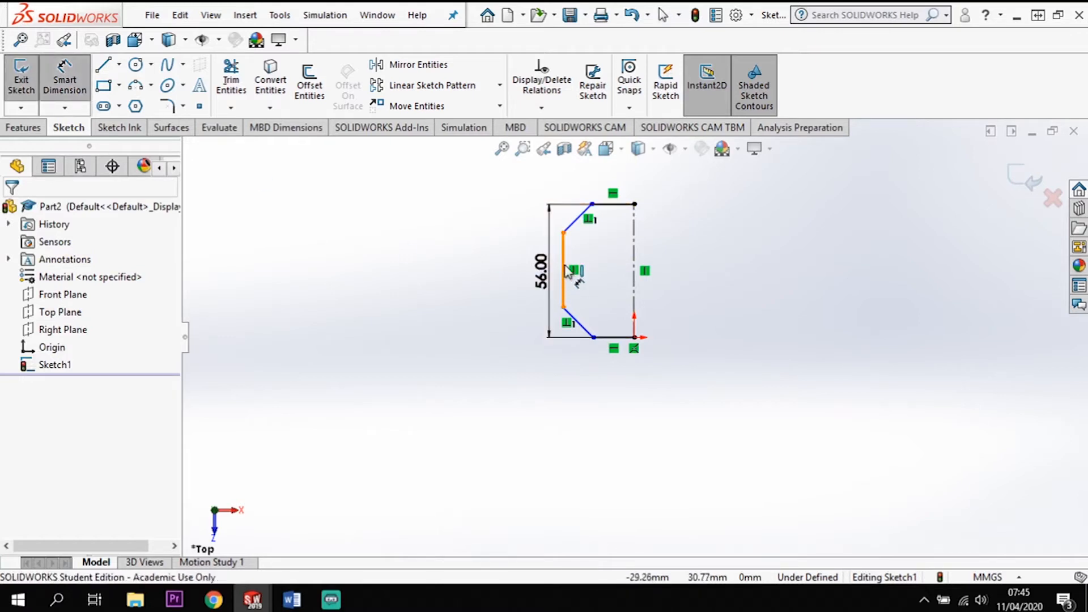
click(635, 238)
click(634, 235)
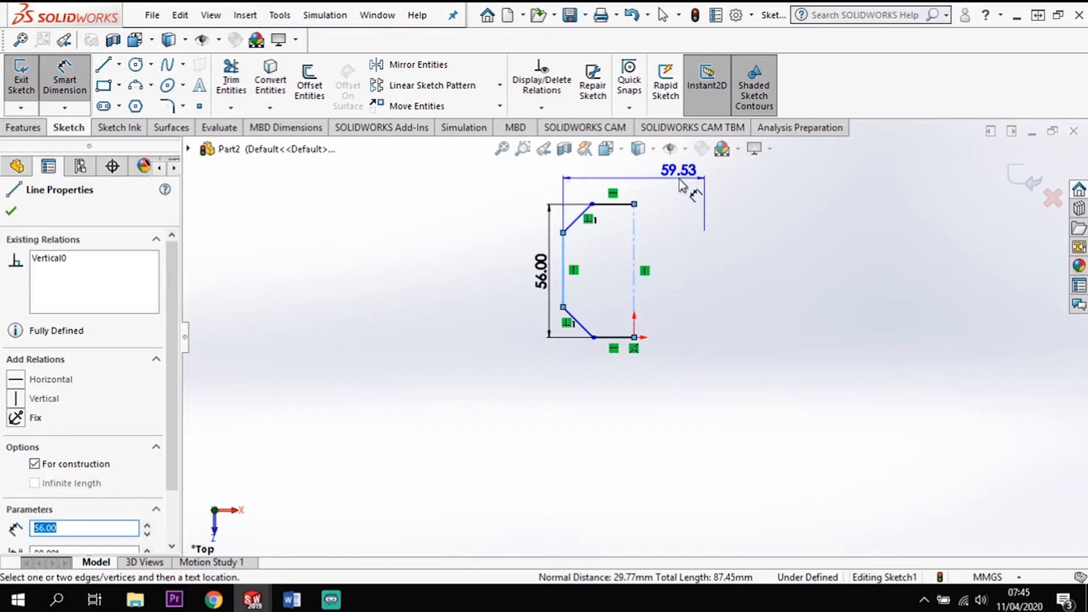
click(680, 184)
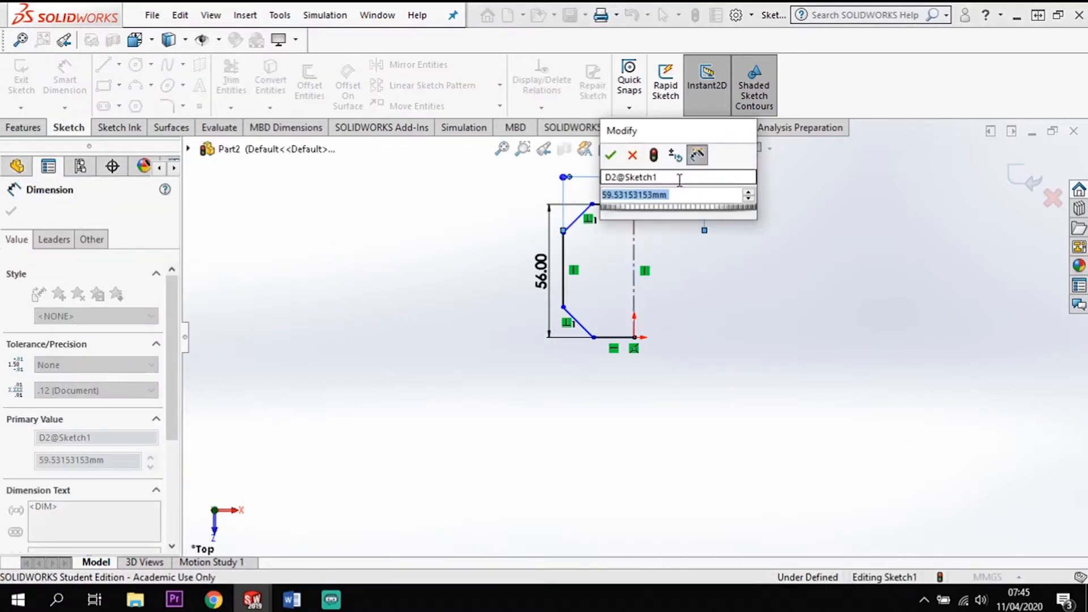
text(66)
key(Return)
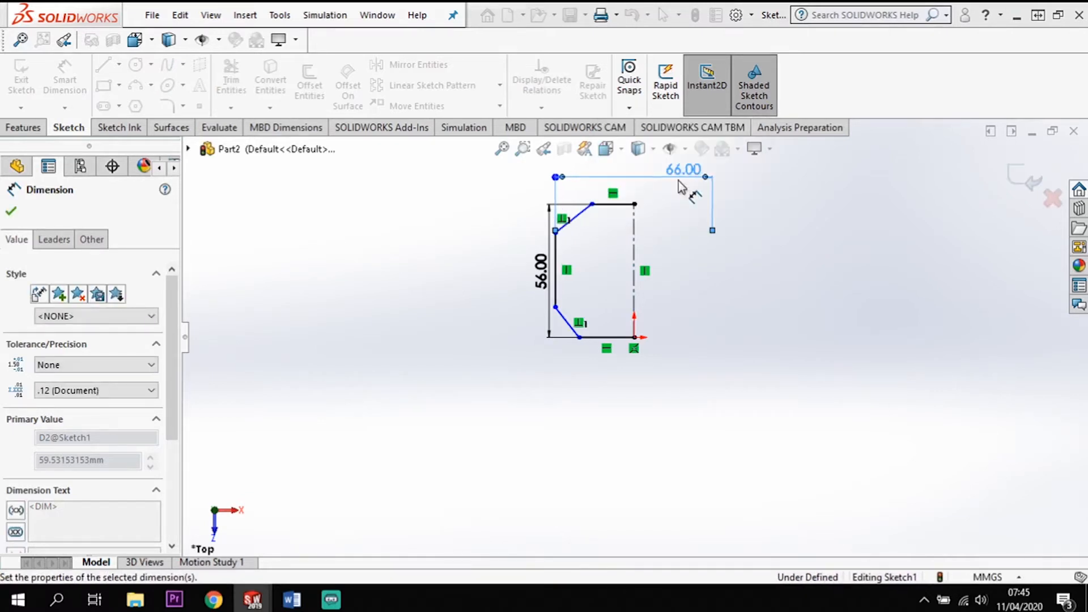
scroll(628, 236, up, 2)
scroll(629, 237, down, 2)
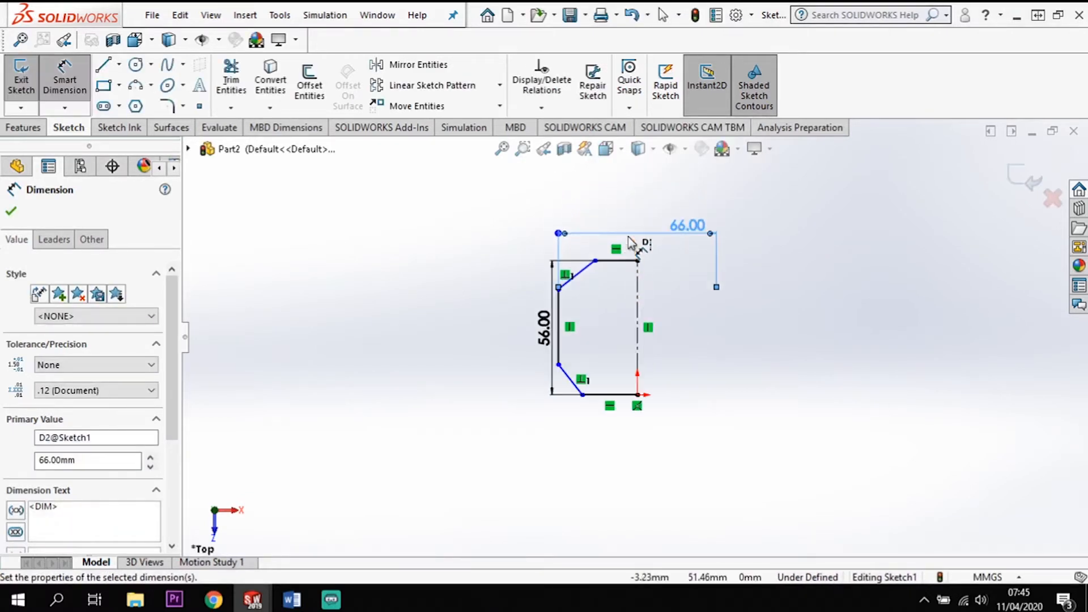
drag(671, 226, 628, 205)
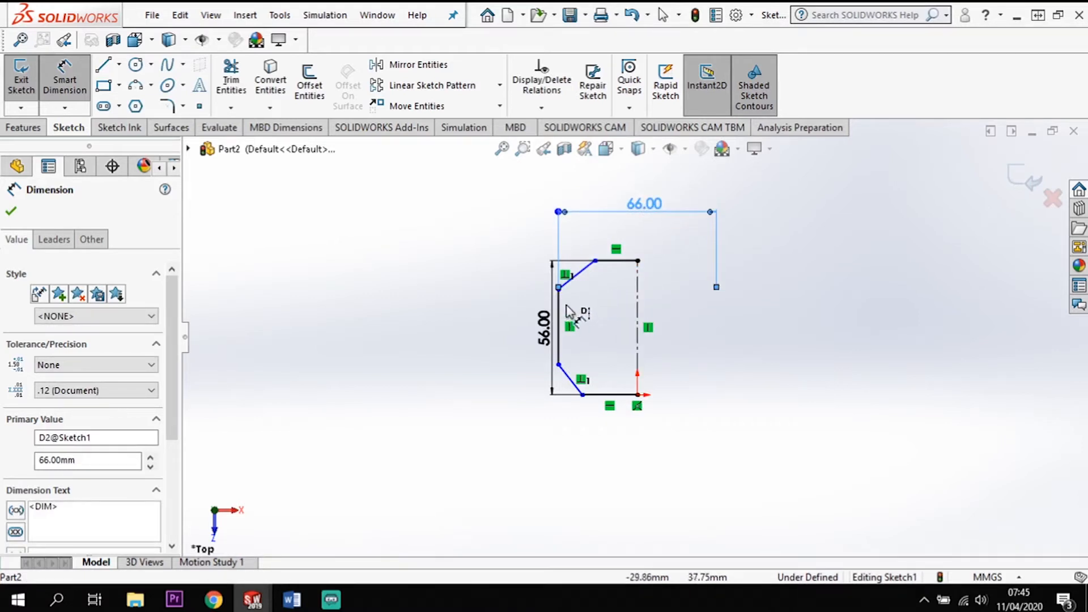
- Dimension the angle between the upper corner line and the top edge of the outline to 45 degrees
click(638, 288)
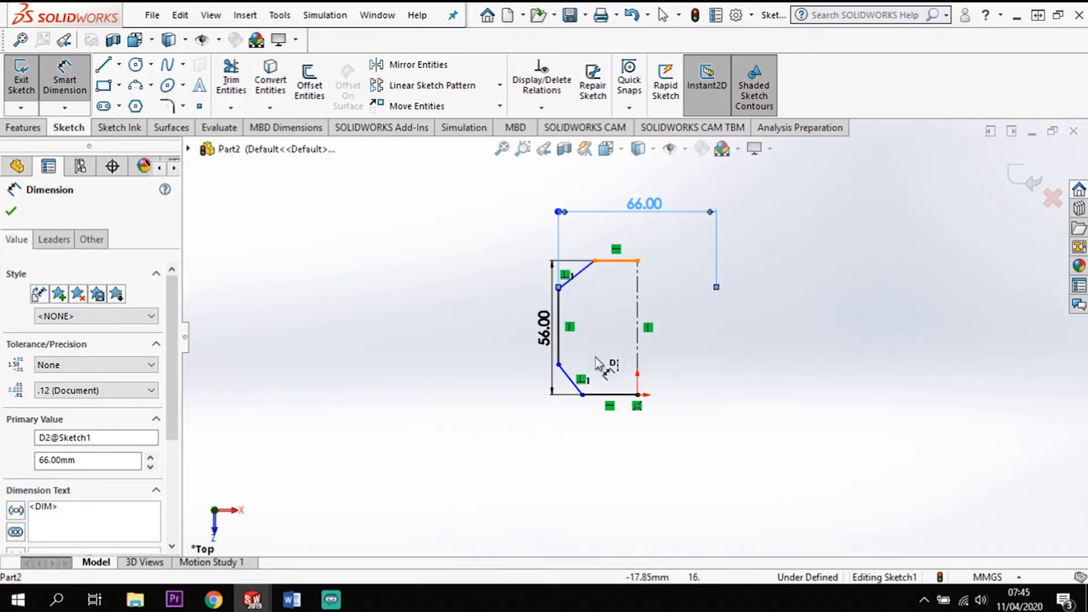
click(591, 272)
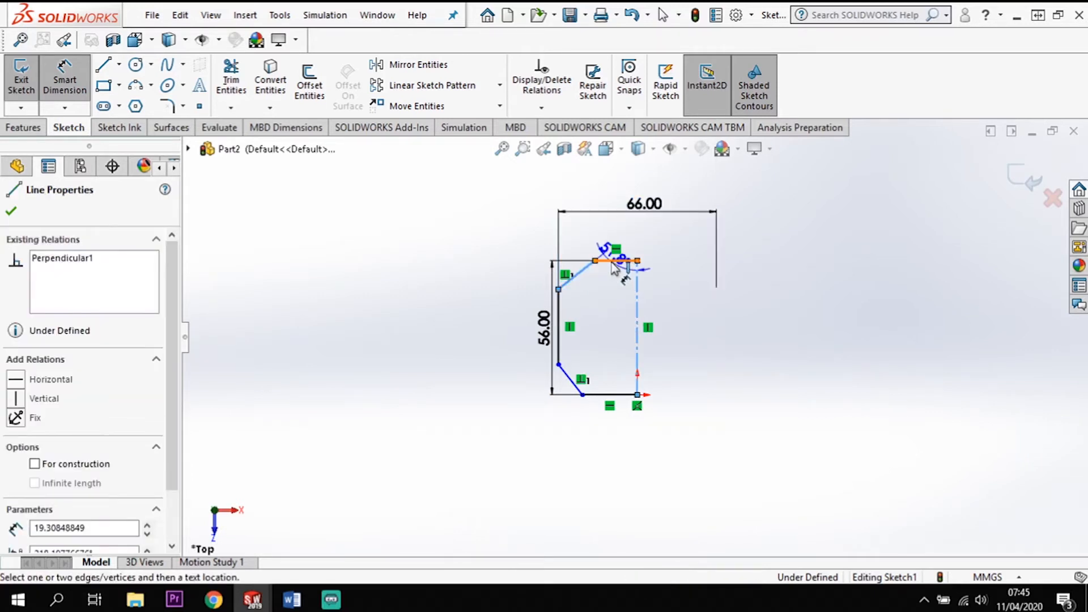
click(604, 261)
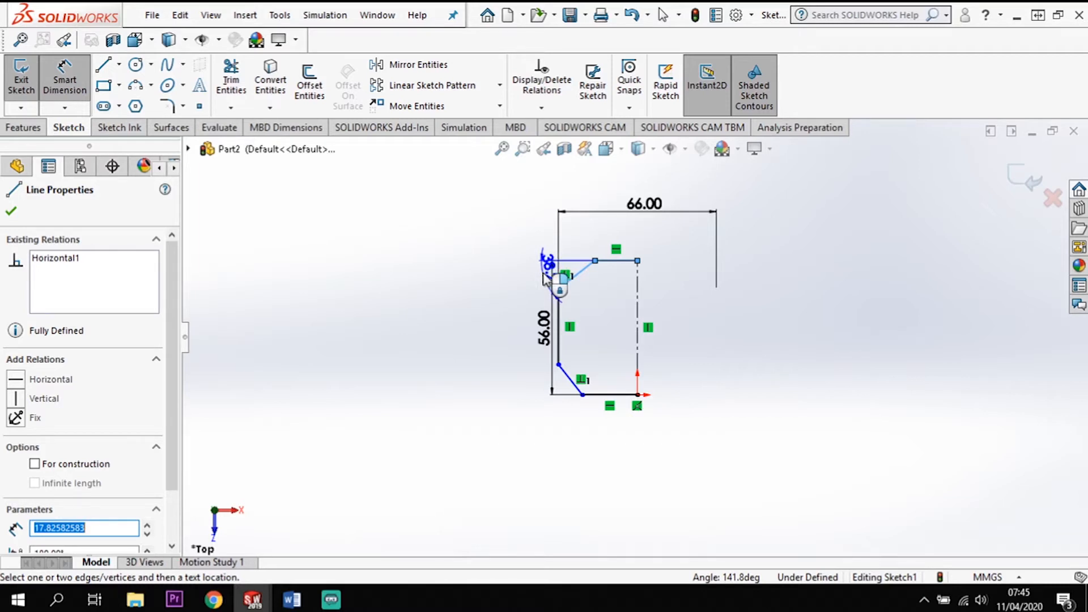
click(542, 280)
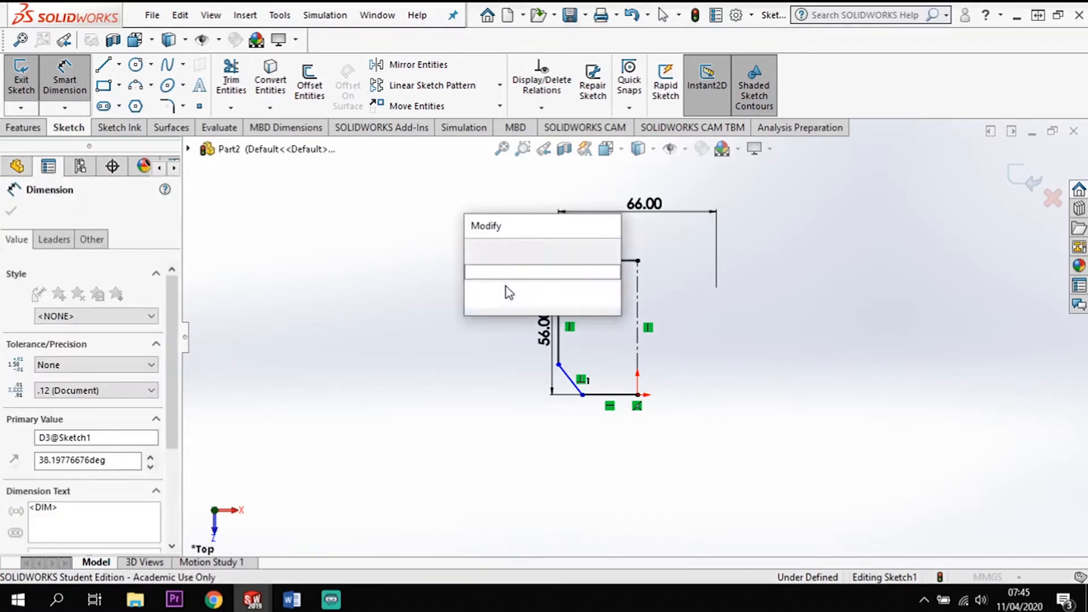
text(45)
key(Return)
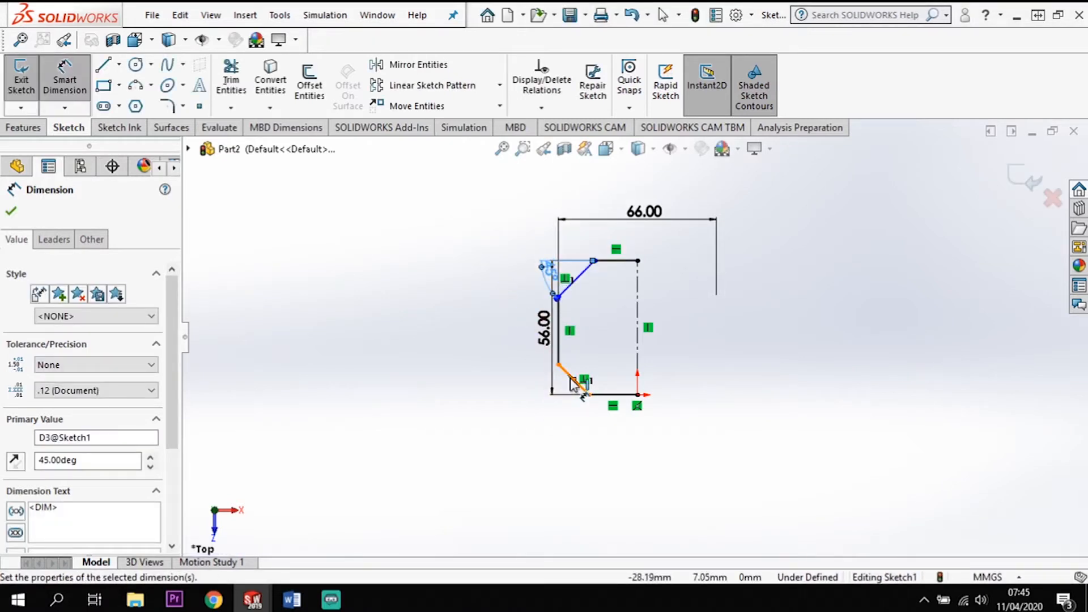
- Add a driven angle dimension between the lower corner line and the bottom edge of the outline
click(572, 379)
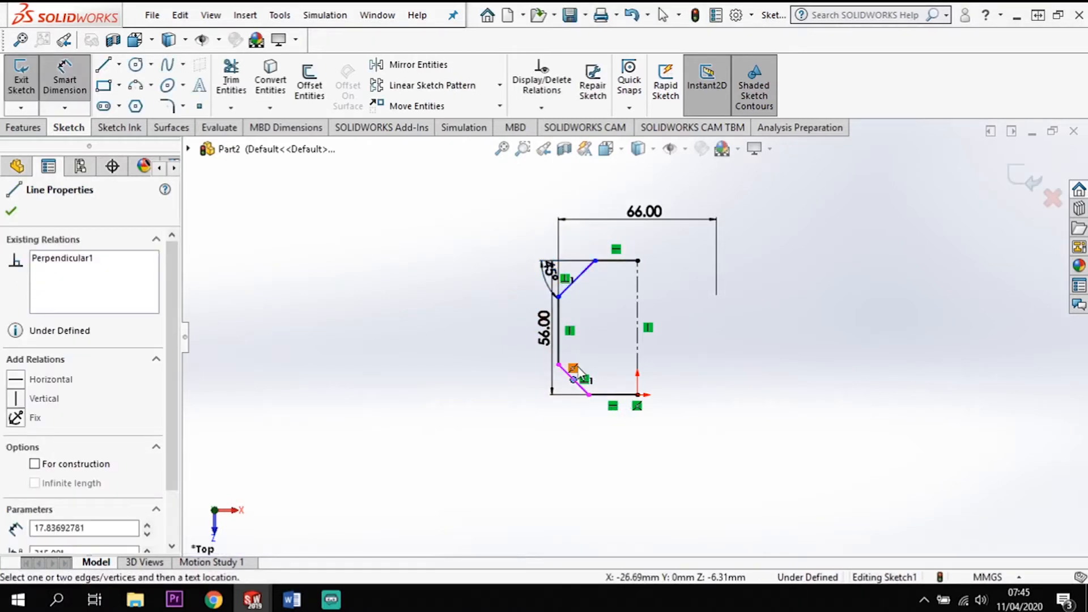
key(Escape)
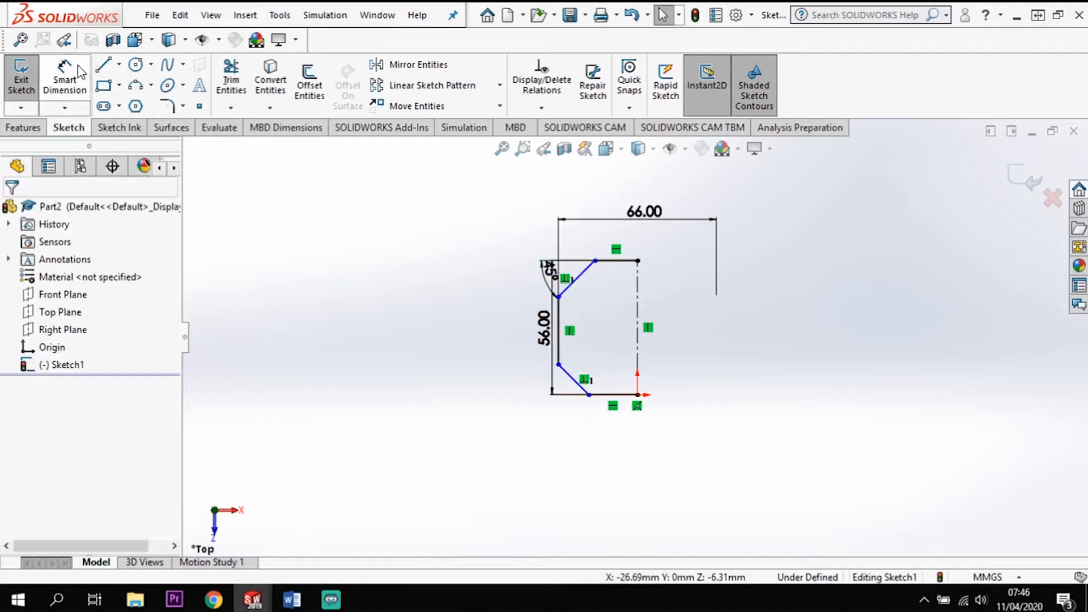
click(78, 75)
click(565, 371)
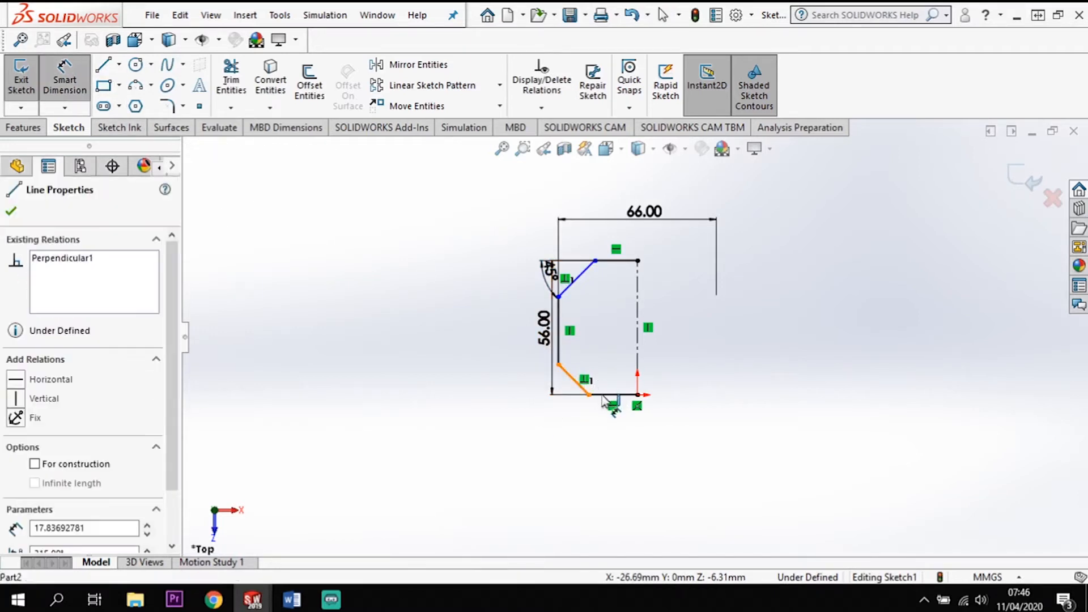
click(602, 396)
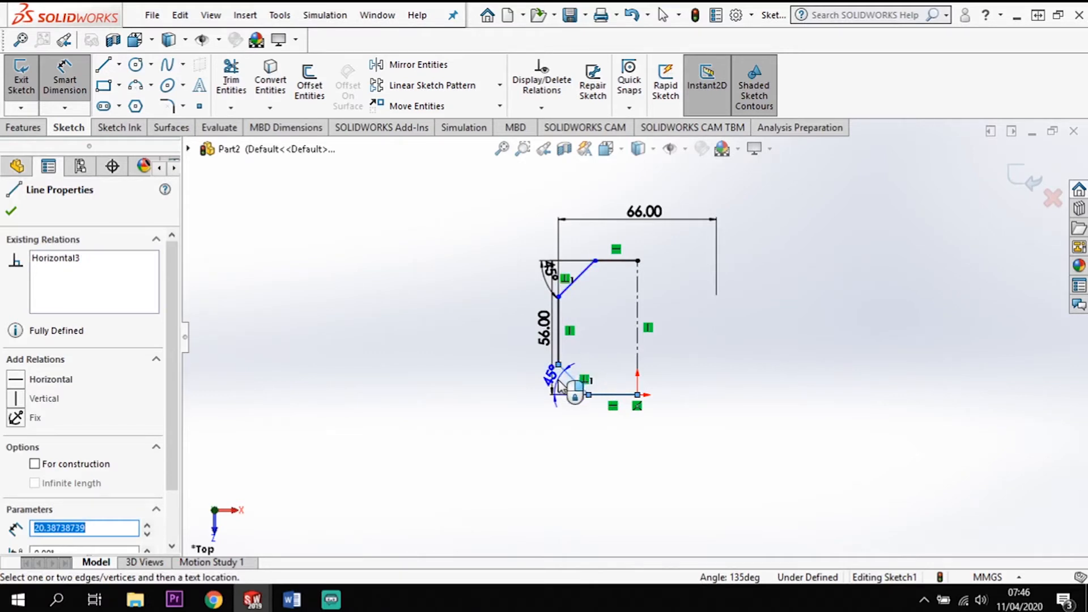
click(555, 379)
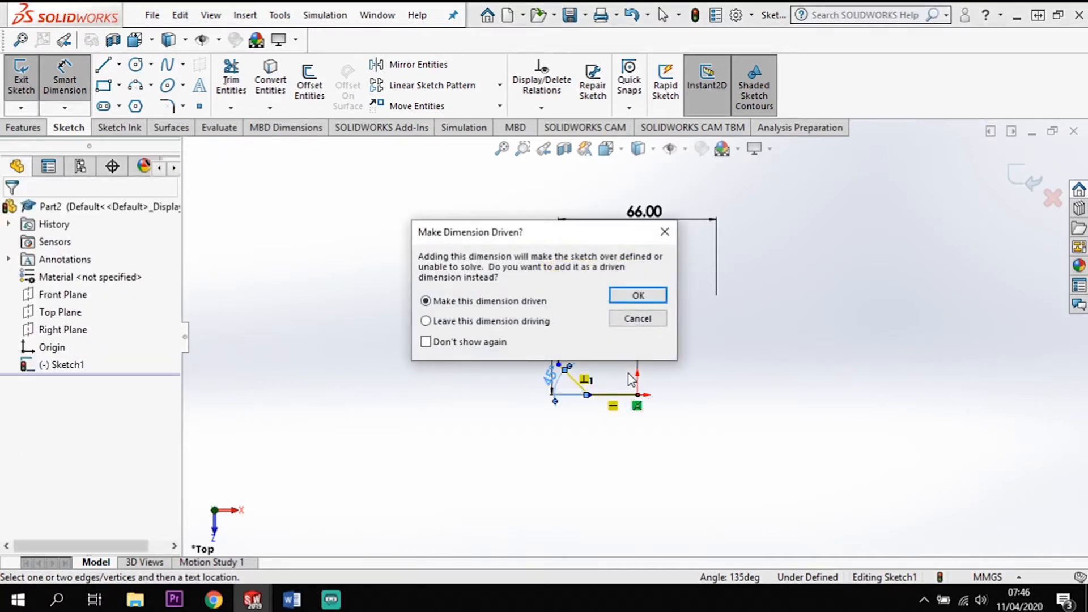
click(656, 298)
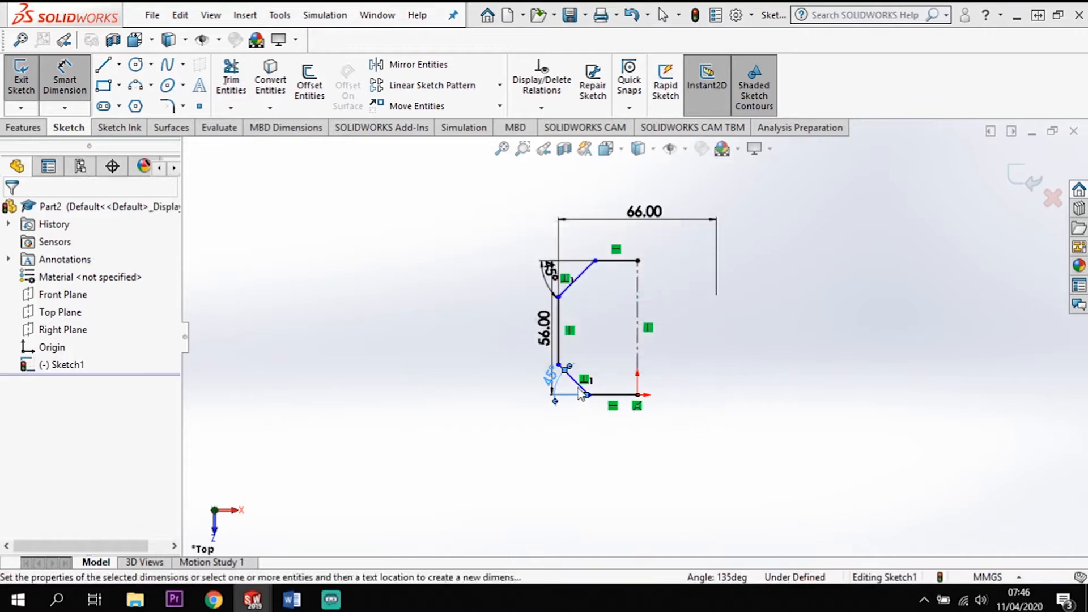
- Delete the driven angle dimension at the outline's lower corner
scroll(565, 395, down, 3)
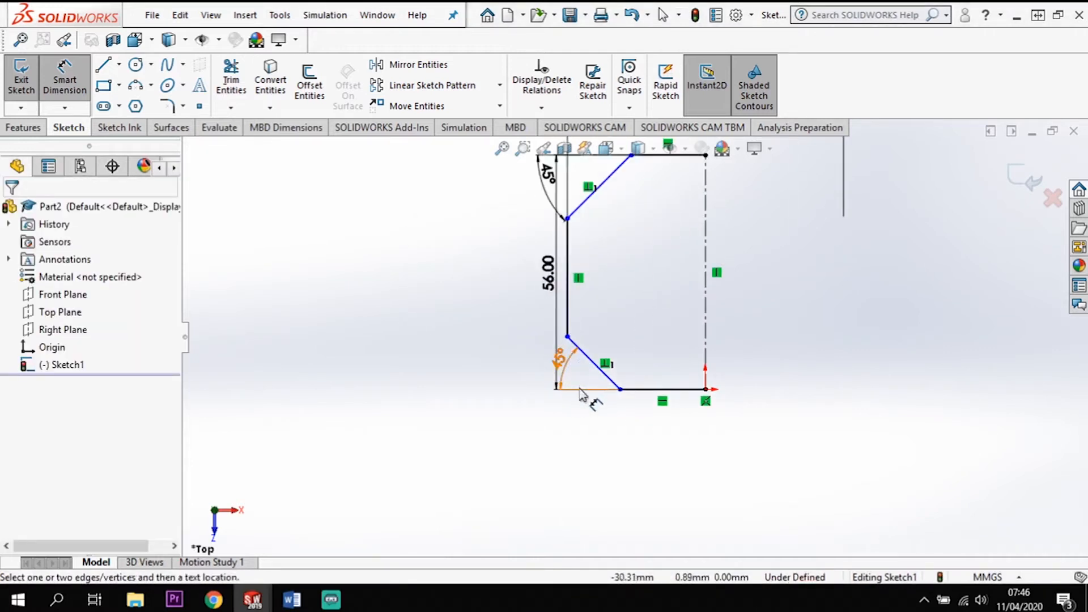
click(581, 390)
key(Delete)
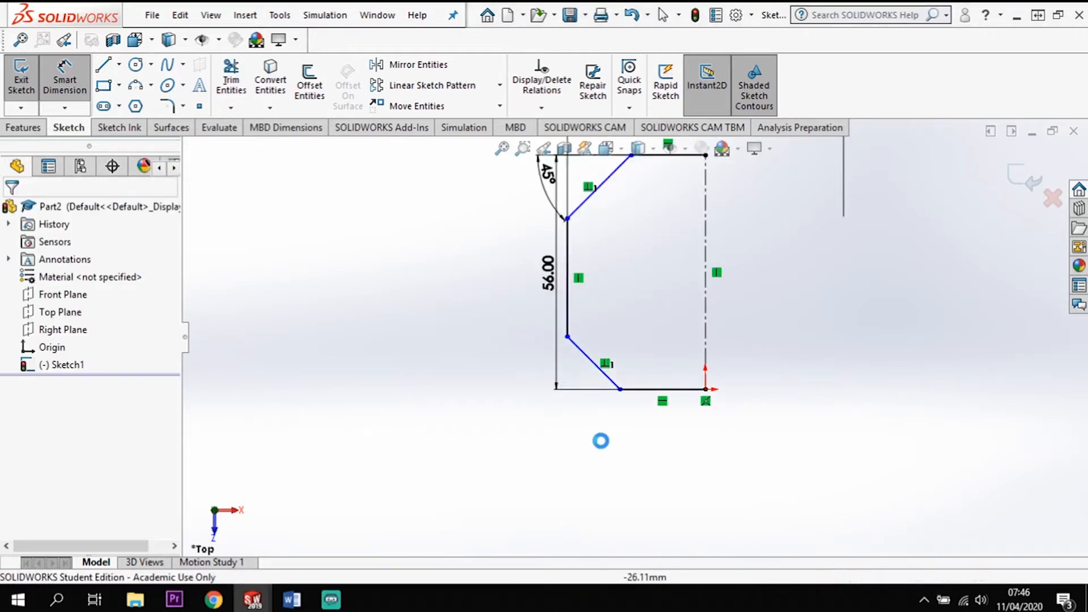
scroll(597, 422, down, 2)
scroll(607, 340, up, 4)
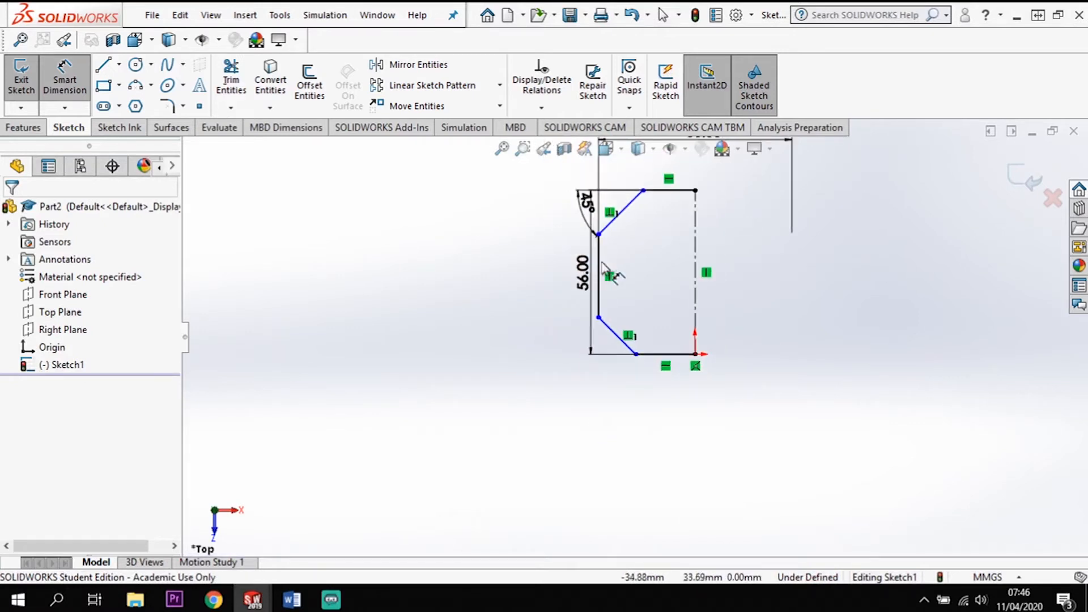
- Dimension the vertical distance between the lower corner line's two endpoints as 16 mm, placed outside the outline
click(61, 91)
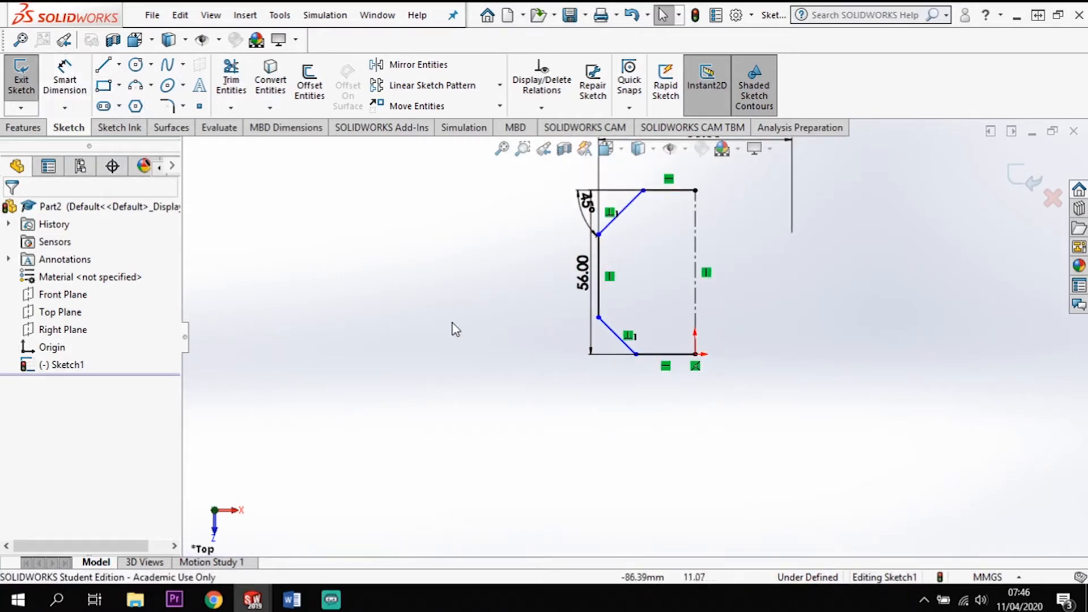
click(64, 79)
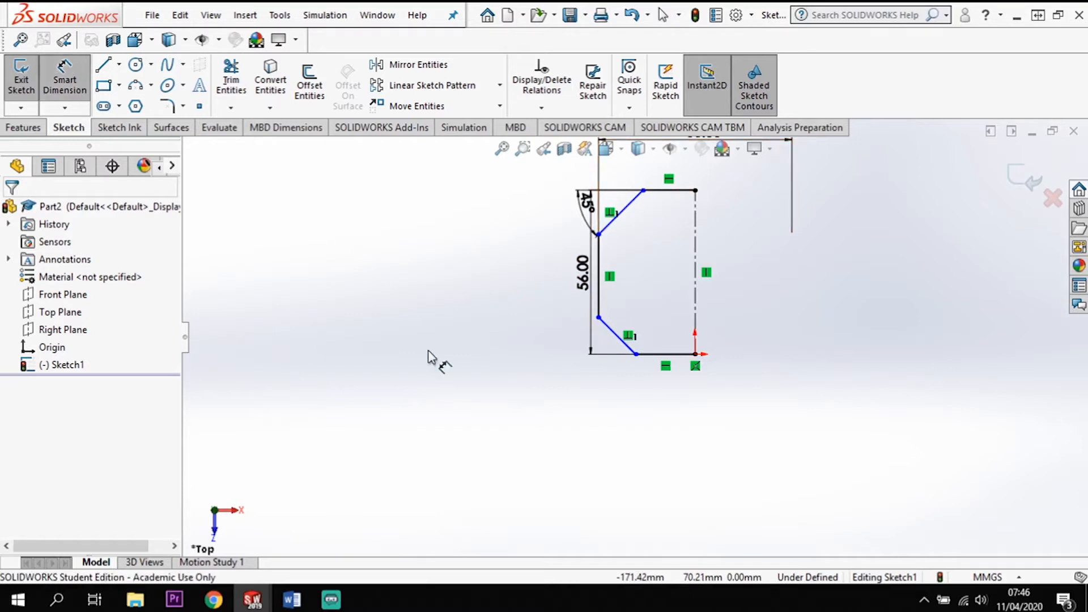
click(636, 354)
click(599, 318)
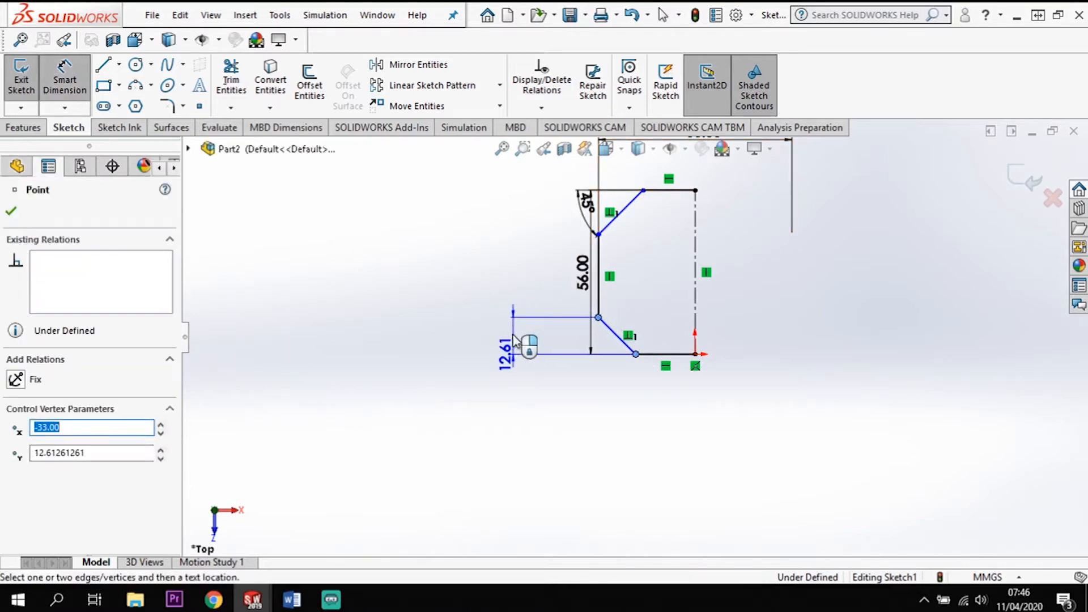
click(510, 335)
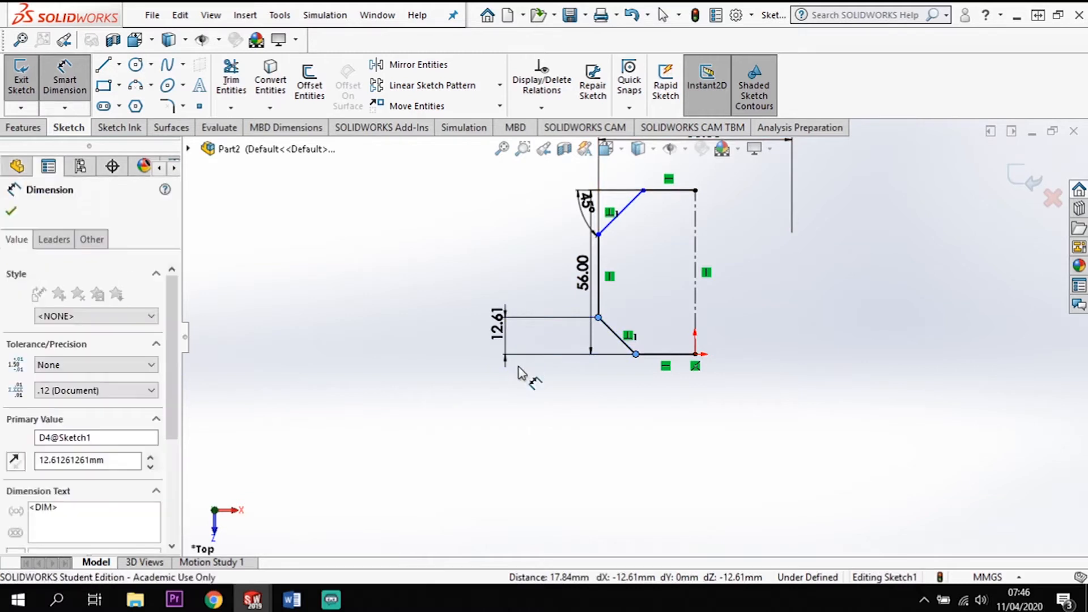
text(16)
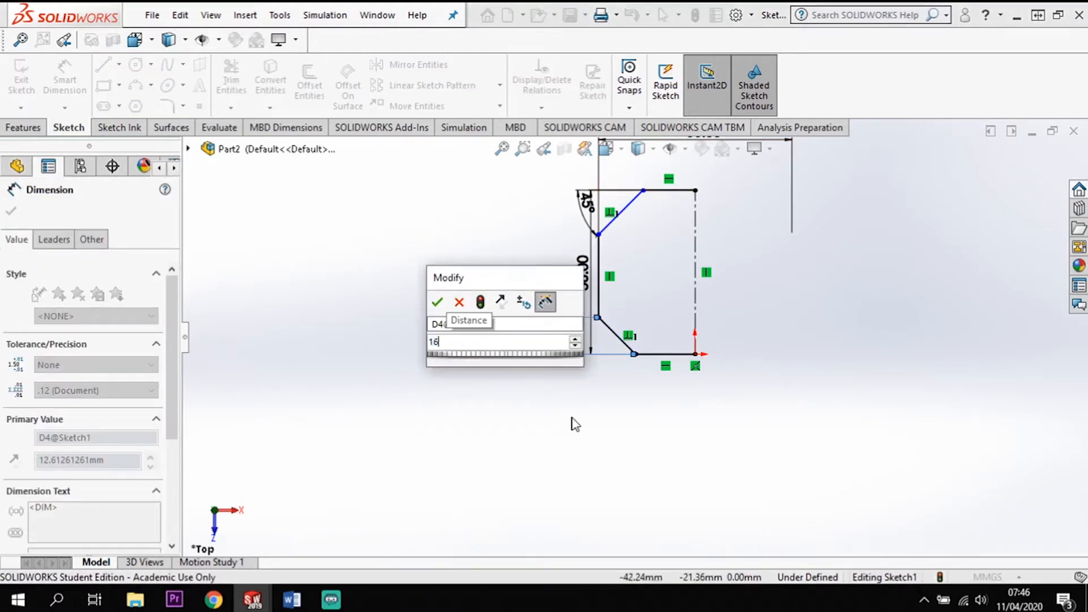
key(Return)
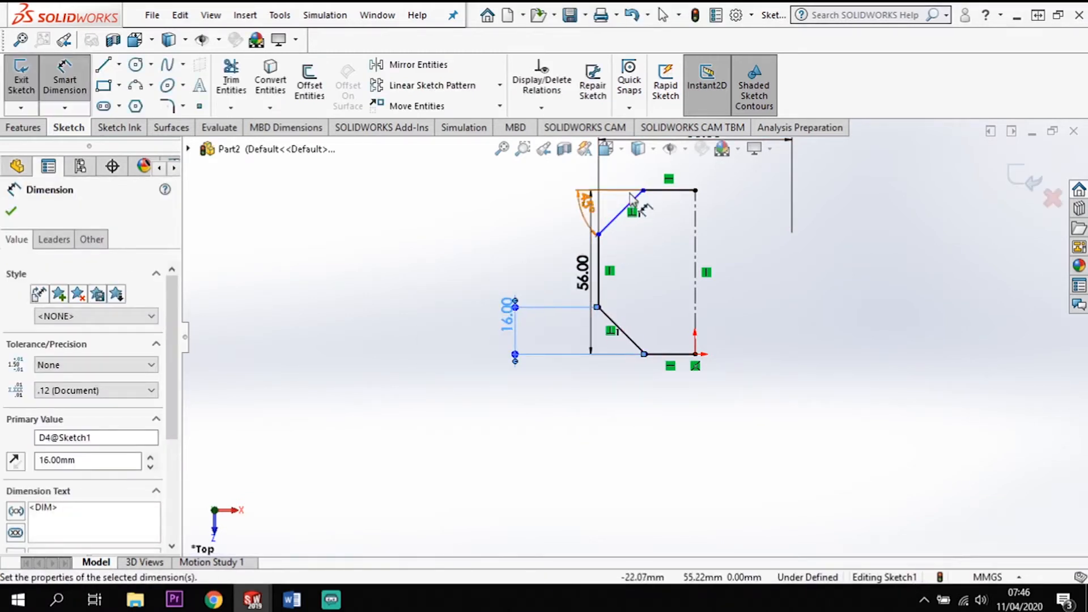
- Dimension the vertical distance between the upper corner line's two endpoints as 10 mm, placed outside the outline
click(644, 191)
click(599, 234)
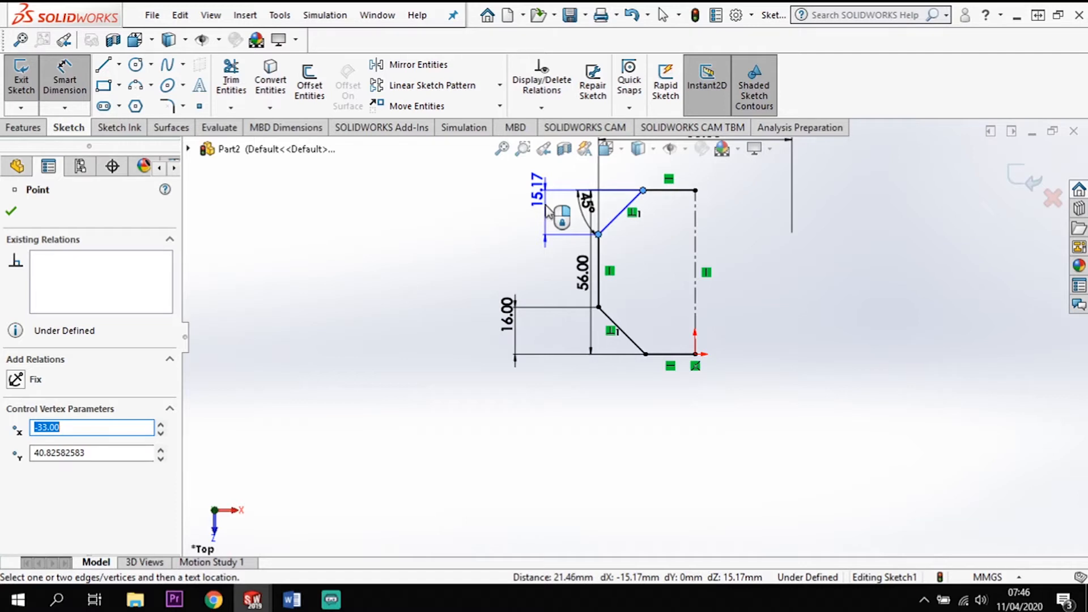
click(556, 227)
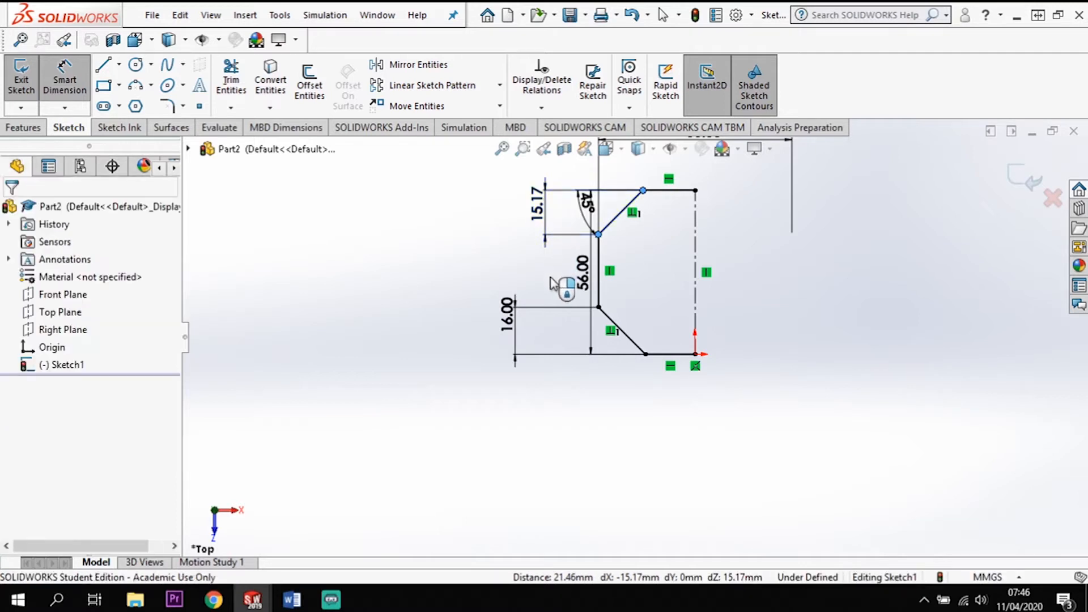
text(10)
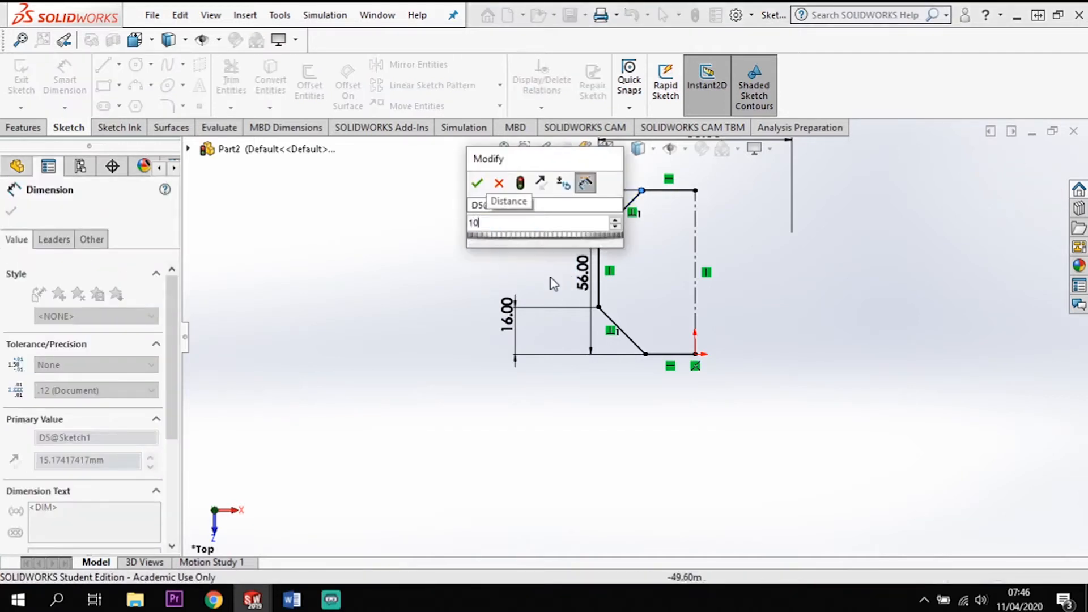
key(Return)
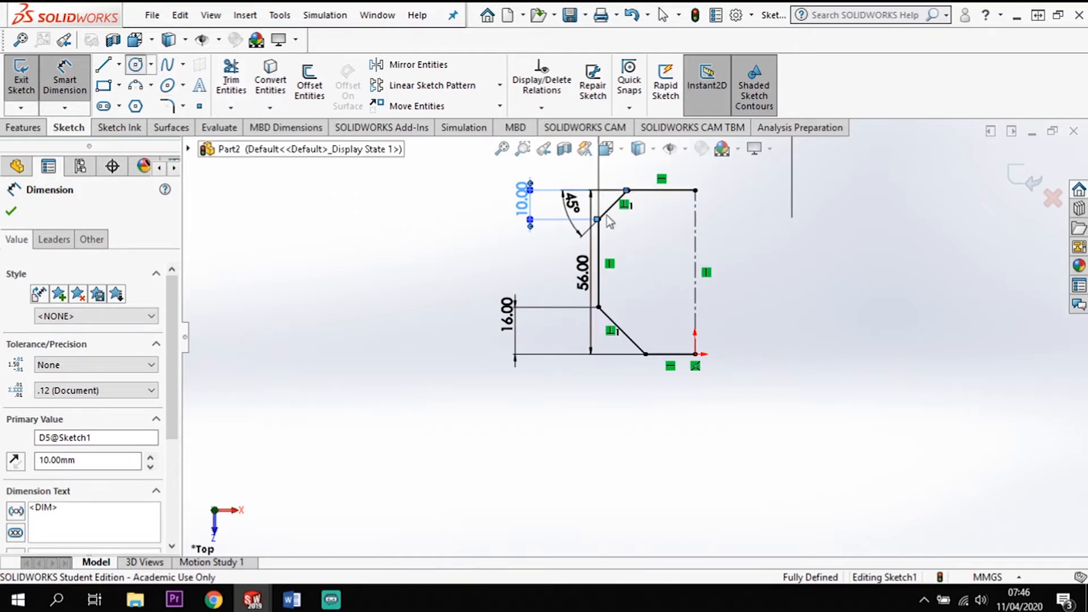
- Sketch two similar circles one above the other inside the outline, about 14 mm from the centerline and about 24 mm apart
click(135, 65)
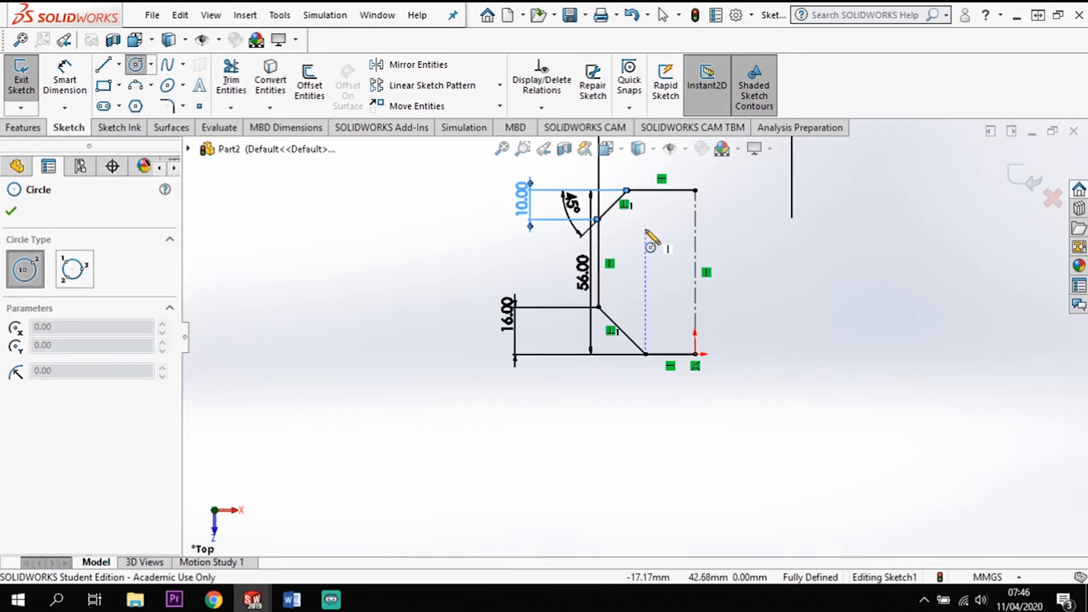
drag(656, 227, 669, 239)
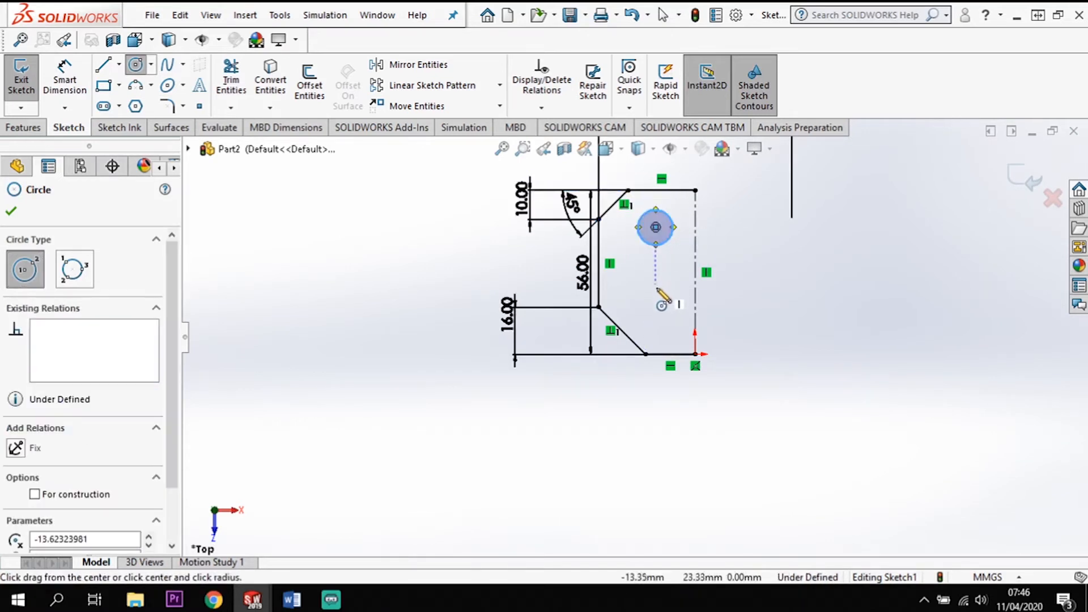
drag(656, 295, 671, 285)
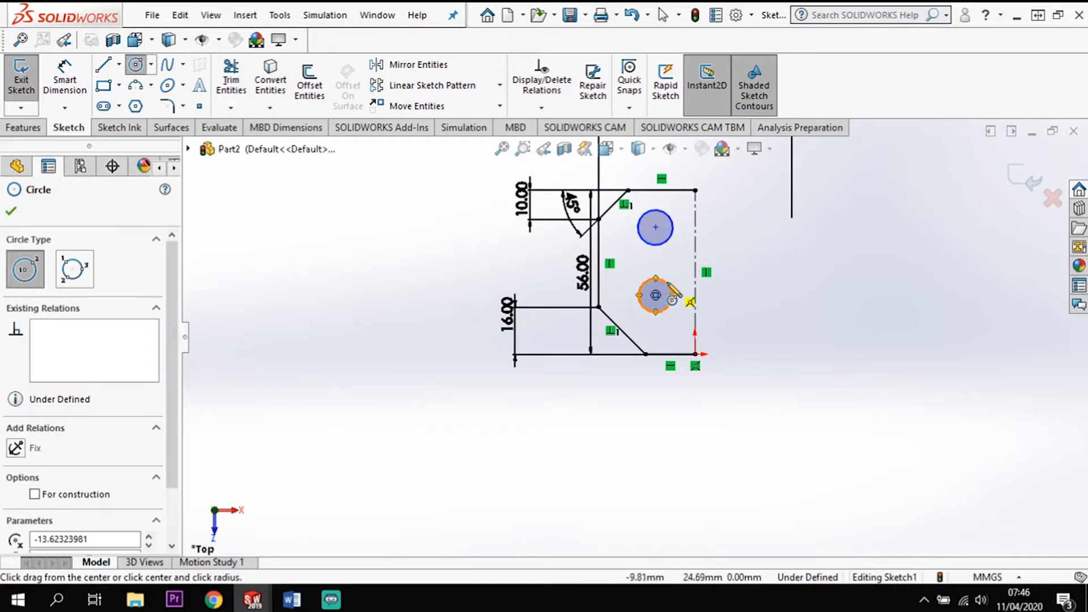
key(Escape)
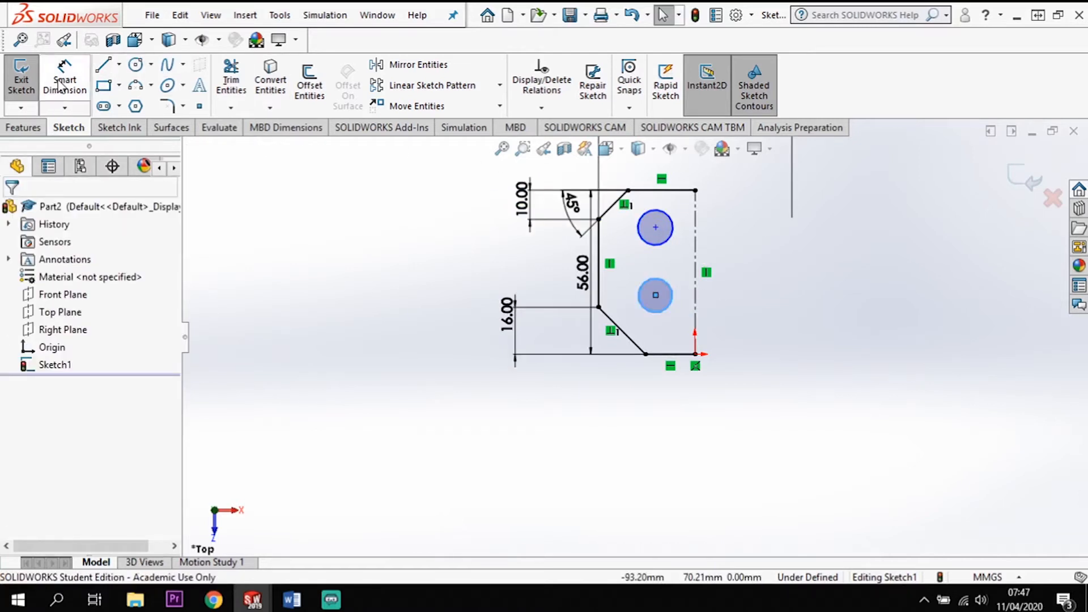
- Dimension the upper circle's center 12 mm below the top edge of the outline
click(63, 79)
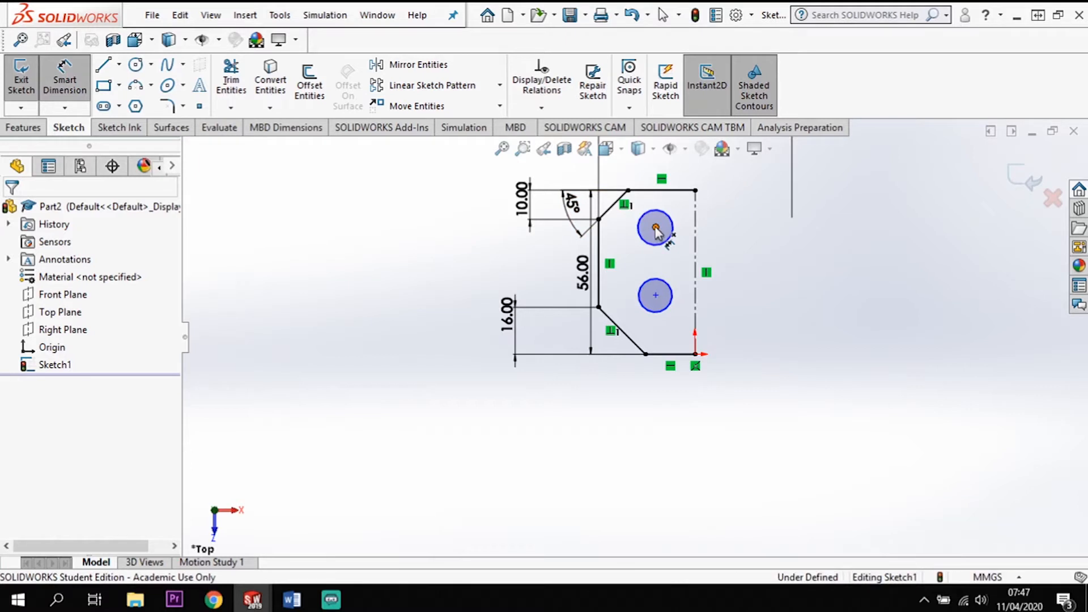
click(656, 227)
click(651, 191)
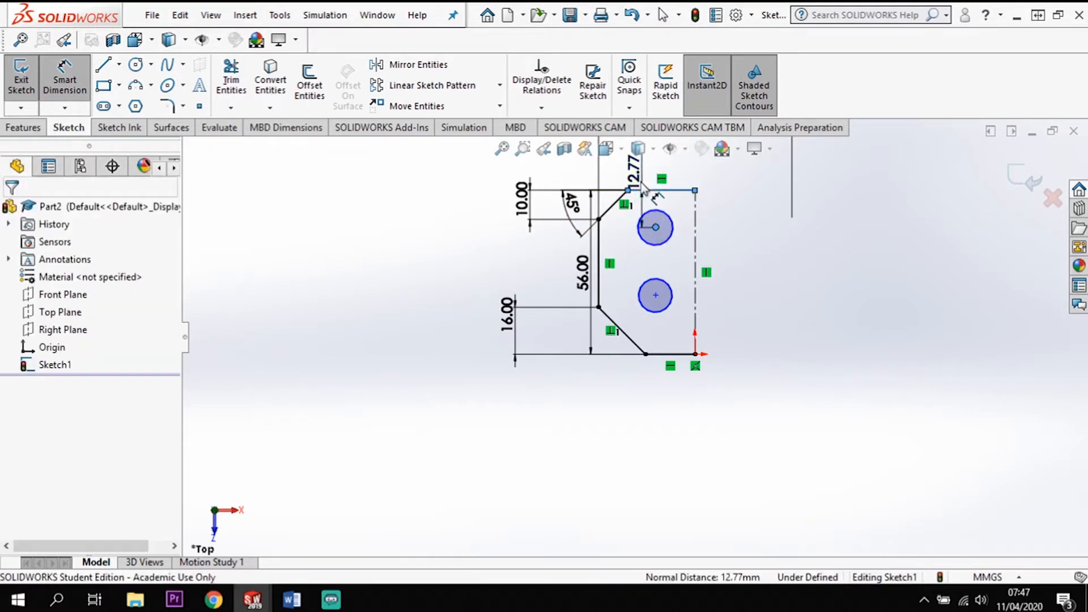
click(642, 187)
text(12)
key(Return)
scroll(651, 193, up, 1)
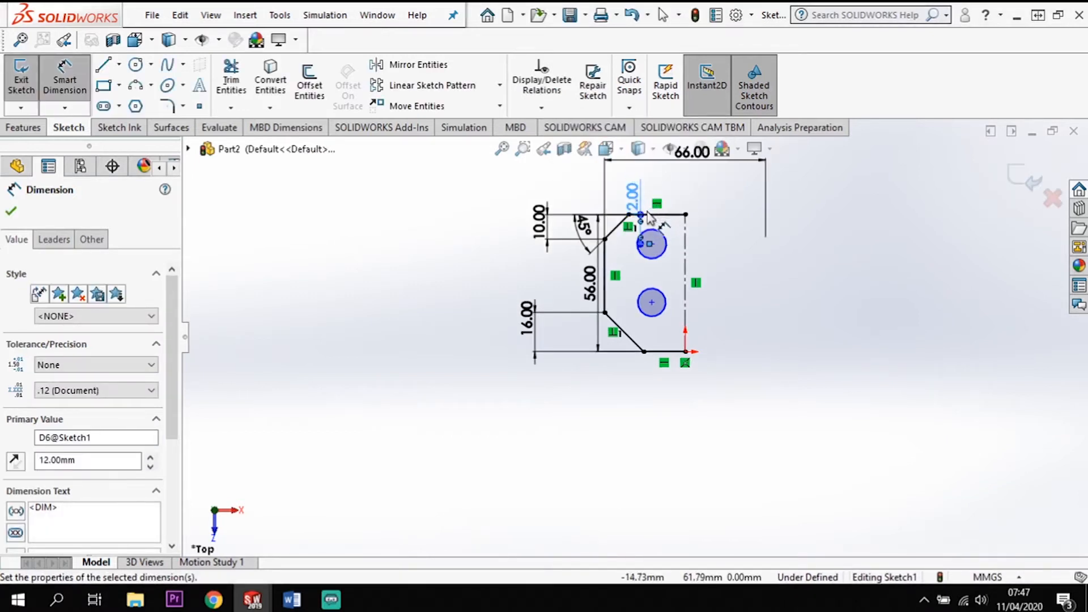
scroll(652, 182, down, 1)
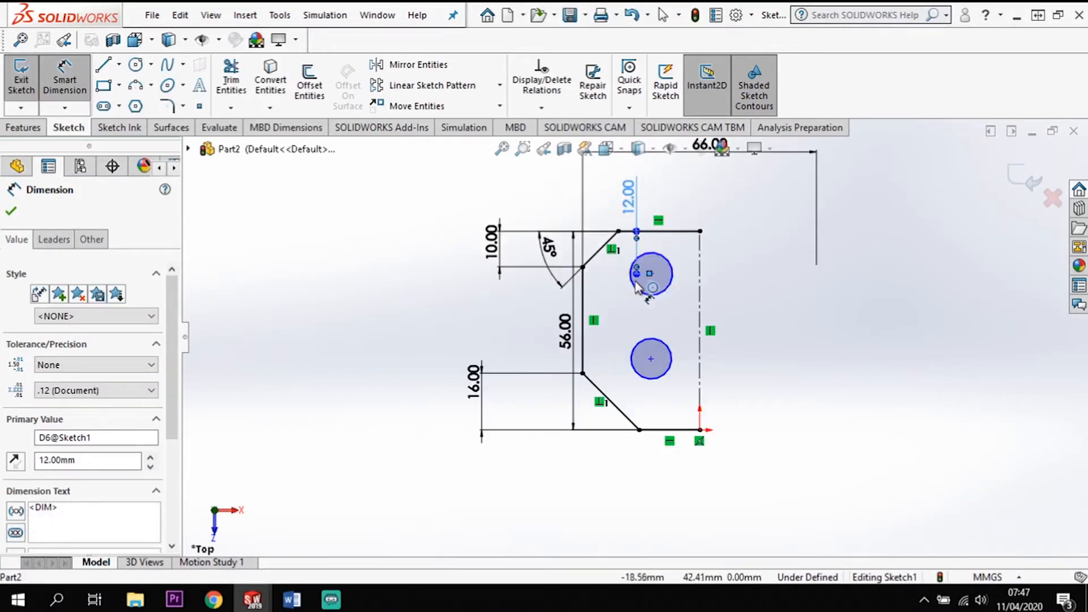
click(737, 283)
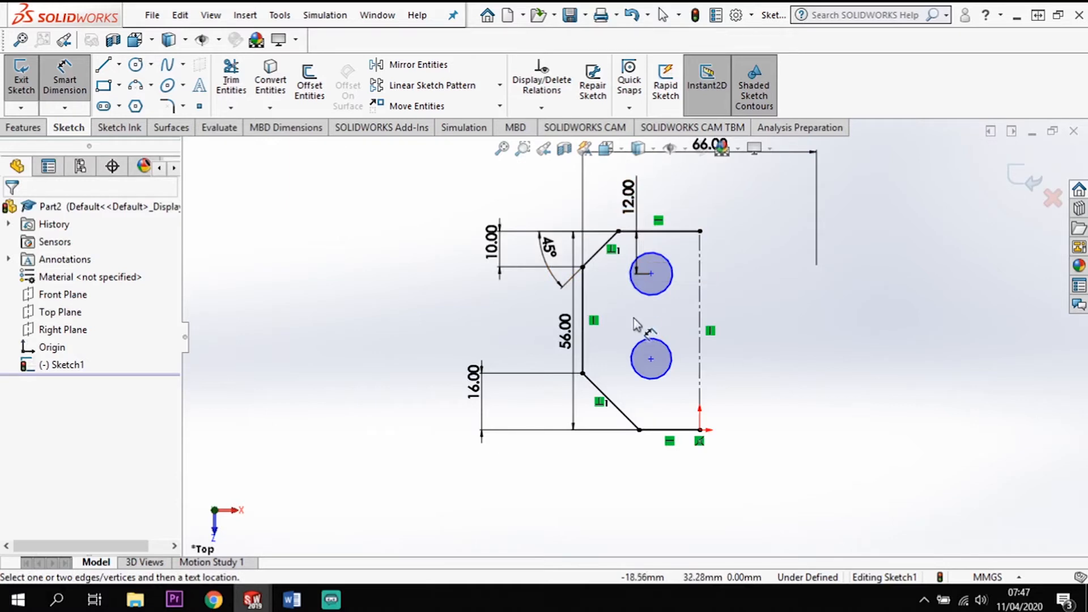
- Dimension the vertical distance between the two circle centers as 27 mm, placed outside the outline
click(651, 274)
click(652, 359)
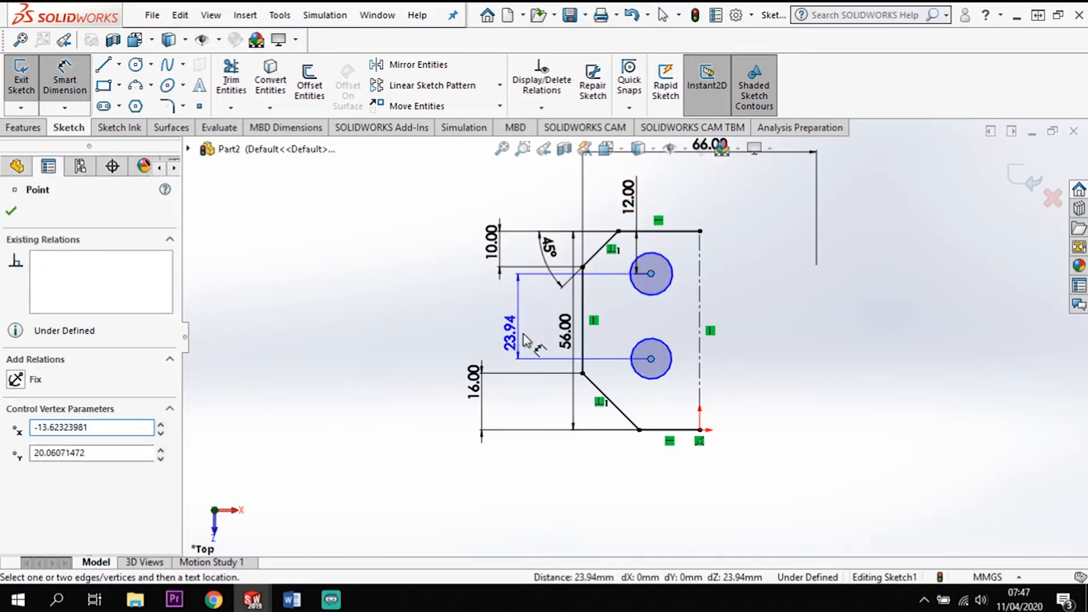
click(525, 339)
text(27)
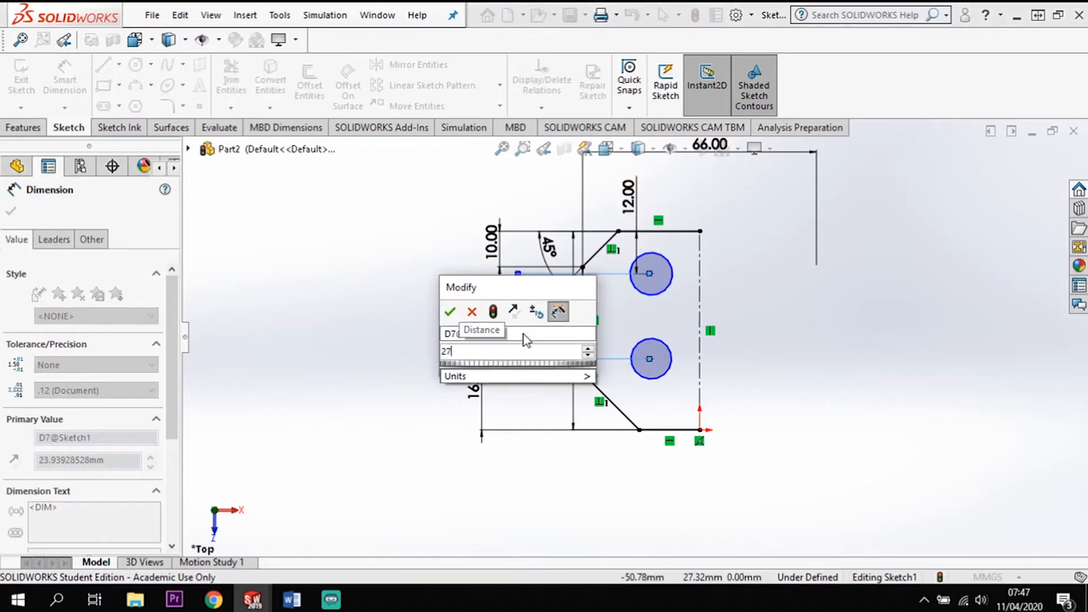
key(Return)
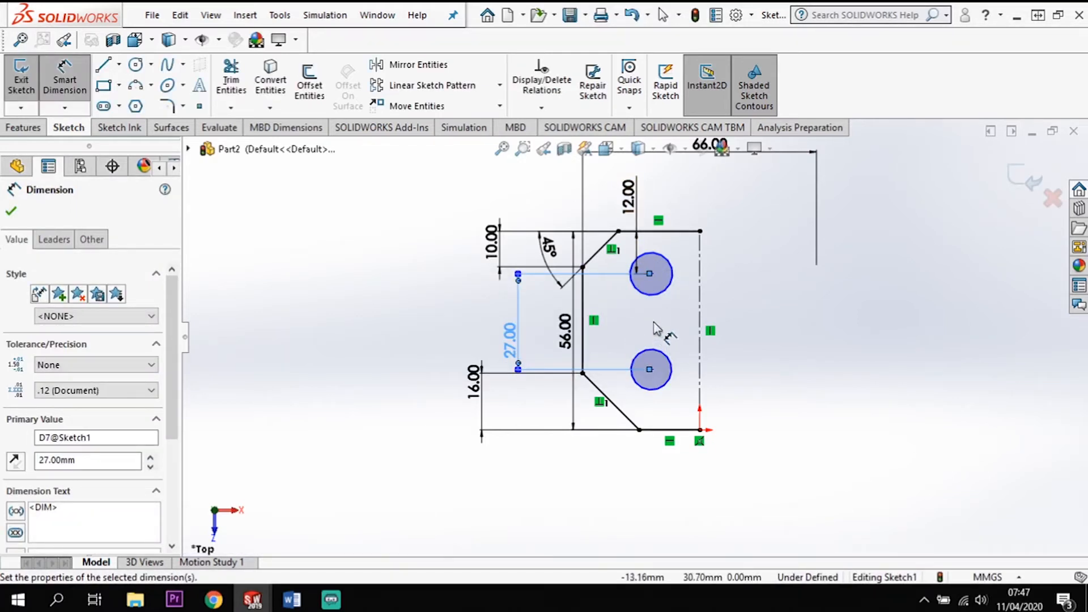
key(Escape)
- Add a Vertical relation between the centers of the two circles
click(651, 369)
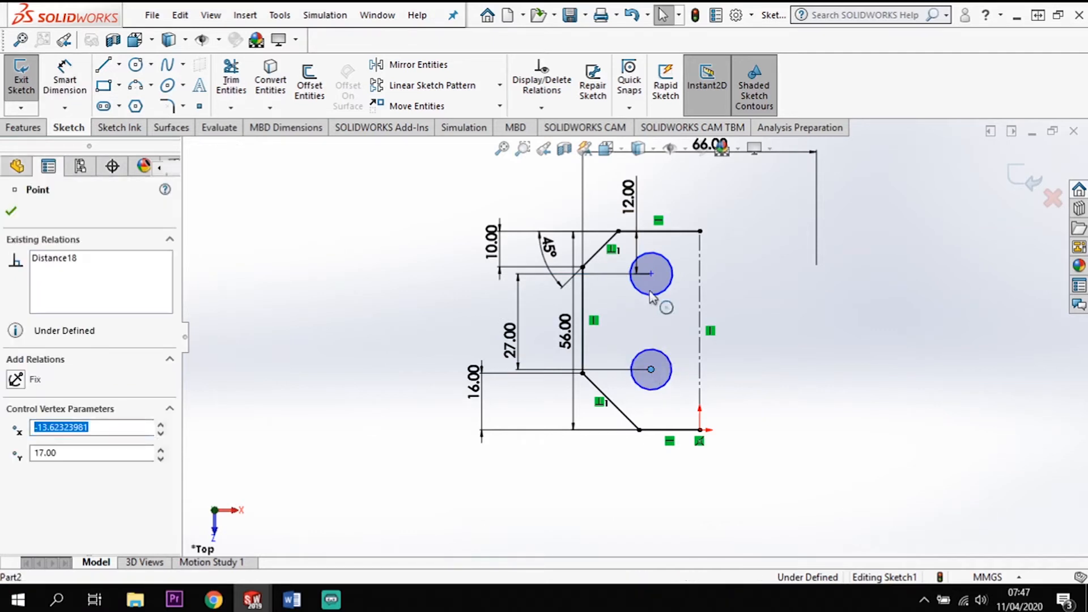
click(652, 274)
ctrl+click(651, 370)
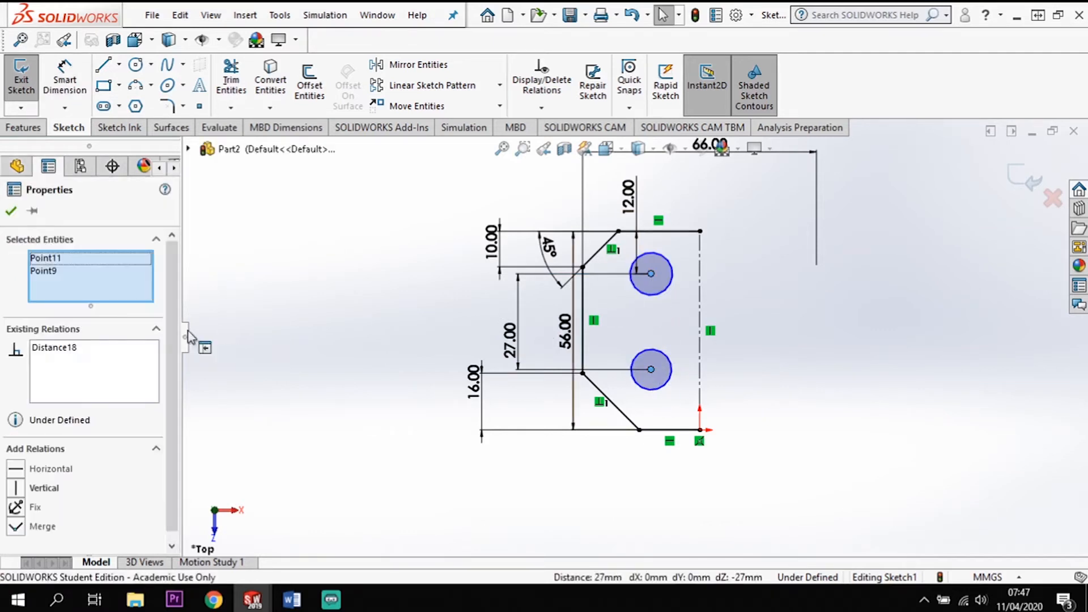
click(16, 489)
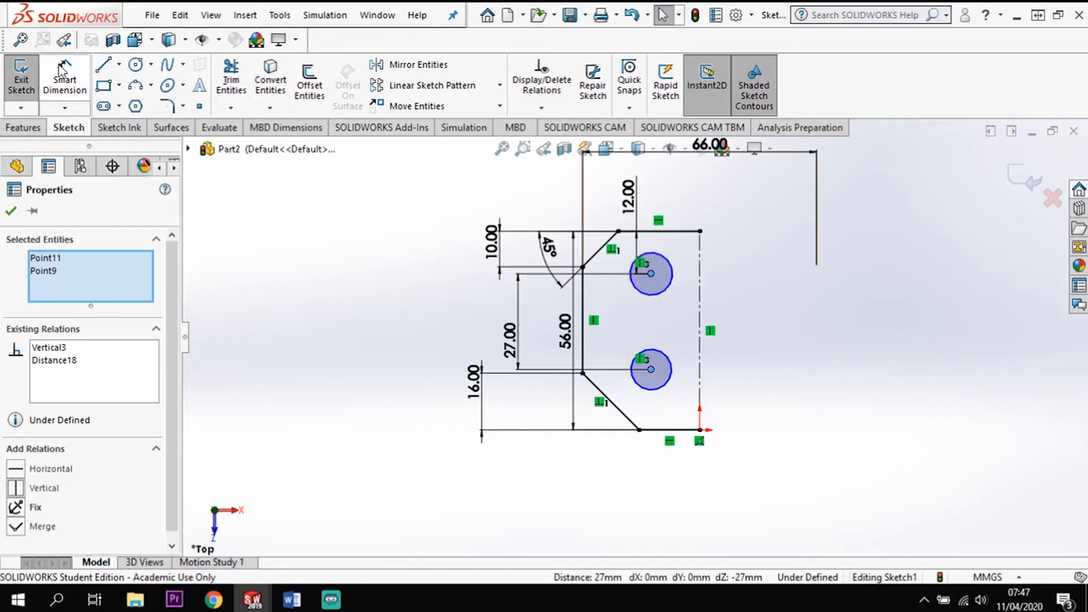
- Dimension the upper circle's center 8 mm horizontally from the outline's outer vertical edge
click(64, 80)
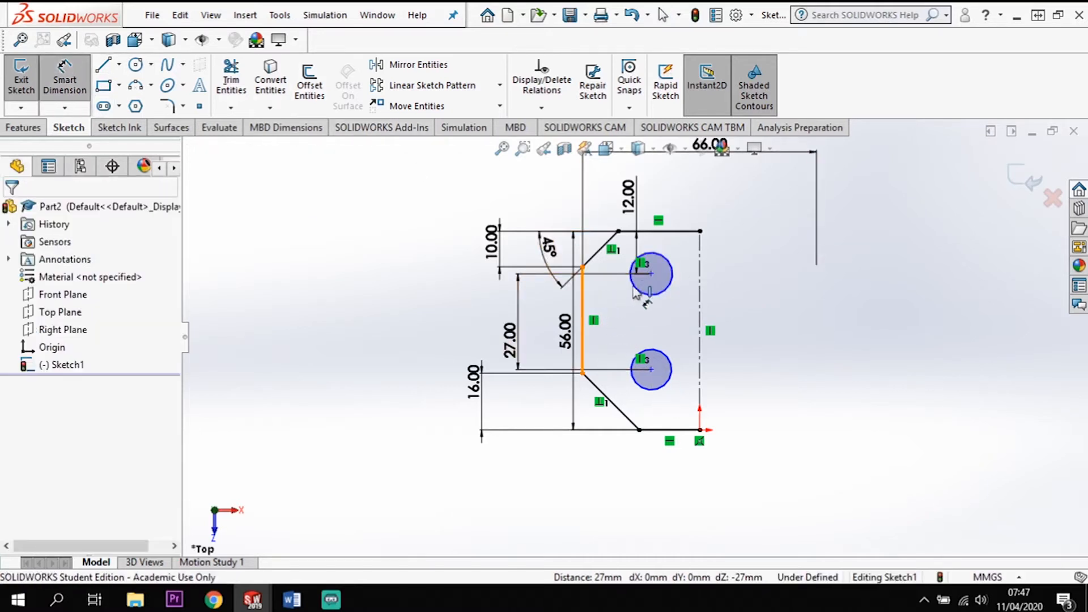
click(583, 309)
click(651, 274)
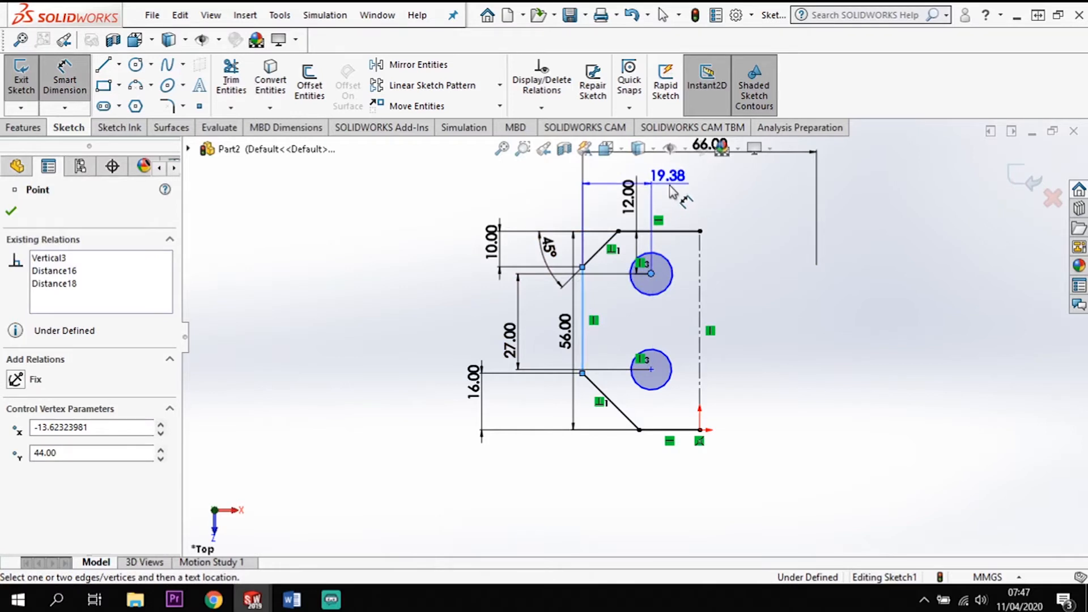
click(684, 191)
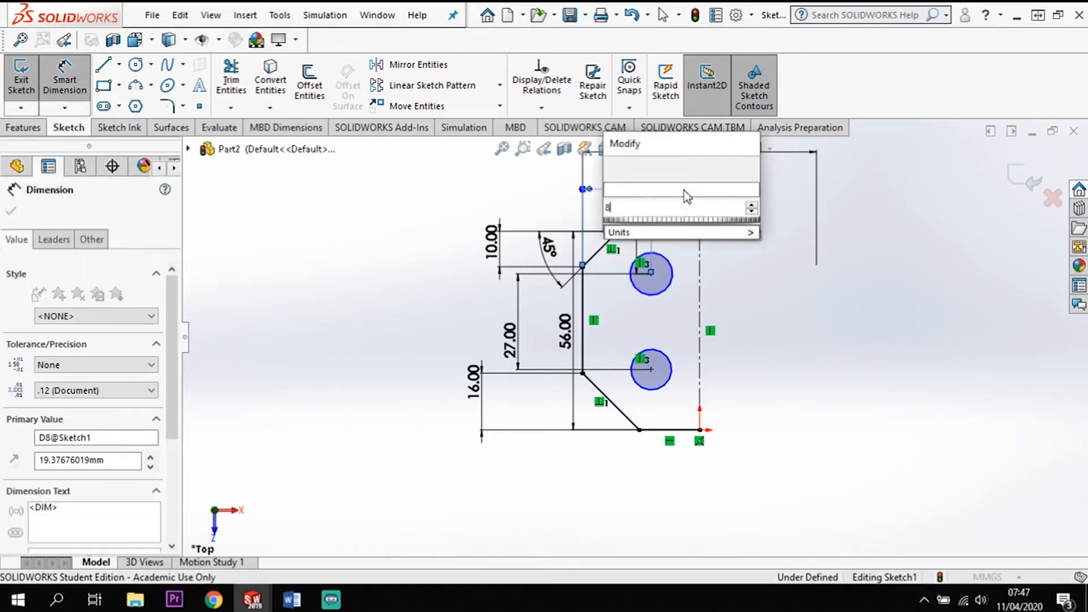
key(Return)
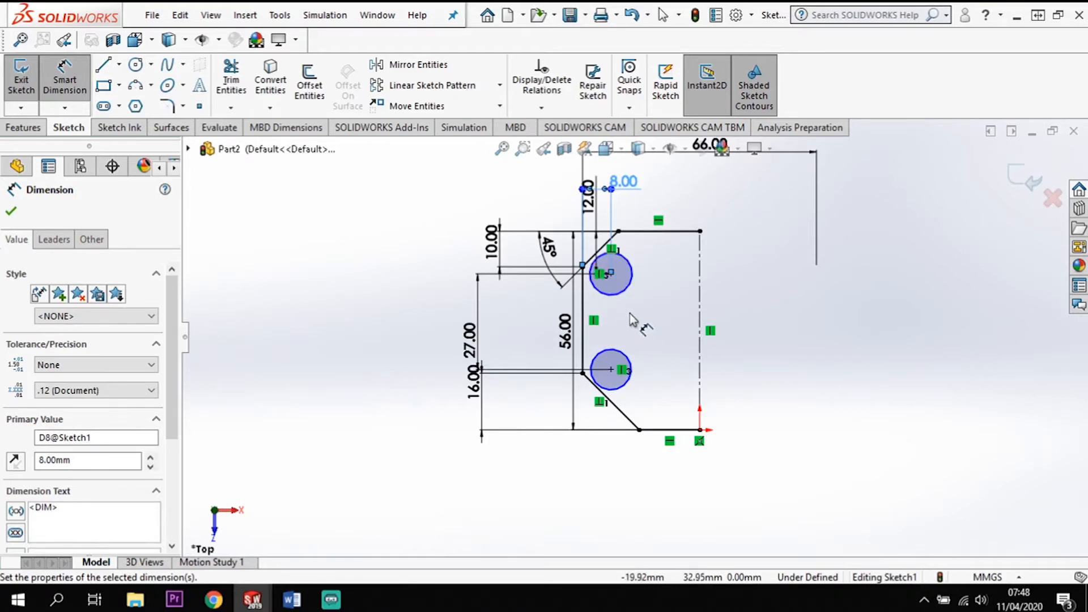
- Dimension the upper circle's diameter as 7 mm
click(609, 295)
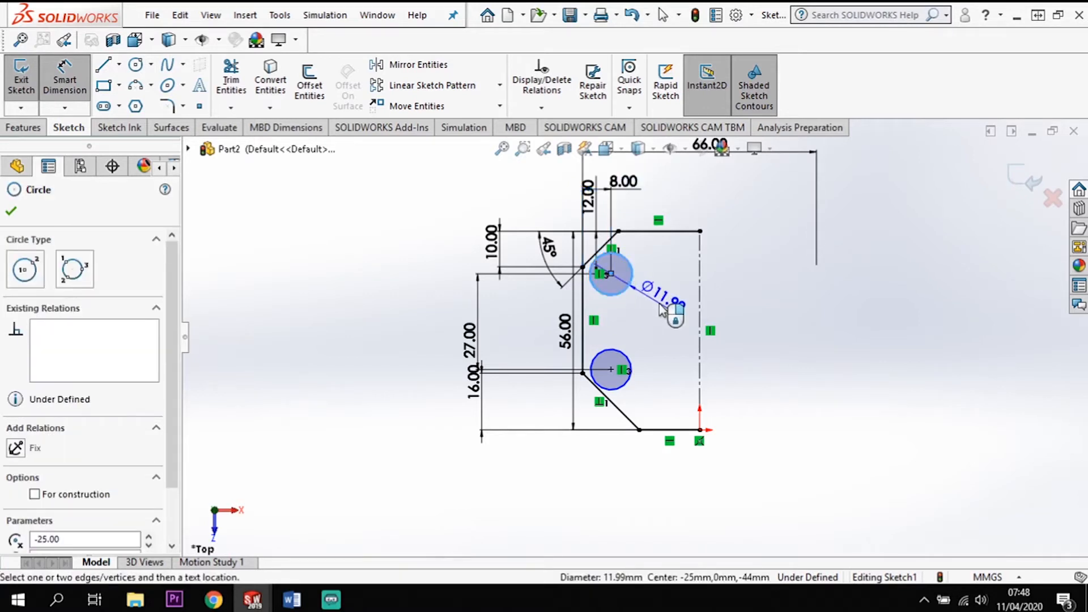
click(660, 308)
text(7)
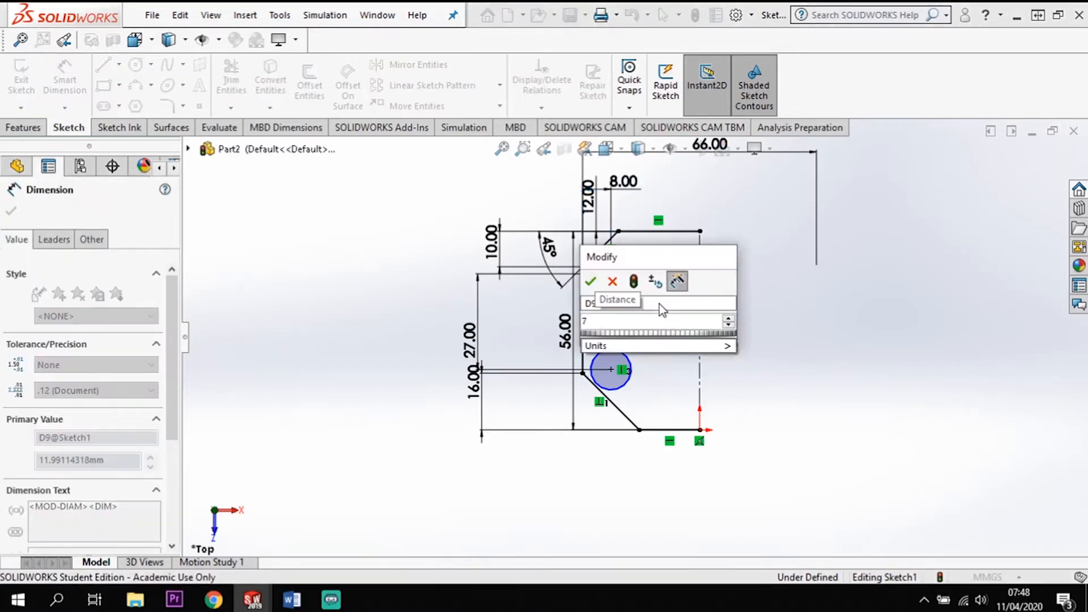
key(Return)
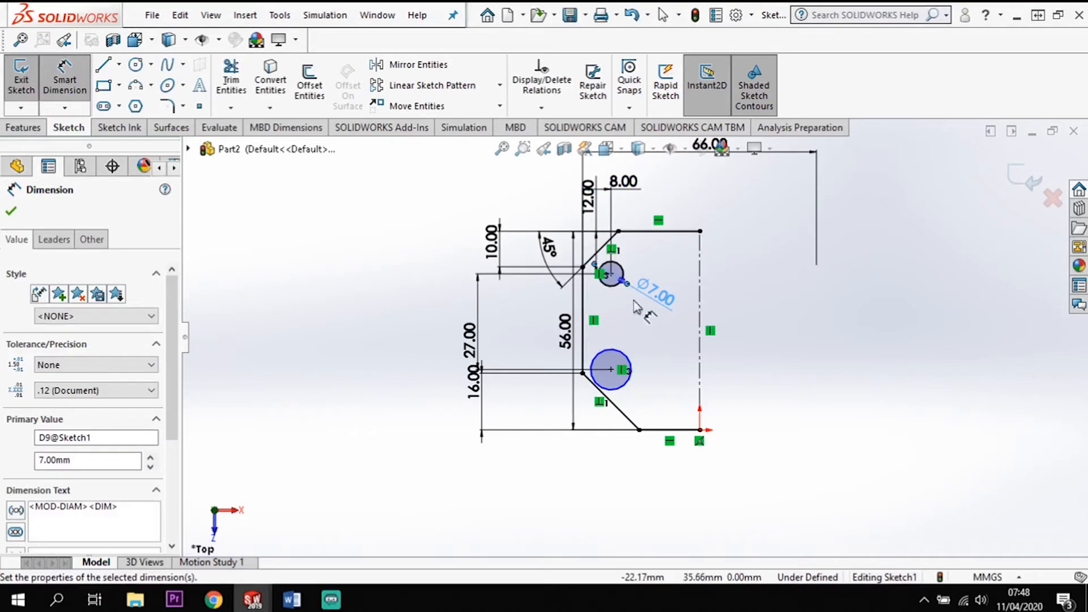
key(Escape)
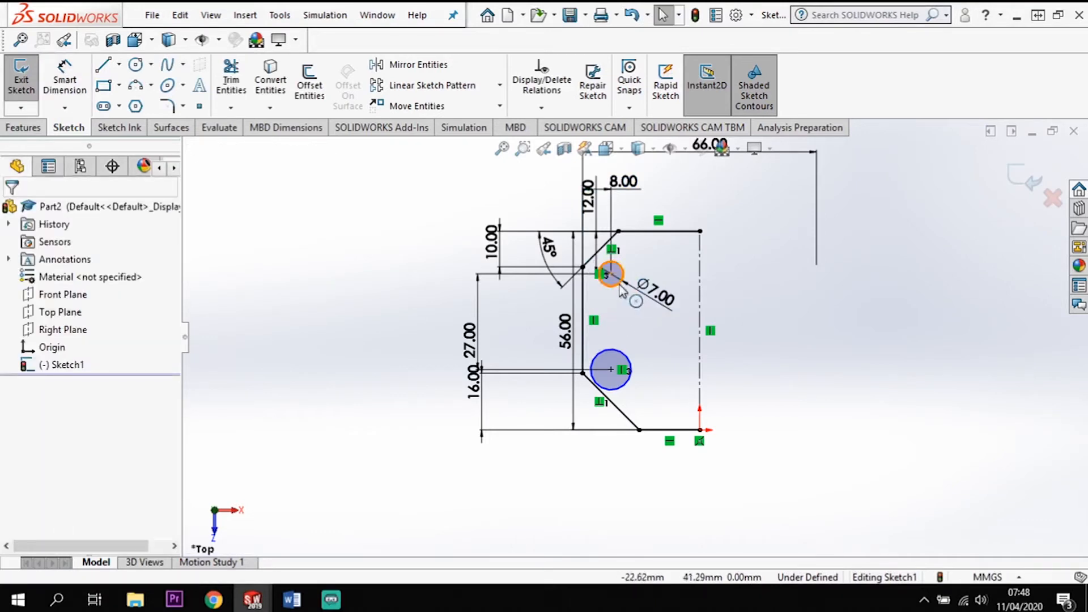
- Add an Equal relation between the upper and lower circles
click(618, 282)
click(626, 362)
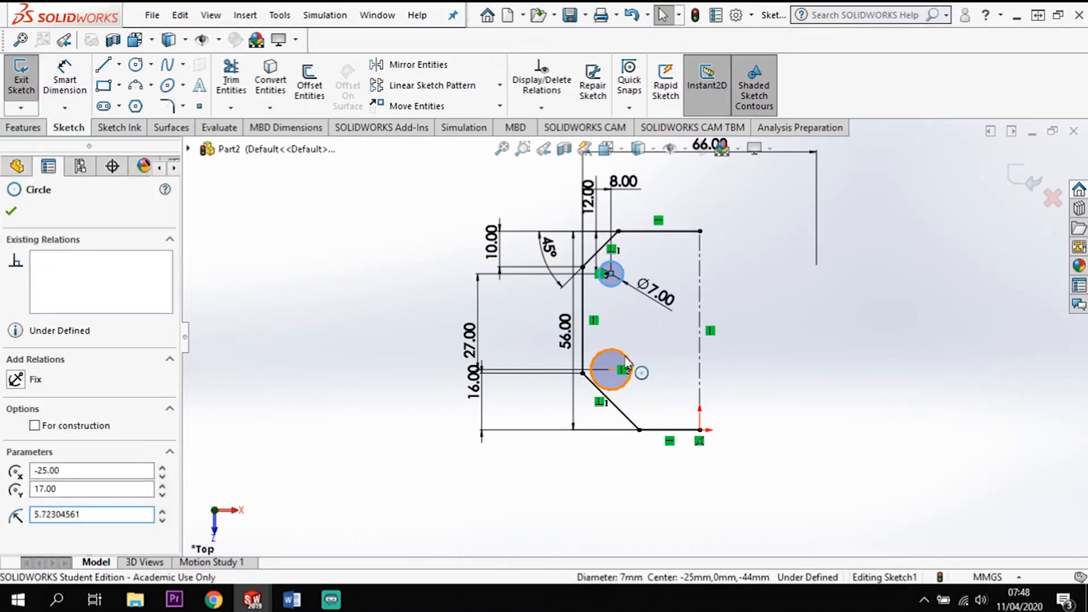
ctrl+click(651, 366)
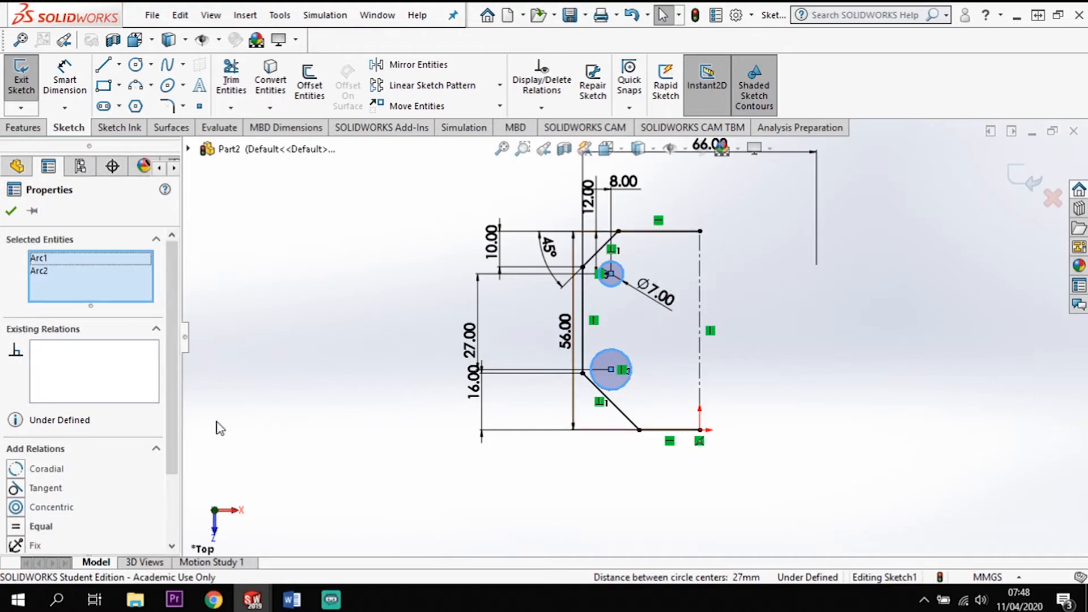
click(17, 530)
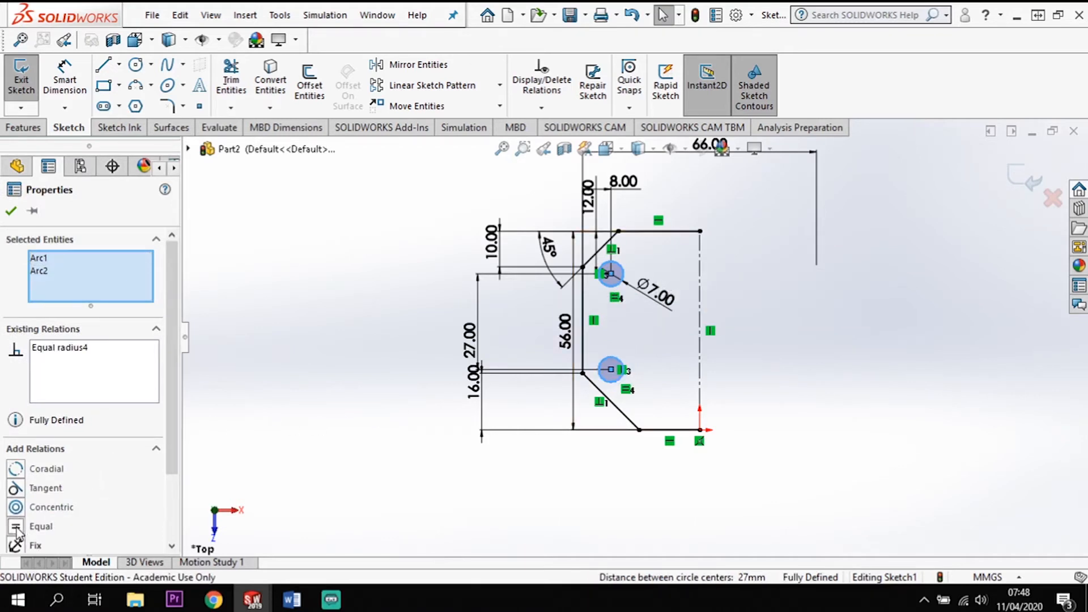
click(811, 397)
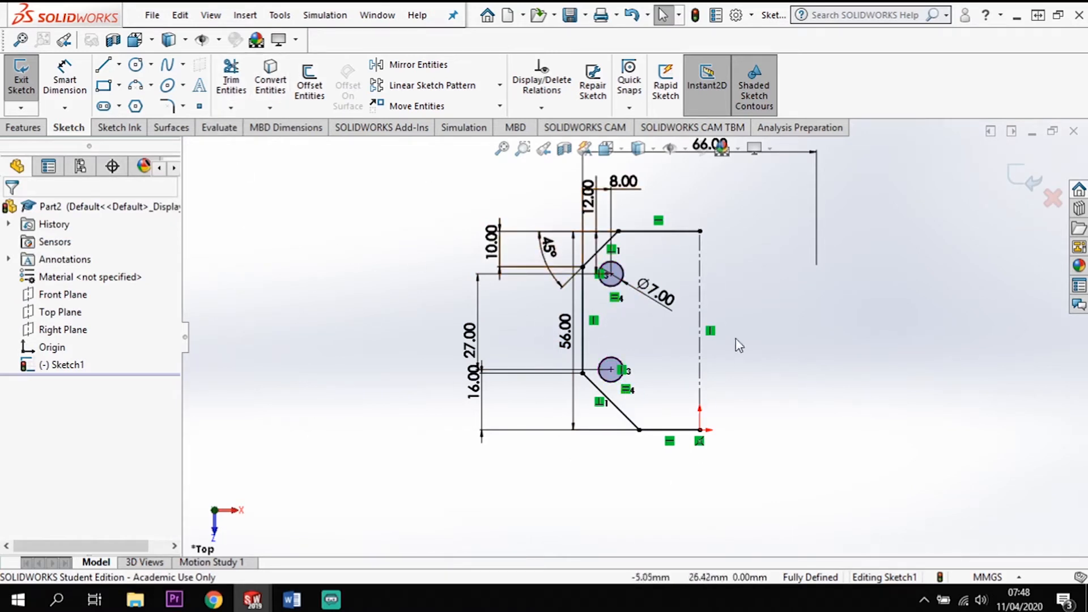
- Mirror the half outline and both circles about the vertical centerline, keeping the originals
mouse_move(685, 188)
mouse_down()
mouse_move(632, 384)
mouse_move(553, 497)
mouse_move(530, 502)
mouse_up()
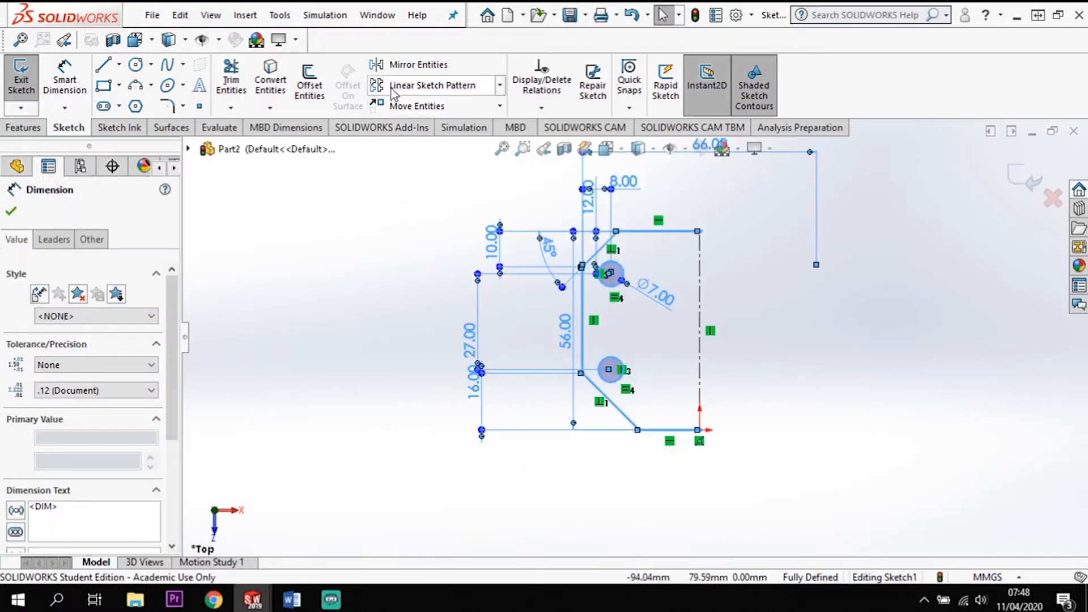
click(408, 64)
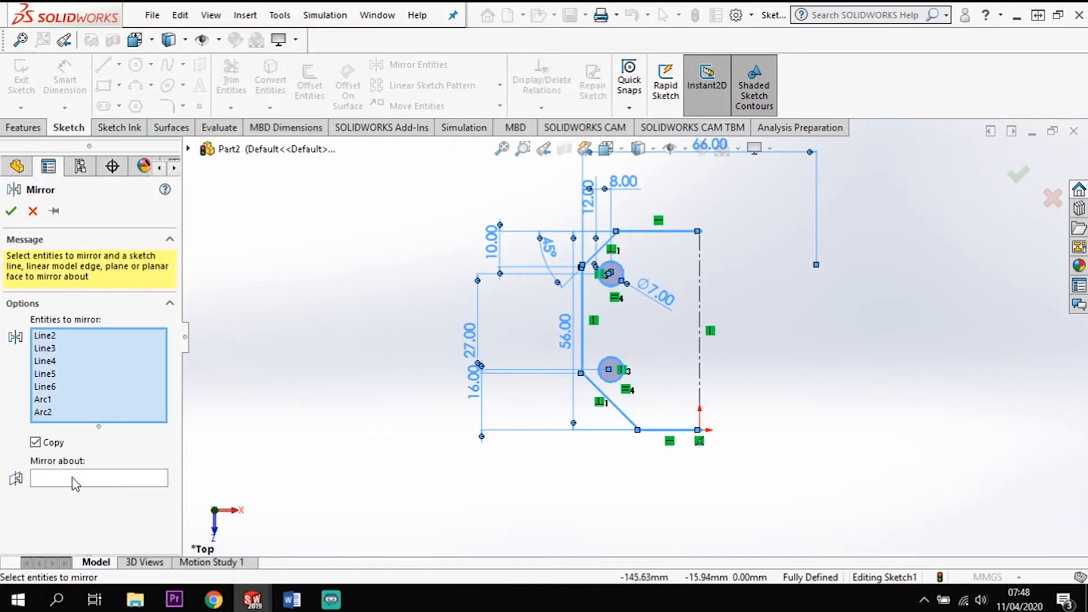
click(94, 479)
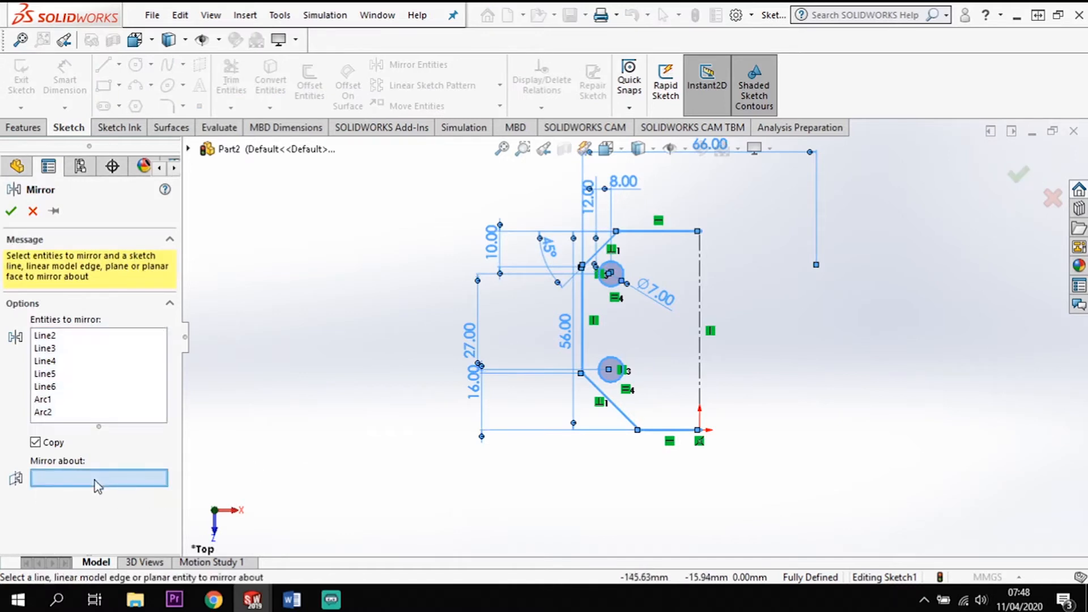
click(701, 371)
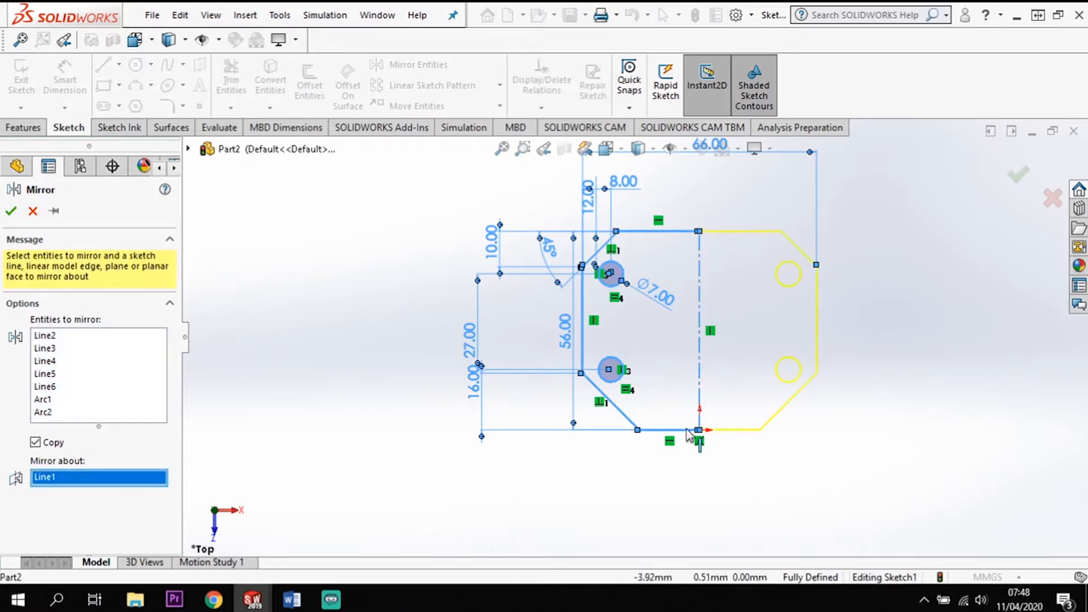
click(14, 213)
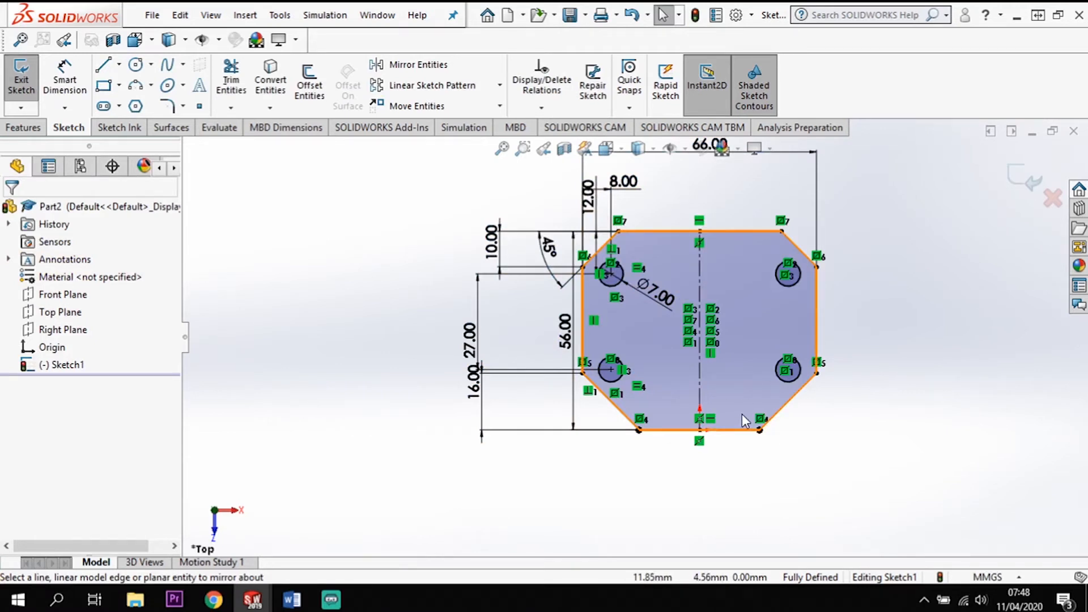
- Extrude the base plate sketch as a Blind boss 4 mm deep
click(30, 130)
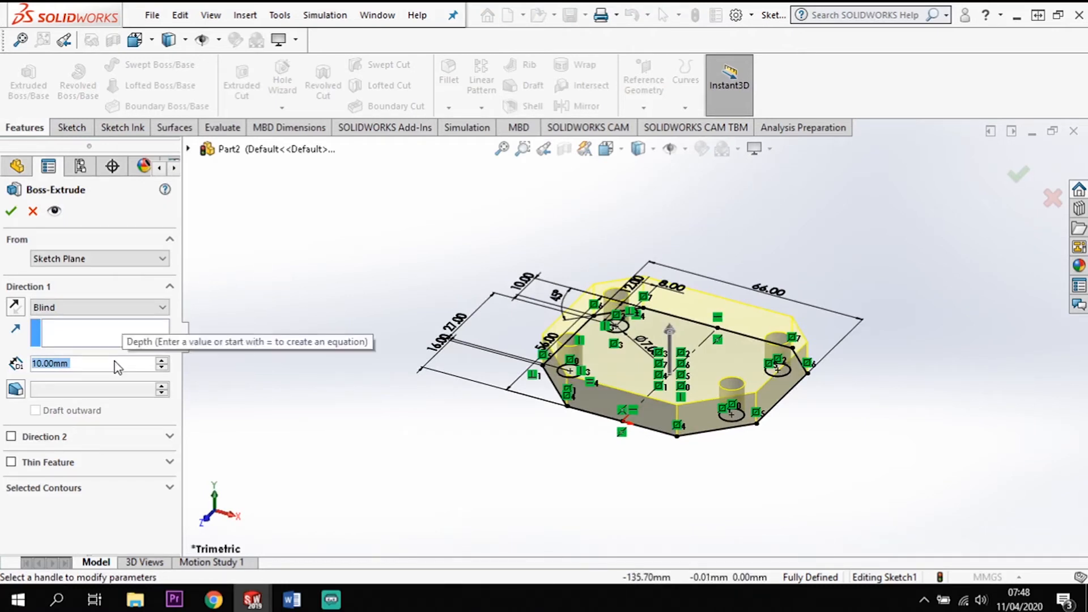
text(4)
key(Return)
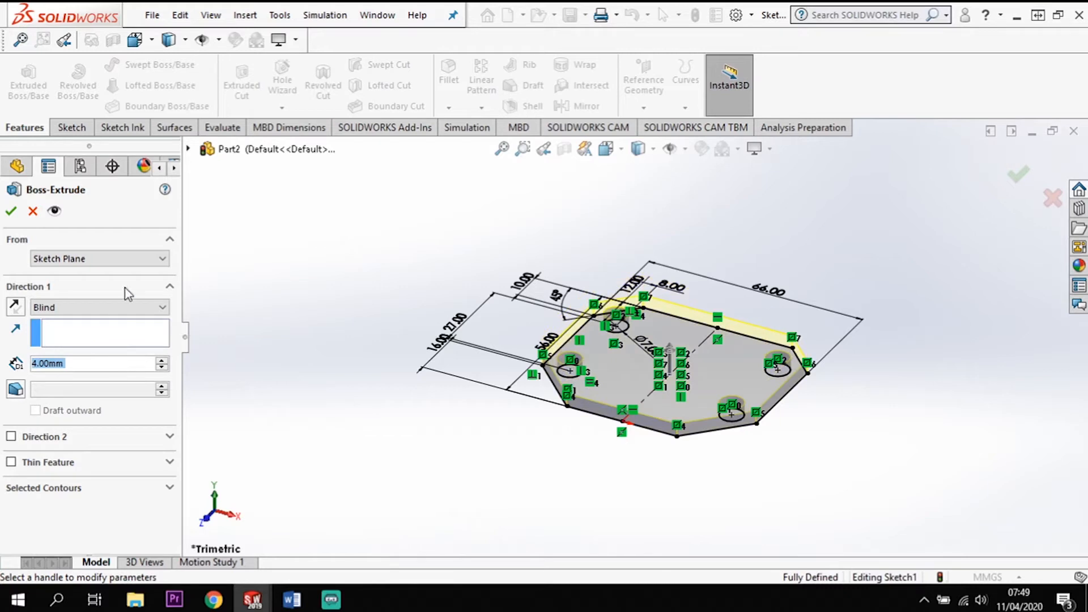
click(11, 211)
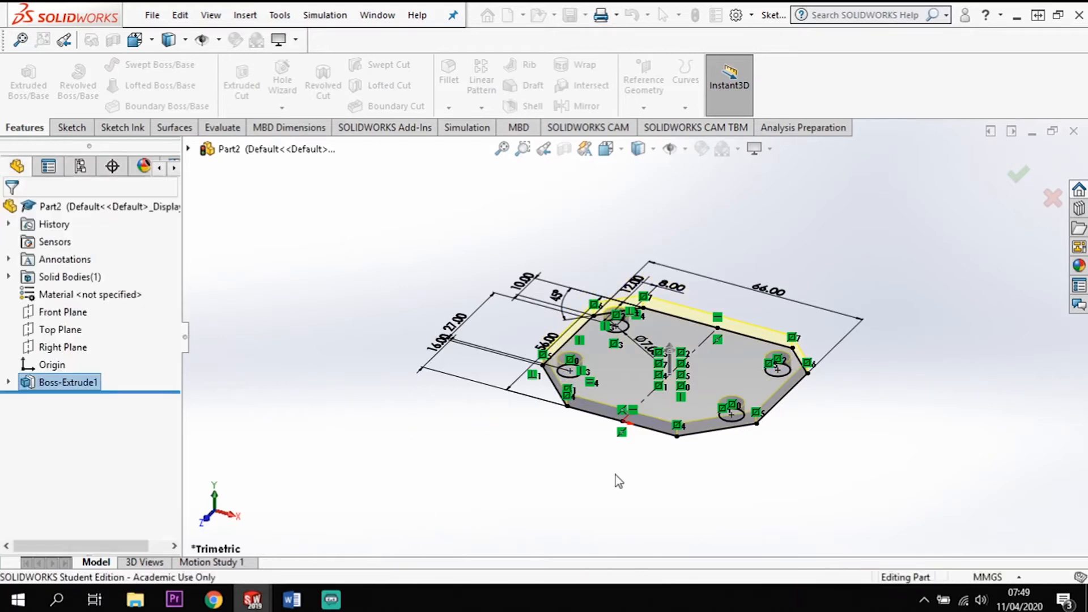
- Add a constant size fillet of 2 mm radius to all eight vertical corner edges of the plate
middle_drag(617, 476, 670, 465)
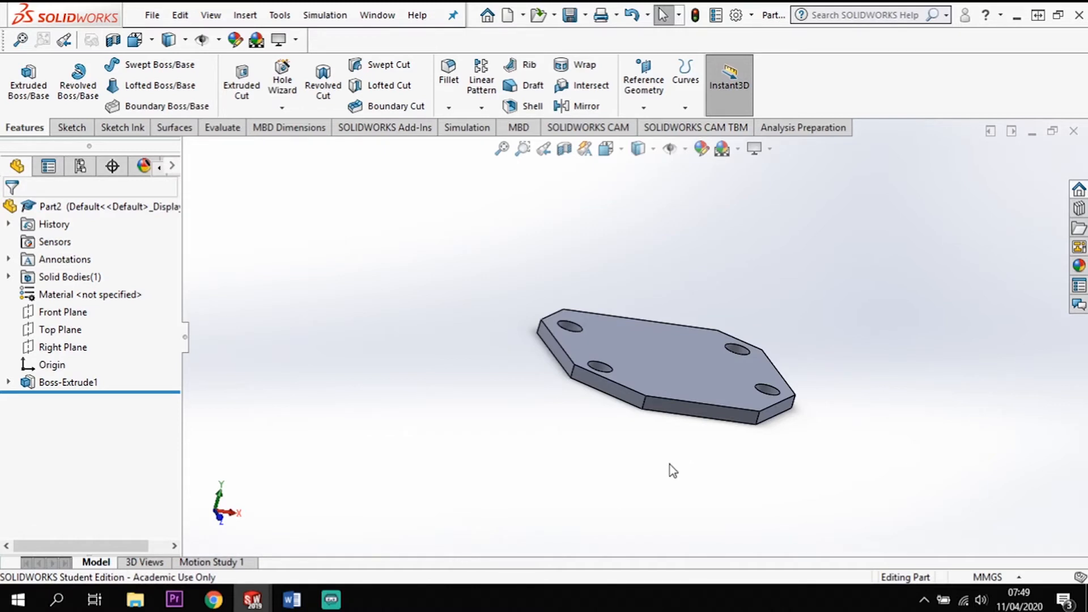
scroll(652, 419, down, 4)
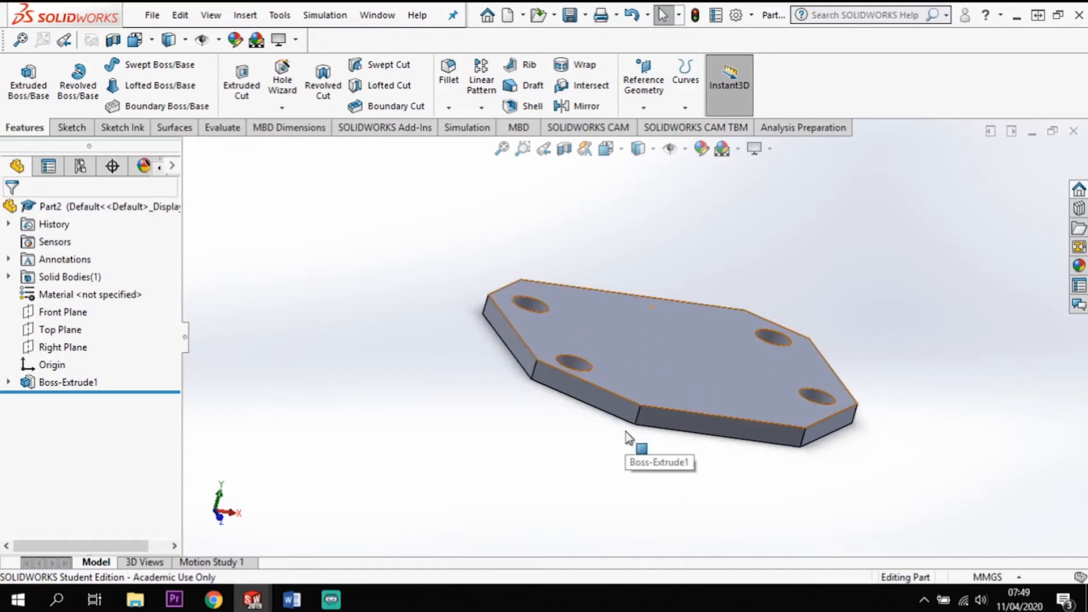
click(449, 72)
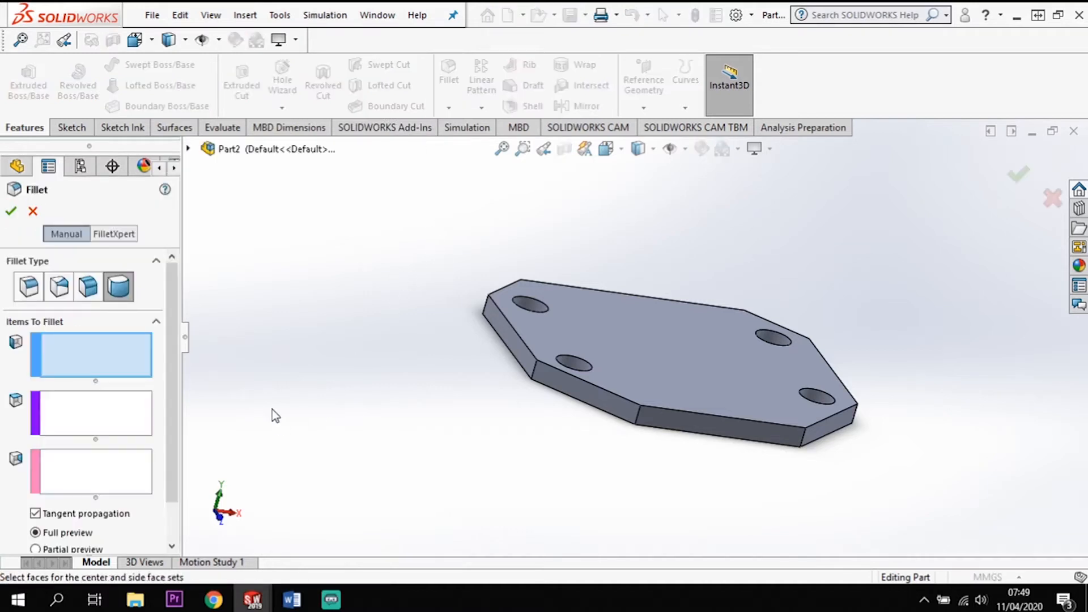
click(30, 288)
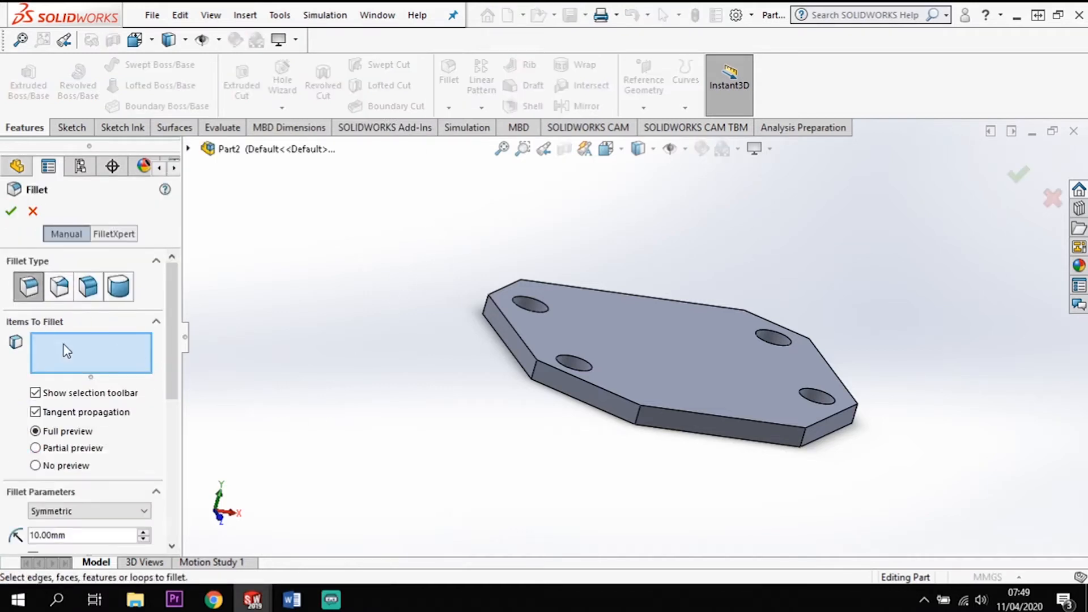
click(89, 536)
key(ctrl+a)
text(2)
key(Return)
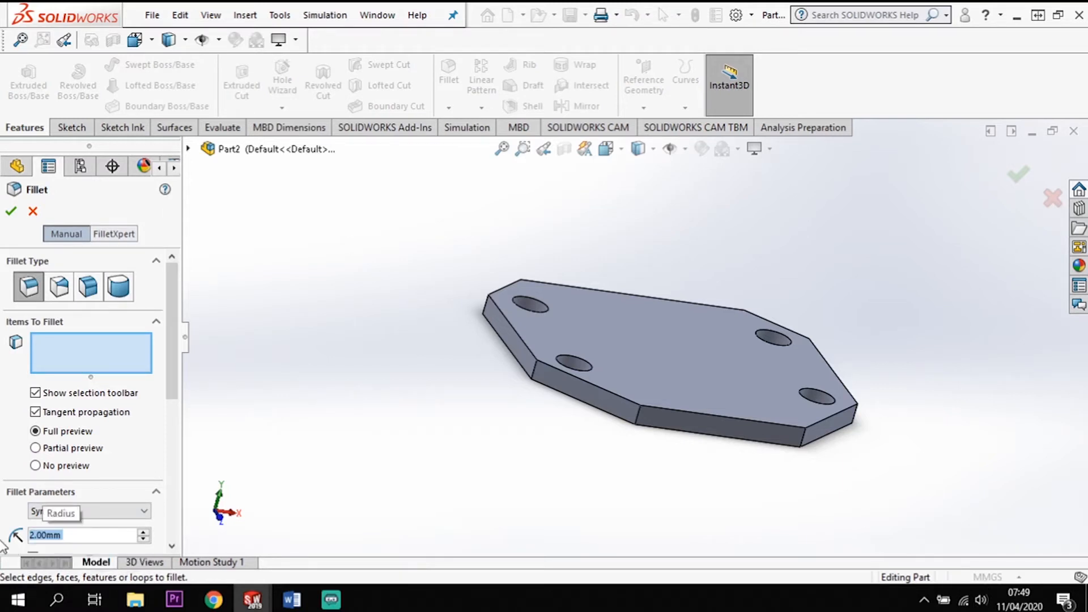
click(639, 415)
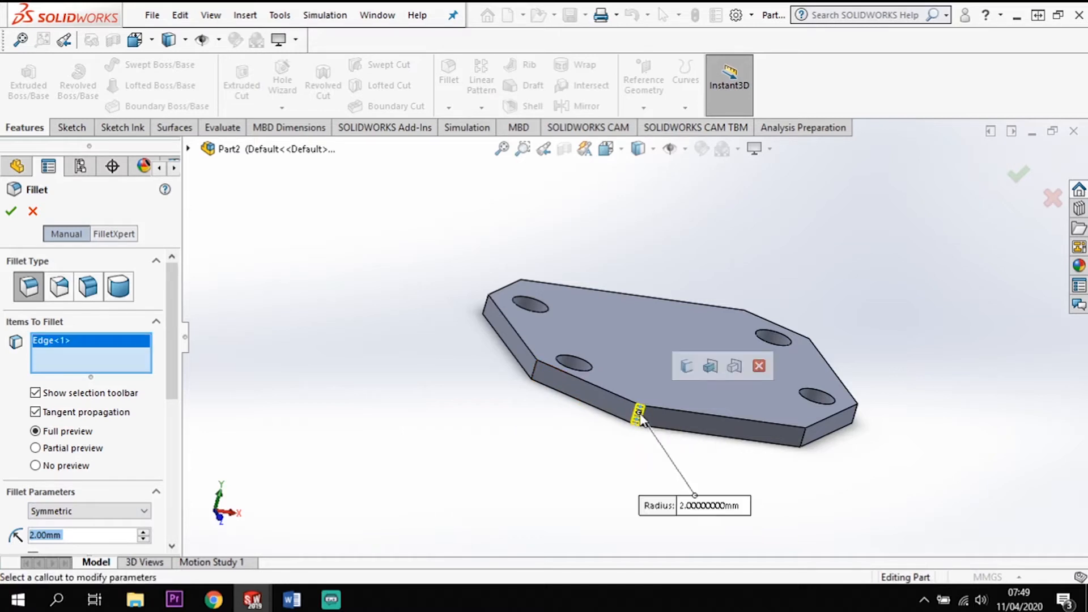
click(686, 368)
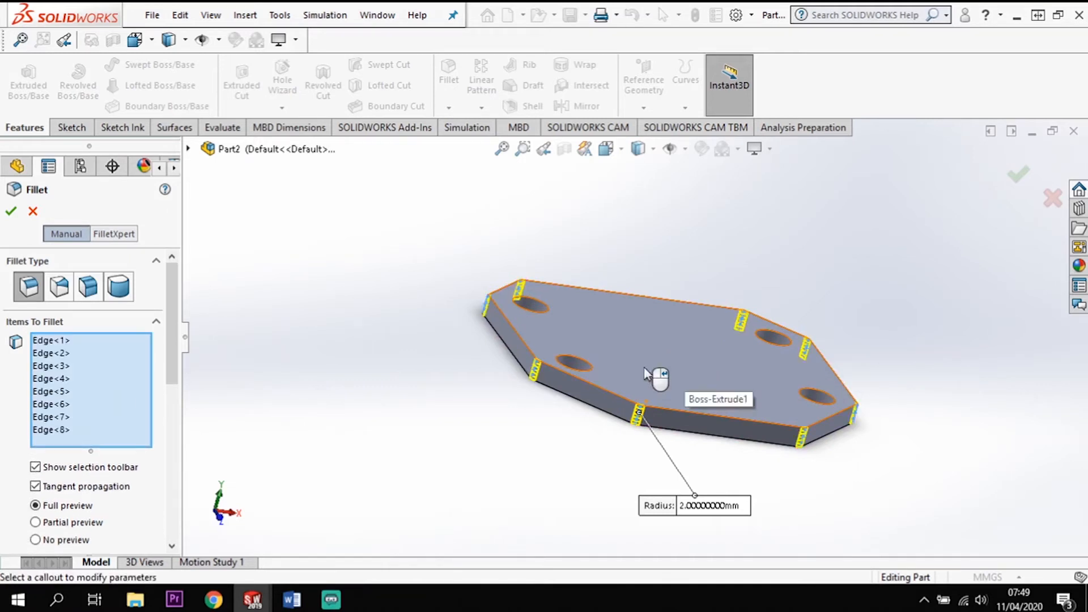
click(11, 212)
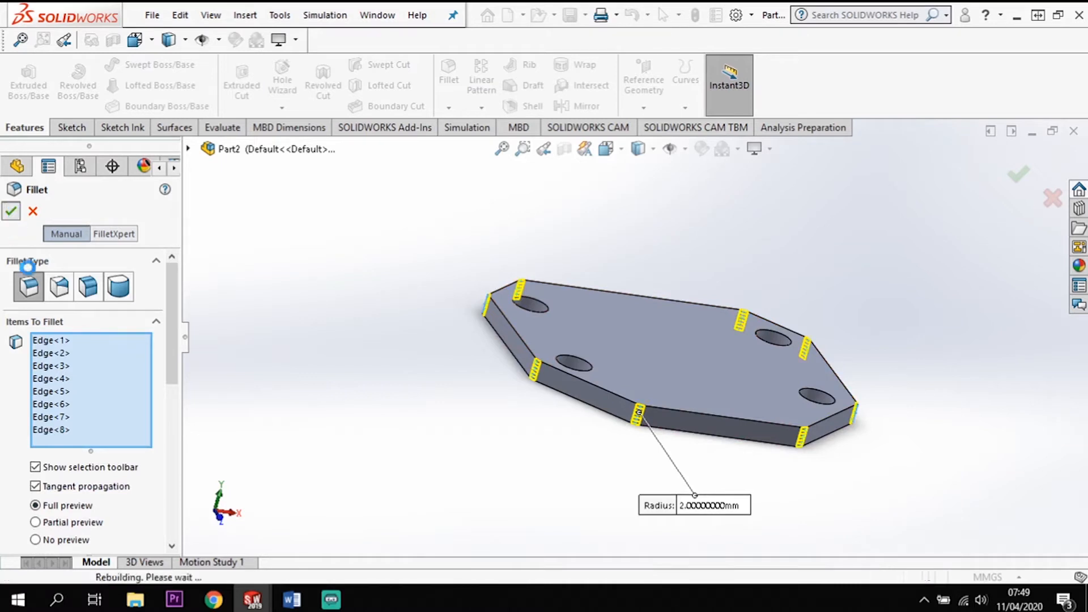
- Start a new sketch on the Right Plane and view it normal to that plane
middle_drag(433, 458, 451, 441)
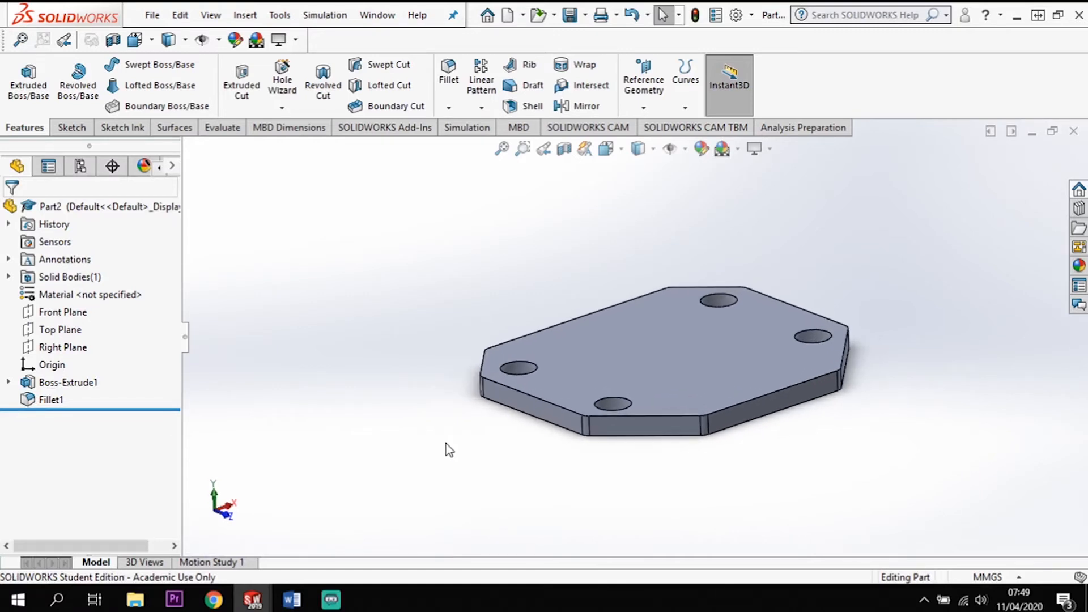
middle_drag(777, 464, 814, 440)
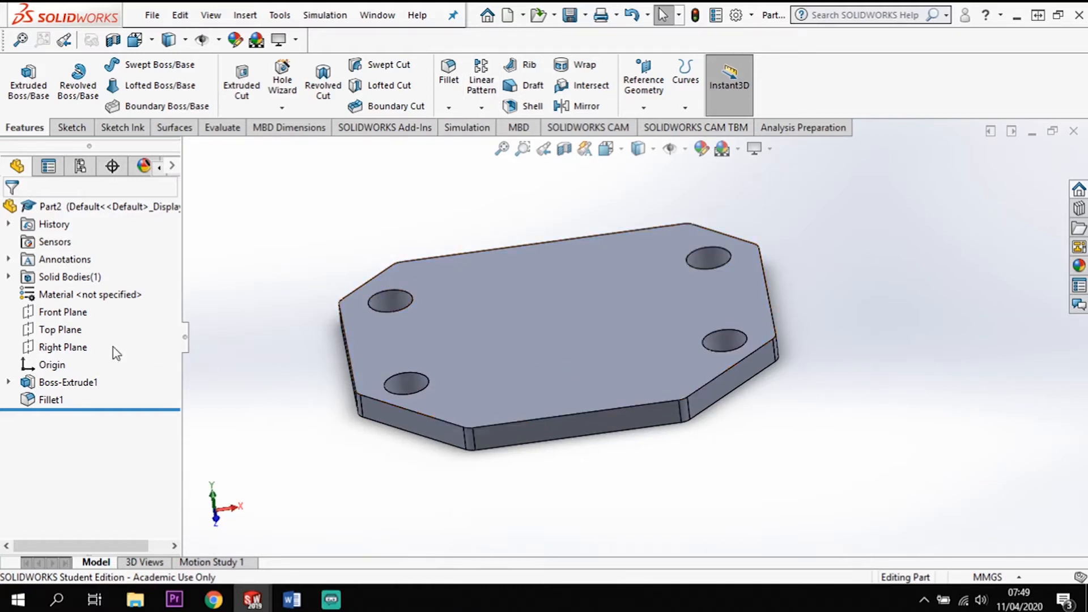
click(69, 350)
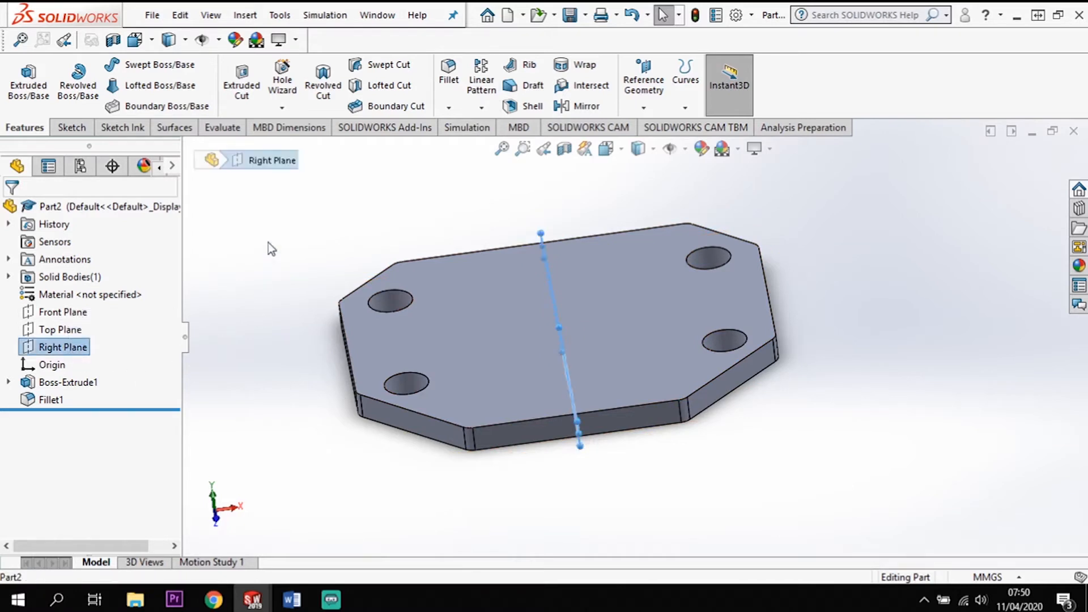
click(71, 127)
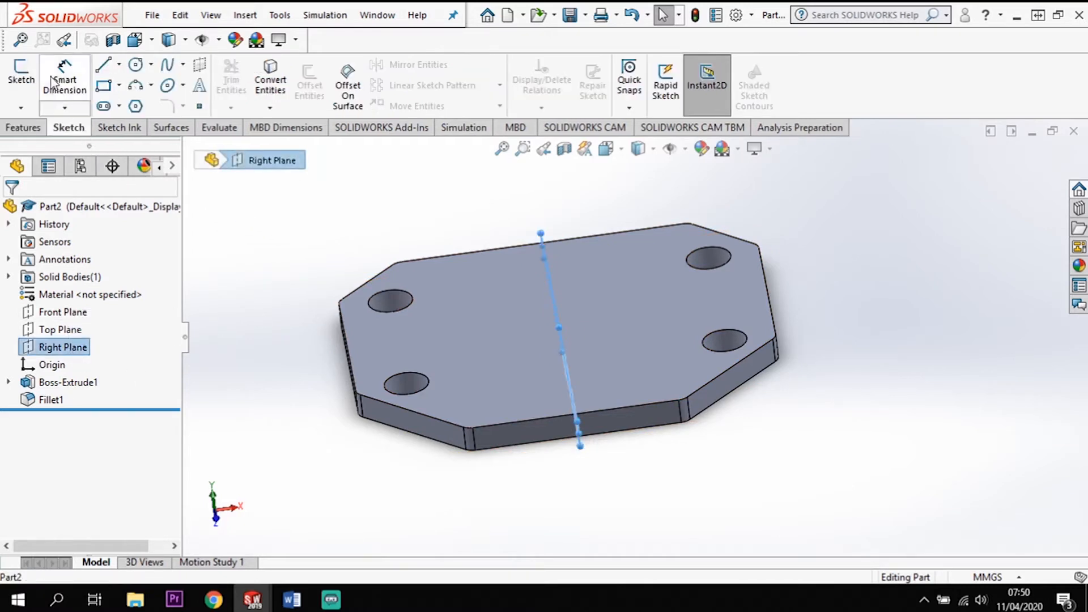
click(21, 77)
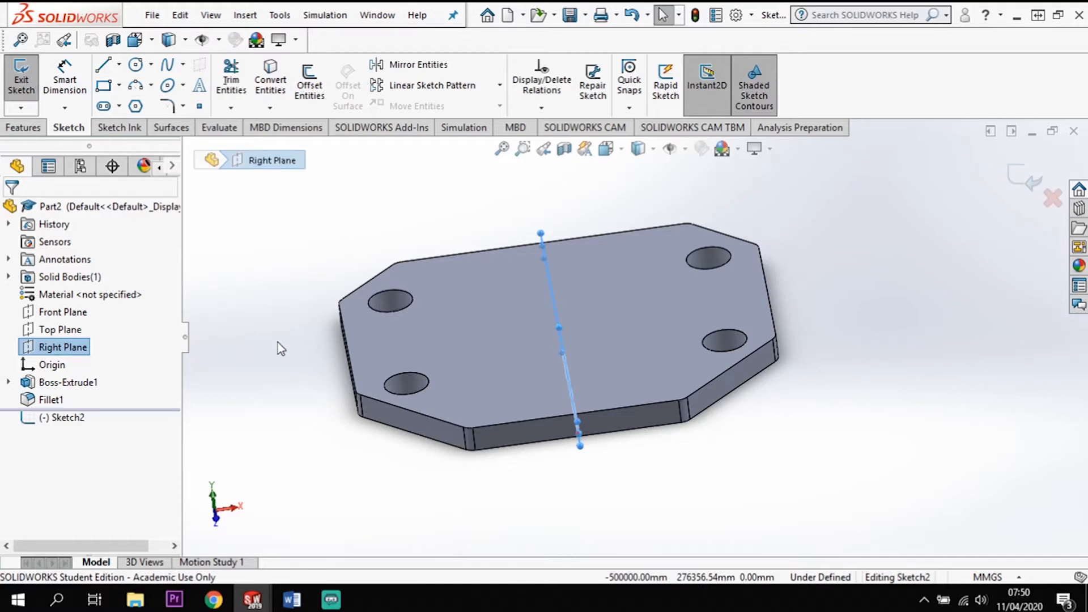
right_click(70, 351)
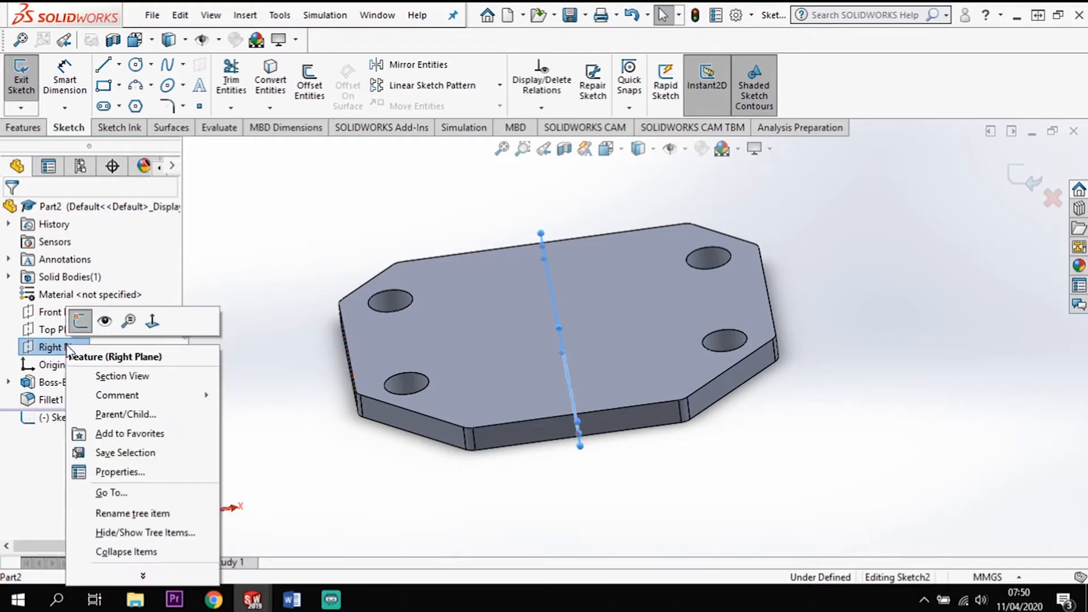
click(152, 320)
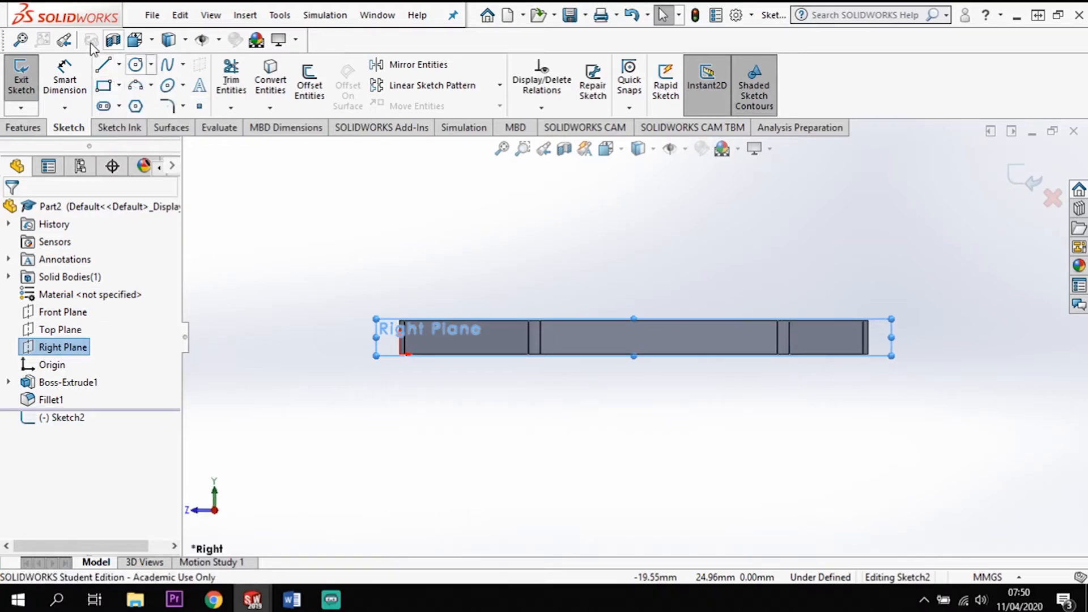
- Draw a vertical line up from the plate's upper rear corner, continued by a horizontal line about 33 mm long towards the origin side
click(103, 69)
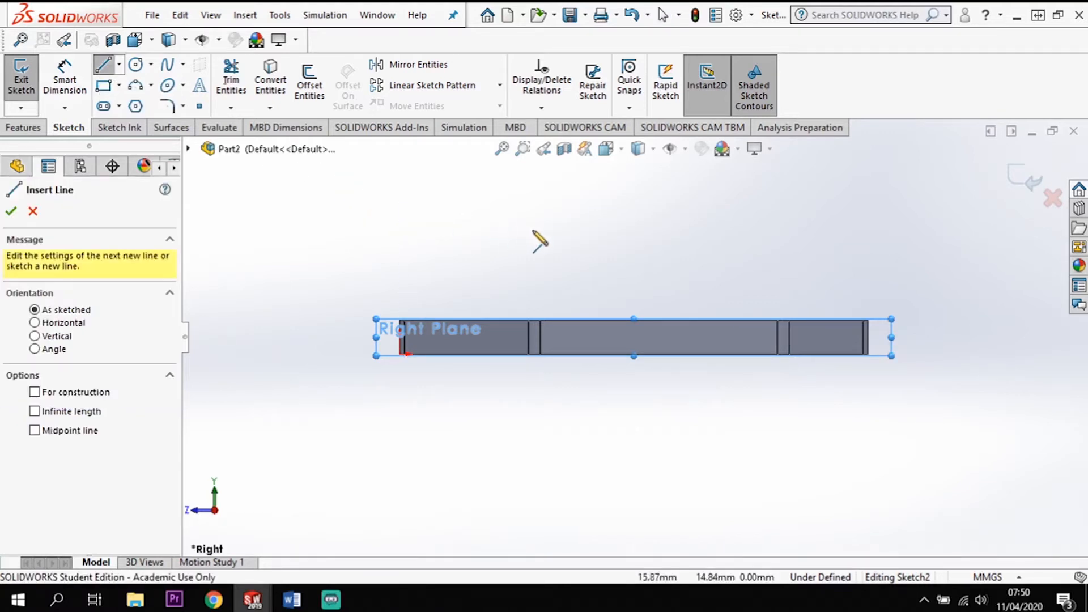
click(868, 321)
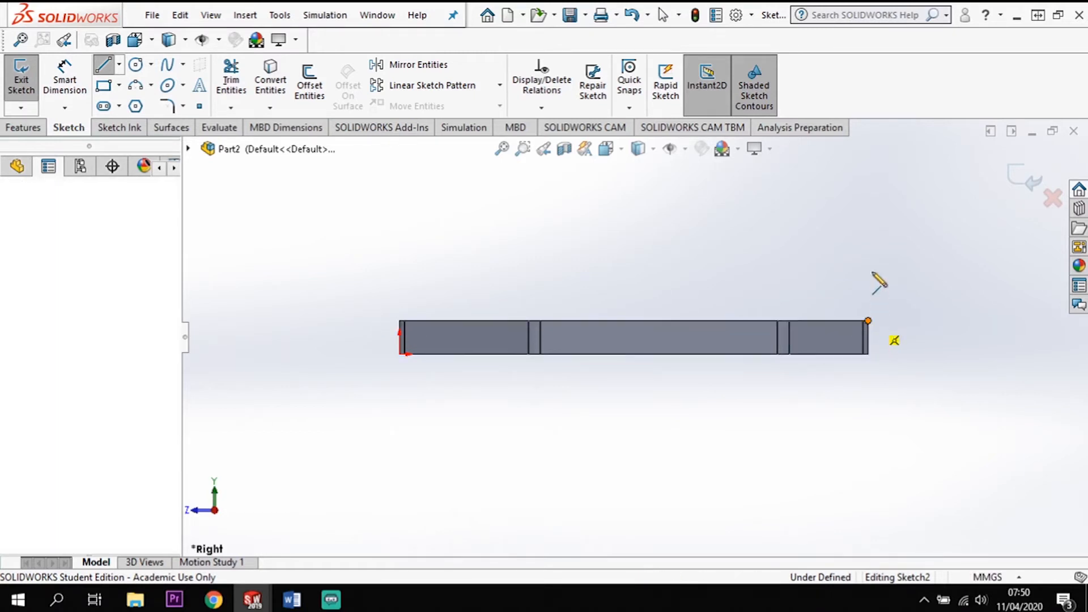
click(868, 172)
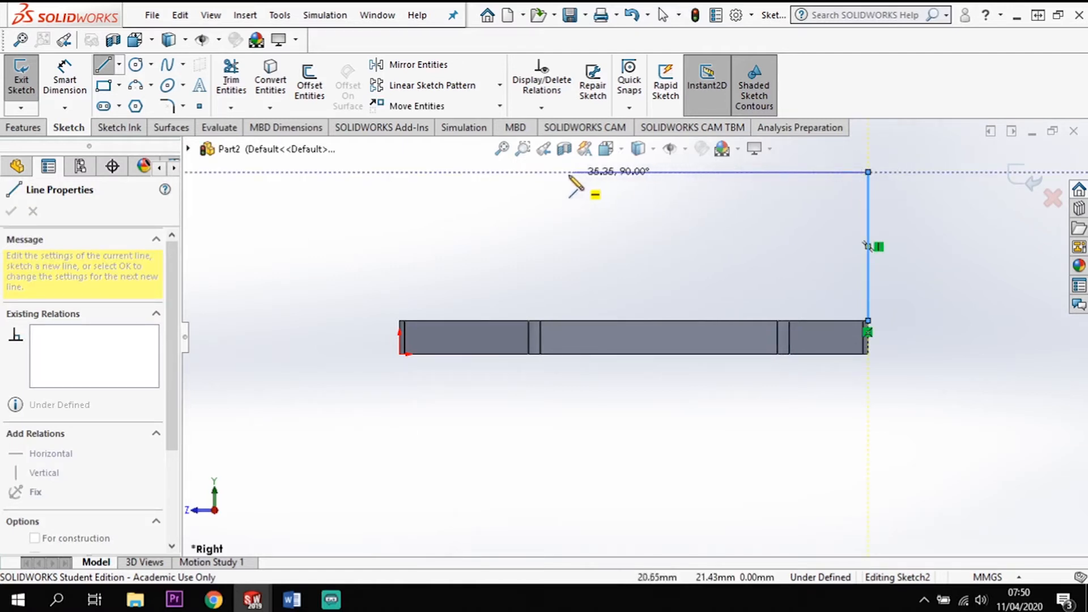
click(592, 172)
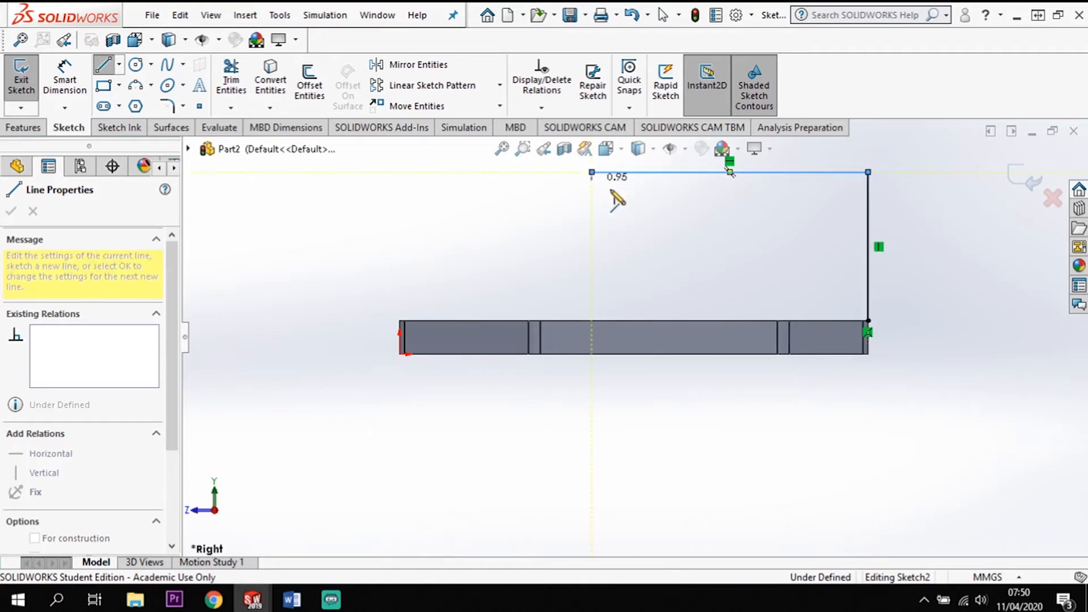
key(Escape)
key(Escape)
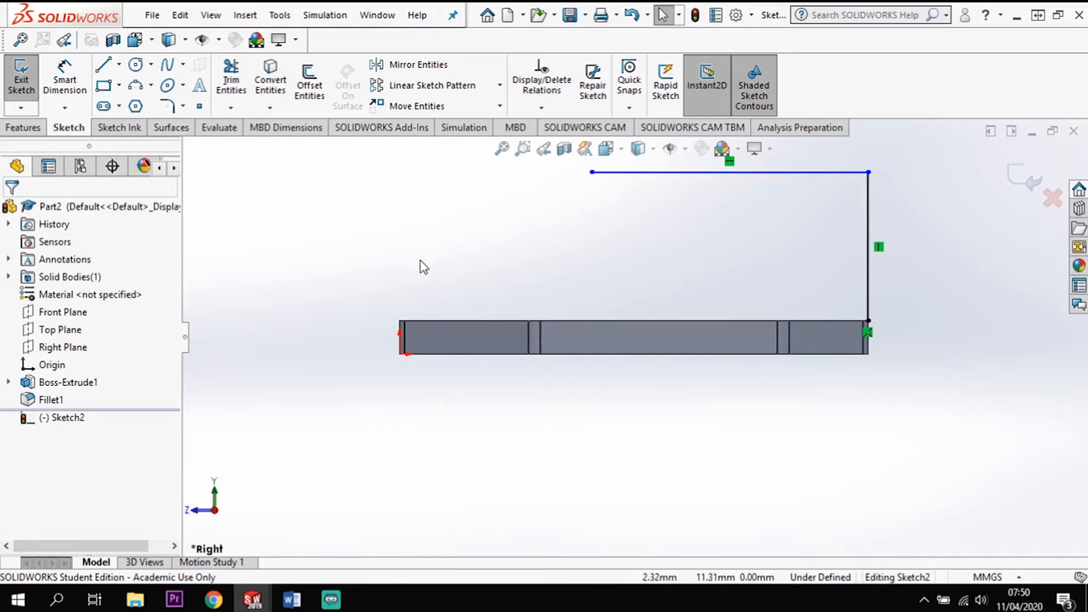
- Sketch a circle of about 3 mm radius directly above the origin, clear of the plate's upper edge
scroll(462, 255, up, 2)
scroll(493, 241, down, 3)
click(137, 64)
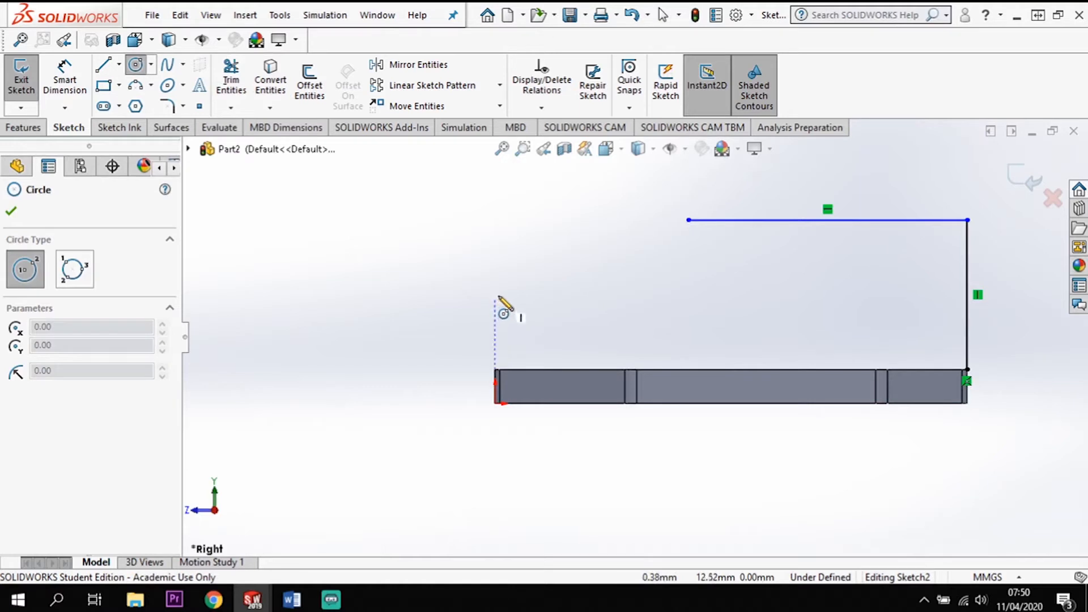
click(495, 312)
click(517, 306)
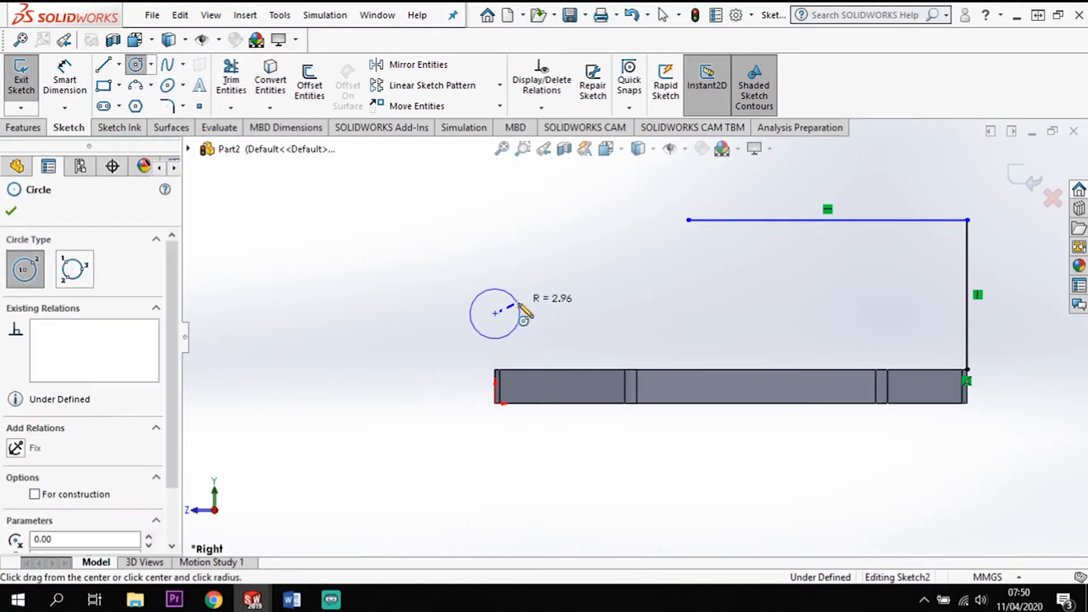
key(Escape)
- Add a Vertical relation between the origin and the circle's center
click(496, 403)
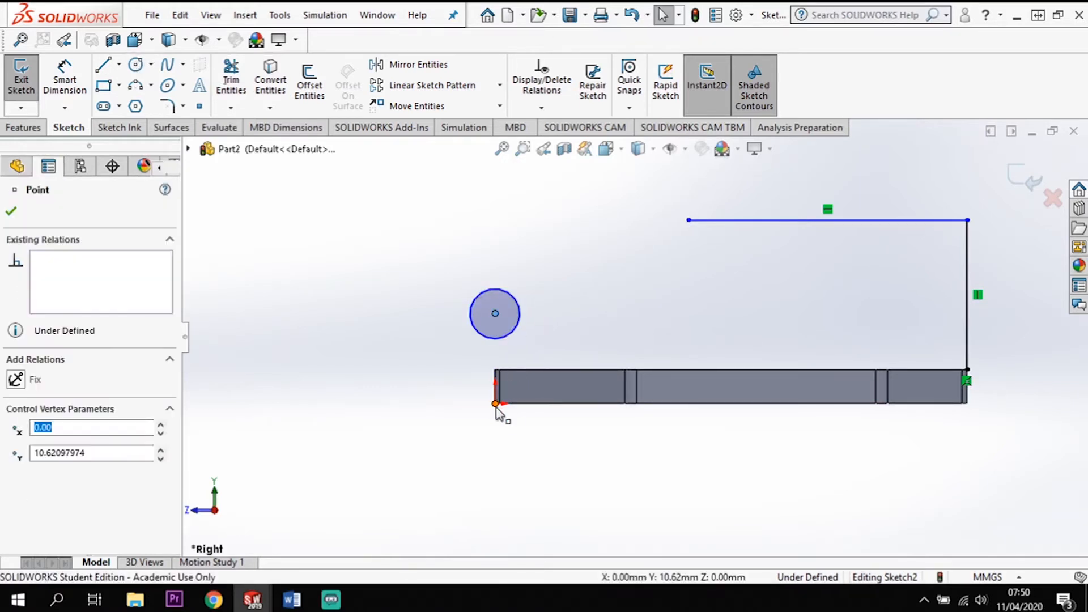
ctrl+click(495, 313)
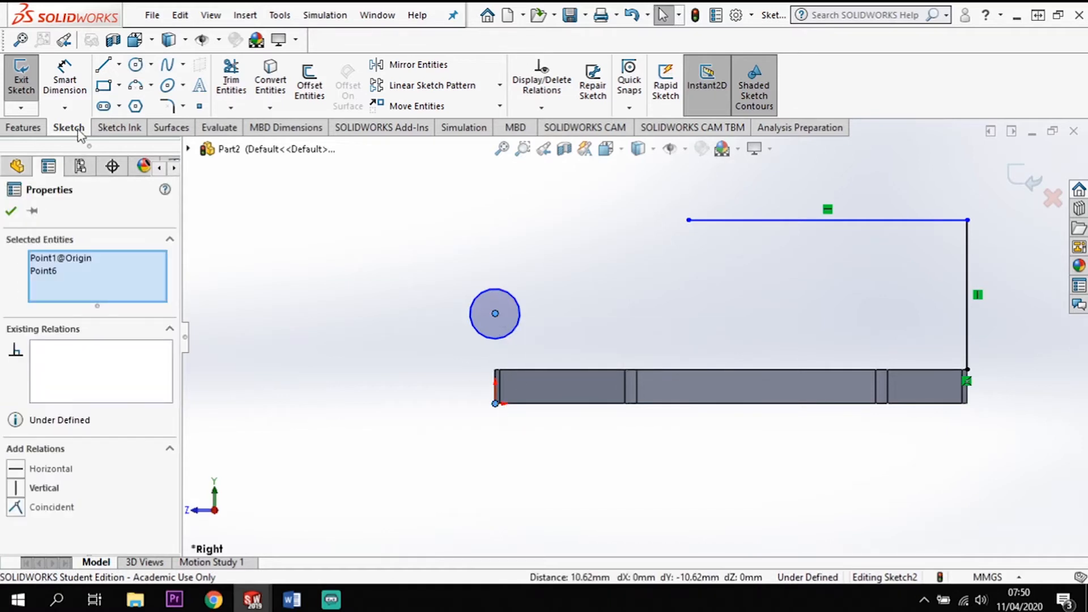
click(16, 491)
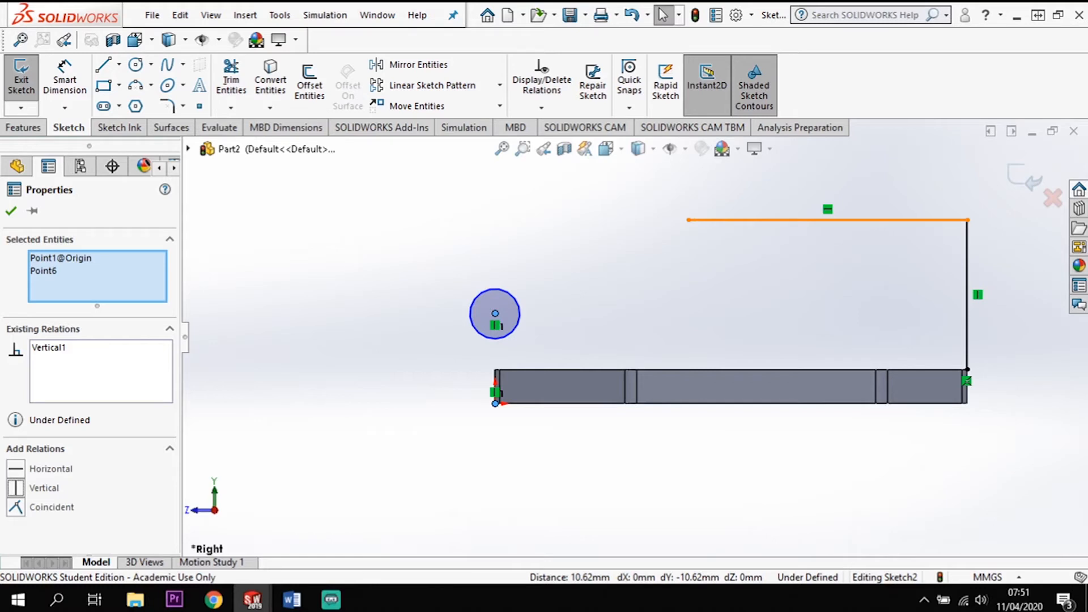
- Dimension the circle's center 13 mm above the plate's upper edge
click(64, 77)
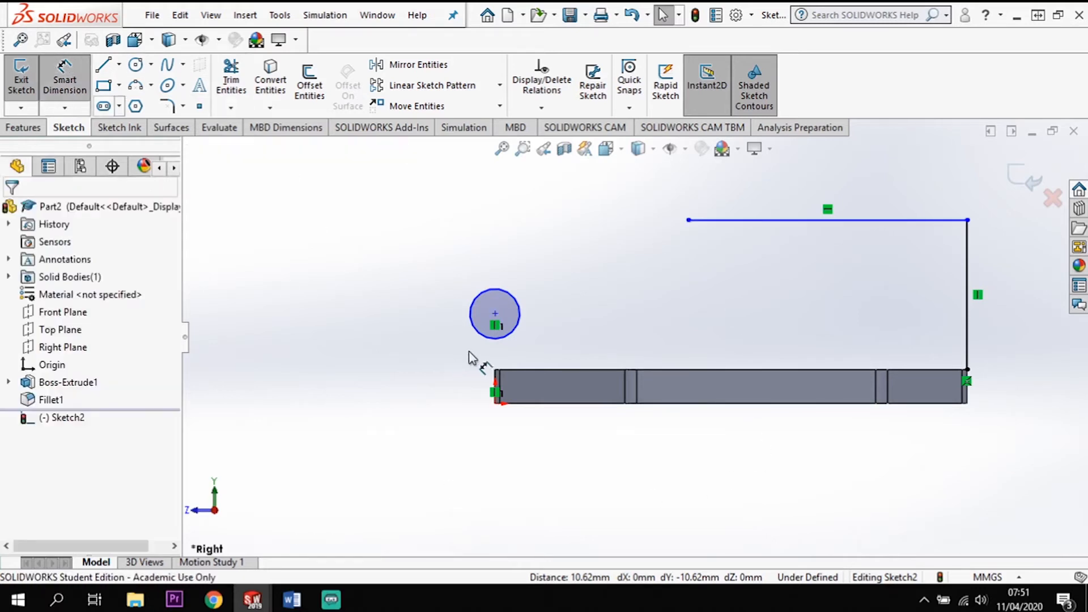
click(496, 315)
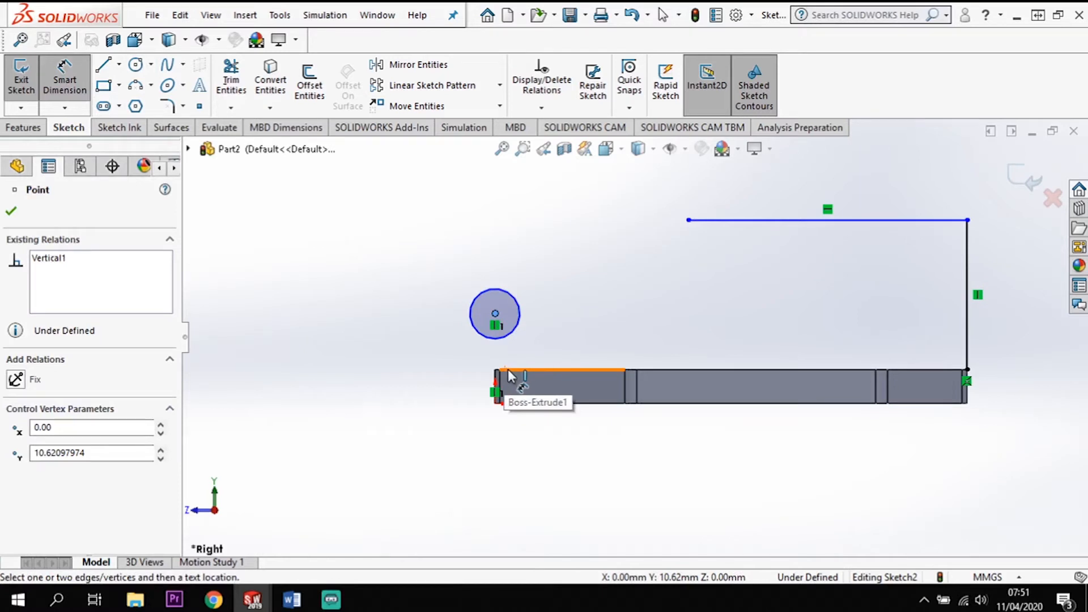
click(522, 370)
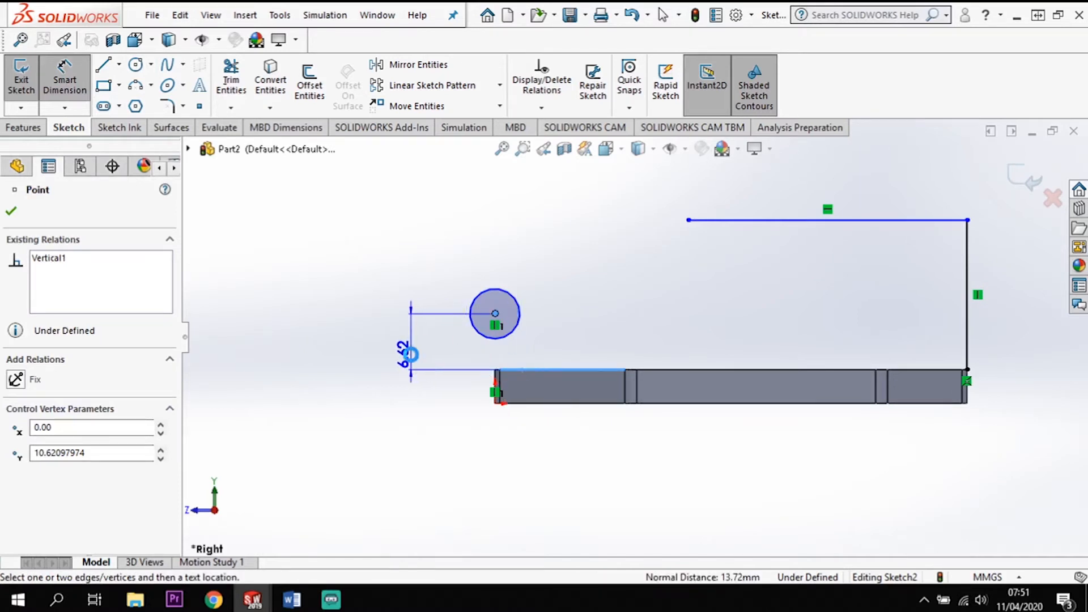
click(411, 354)
text(13)
key(Return)
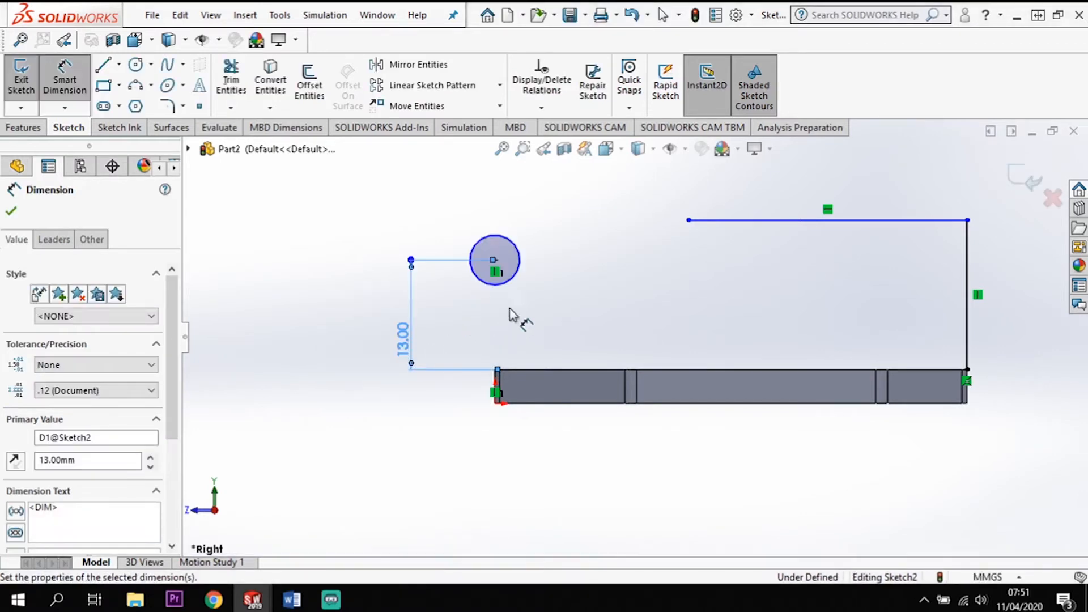
- Set the circle's diameter to 10 mm
click(520, 279)
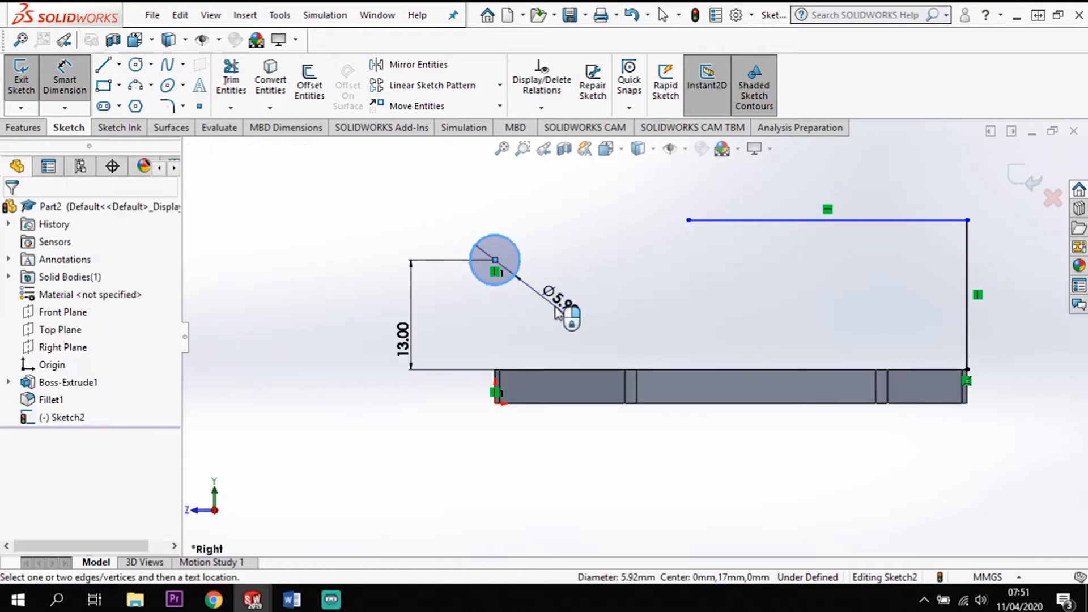
click(558, 311)
text(10)
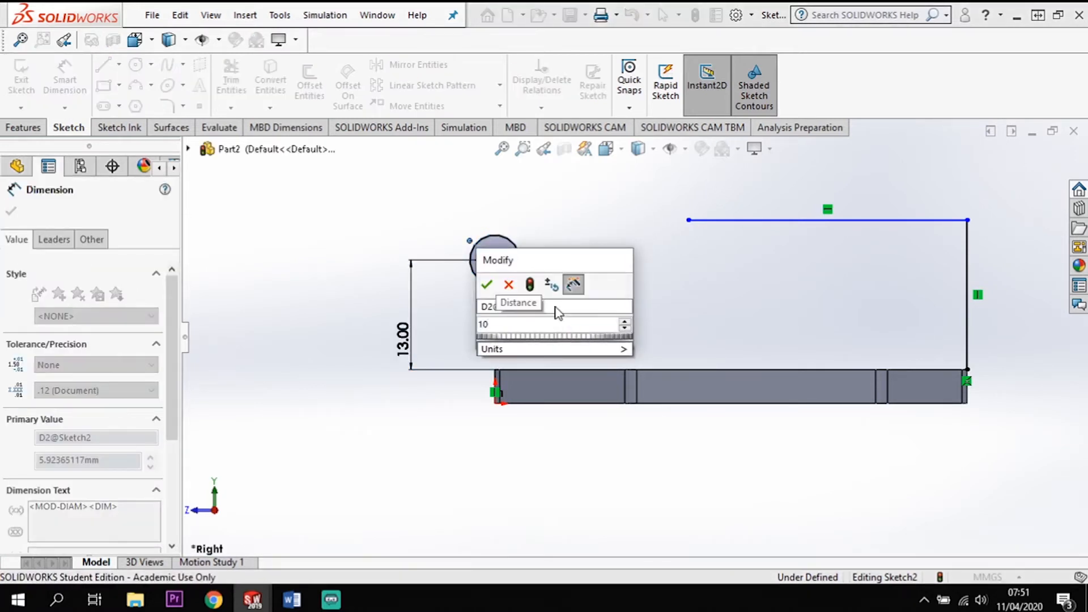
key(Return)
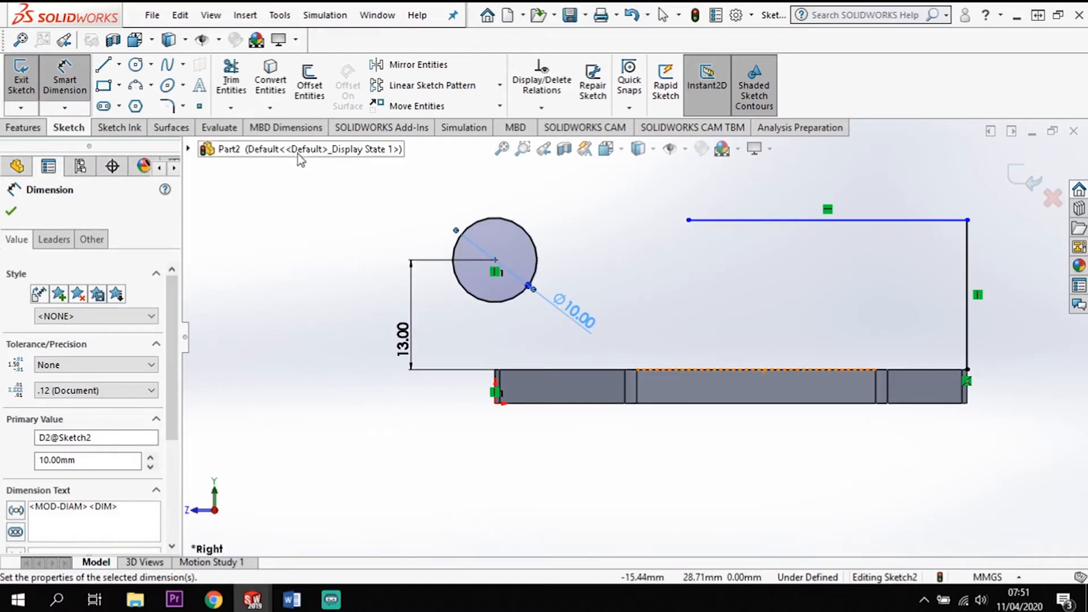
- Draw a line from the plate's upper corner above the origin, ending tangent on the outer side of the 10 mm circle
key(l)
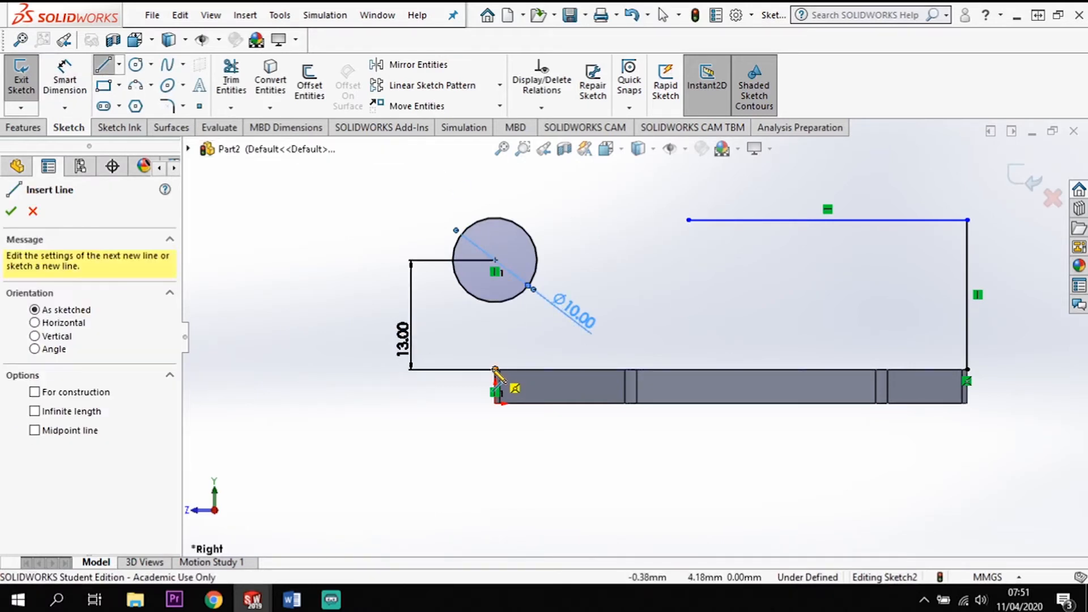
click(495, 370)
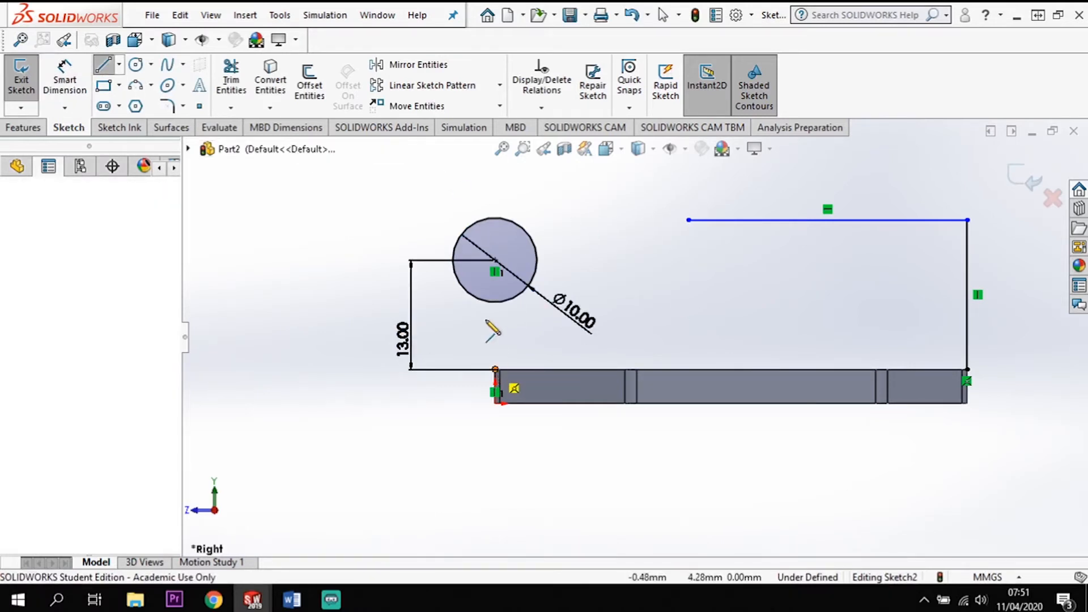
click(456, 277)
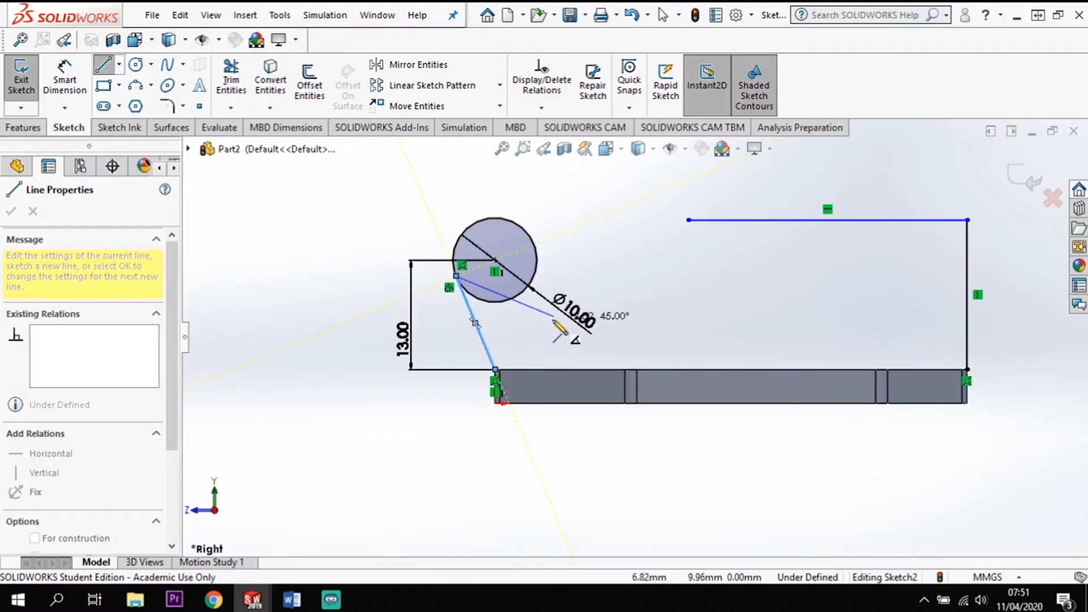
key(Escape)
key(Escape)
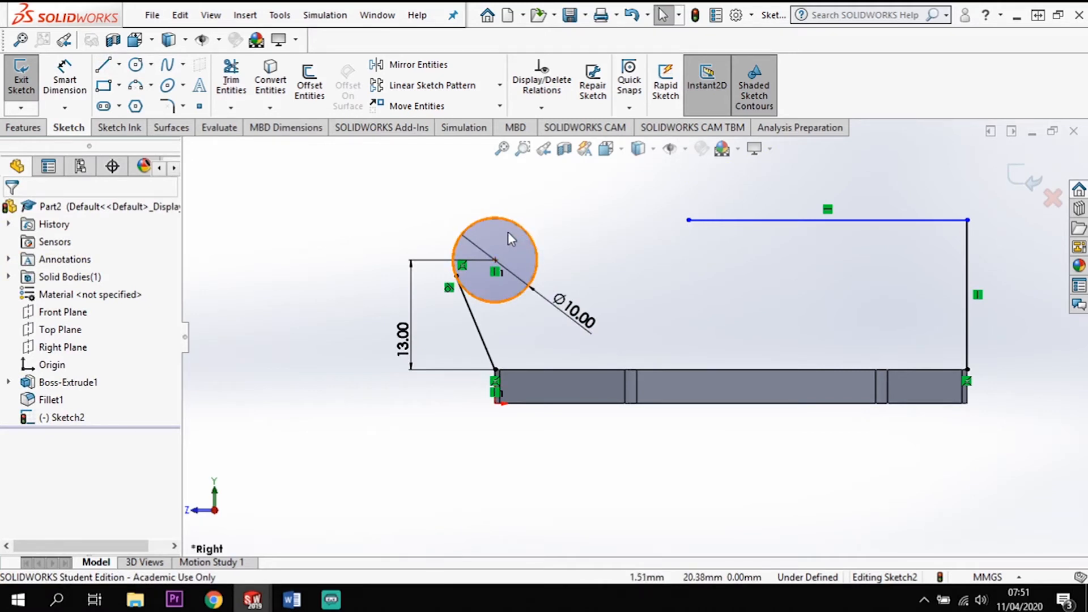
- Move the free horizontal line farther up from the plate, lengthening the vertical line attached to it
scroll(568, 249, up, 2)
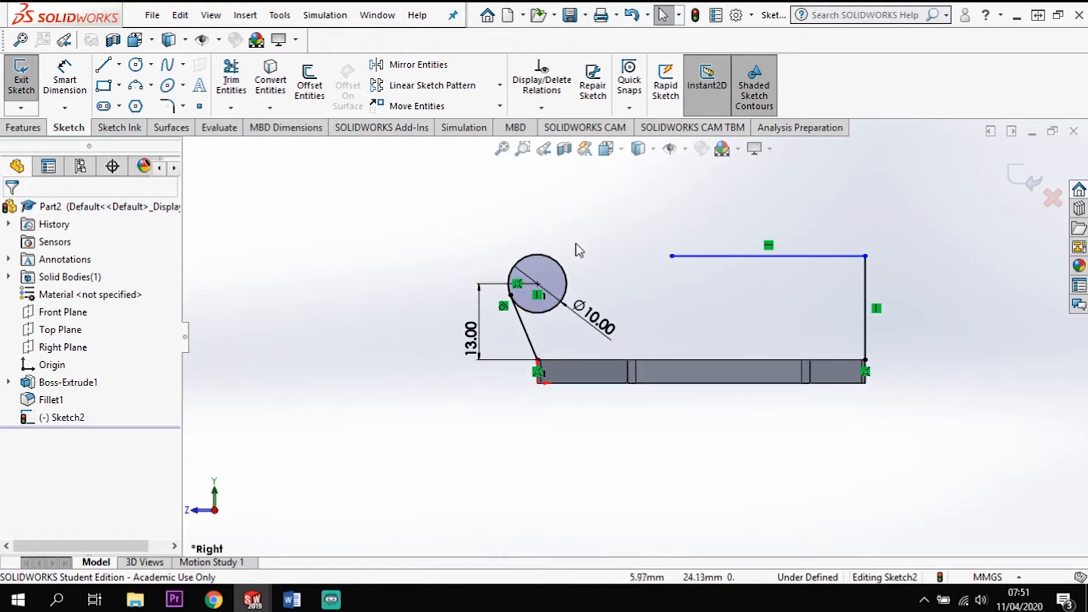
scroll(680, 250, down, 2)
drag(899, 261, 901, 162)
scroll(636, 254, up, 3)
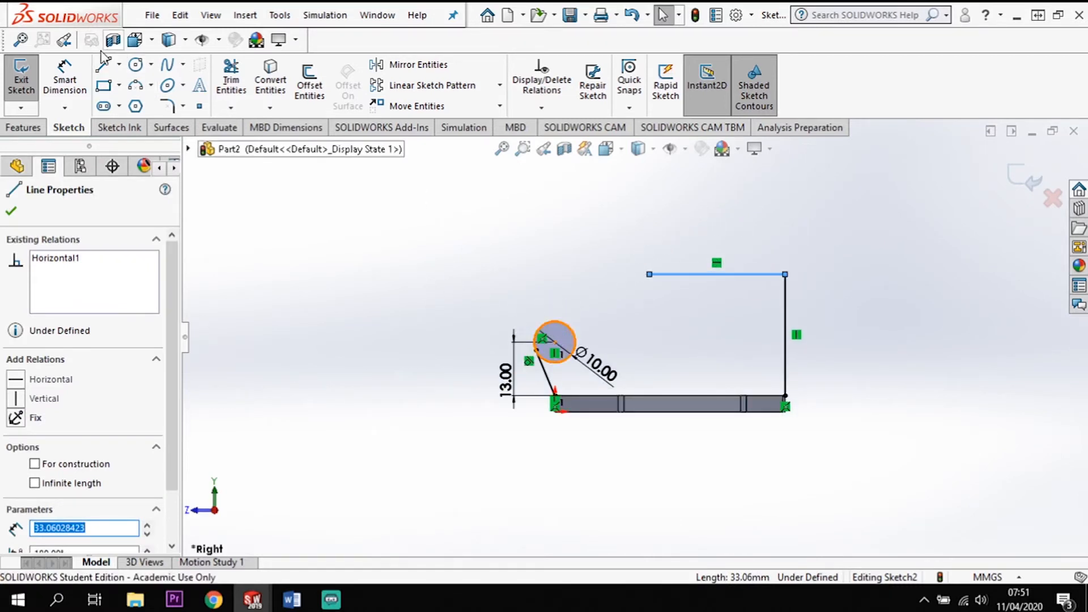
- Sketch a larger circle above the 10 mm circle, centered about 48 mm from the vertical line and about 36 mm above the plate
click(136, 65)
click(590, 248)
click(630, 272)
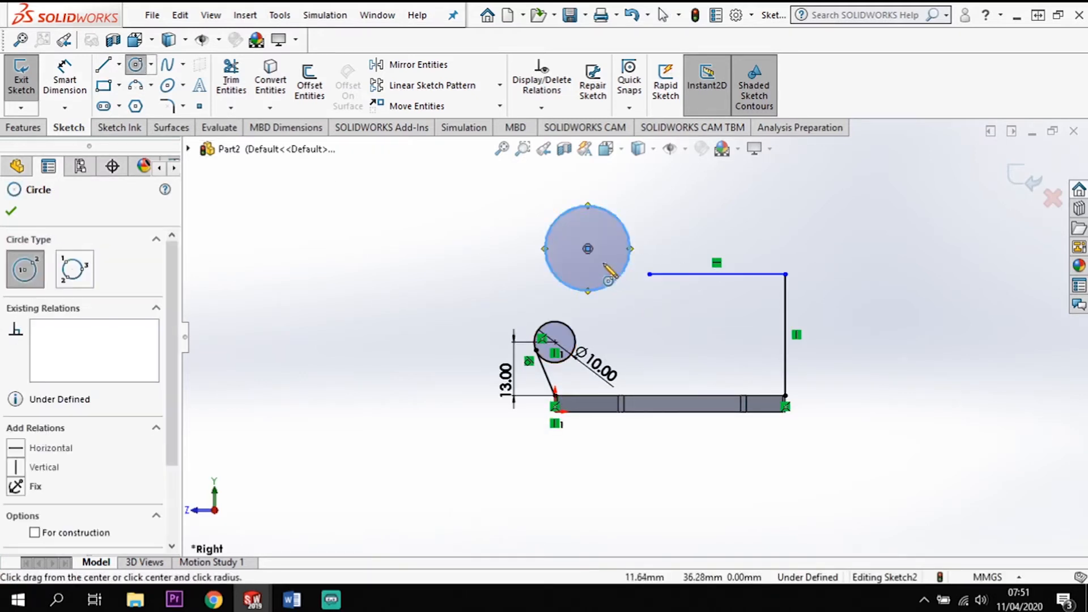
key(Escape)
- Dimension the large circle's center 39.5 mm horizontally from the vertical line
key(d)
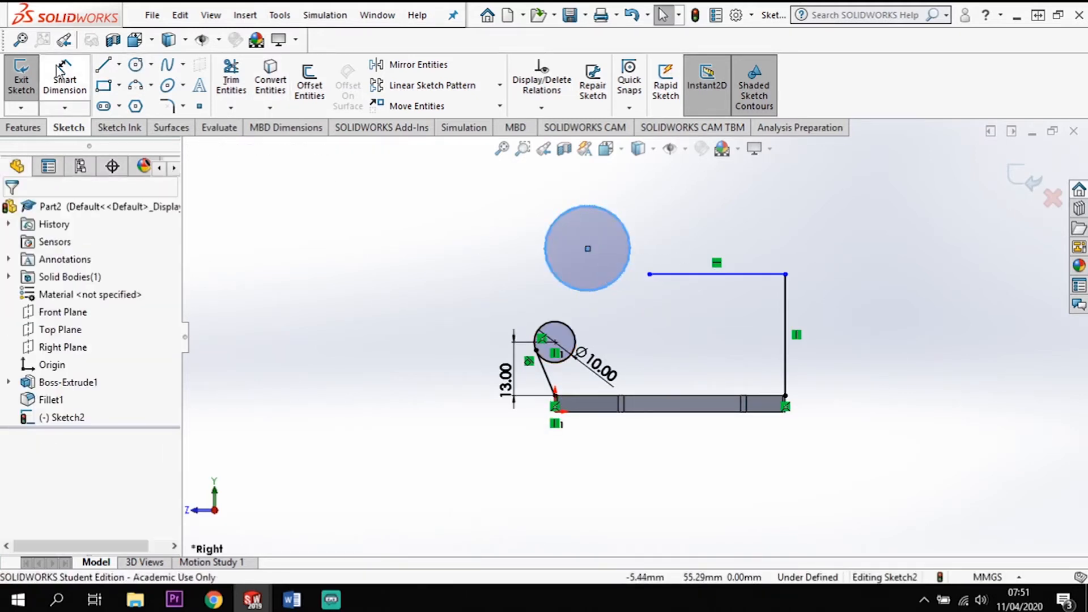
click(589, 249)
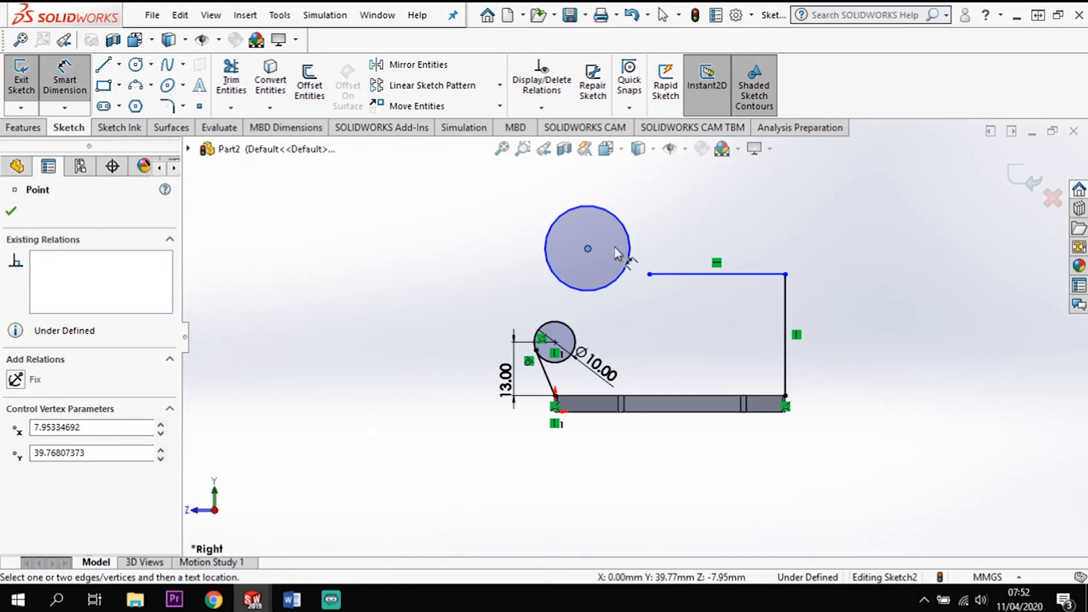
click(786, 309)
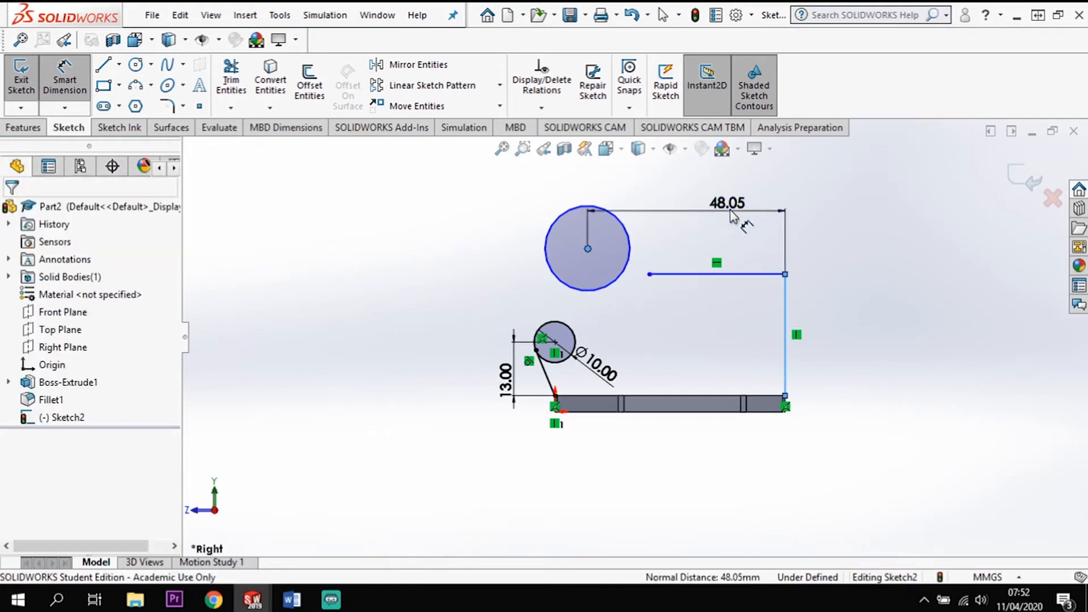
click(732, 221)
text(39.5)
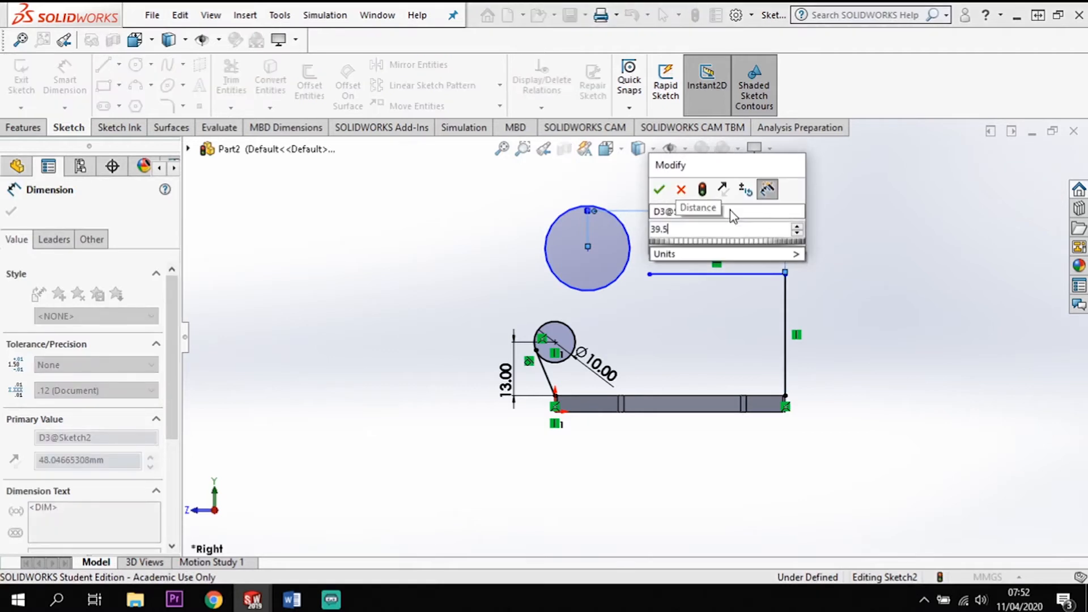
key(Return)
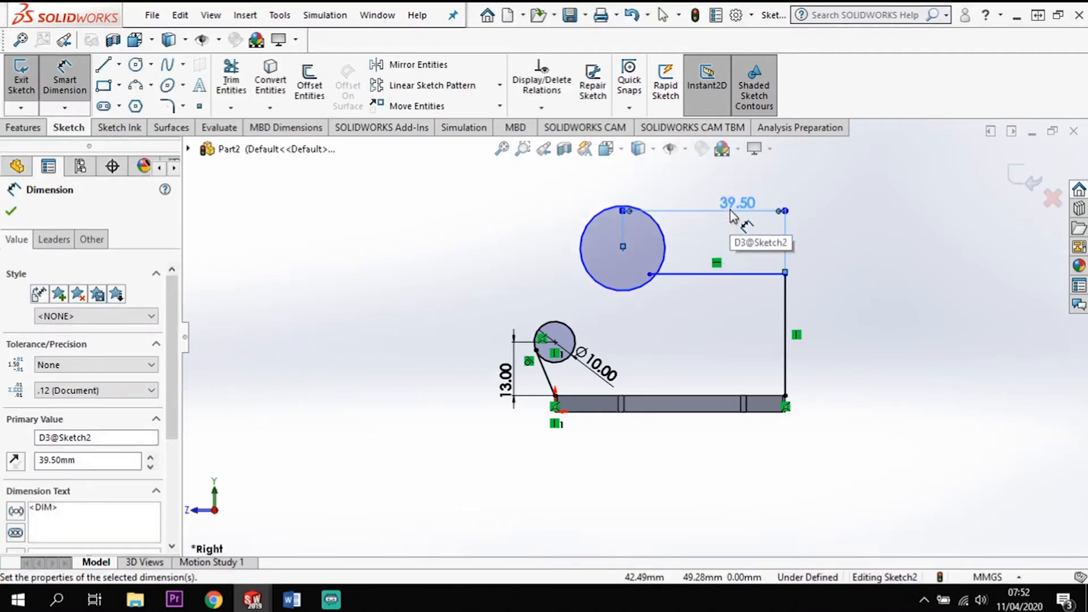
- Dimension the large circle's center 37.5 mm above the plate's upper edge
click(623, 248)
click(765, 399)
click(923, 354)
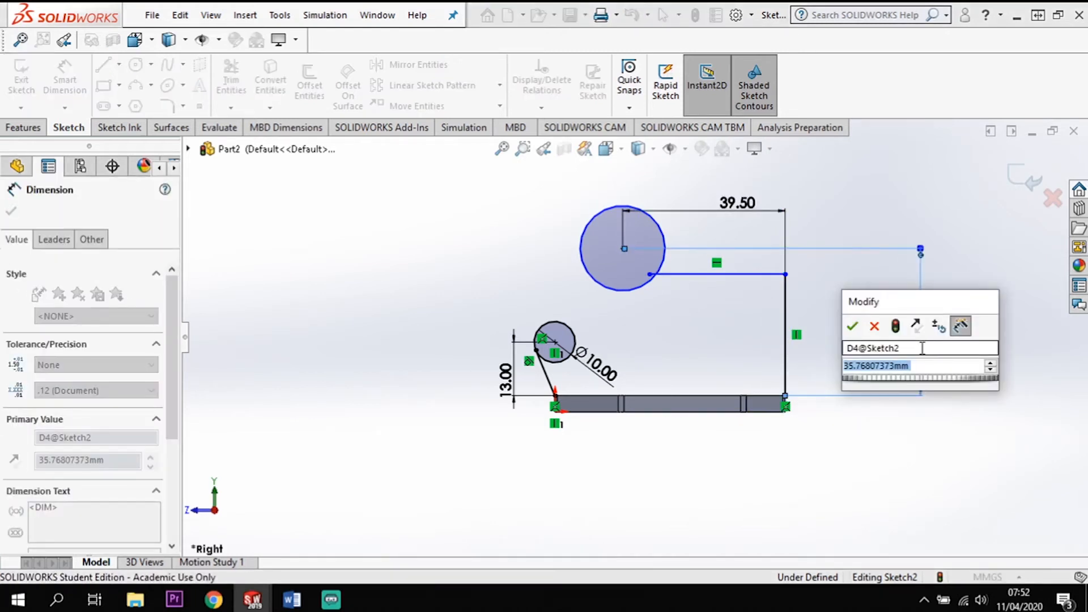
text(37.5#)
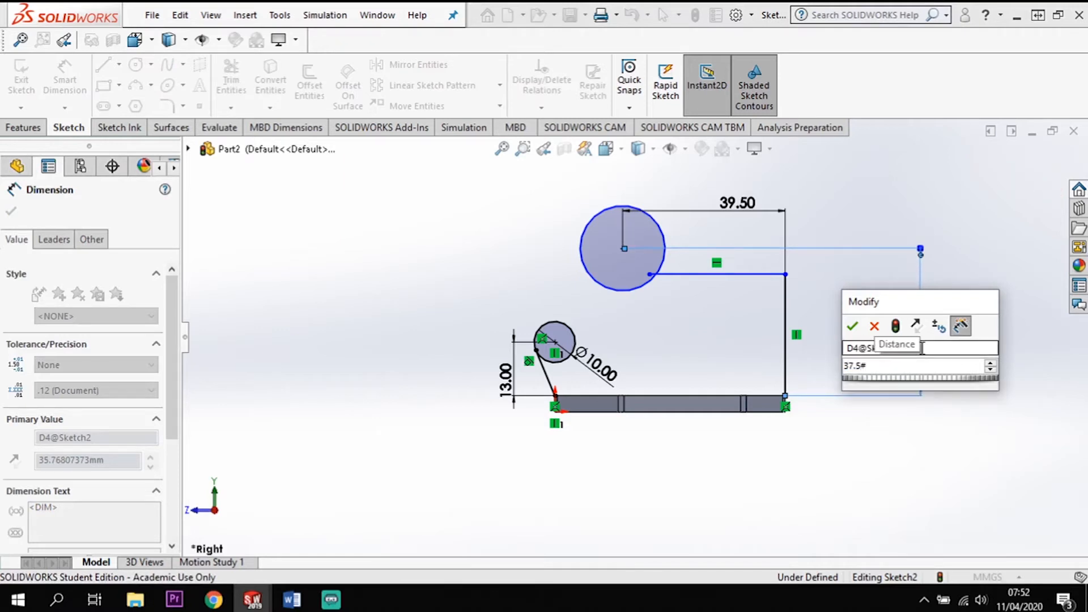
key(Return)
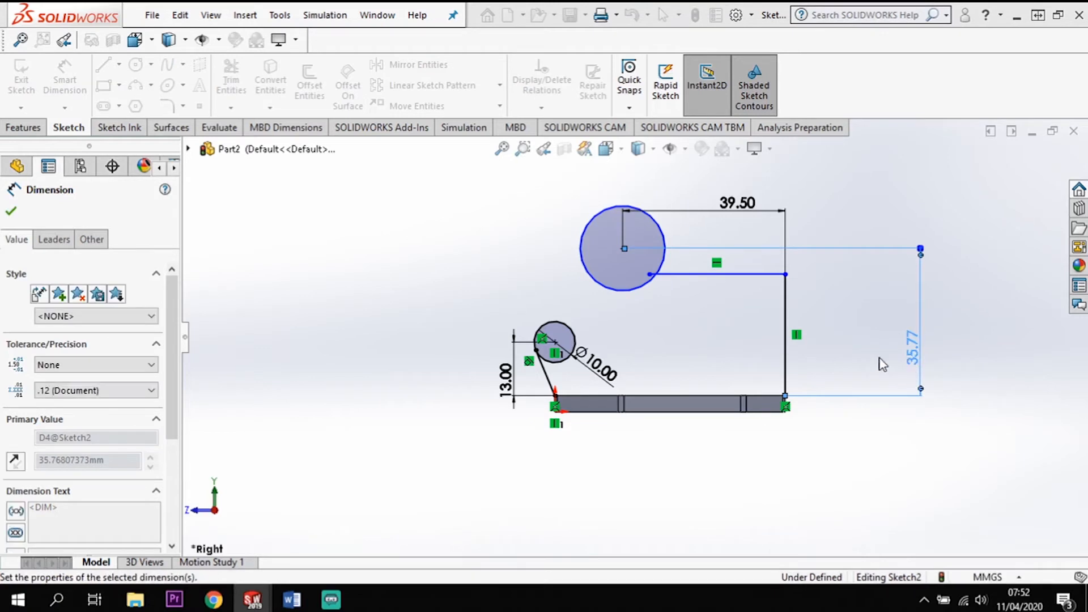
scroll(727, 332, down, 2)
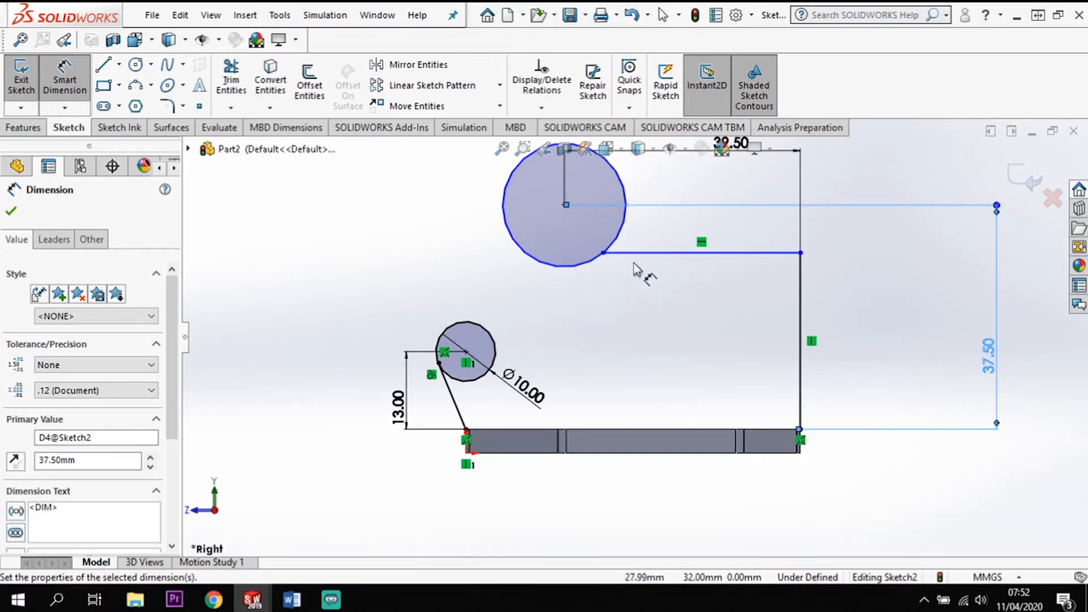
key(Escape)
key(Escape)
- Shorten the free horizontal line to clear the large circle, and sketch a short line from its end up to the circle's right quadrant point
drag(605, 253, 627, 253)
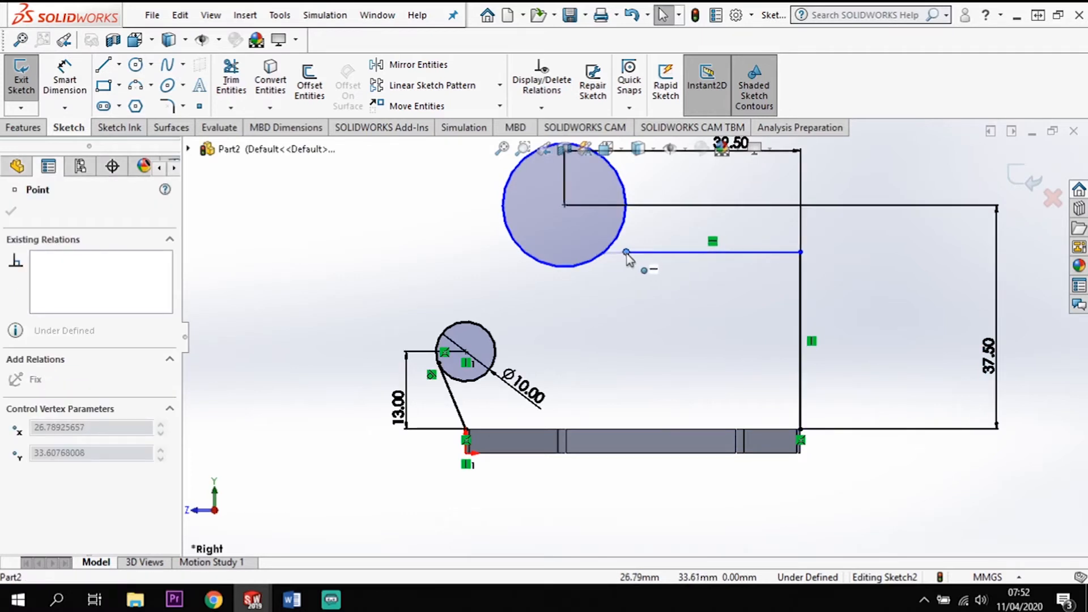
click(105, 67)
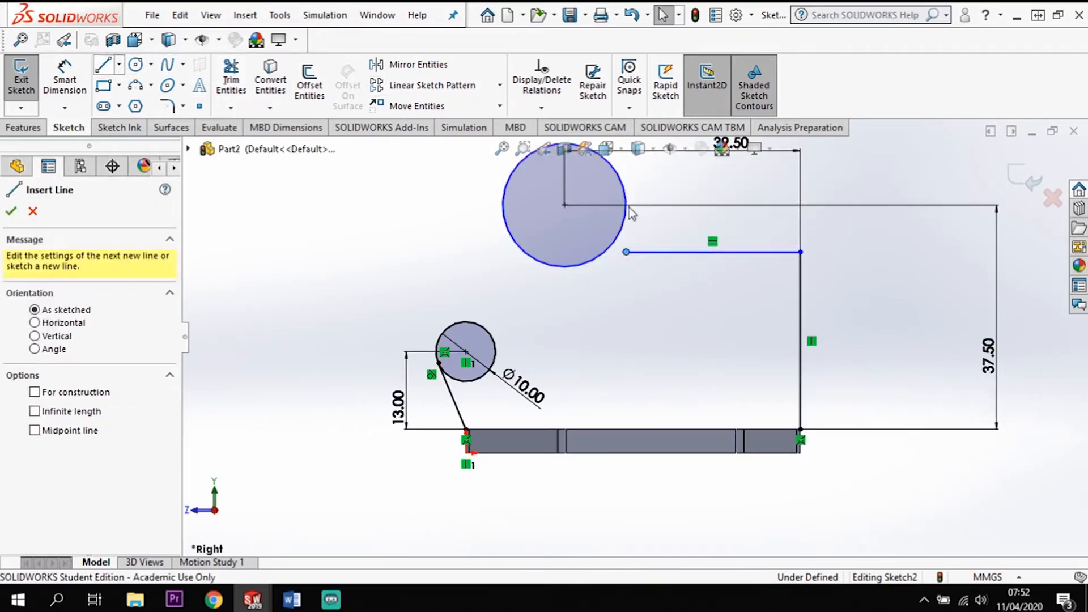
click(626, 252)
click(626, 252)
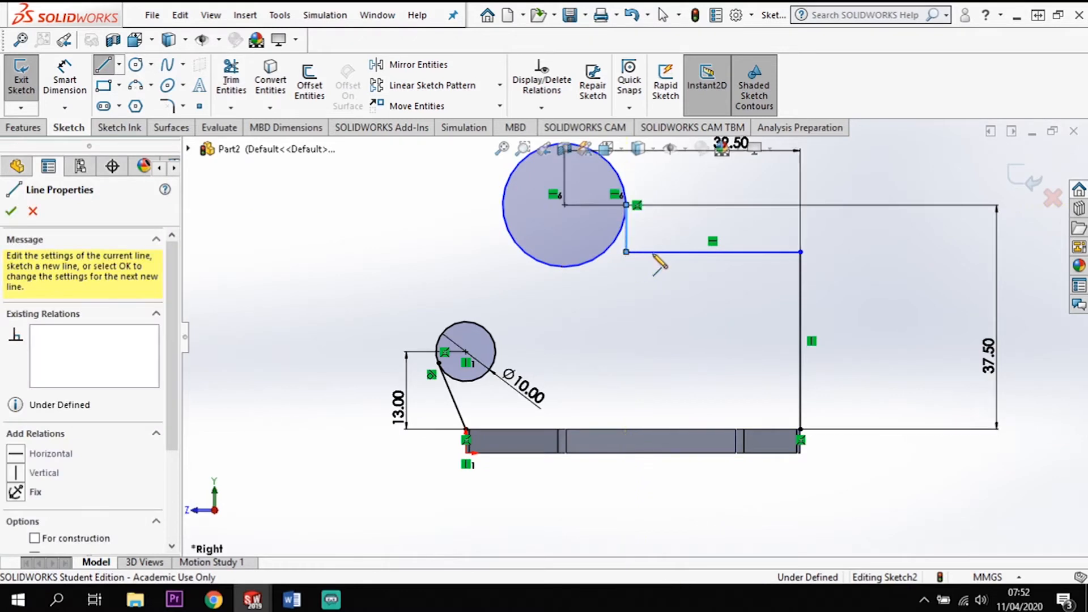
key(Escape)
key(Escape)
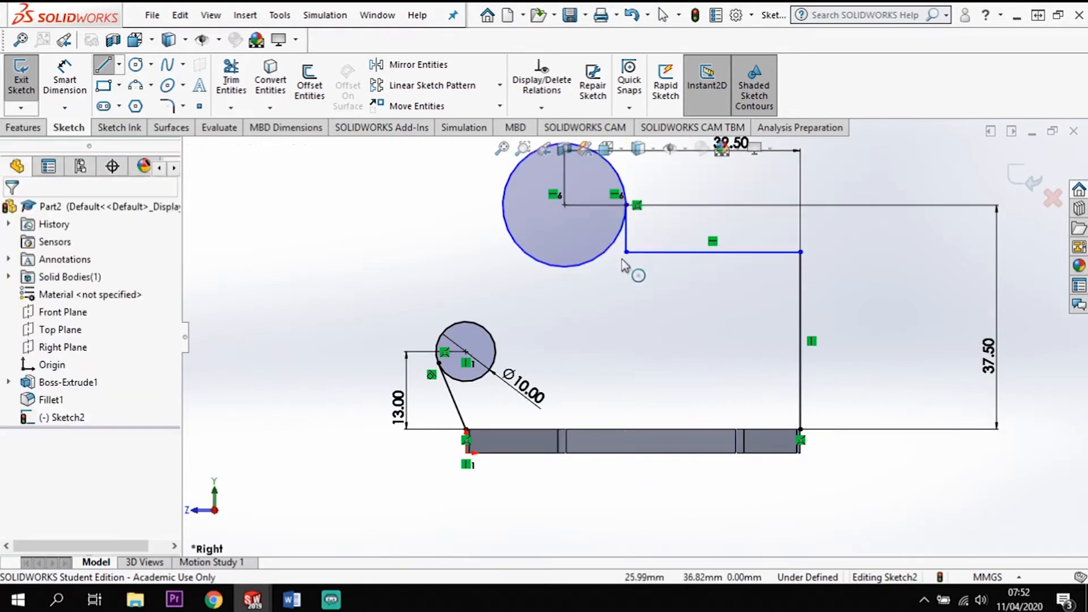
- Apply a Vertical relation to the short line joining the large circle and the horizontal line
click(627, 238)
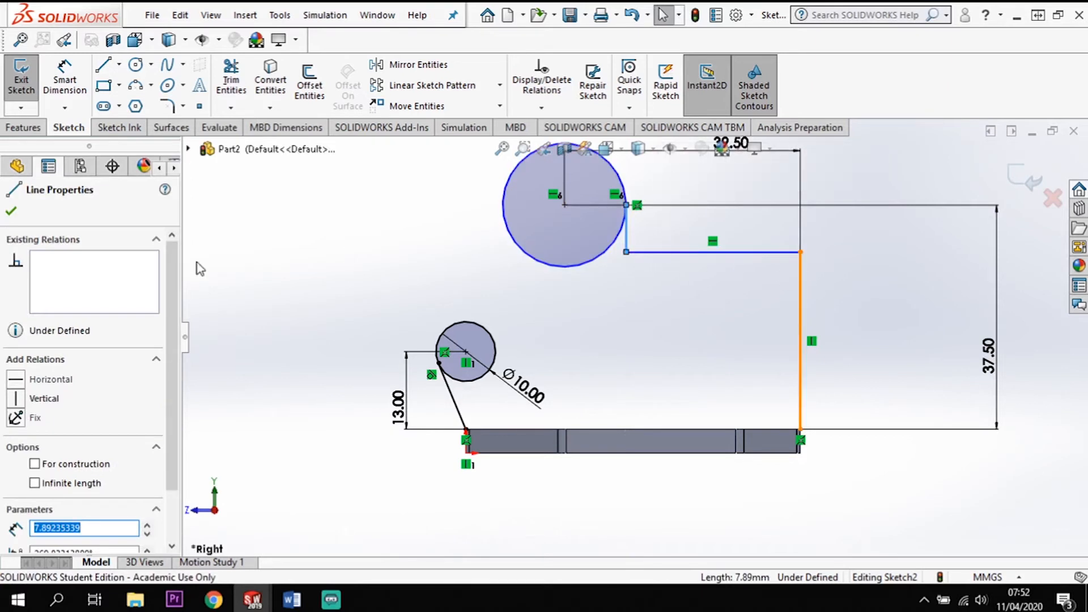
click(23, 402)
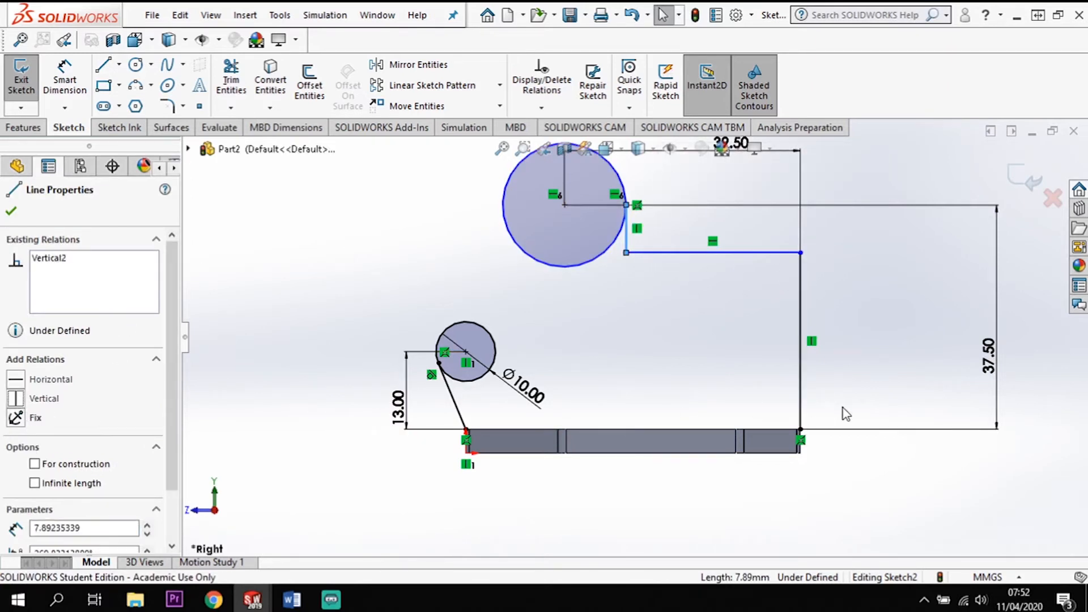
click(881, 516)
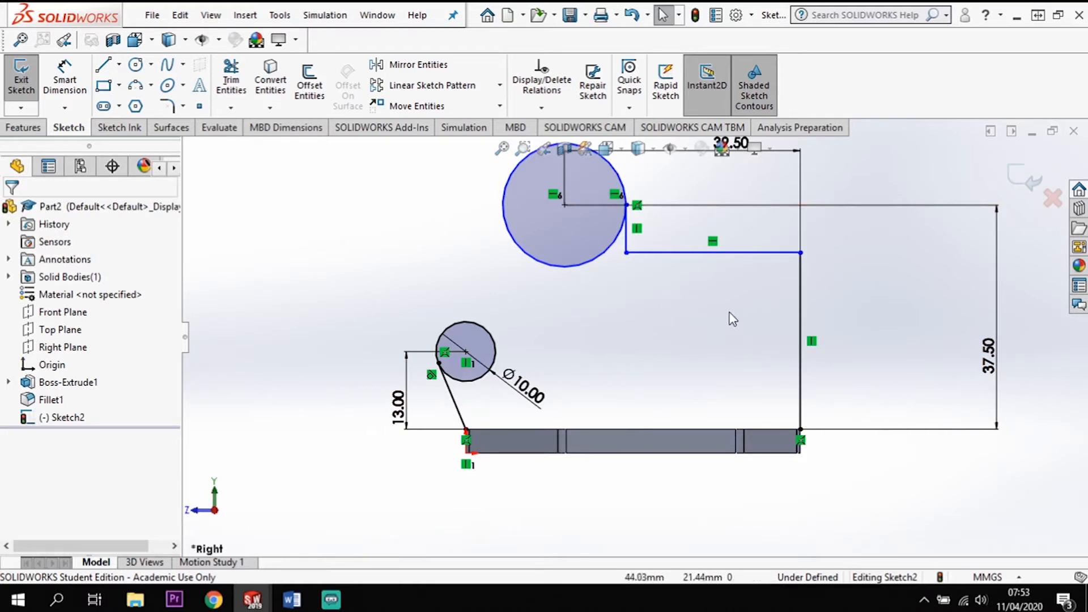
- Dimension the long vertical line rising from the plate to 32 mm
click(64, 79)
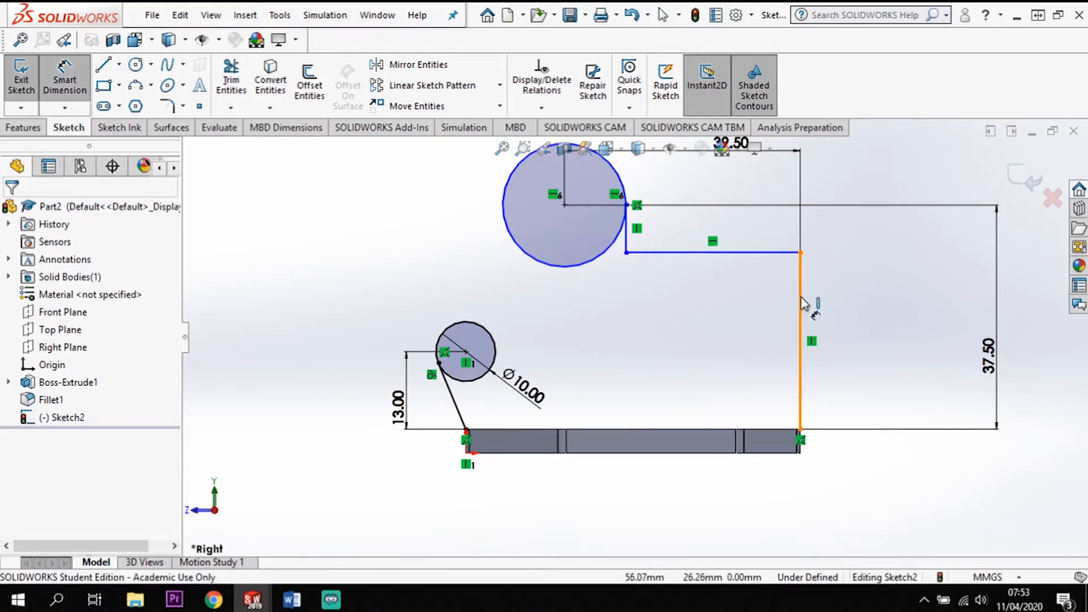
click(877, 308)
click(900, 313)
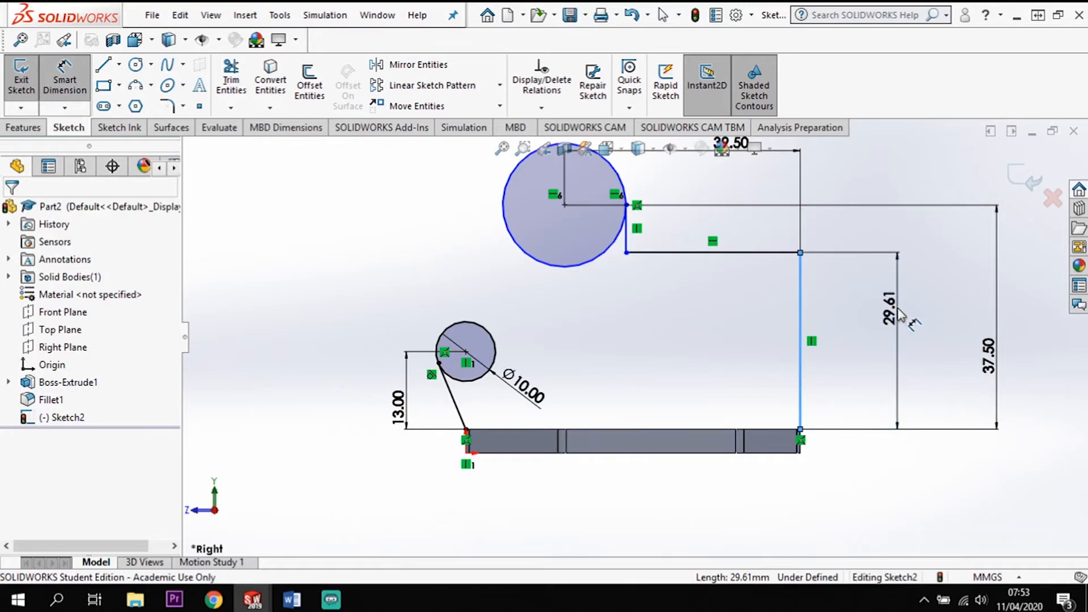
text(3)
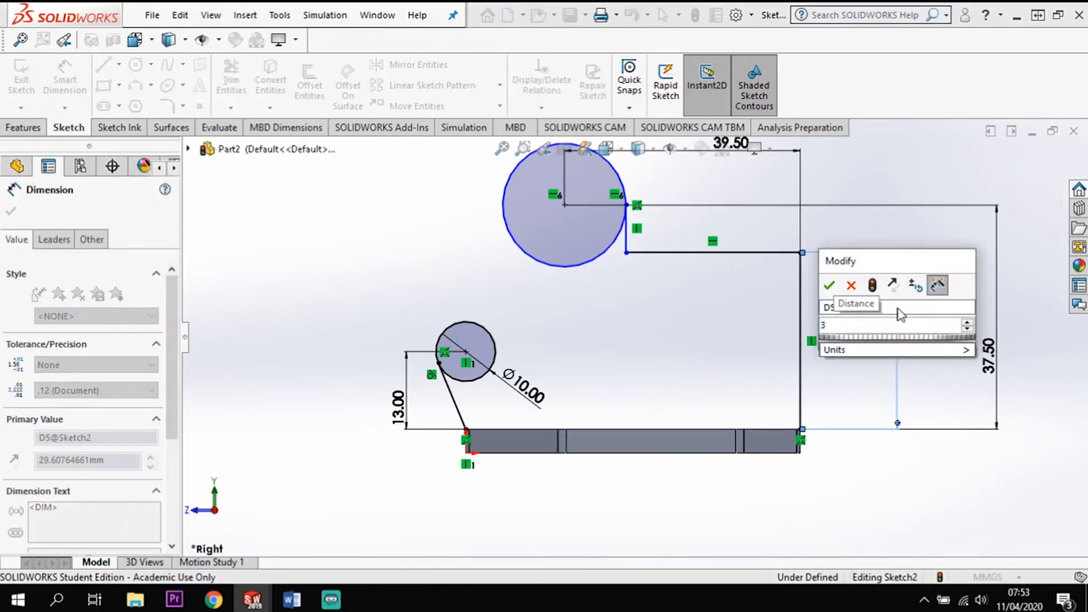
text(2)
key(Return)
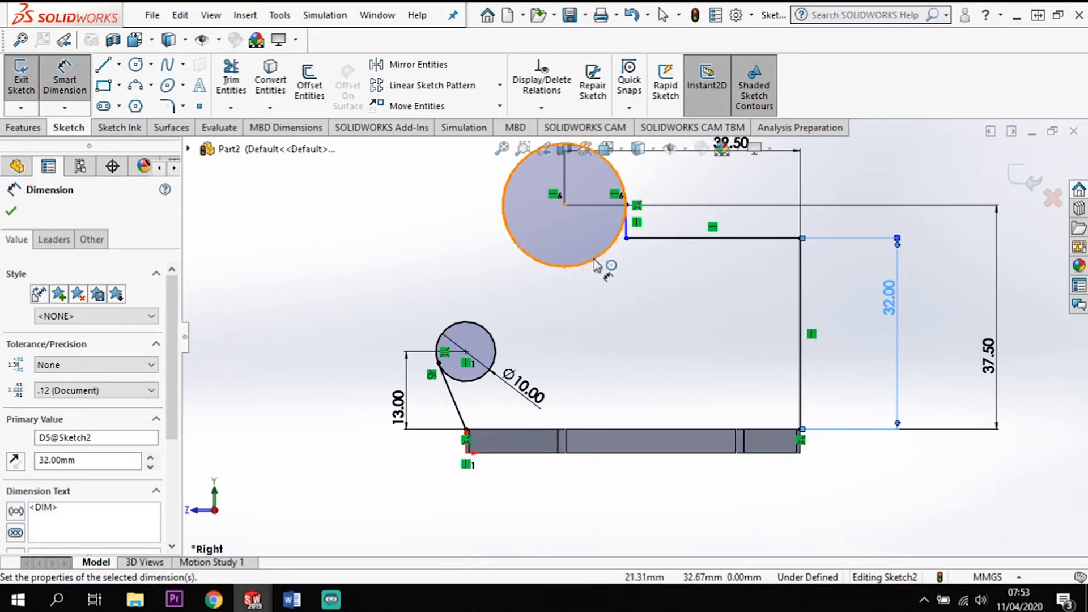
- Dimension the large circle's diameter to 19 mm
click(567, 270)
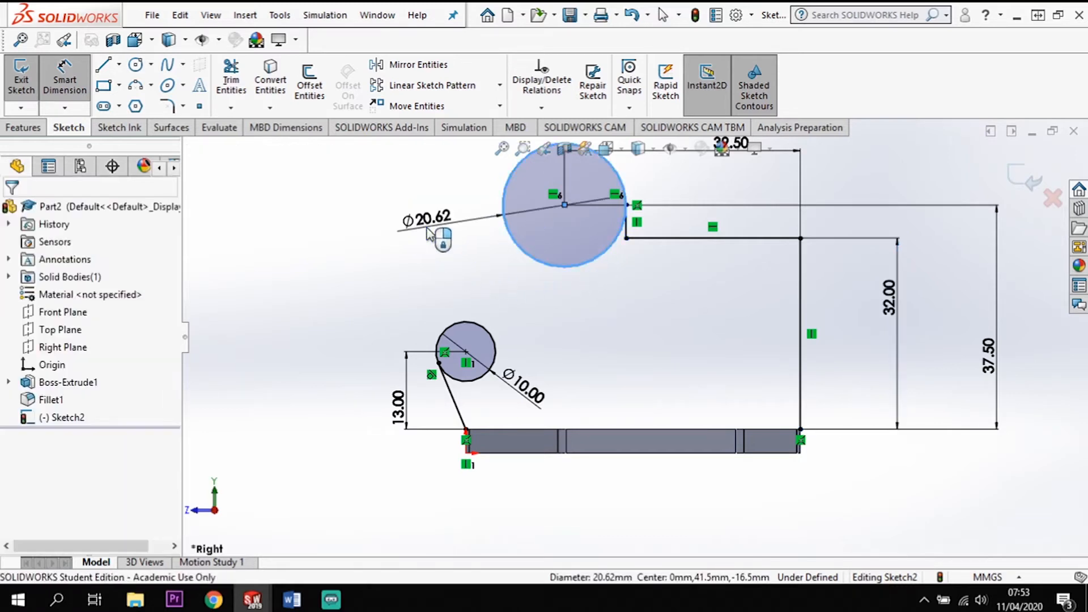
click(429, 232)
text(19)
key(Return)
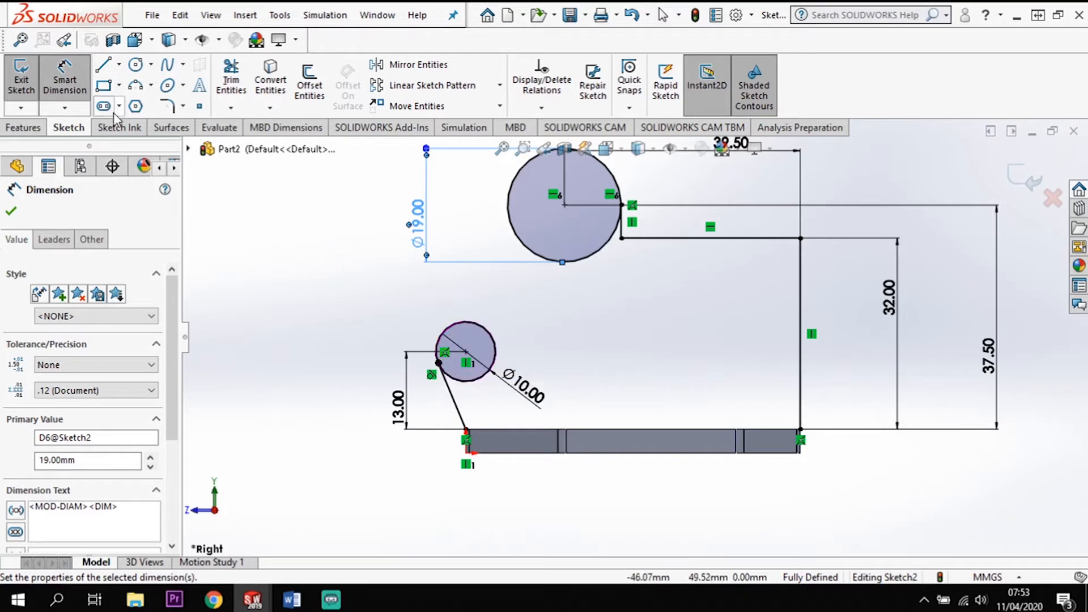
- Sketch a vertical line about 7.5 mm down from the large circle's left quadrant point, continuing with a slanted line to the 10 mm circle's top
key(l)
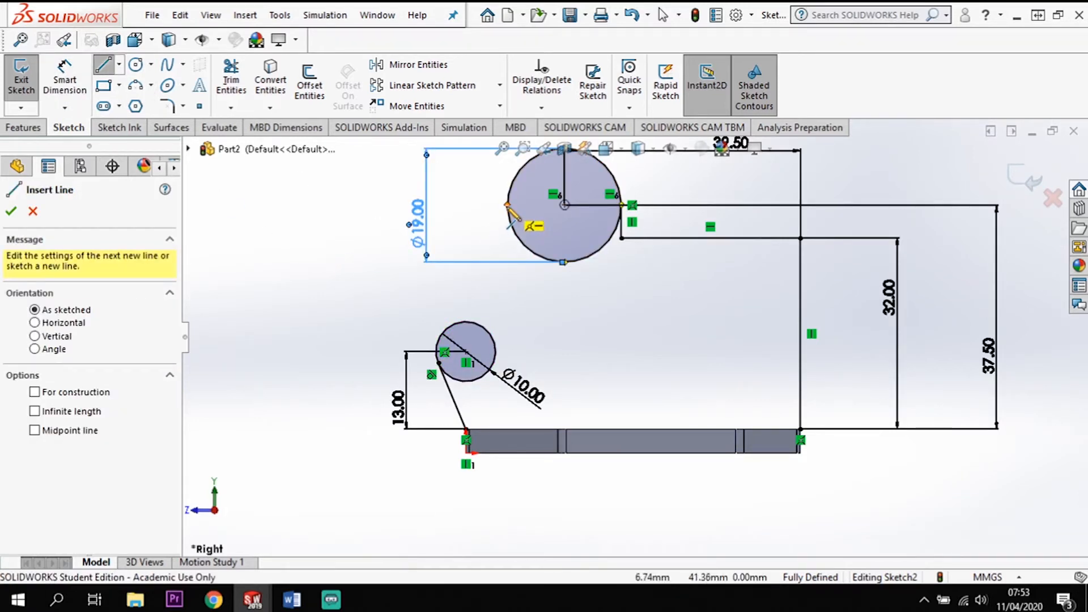
click(507, 204)
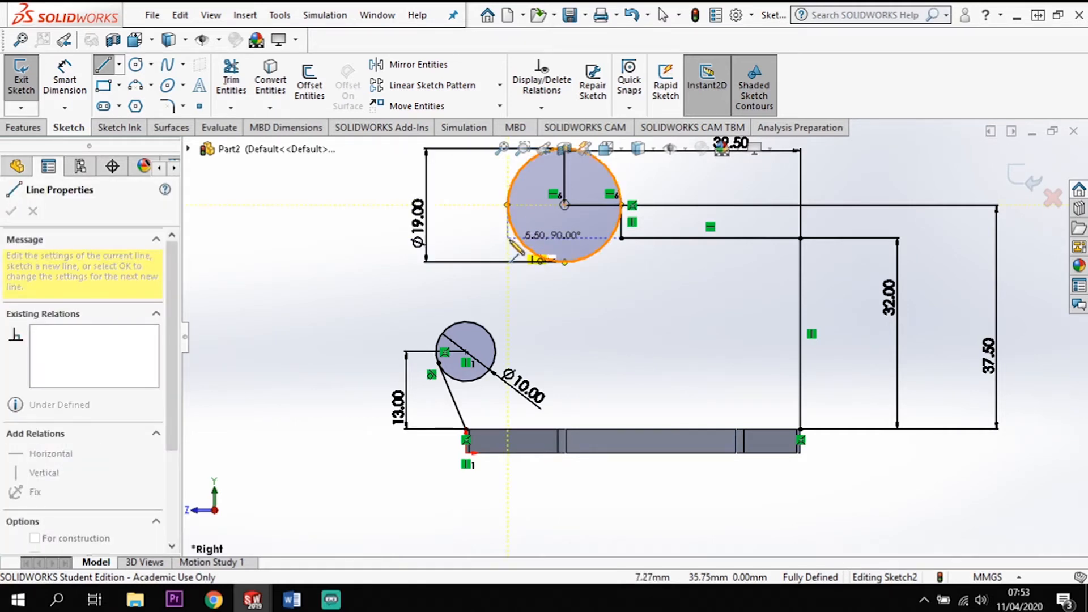
click(508, 250)
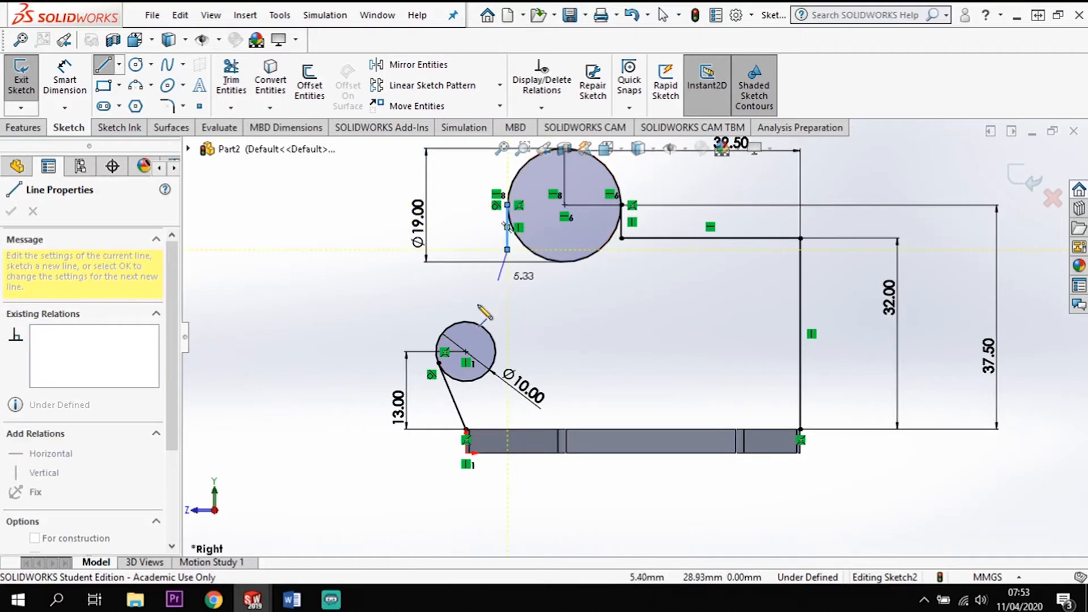
click(466, 322)
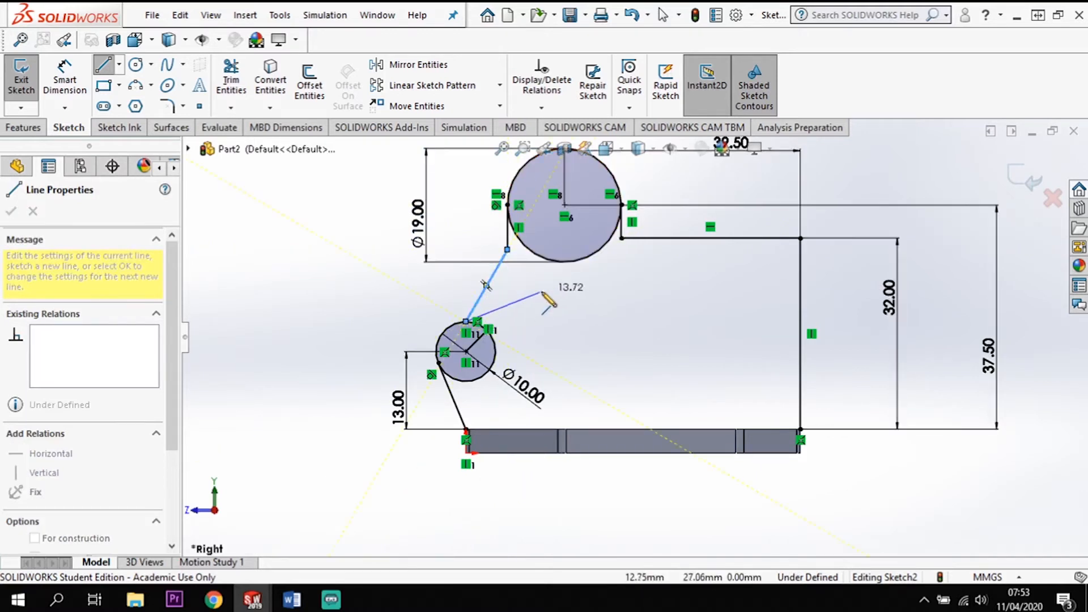
key(Escape)
key(Escape)
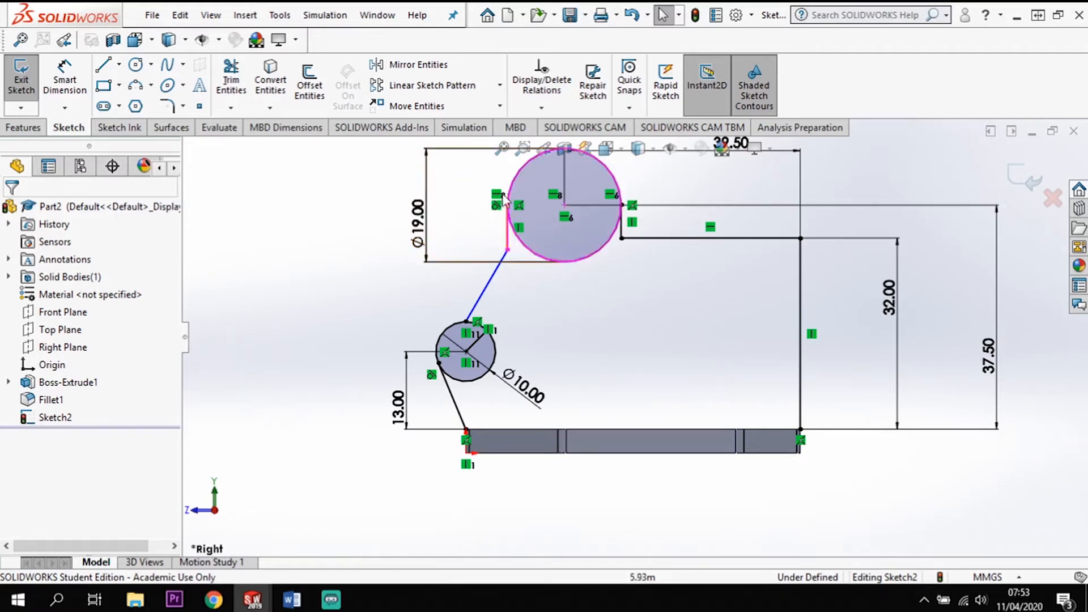
- Dimension the short vertical line below the large circle's left quadrant point to 2 mm
click(508, 216)
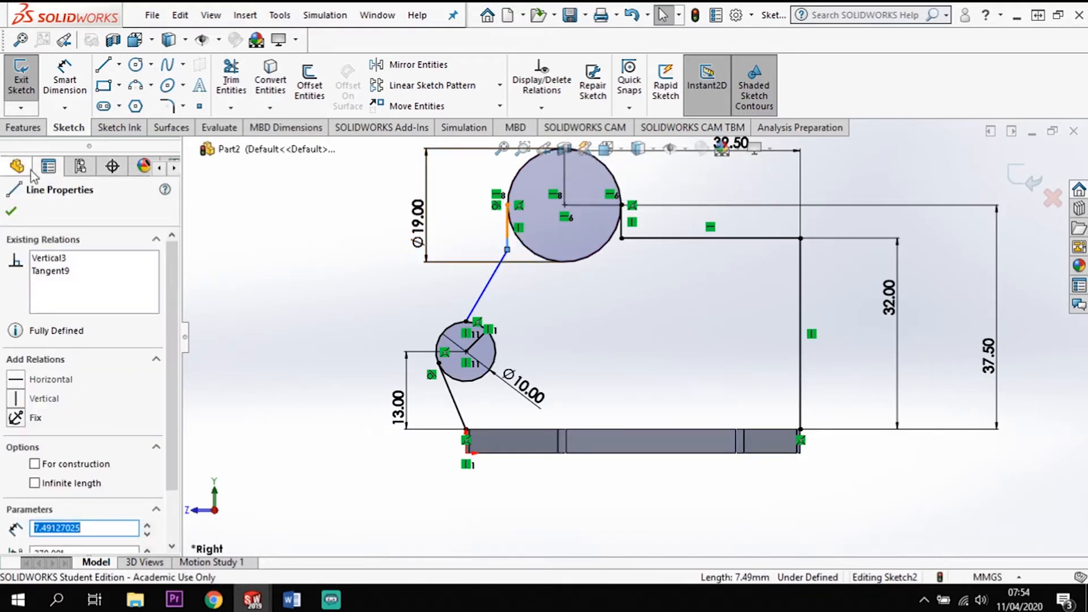
click(80, 90)
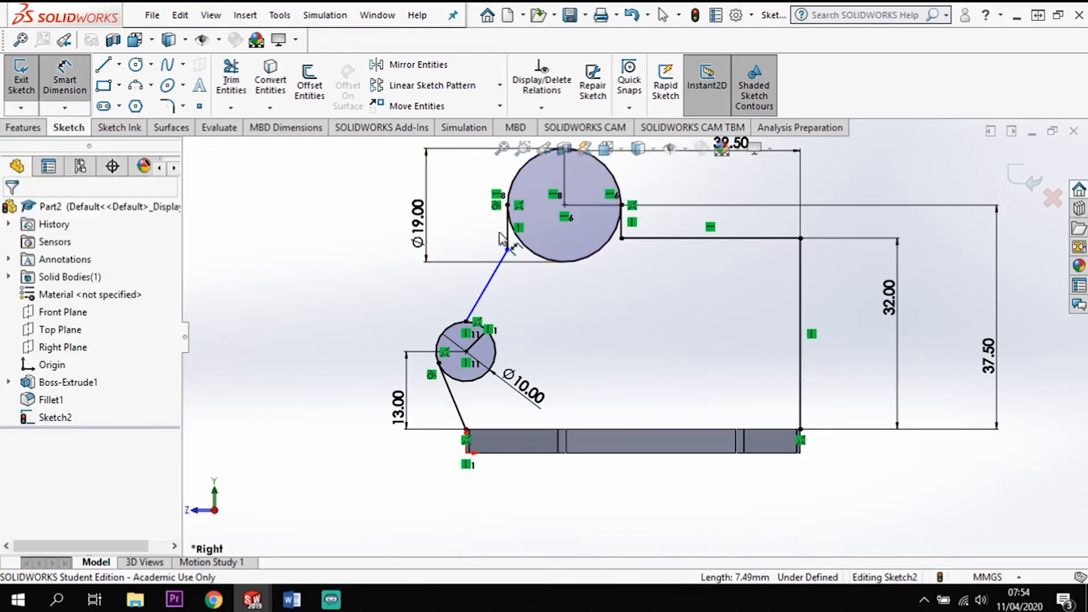
click(454, 238)
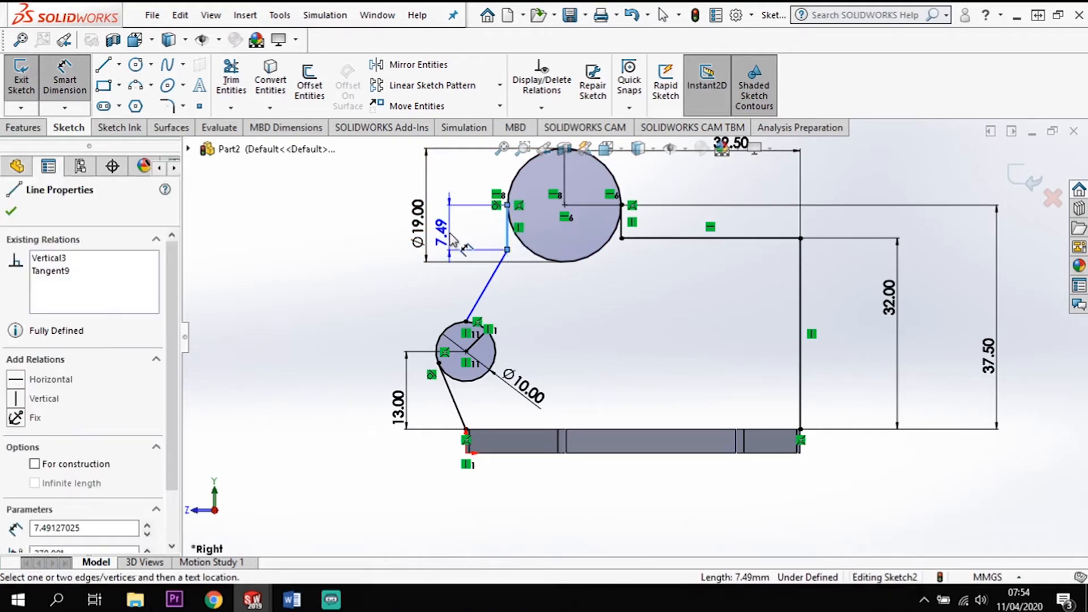
click(458, 235)
click(457, 233)
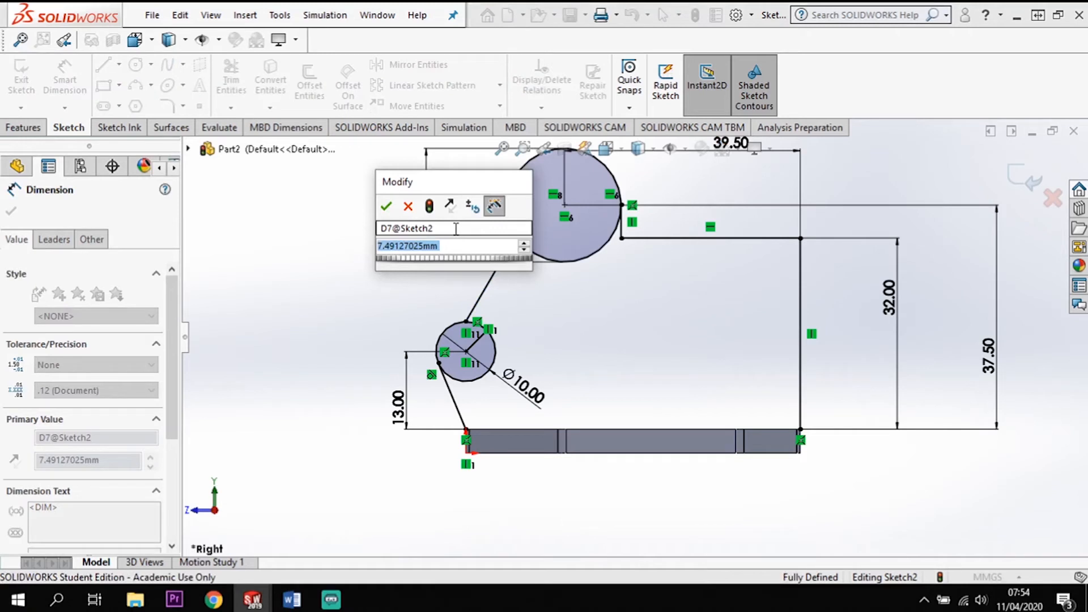
text(2)
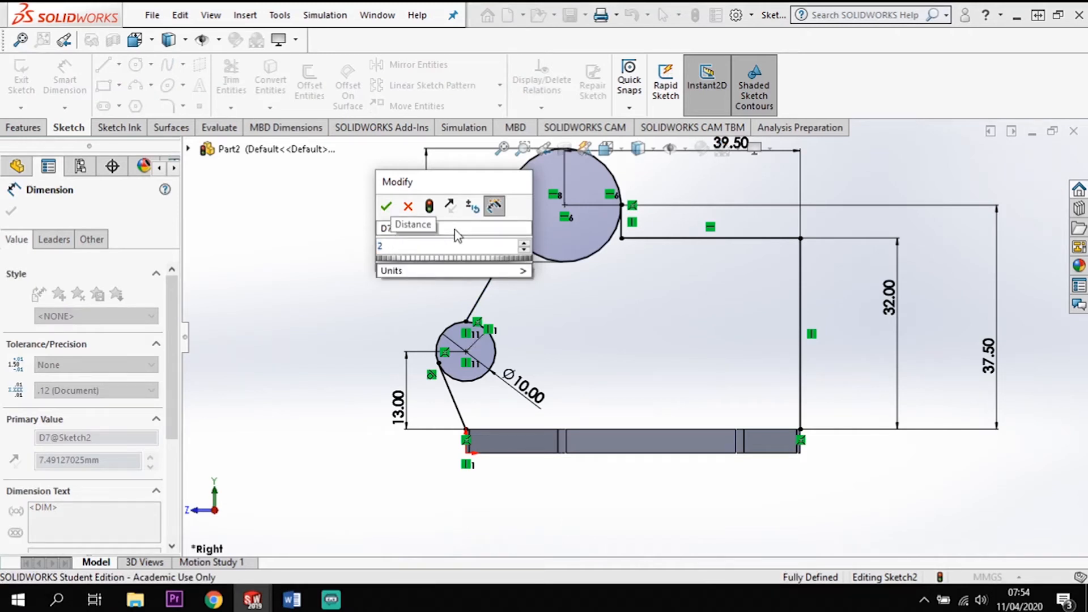
key(Return)
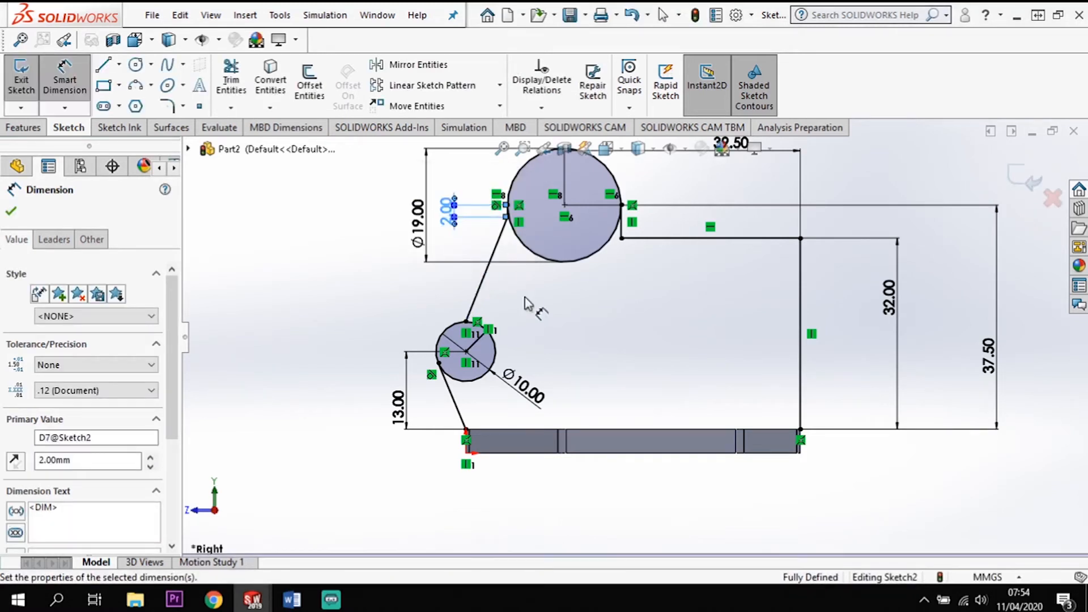
scroll(525, 204, down, 2)
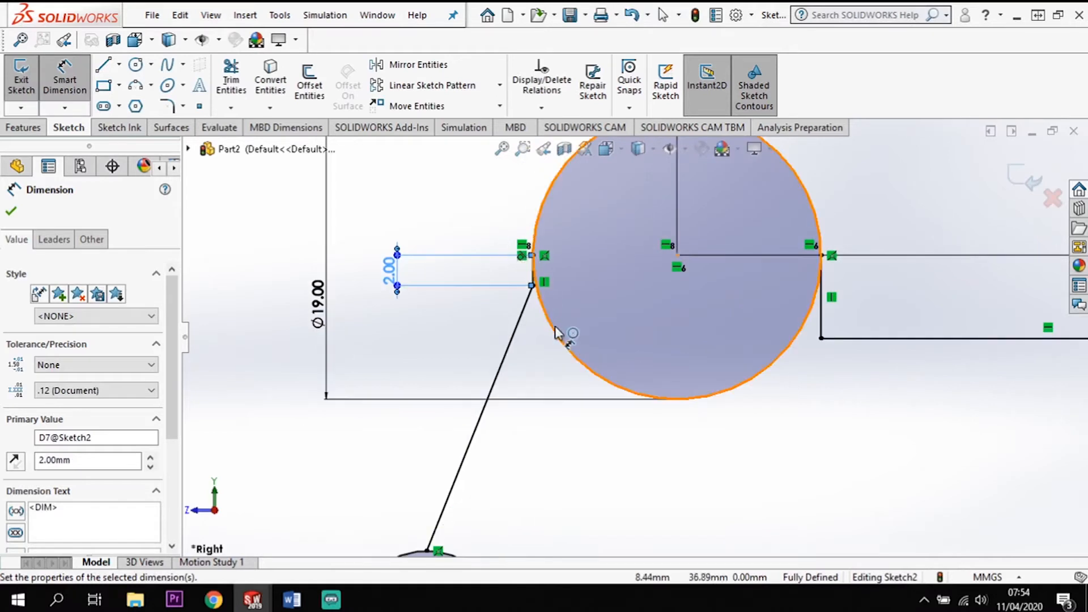
key(Escape)
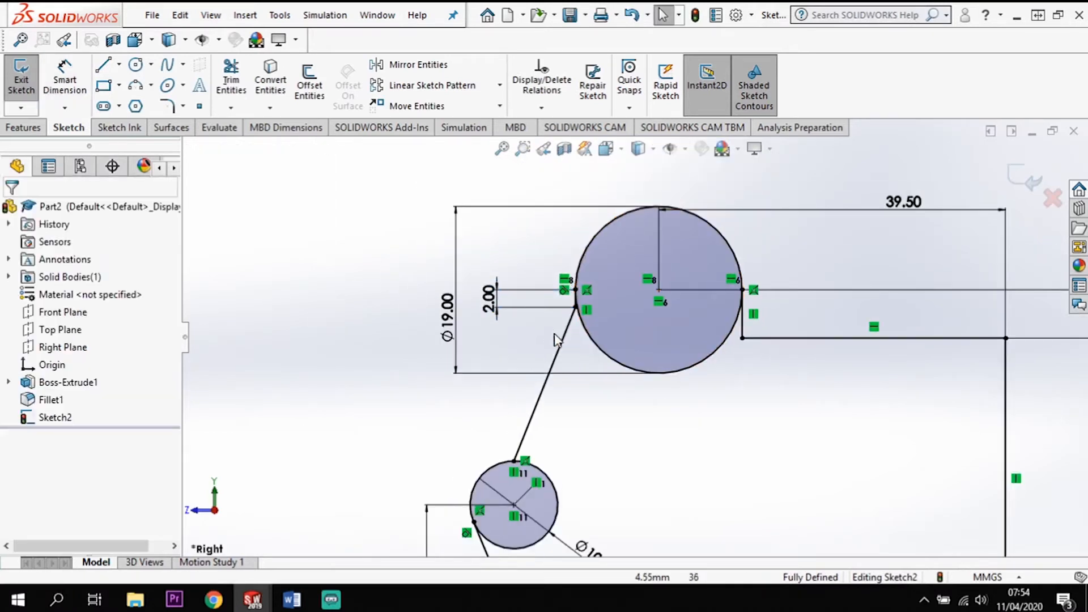
scroll(669, 417, up, 3)
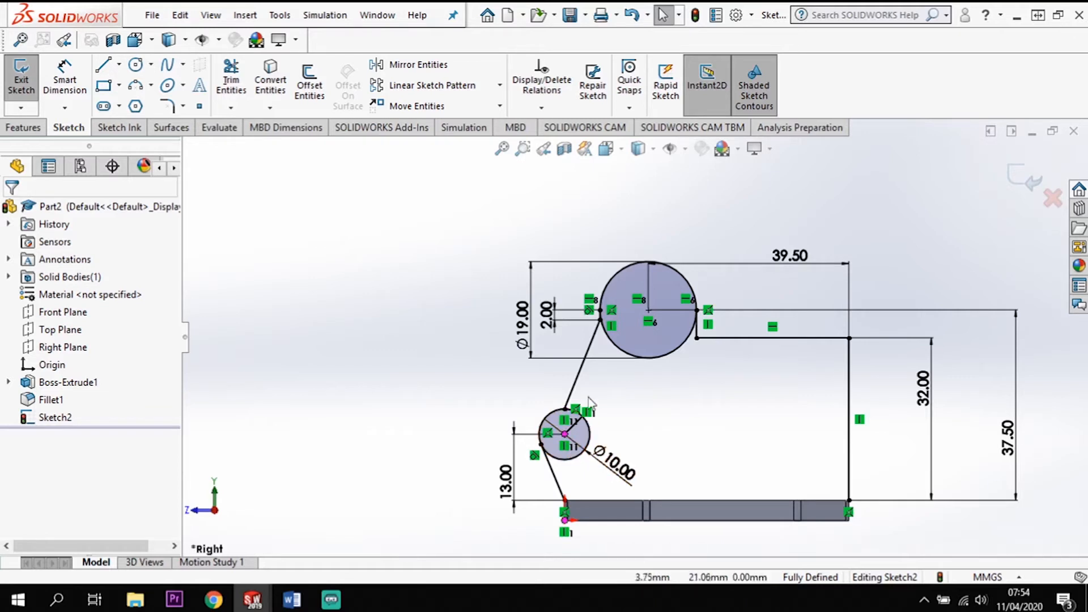
click(64, 76)
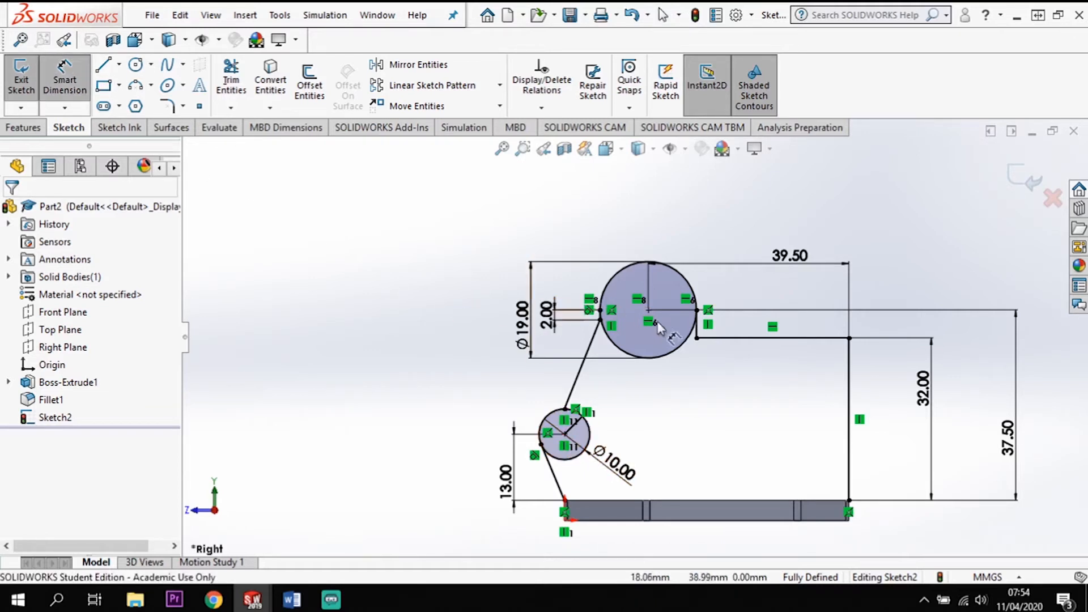
click(565, 434)
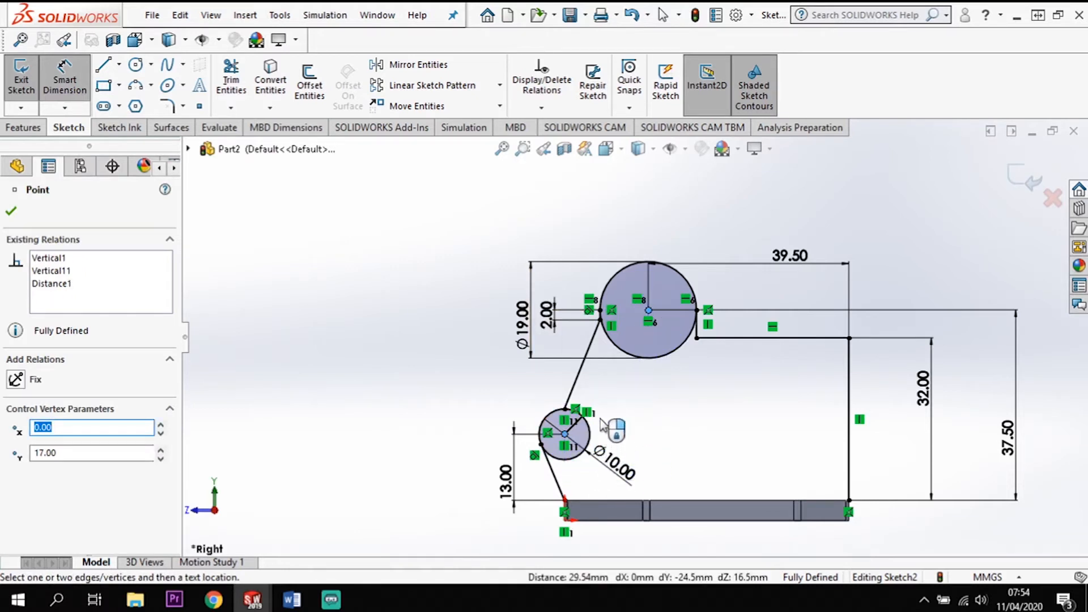
key(Escape)
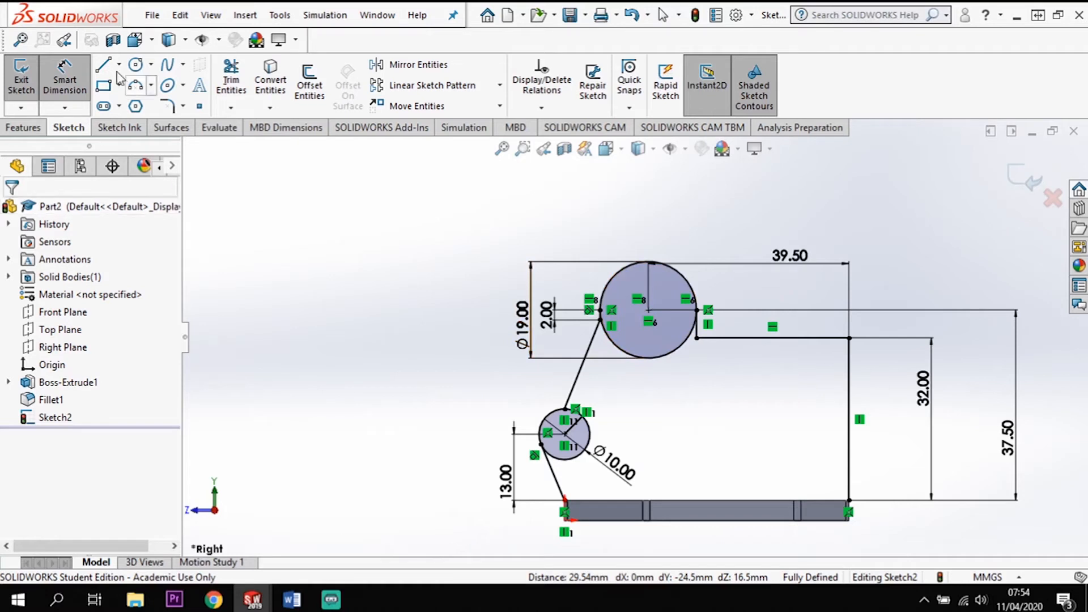
- Sketch a circle about 16.5 mm in diameter inside the profile, centered about 20 mm above the plate and 16.5 mm from the long vertical line
click(135, 65)
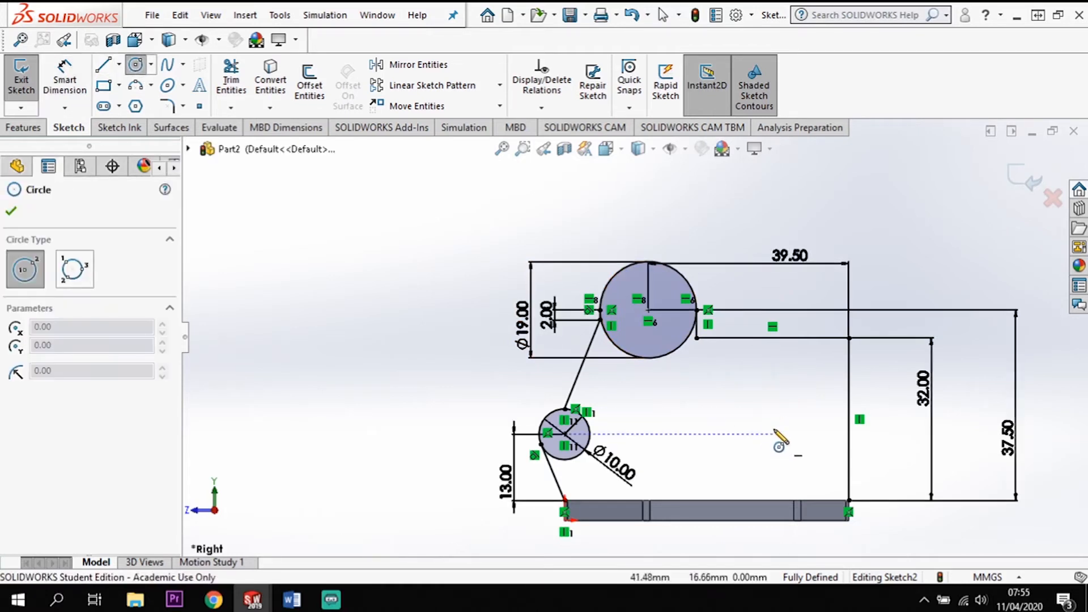
click(765, 399)
click(797, 424)
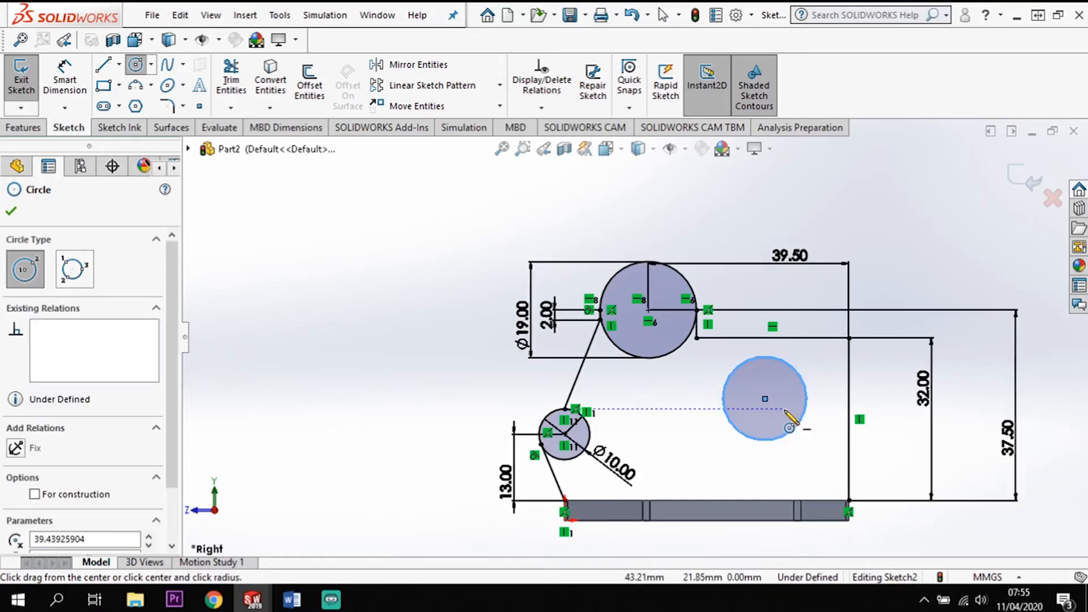
key(Escape)
- Dimension the diameter of the circle inside the profile, beside the long vertical line, to 19 mm
click(64, 80)
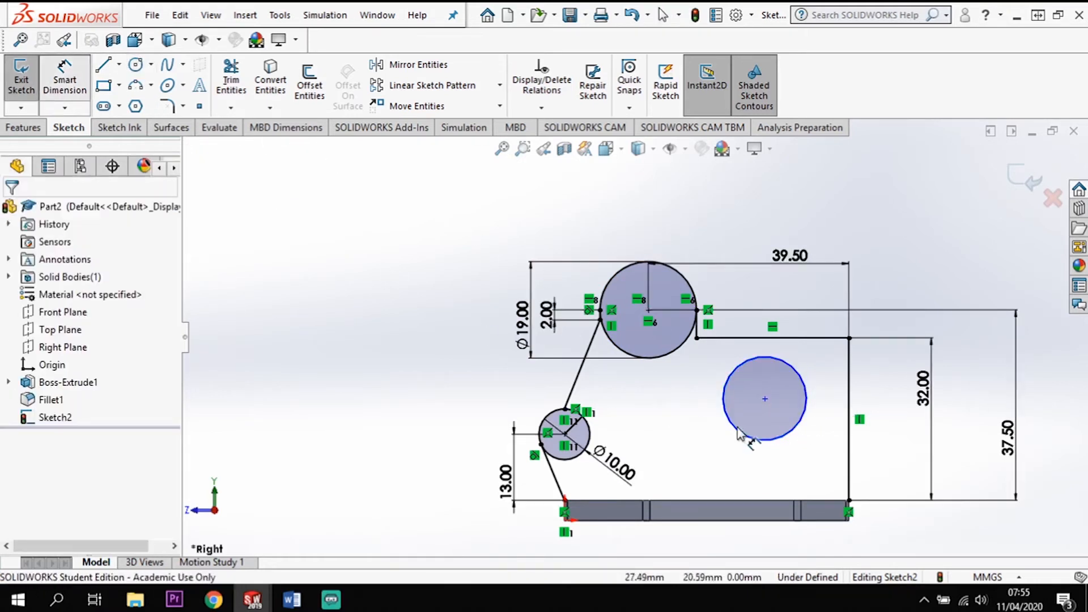
click(758, 440)
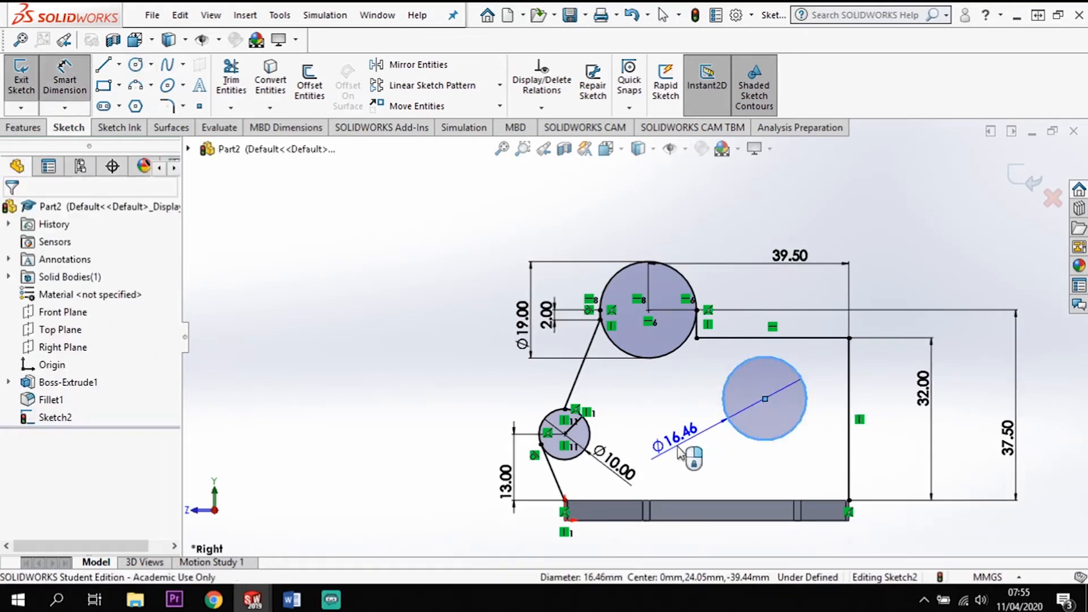
click(683, 455)
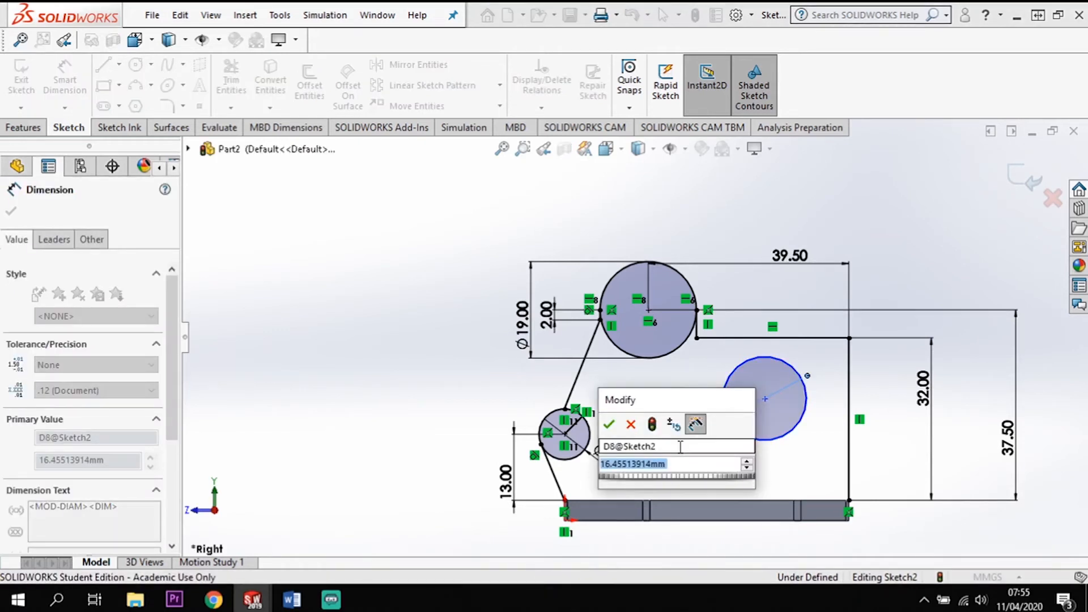
text(19)
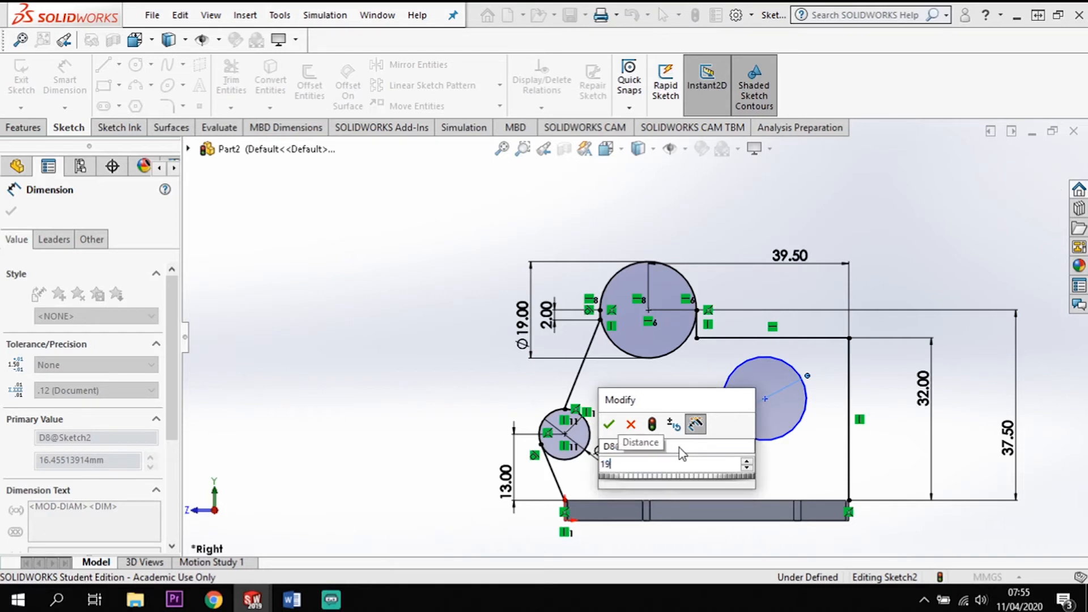
key(Return)
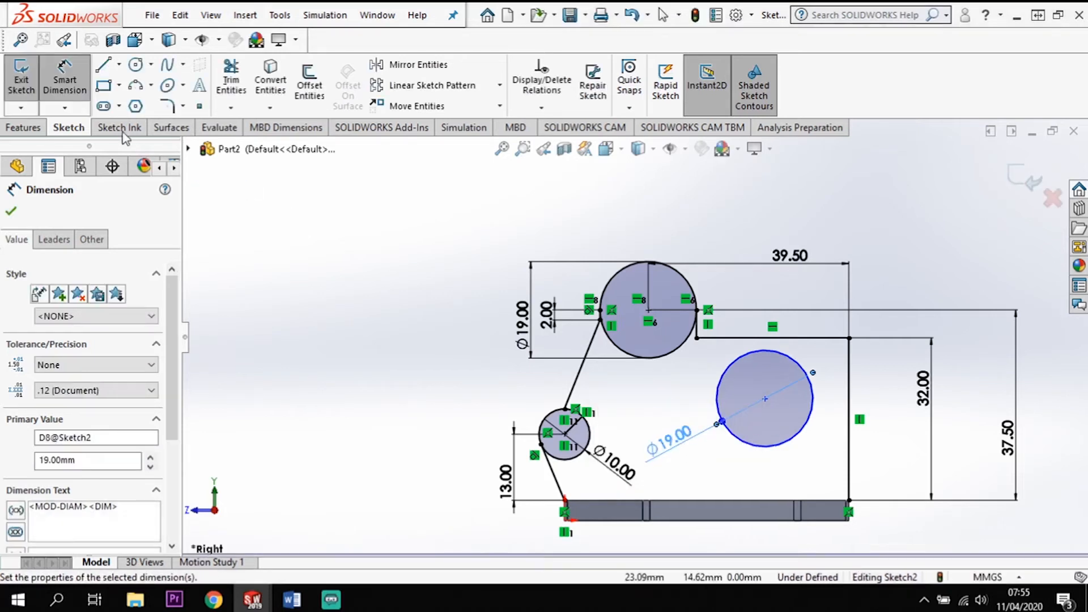
- Sketch a smaller concentric circle inside the 19 mm circle beside the long vertical line and dimension its diameter to 10 mm
click(136, 66)
click(765, 399)
click(794, 408)
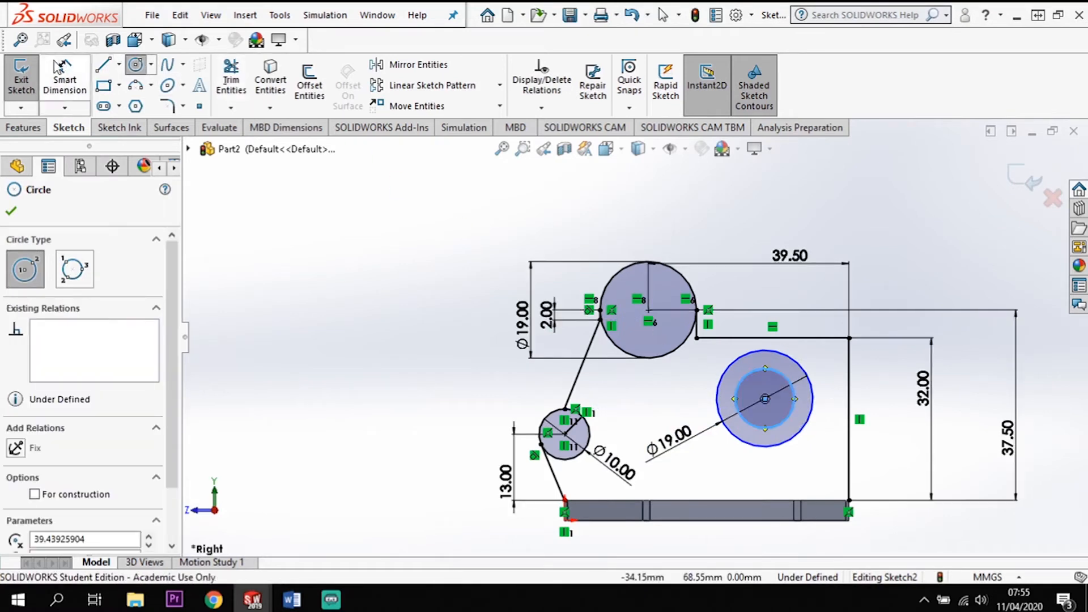
click(78, 79)
click(781, 425)
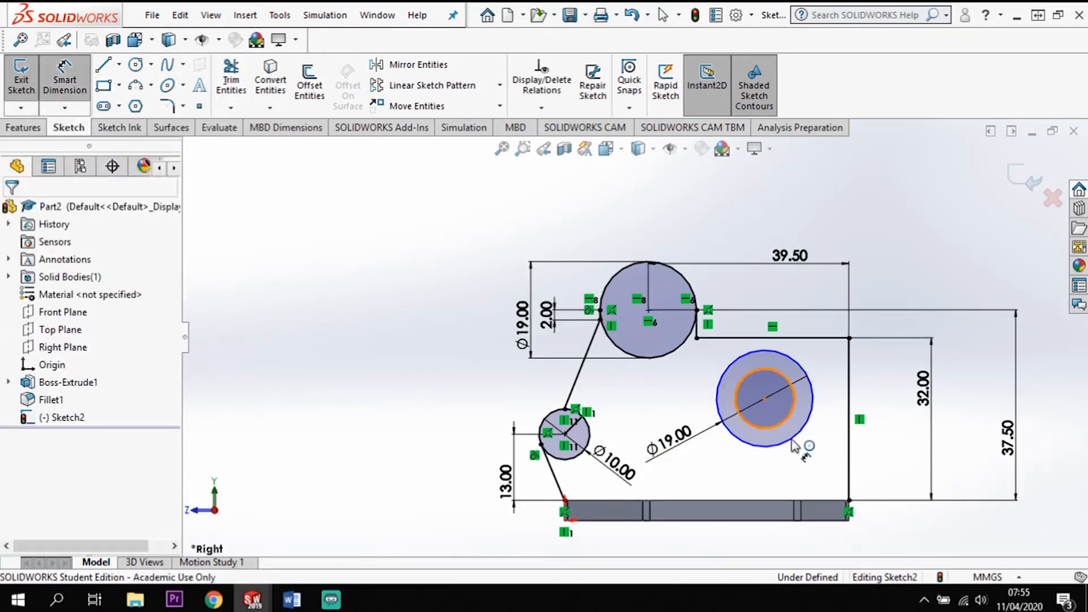
click(810, 478)
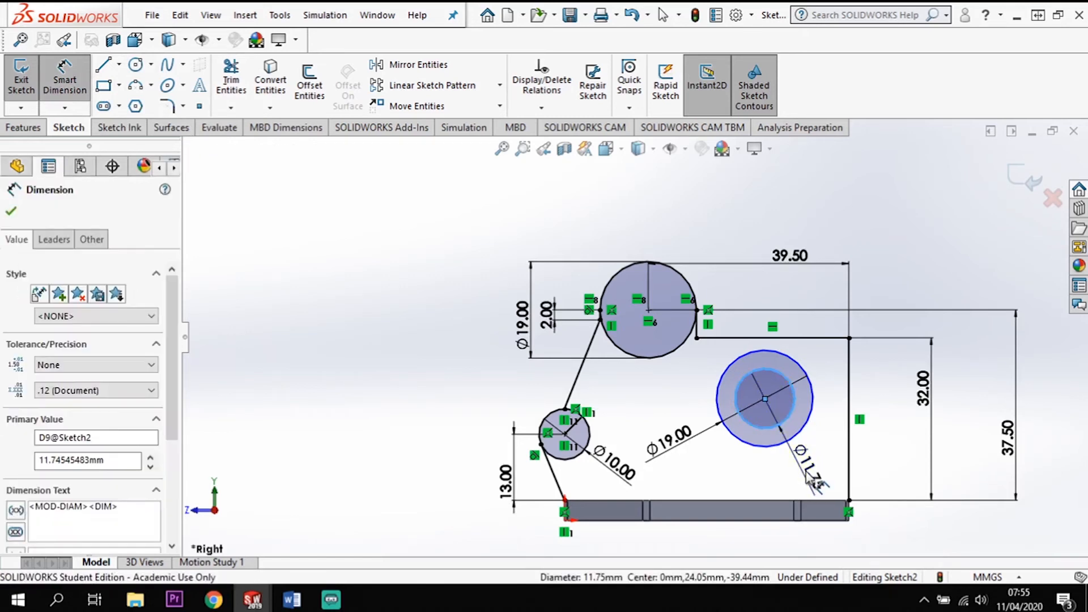
text(10)
key(Return)
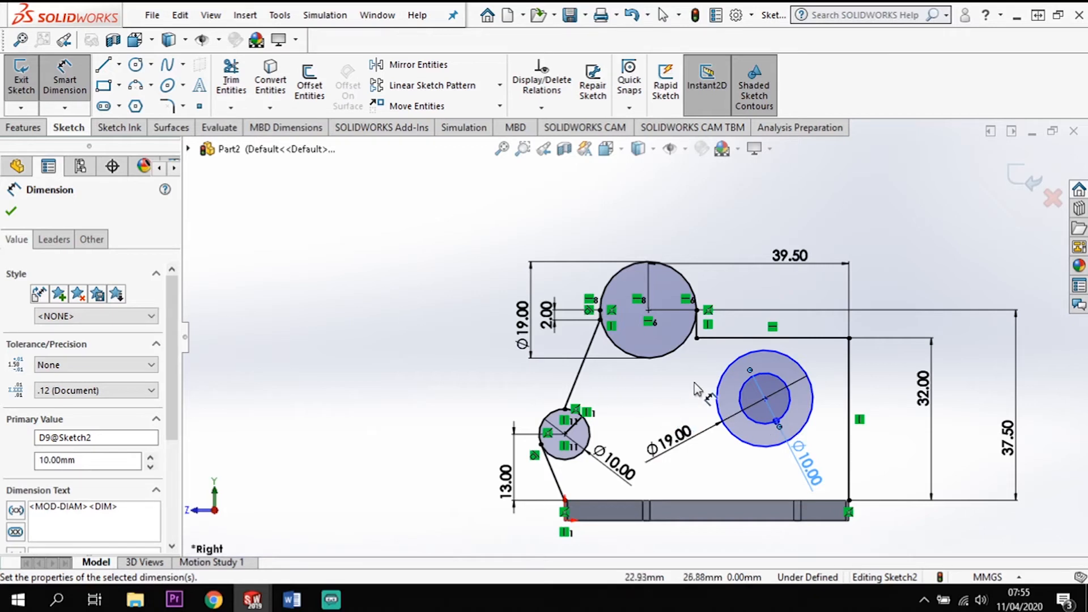
- Dimension the horizontal distance from the concentric circles' center to the long vertical line to 12 mm
click(785, 407)
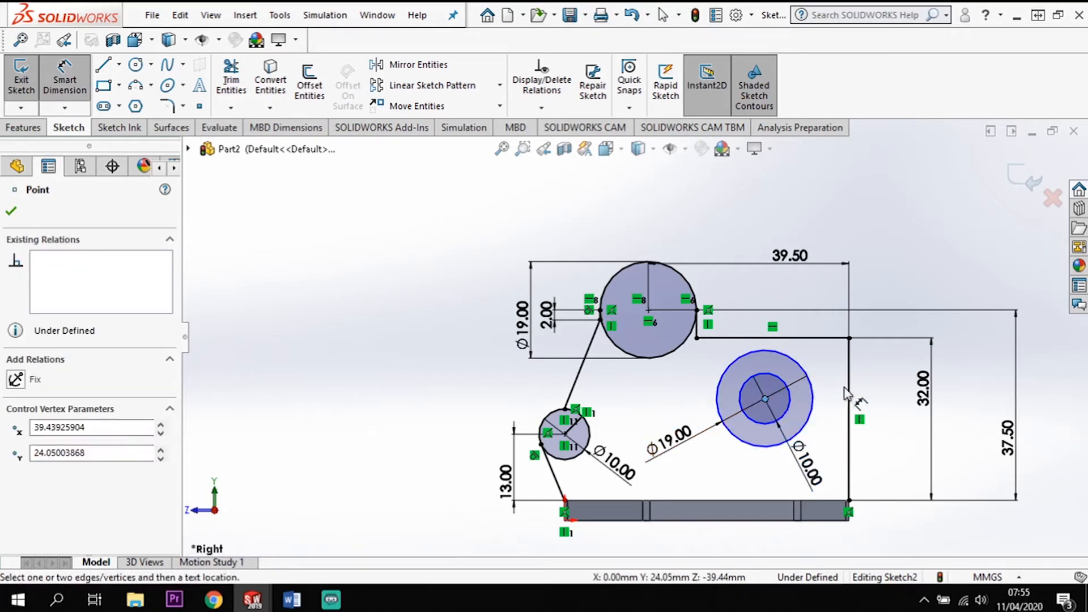
click(849, 397)
click(901, 401)
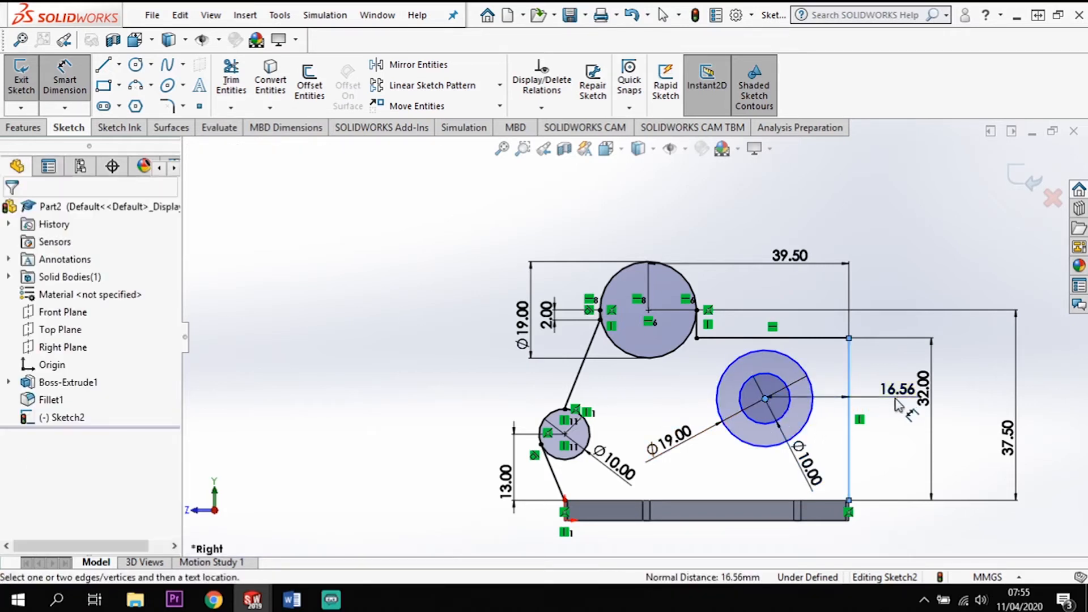
text(12)
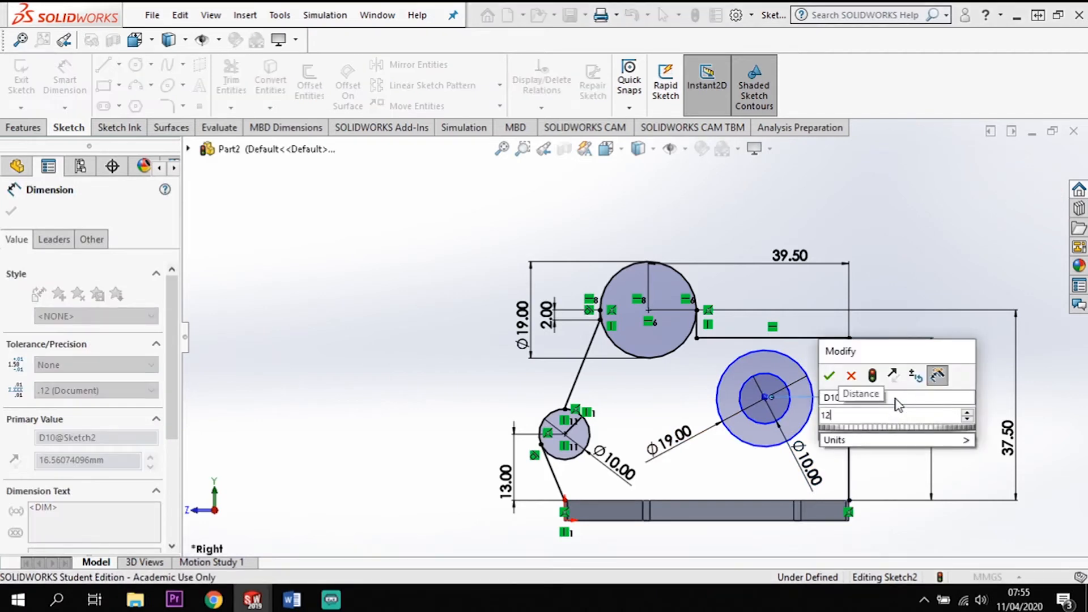
key(Return)
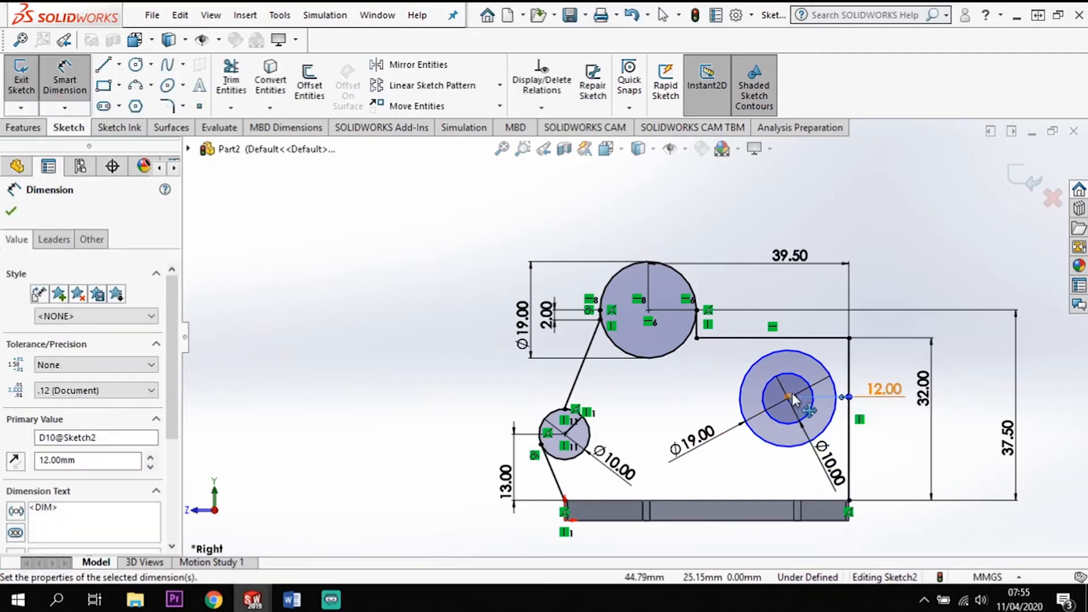
- Dimension the concentric circles' center 19 mm above the plate's top edge and exit the sketch
click(780, 498)
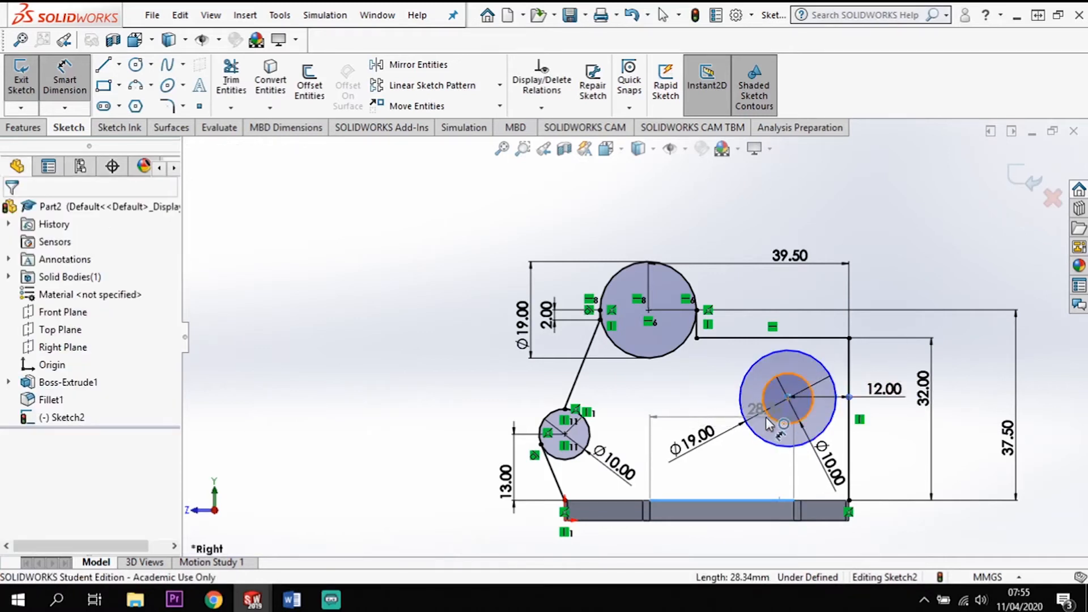
click(77, 91)
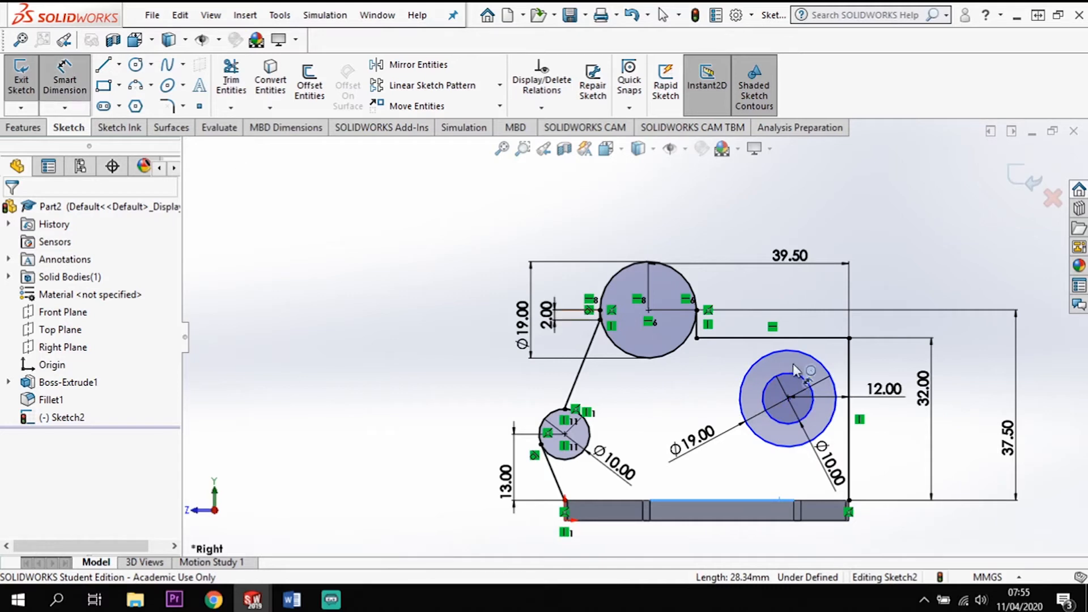
click(788, 399)
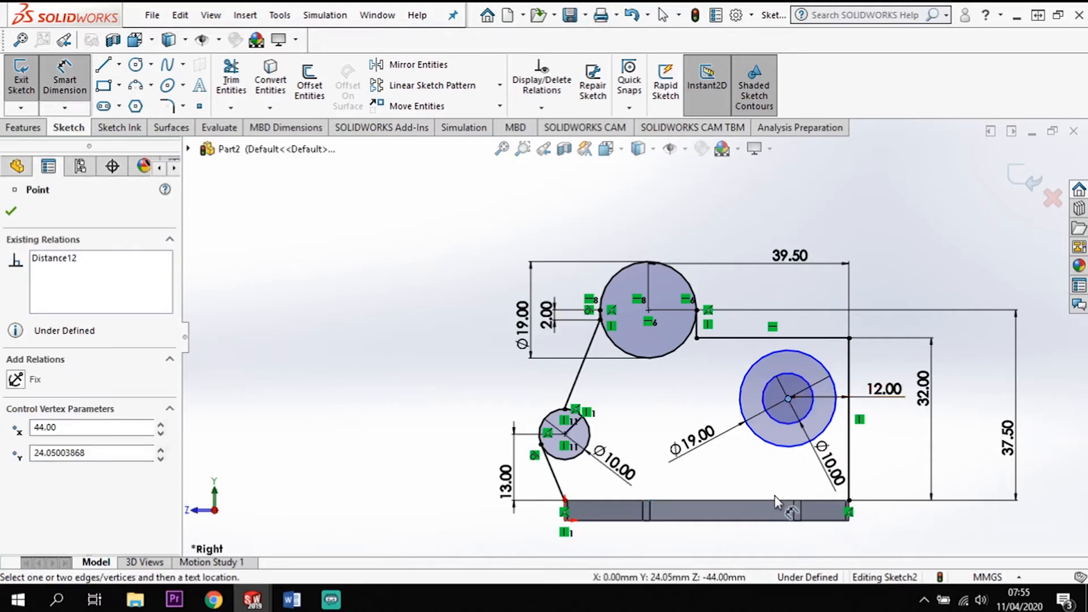
click(774, 499)
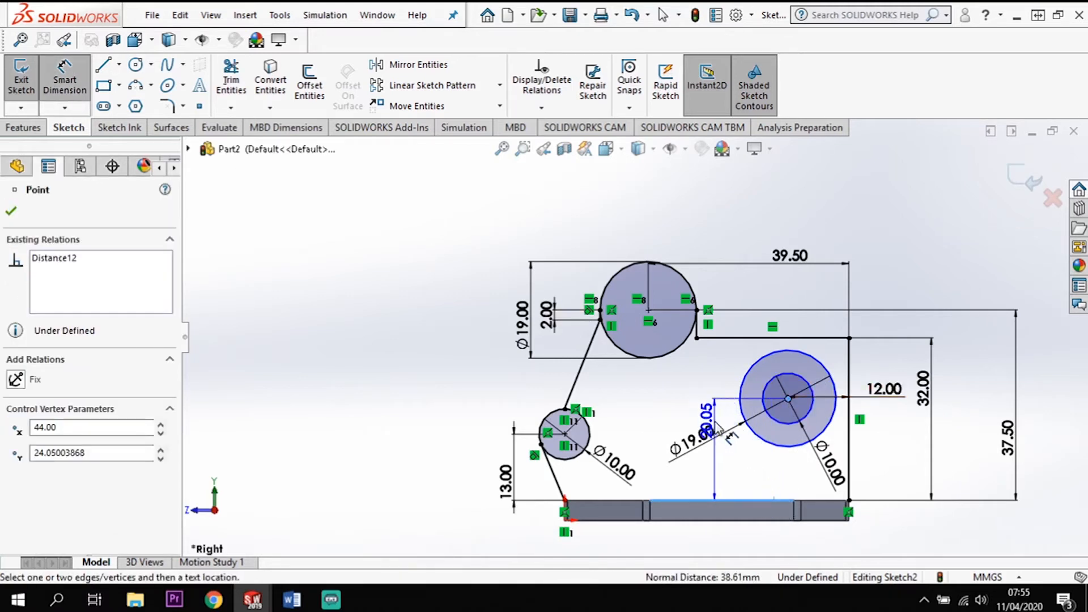
click(655, 438)
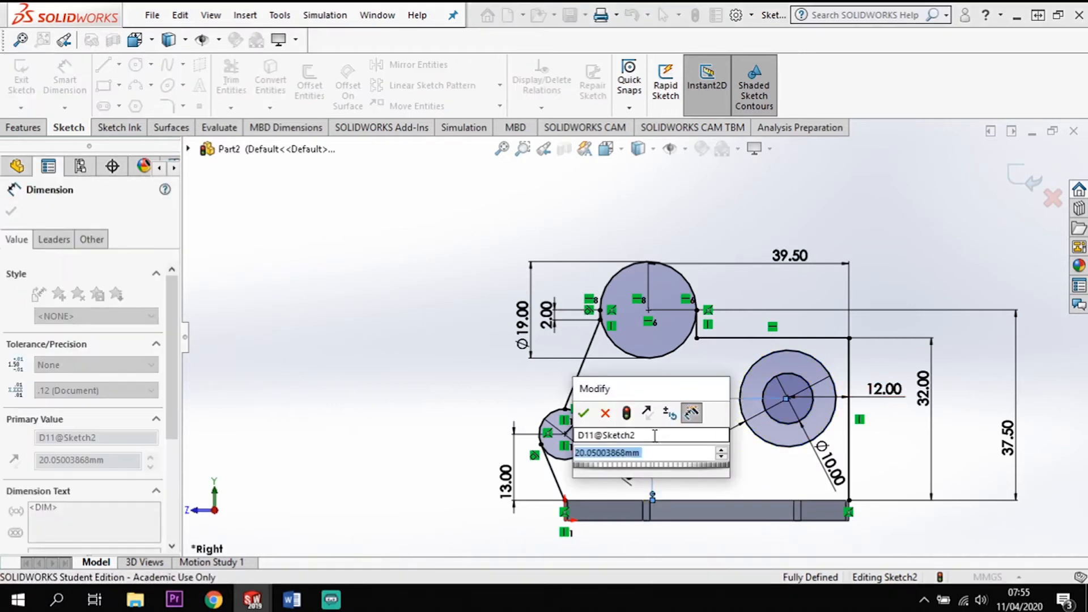
text(9)
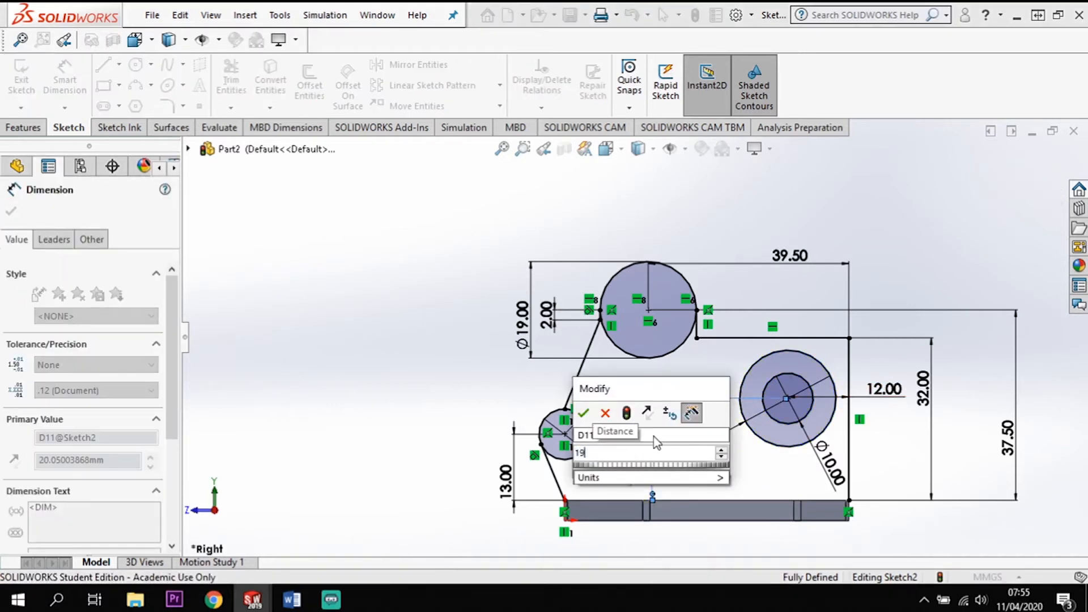
key(Return)
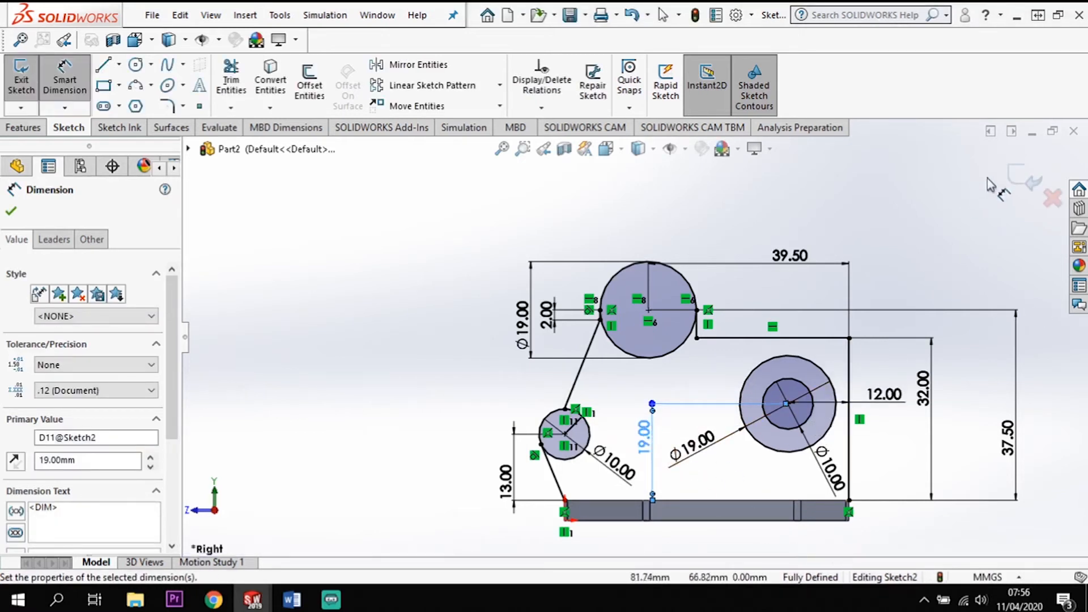
click(1023, 178)
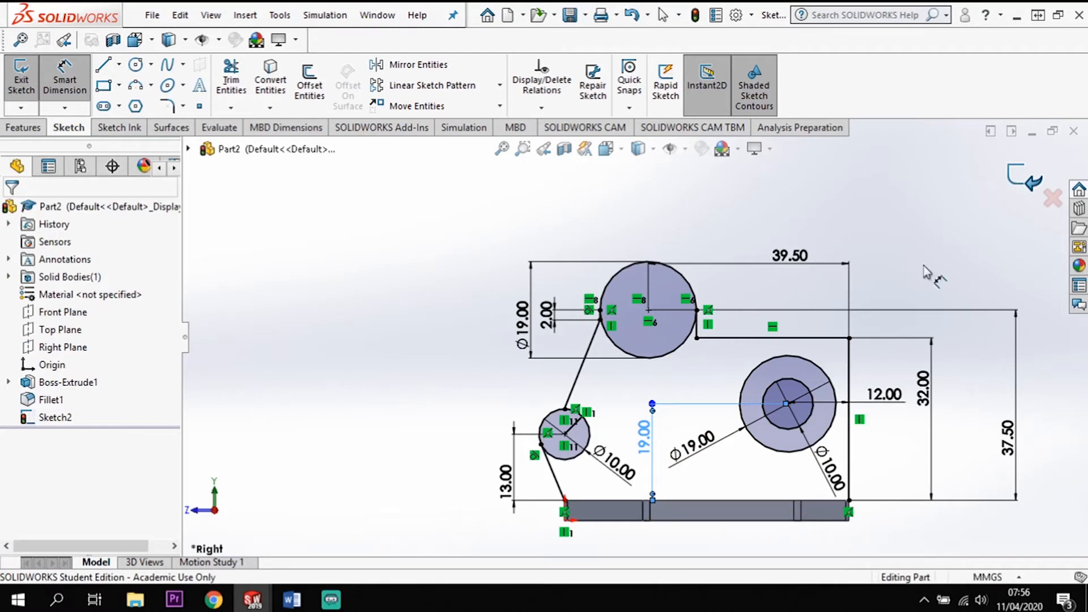
scroll(936, 410, up, 1)
click(937, 417)
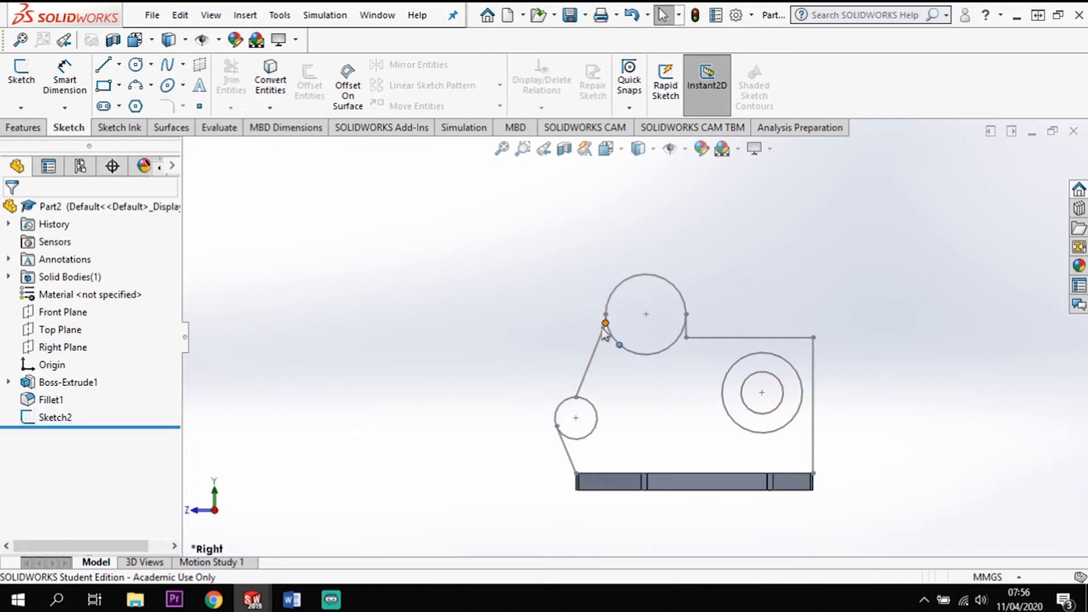
click(25, 129)
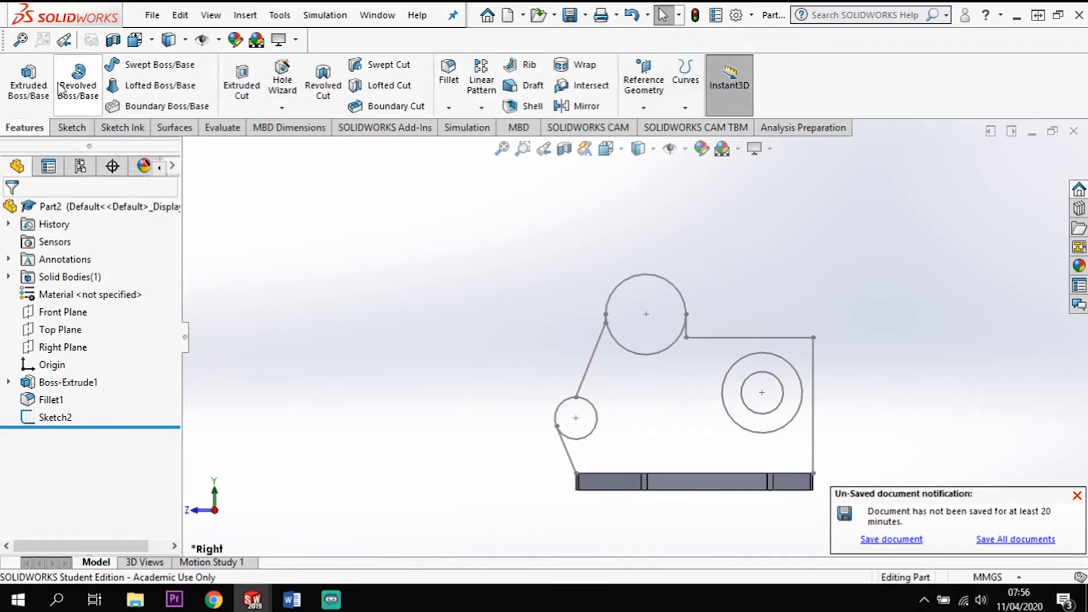
click(31, 88)
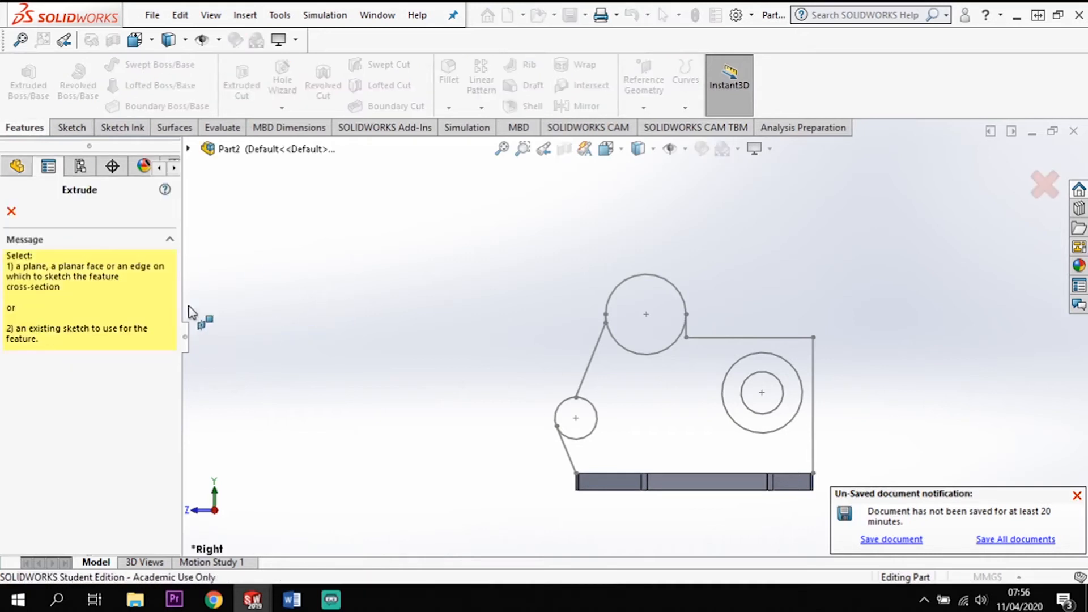
click(737, 340)
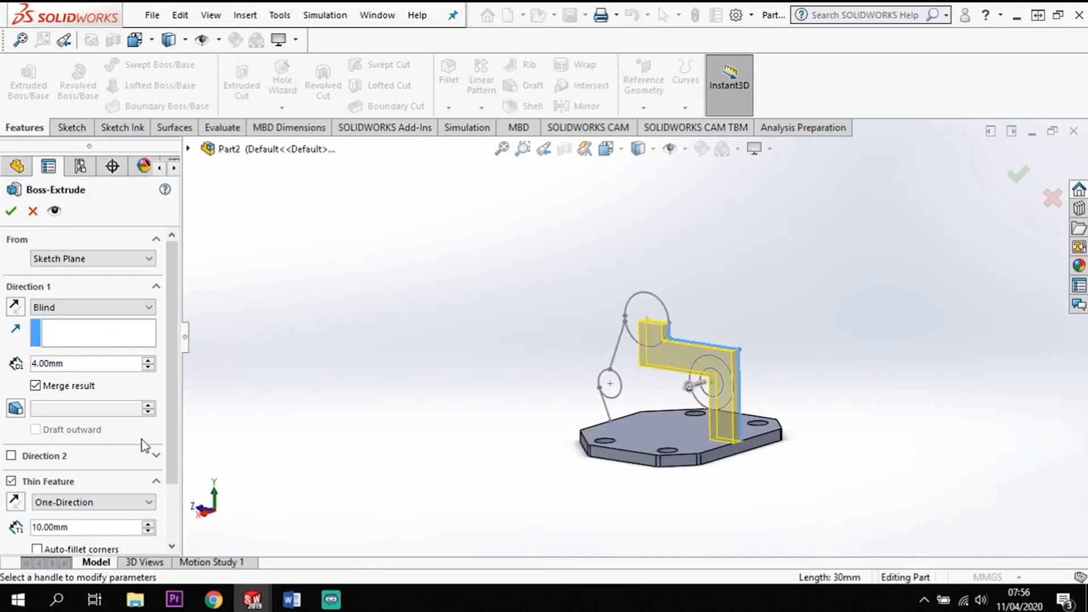
click(11, 481)
click(95, 527)
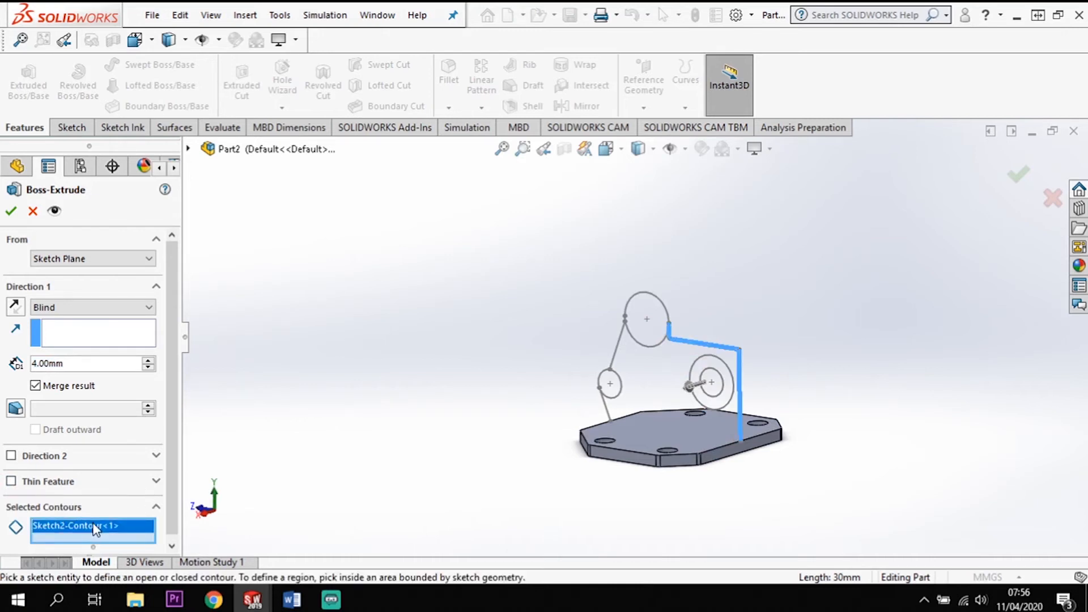
key(Delete)
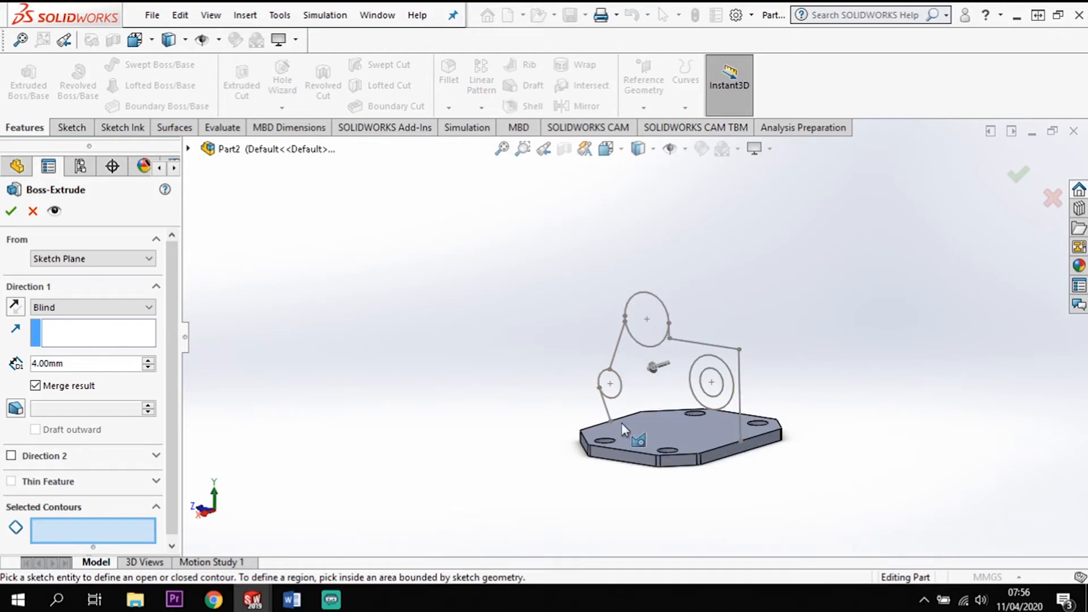
click(1018, 180)
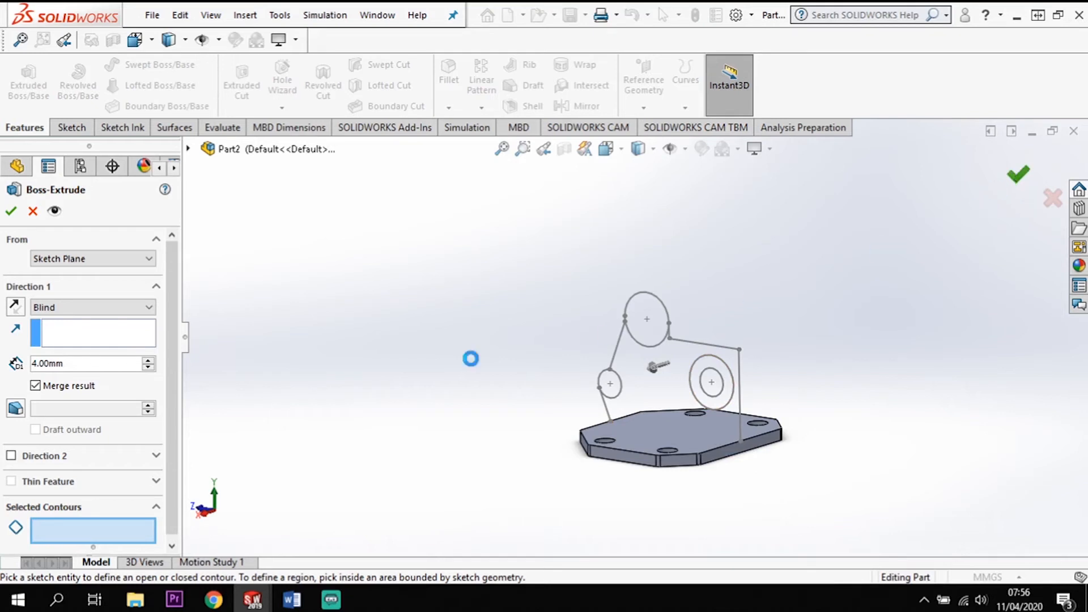
click(661, 299)
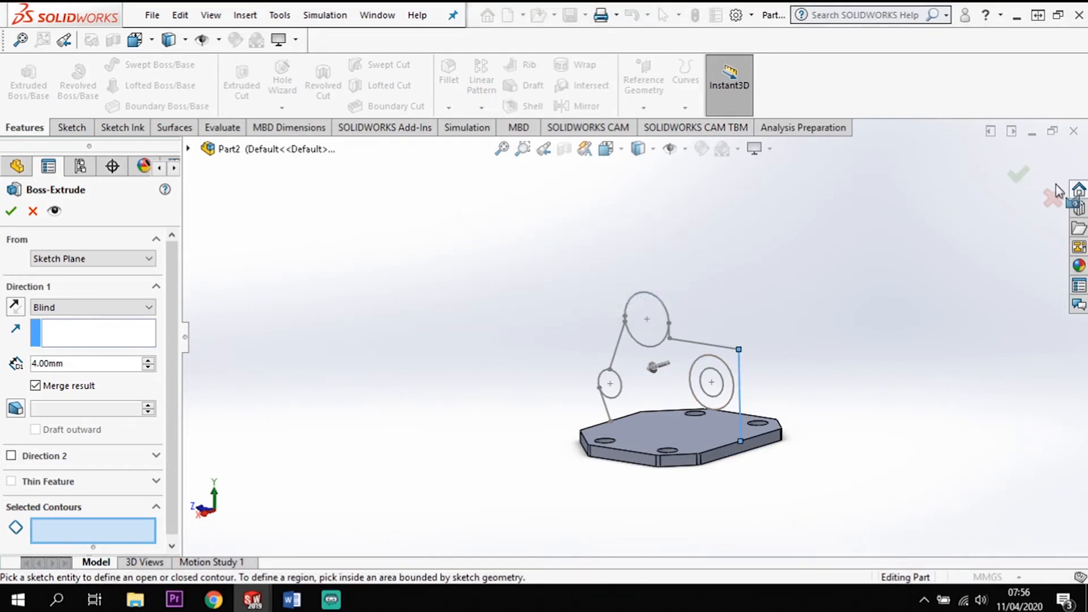
click(1053, 198)
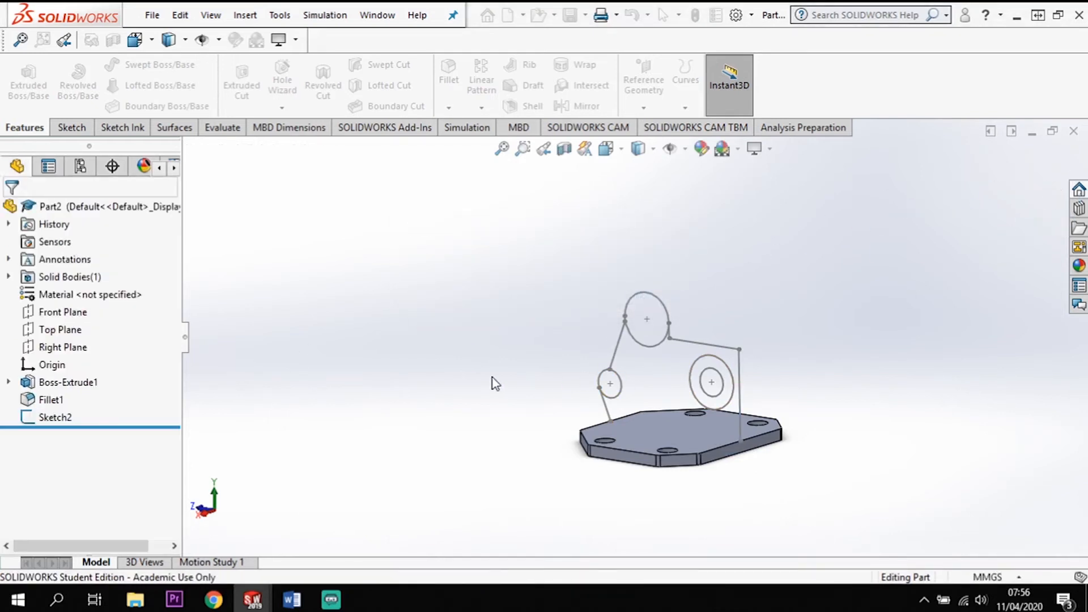
- Reopen the upright profile sketch and draw a horizontal line along the plate's top face joining the profile's two open lower endpoints
right_click(56, 418)
click(79, 250)
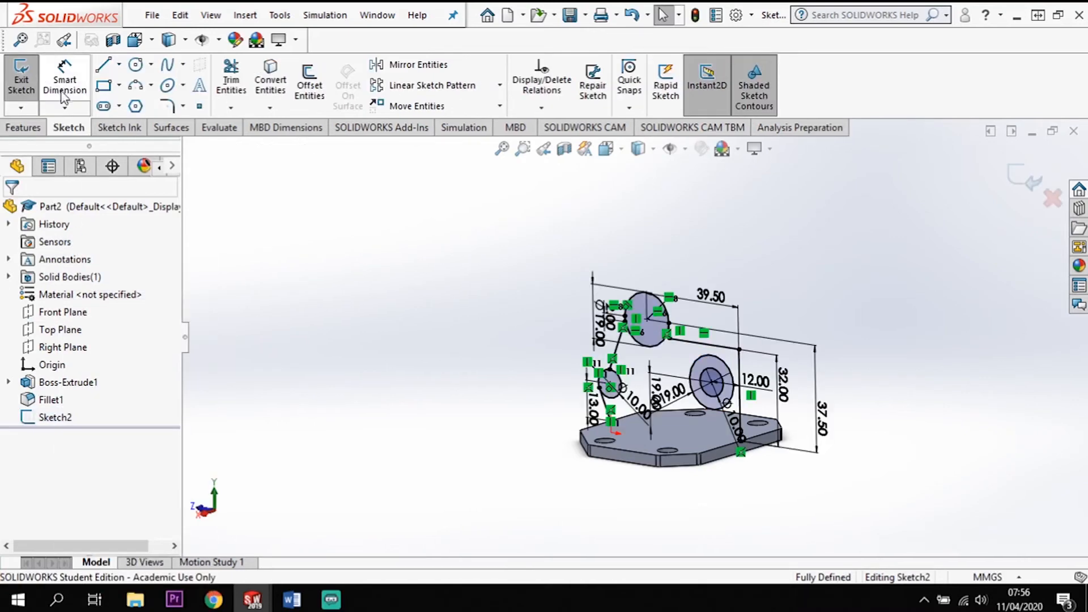
click(103, 64)
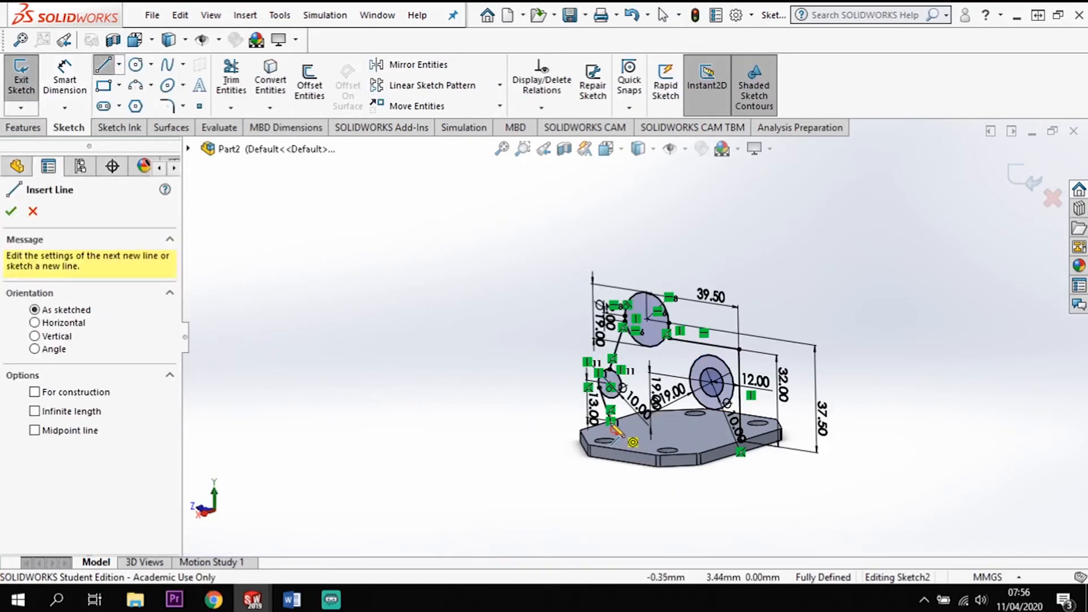
scroll(576, 349, down, 5)
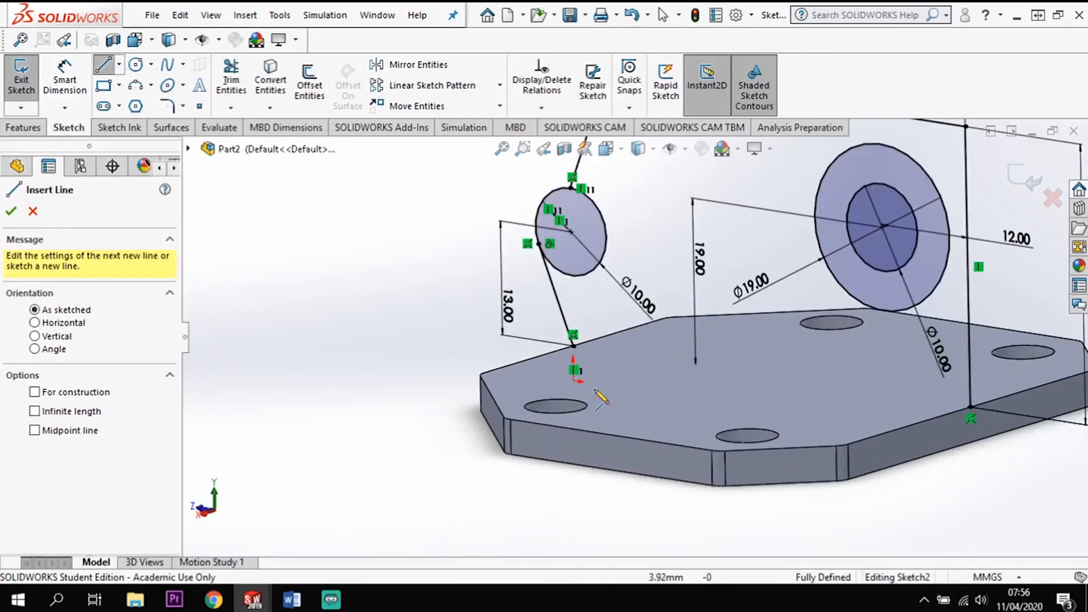
click(573, 345)
click(970, 407)
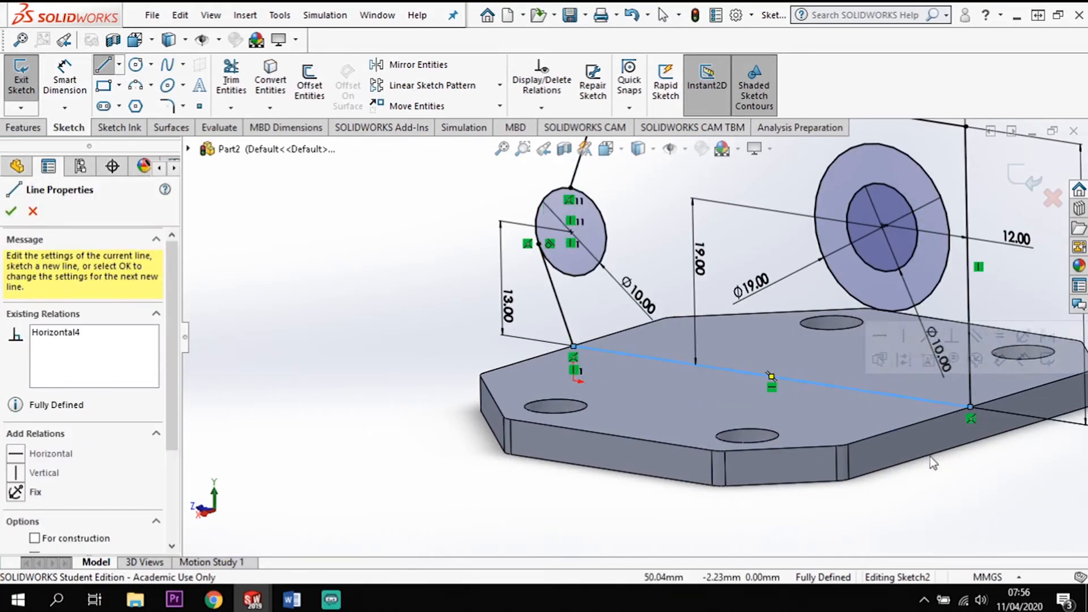
key(Escape)
scroll(905, 410, up, 5)
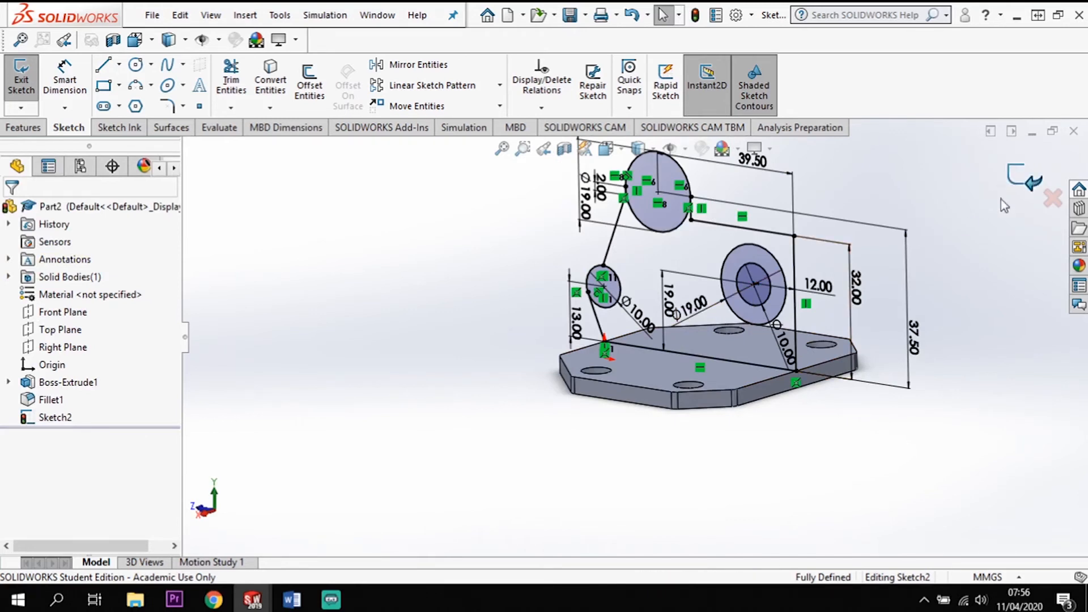
- Exit the profile sketch and start a boss extrusion from it with Thin Feature off and the preselected contour removed
click(1033, 184)
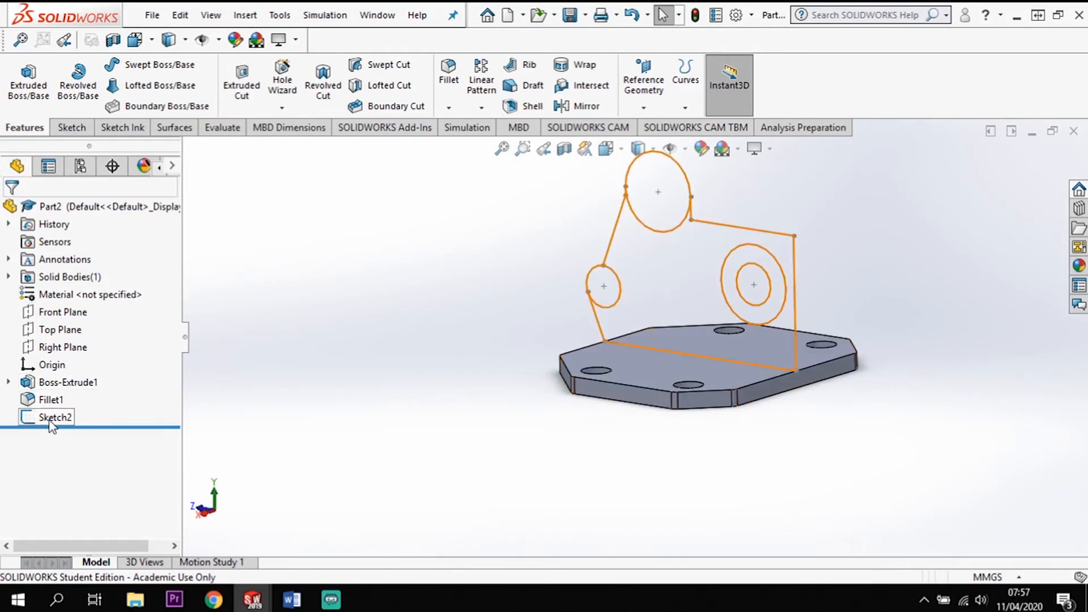
click(28, 83)
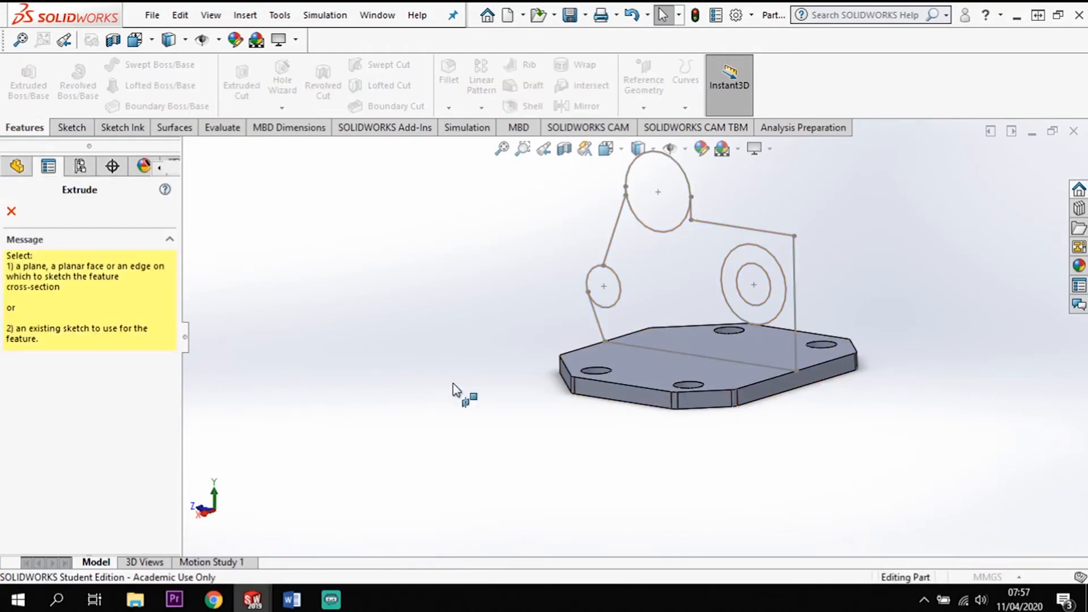
click(694, 353)
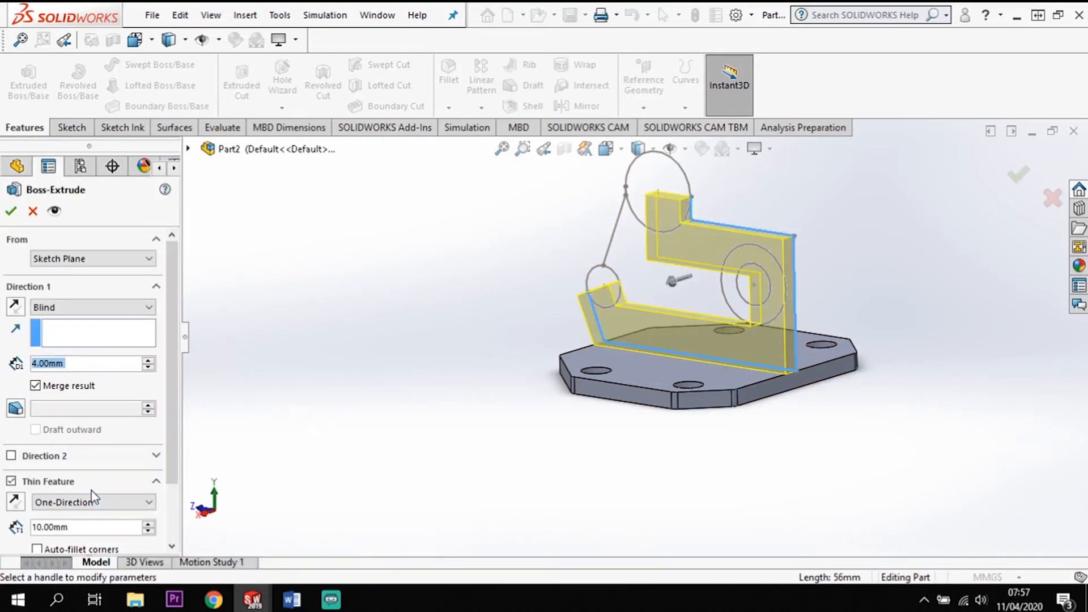
click(11, 481)
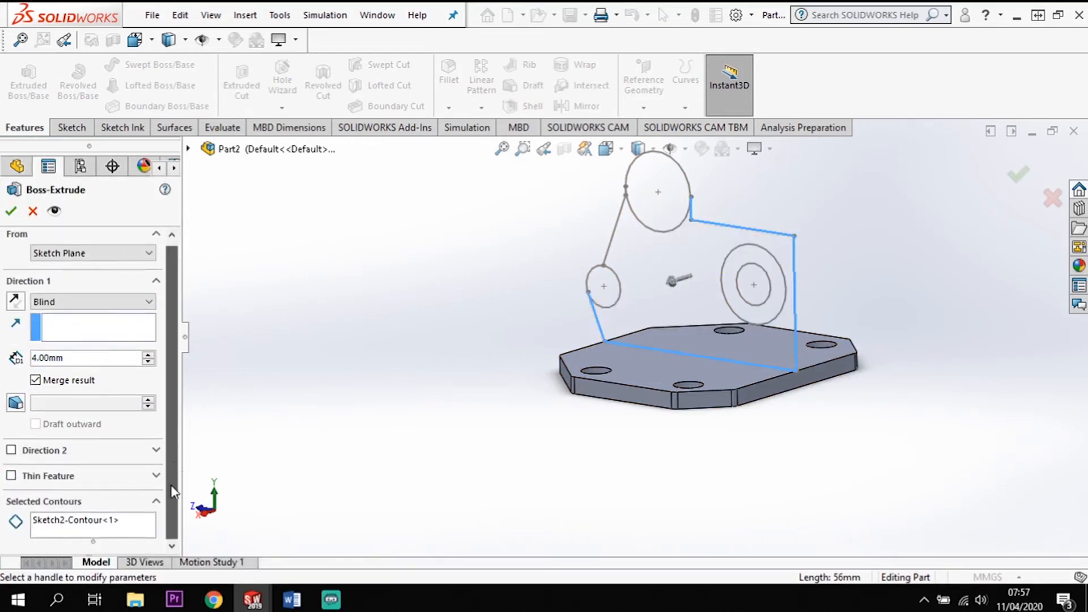
click(112, 522)
key(Delete)
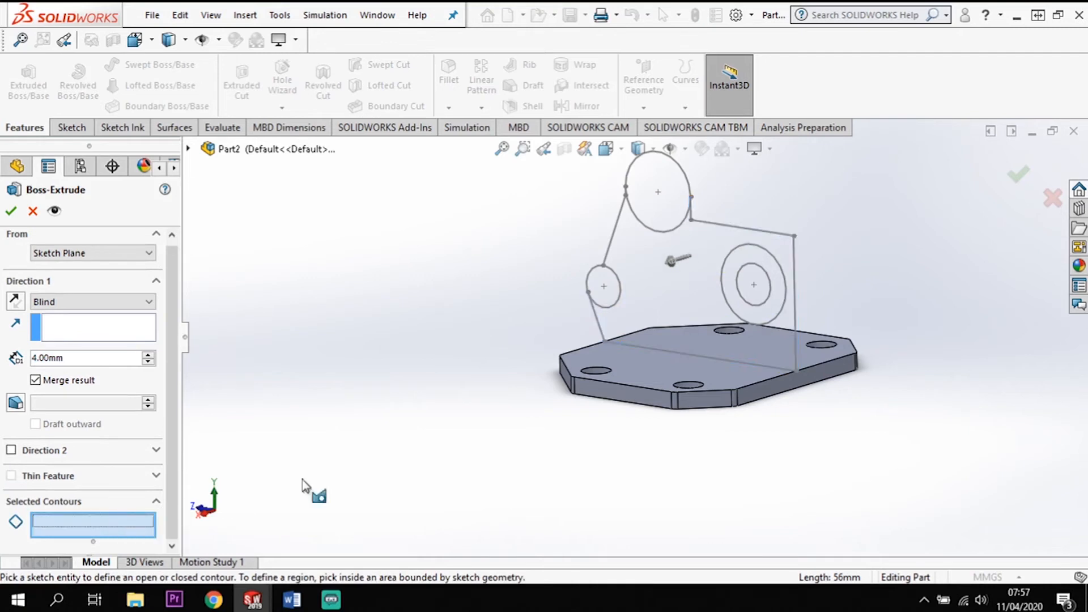
- Choose only the large upright plate region, without any of the circle areas, as the contour to extrude
click(672, 285)
click(670, 284)
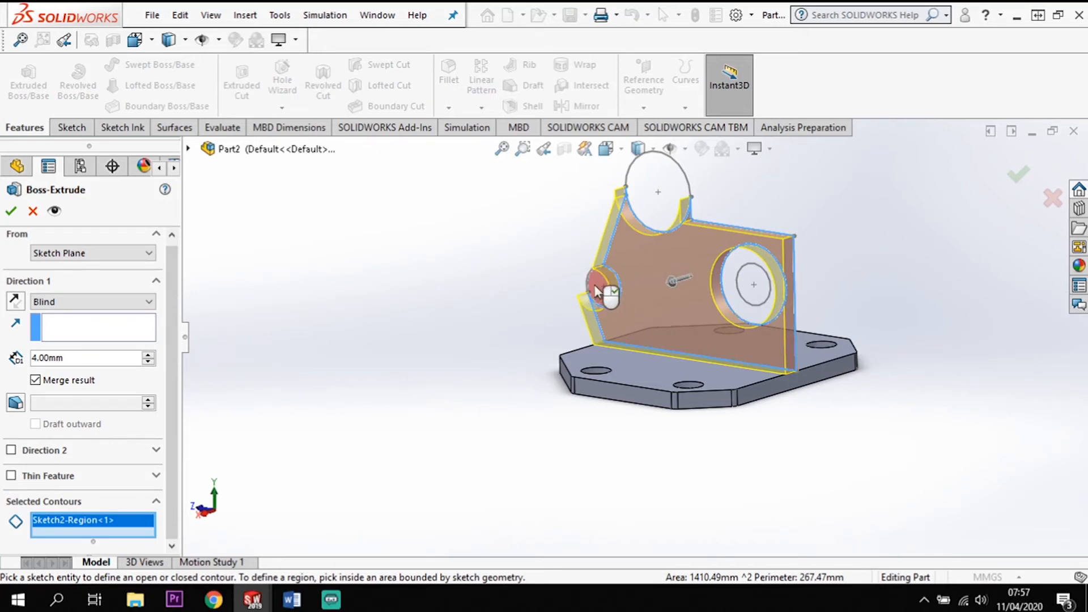
click(605, 299)
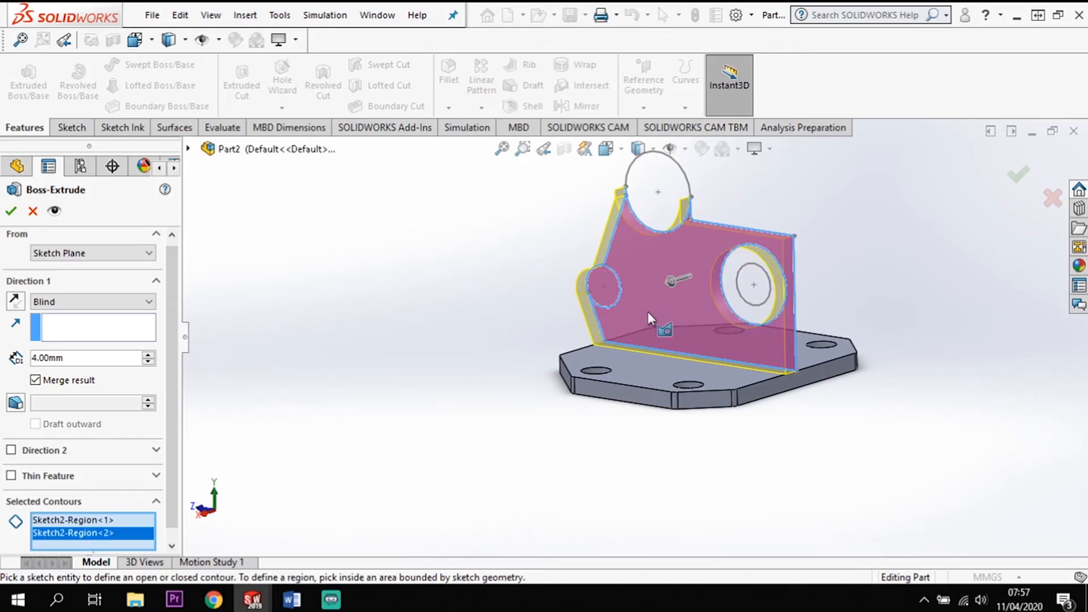
click(597, 291)
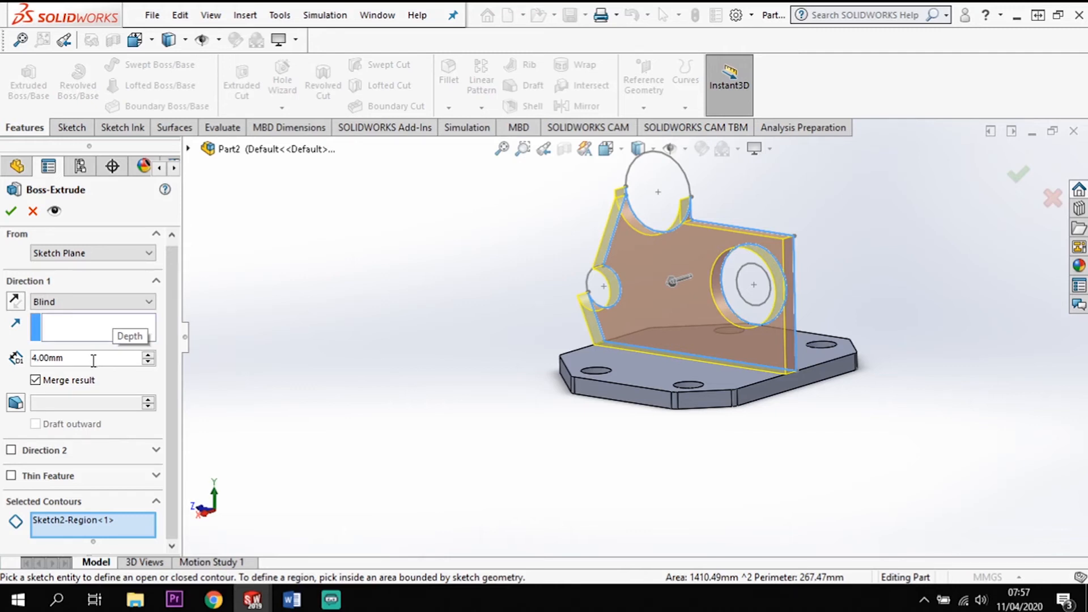
- Try an extrusion depth of 8 mm for the upright, and set it back to 4 mm
drag(90, 363, 15, 363)
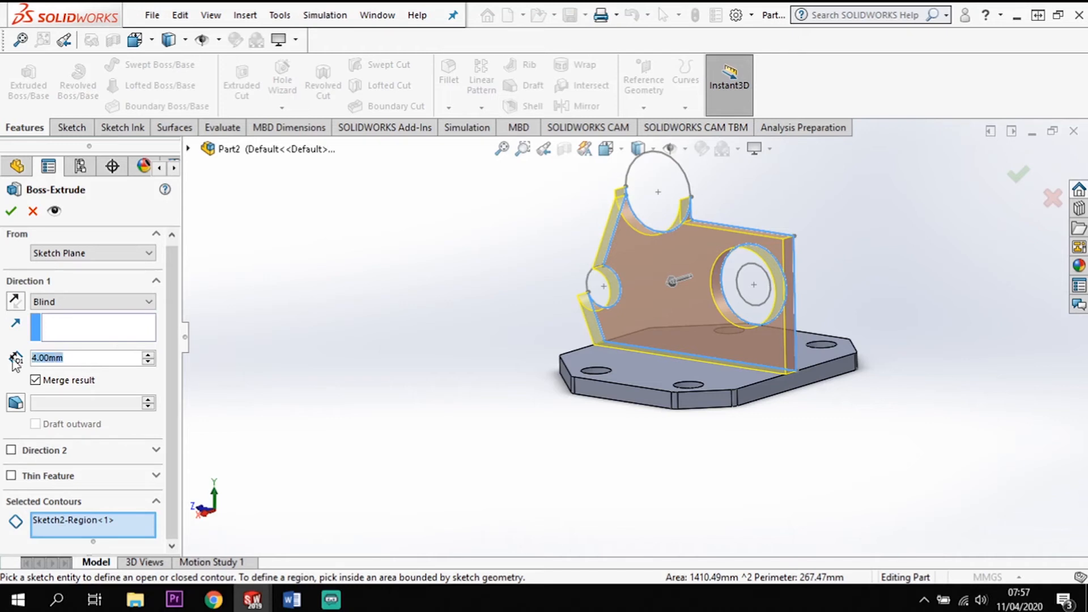
text(8)
key(Return)
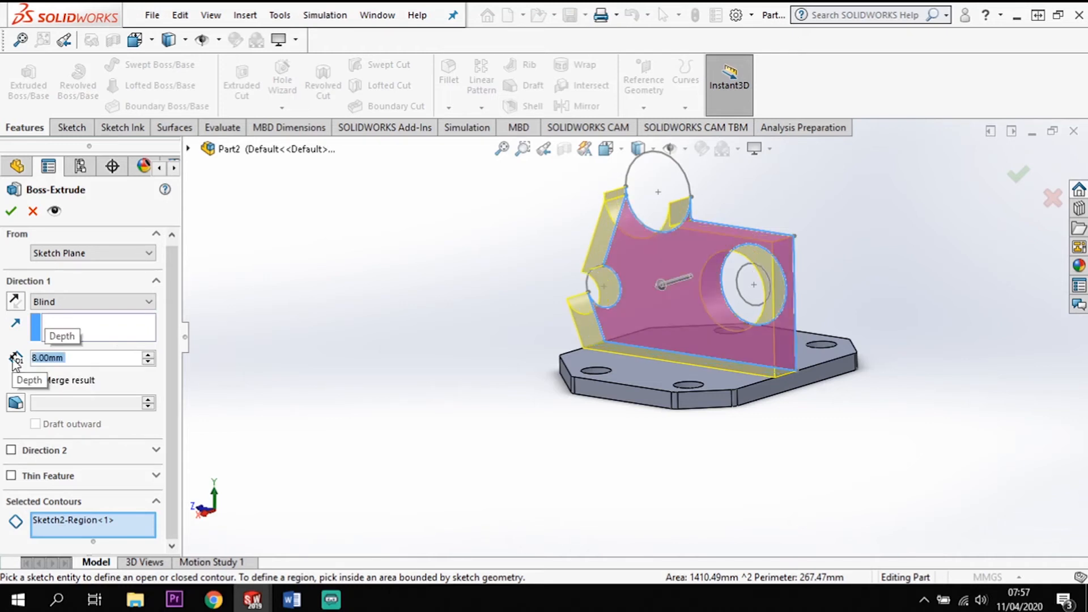
middle_drag(845, 421, 794, 450)
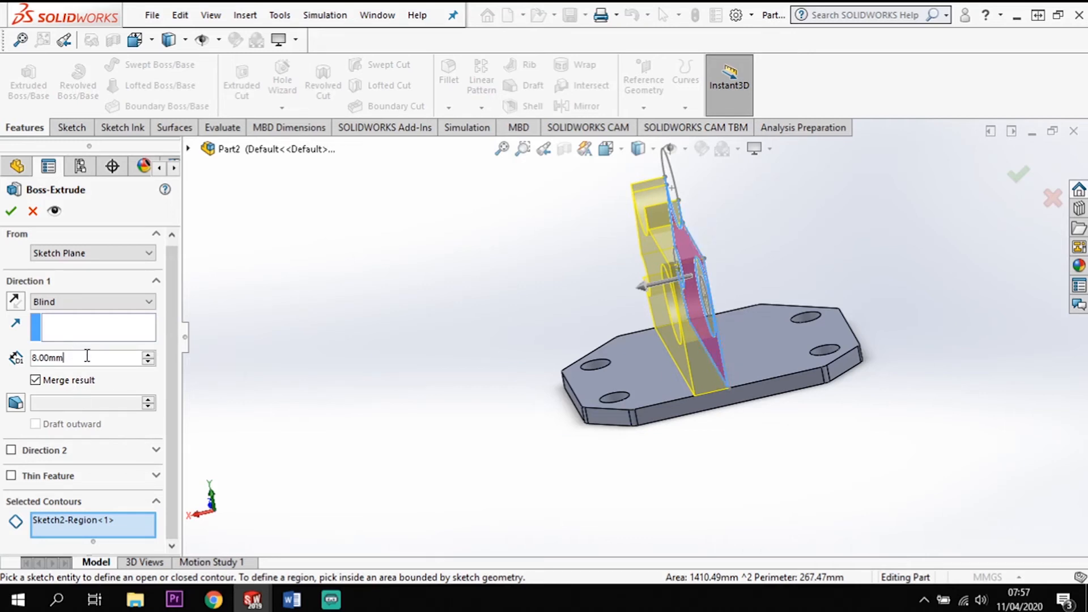
drag(87, 356, 3, 361)
text(4)
key(Return)
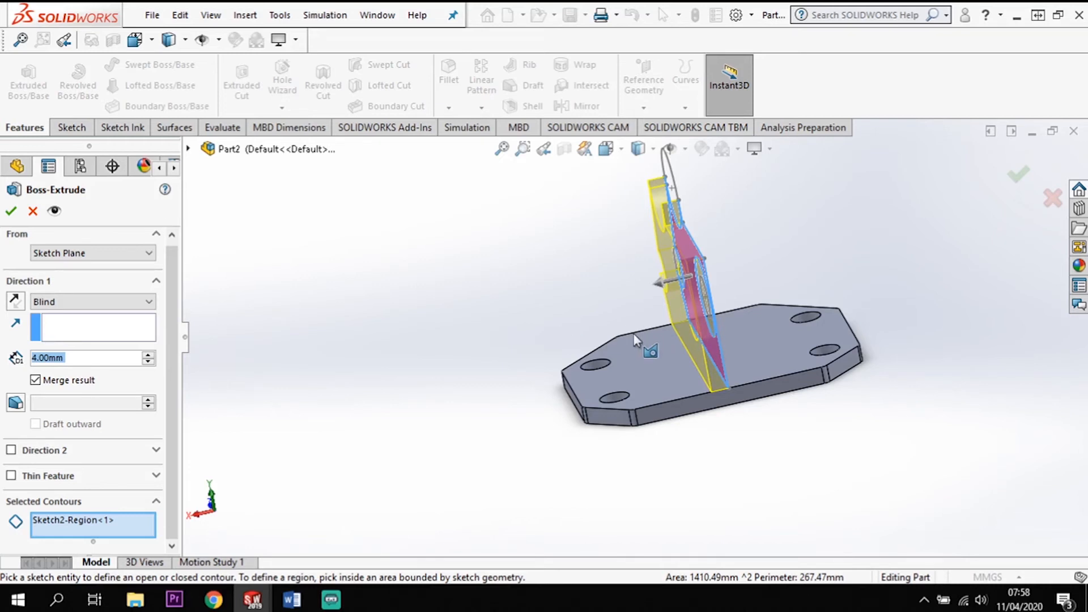
- Make the upright's extrusion start at a 10 mm offset from the sketch plane
scroll(142, 278, up, 1)
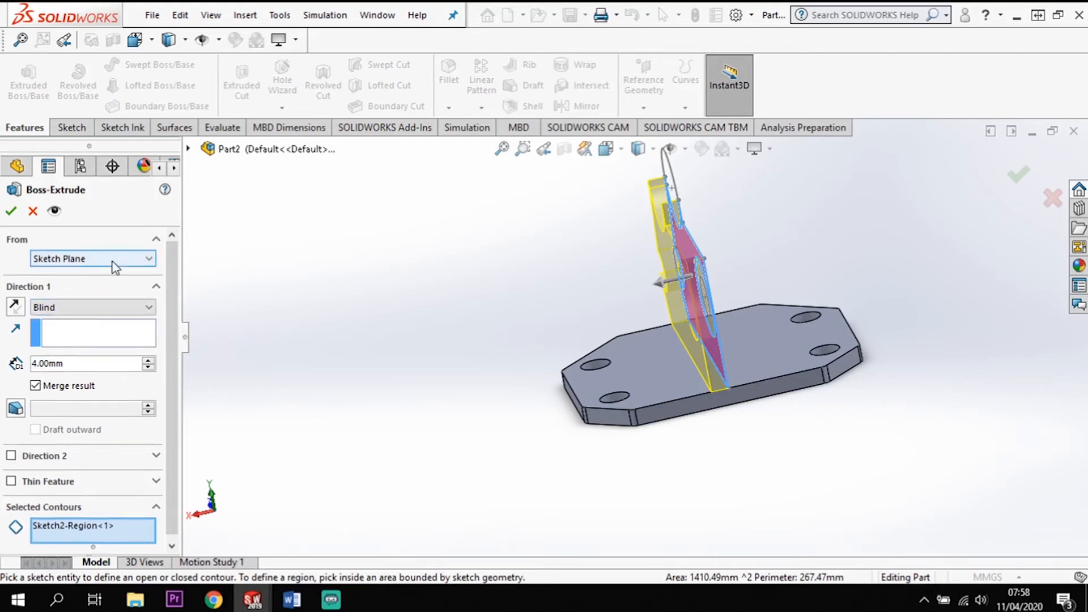
click(128, 261)
click(70, 304)
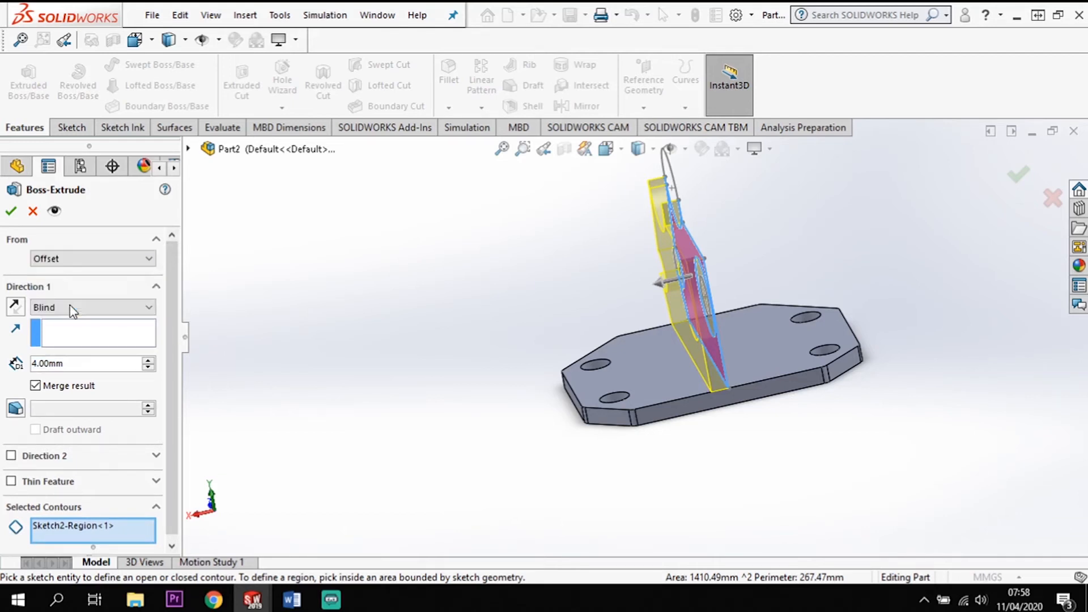
drag(80, 286, 12, 283)
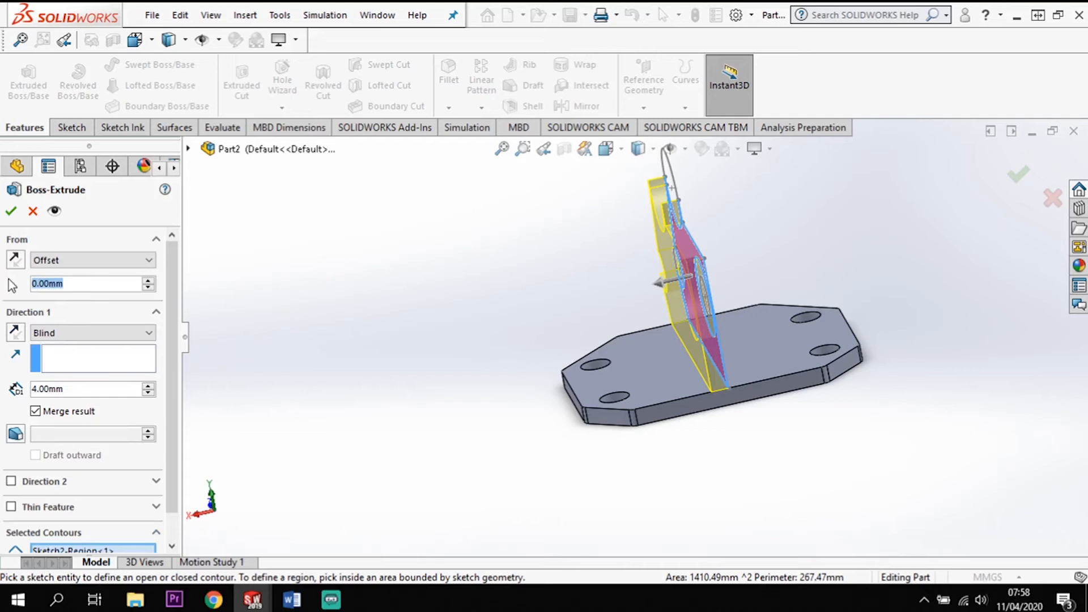
text(20)
key(Return)
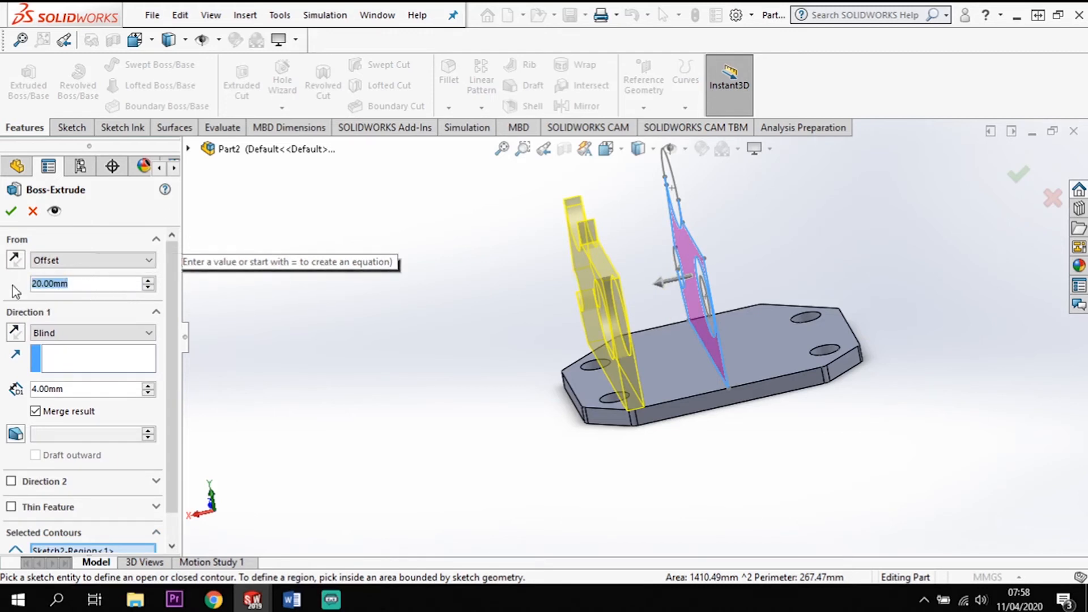
text(10)
key(Return)
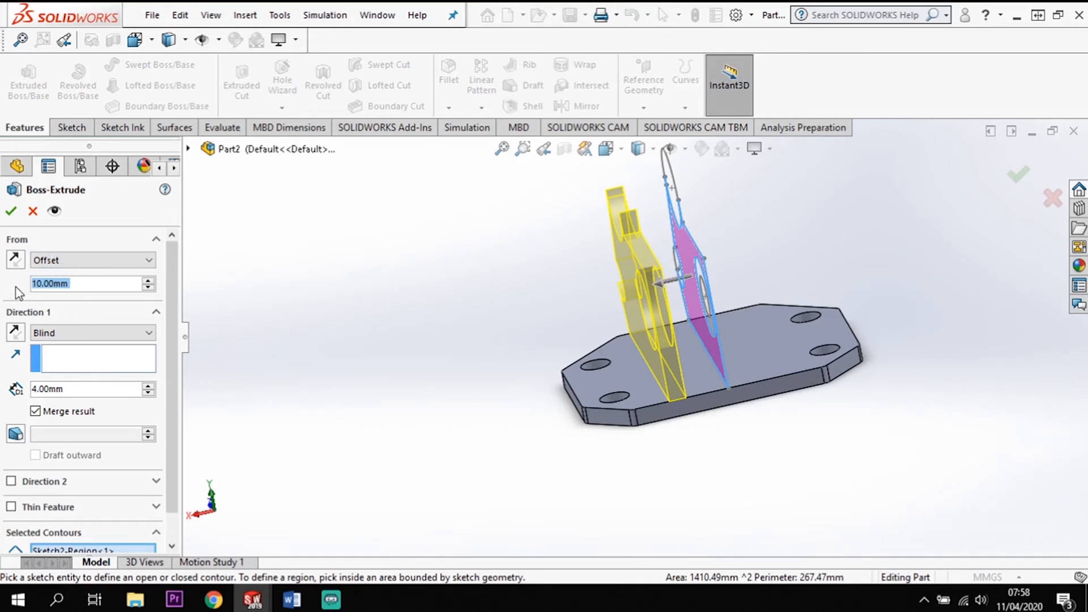
- Reverse the extrusion direction toward the sketch plane and complete the 4 mm thick upright
click(15, 334)
middle_drag(878, 496, 856, 475)
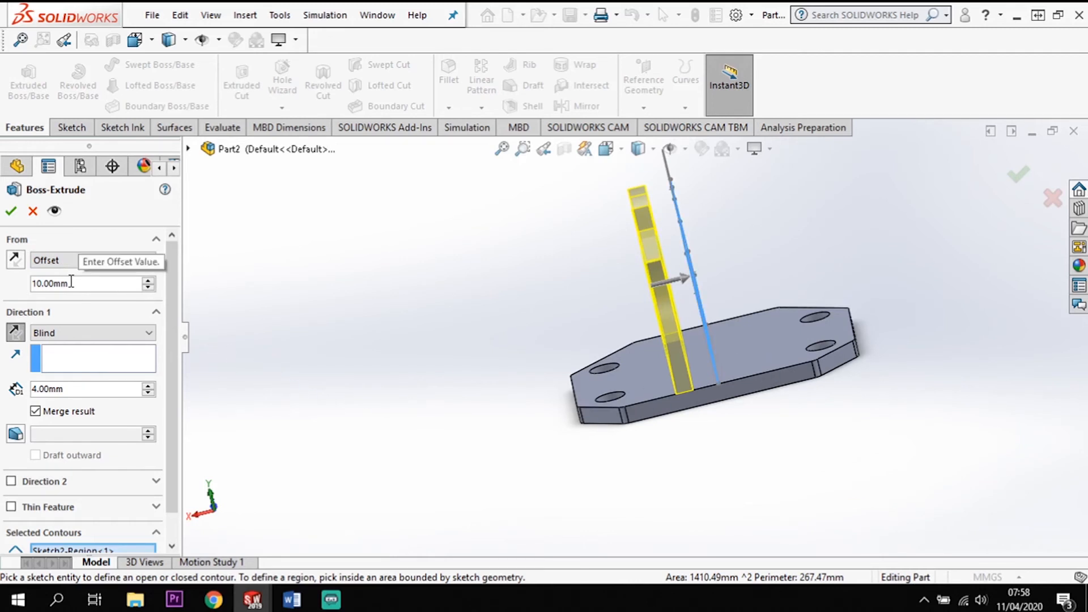
click(10, 213)
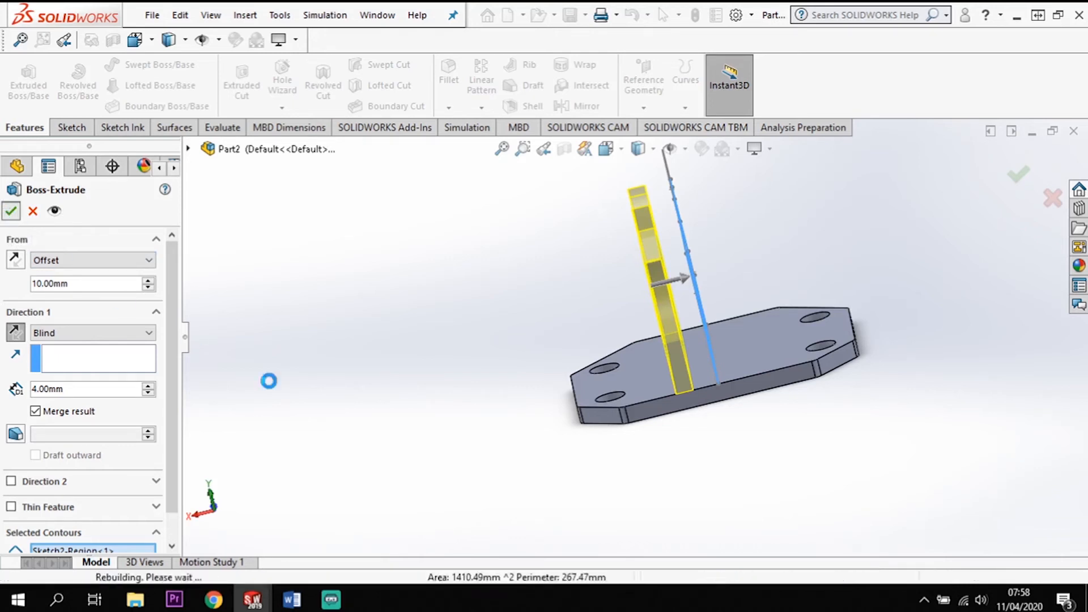
- Start another boss extrusion reusing the upright's sketch, with the upper 19 mm circle and the ring between the concentric circles as contours
middle_drag(407, 453, 435, 465)
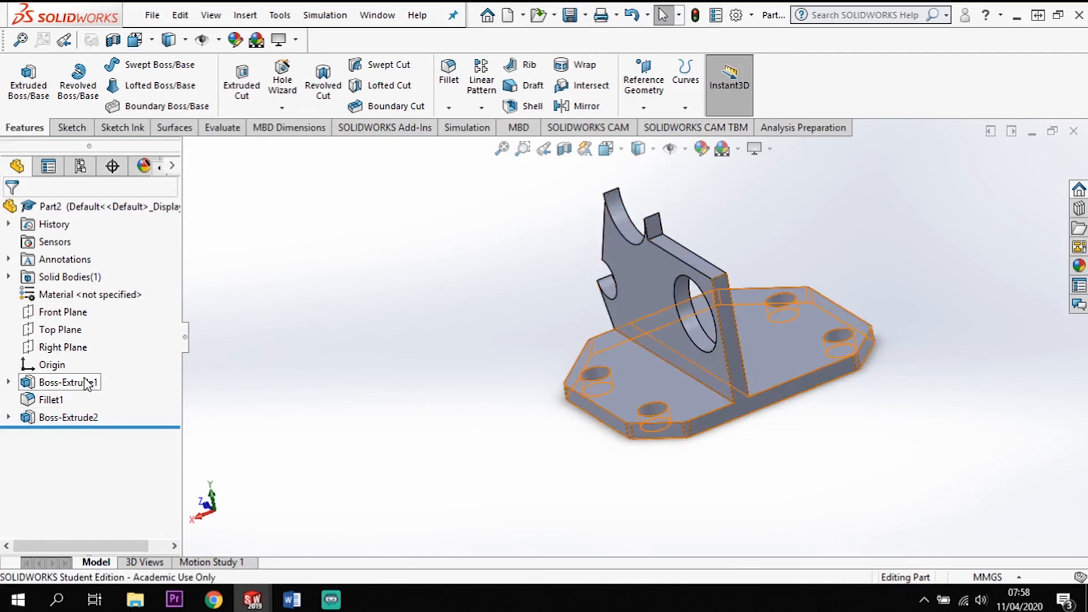
click(9, 417)
click(66, 436)
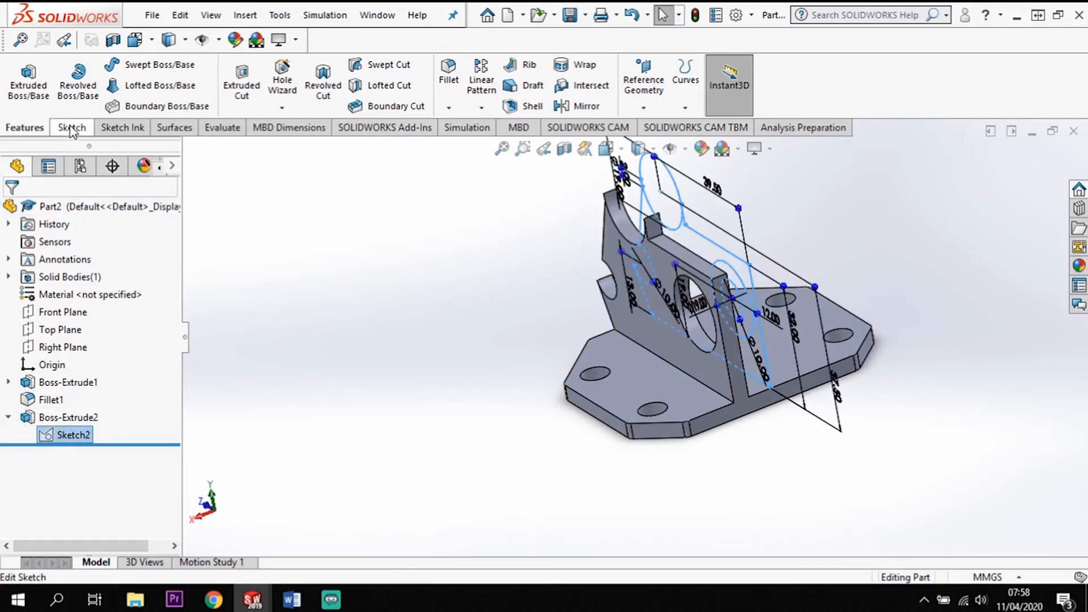
click(29, 82)
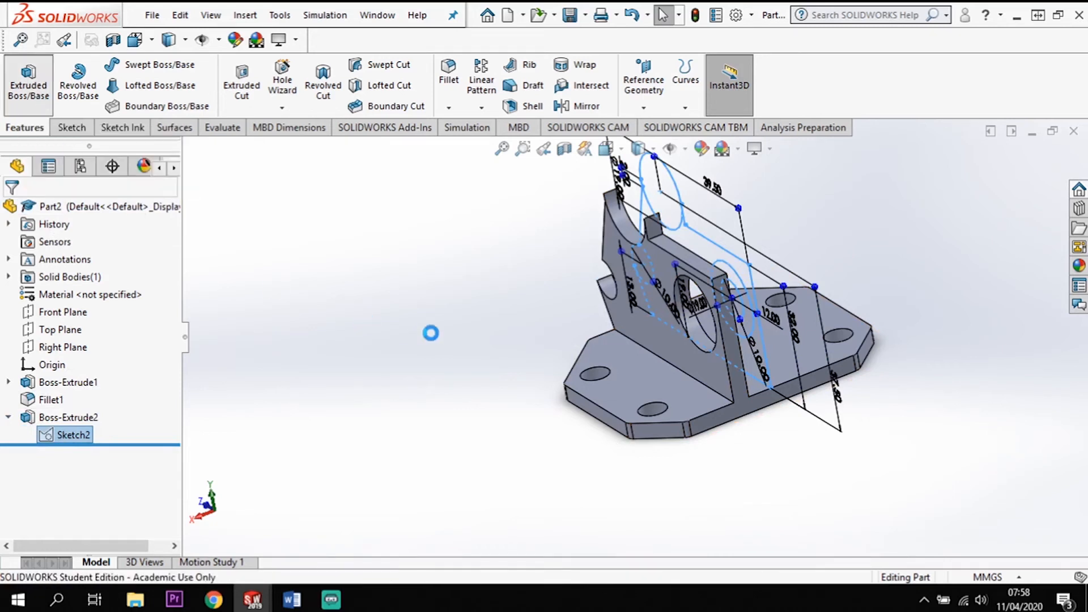
middle_drag(432, 376, 491, 325)
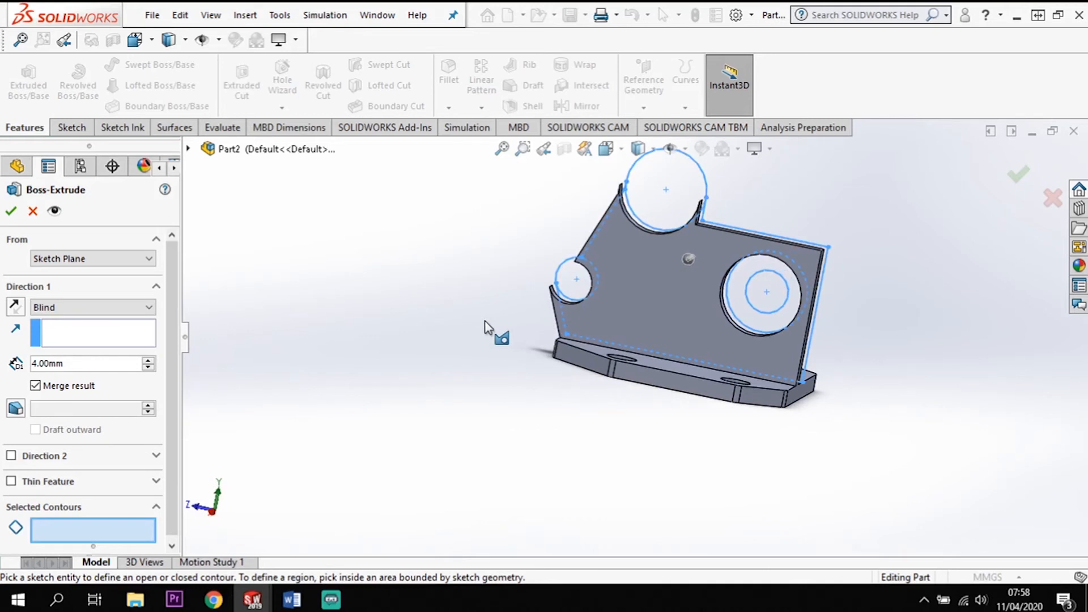
click(691, 215)
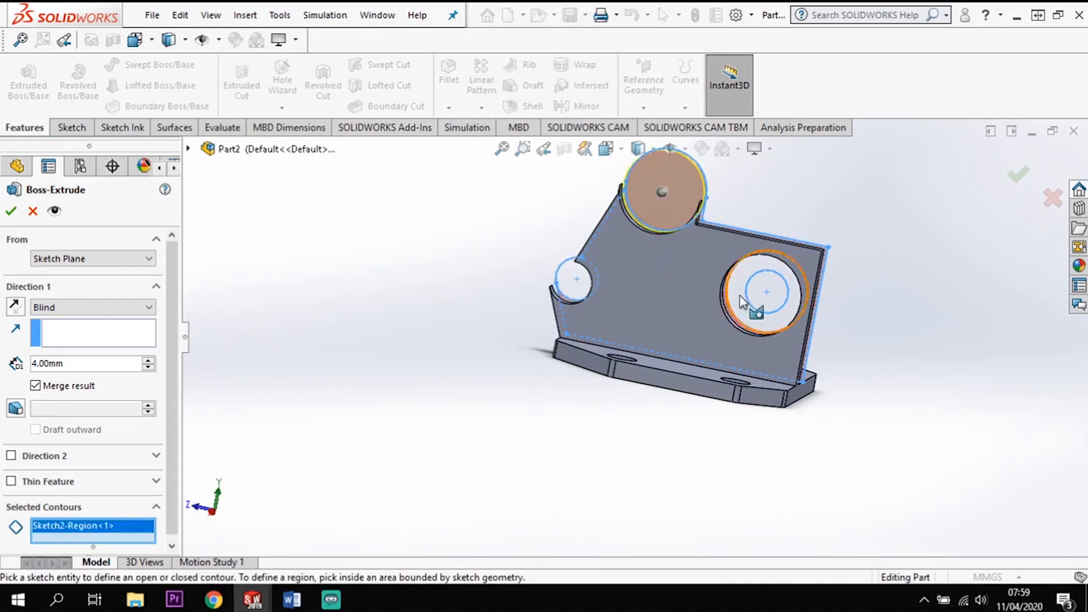
click(752, 322)
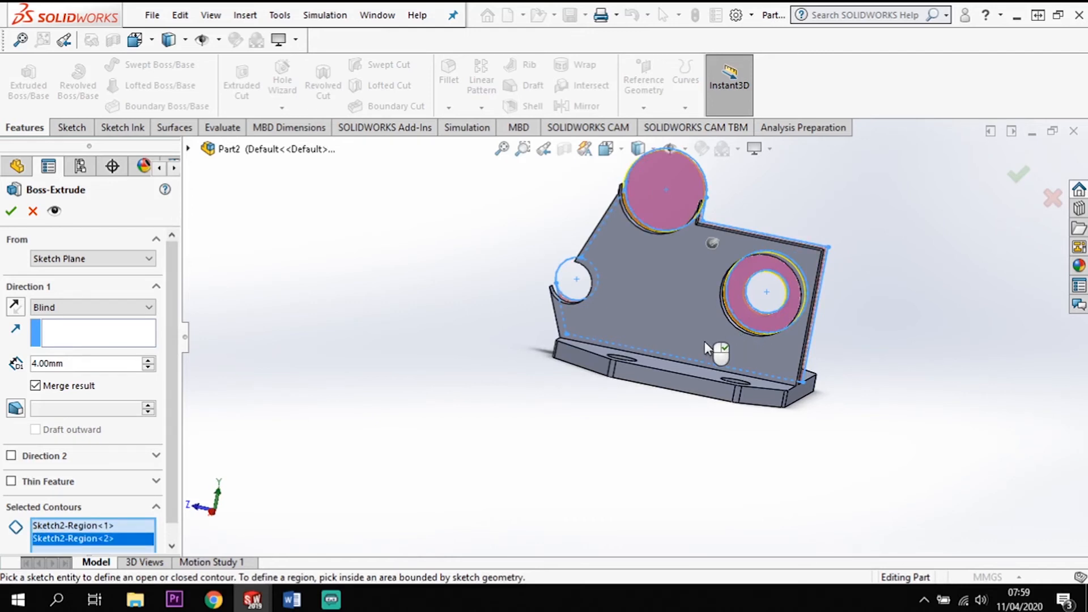
- Make the circle and ring extrusion start at a 10 mm offset from the sketch plane
middle_drag(692, 304, 603, 379)
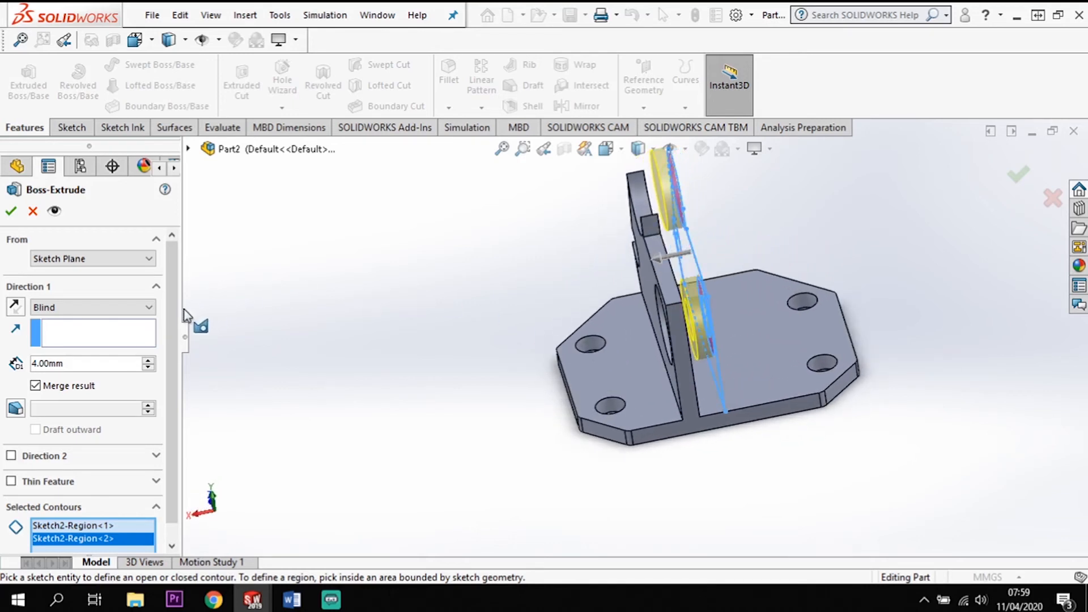
click(129, 260)
click(62, 304)
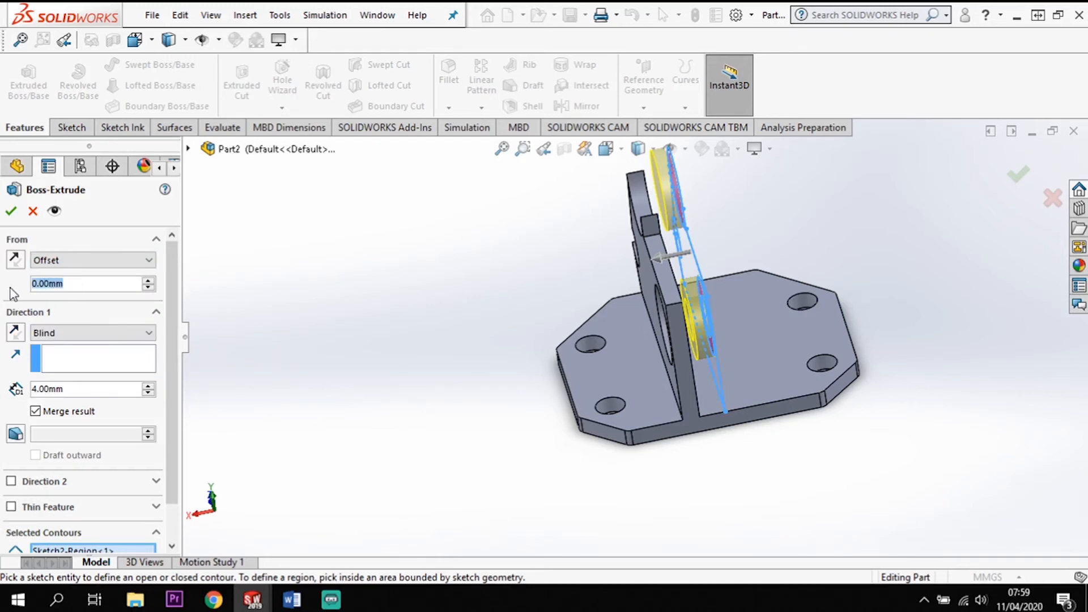
text(20)
key(Return)
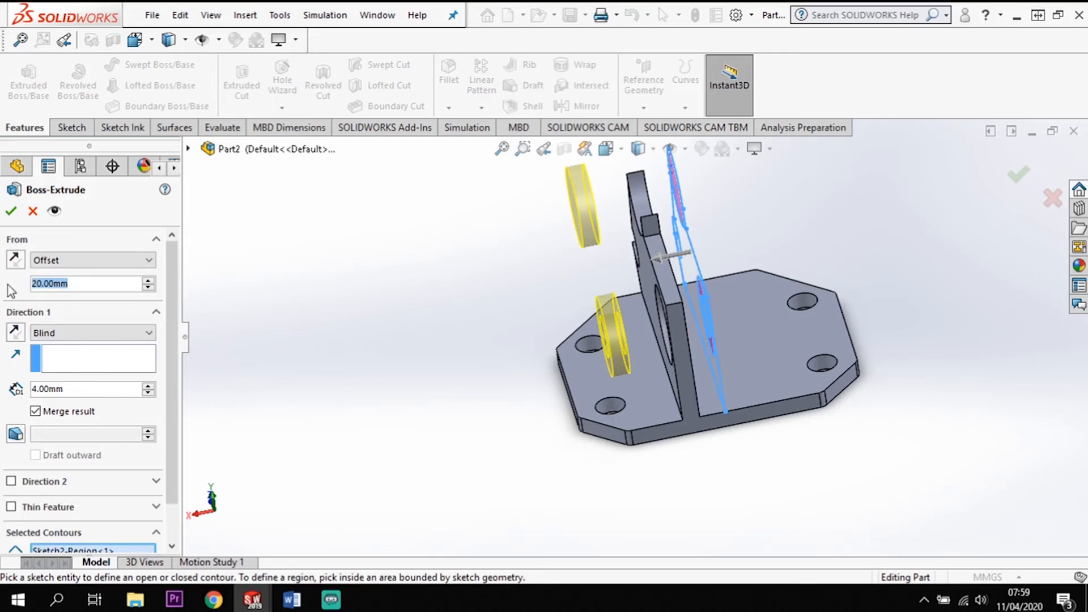
text(10)
key(Return)
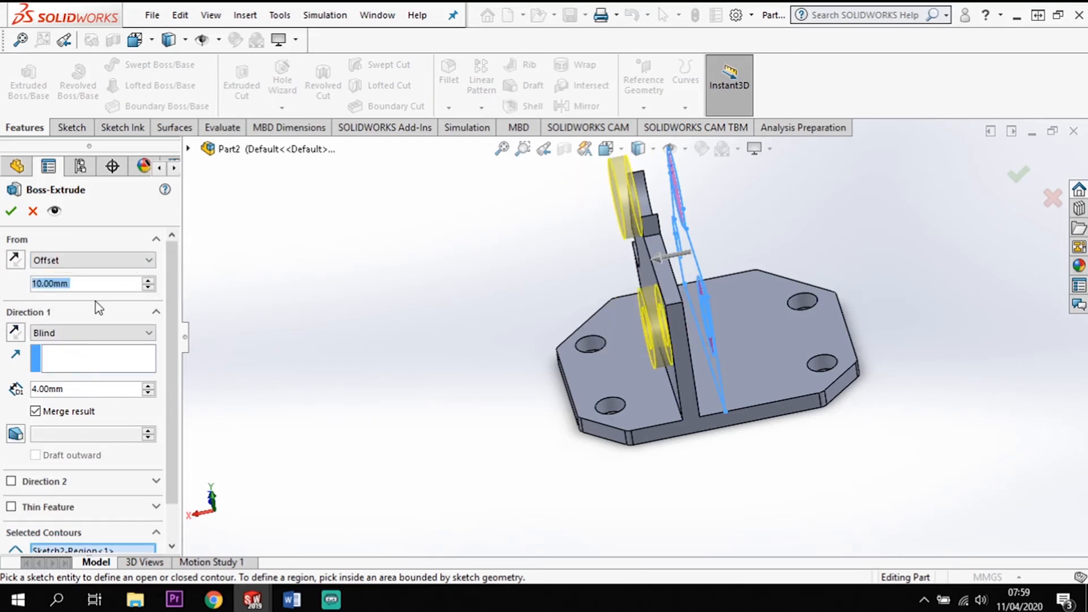
- Set the circle and ring depth to 1 mm, enable a 4 mm blind second direction, and complete the extrusion
click(75, 390)
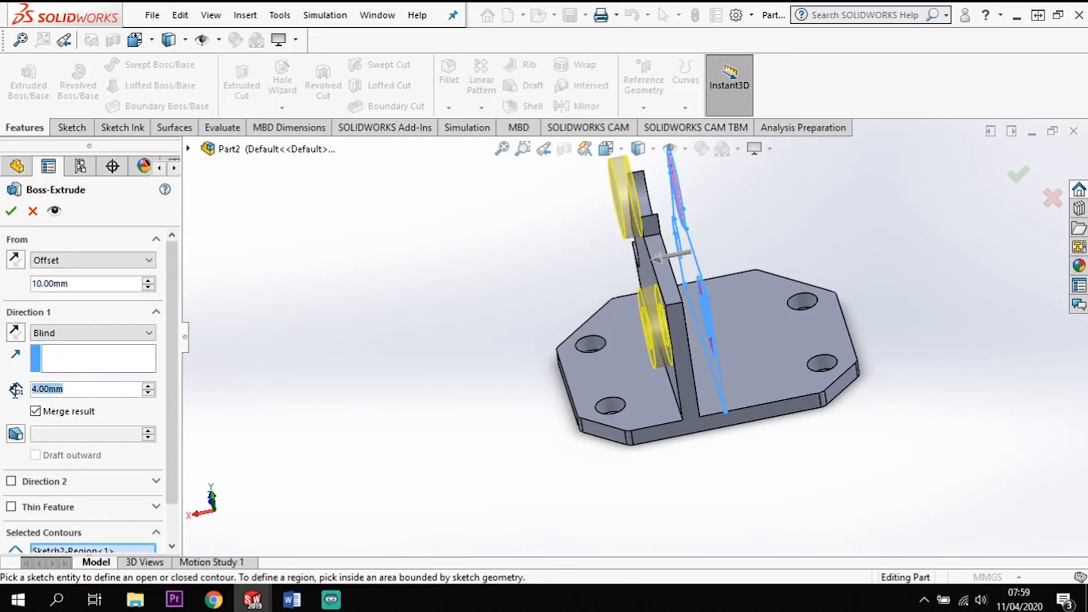
text(1)
key(Return)
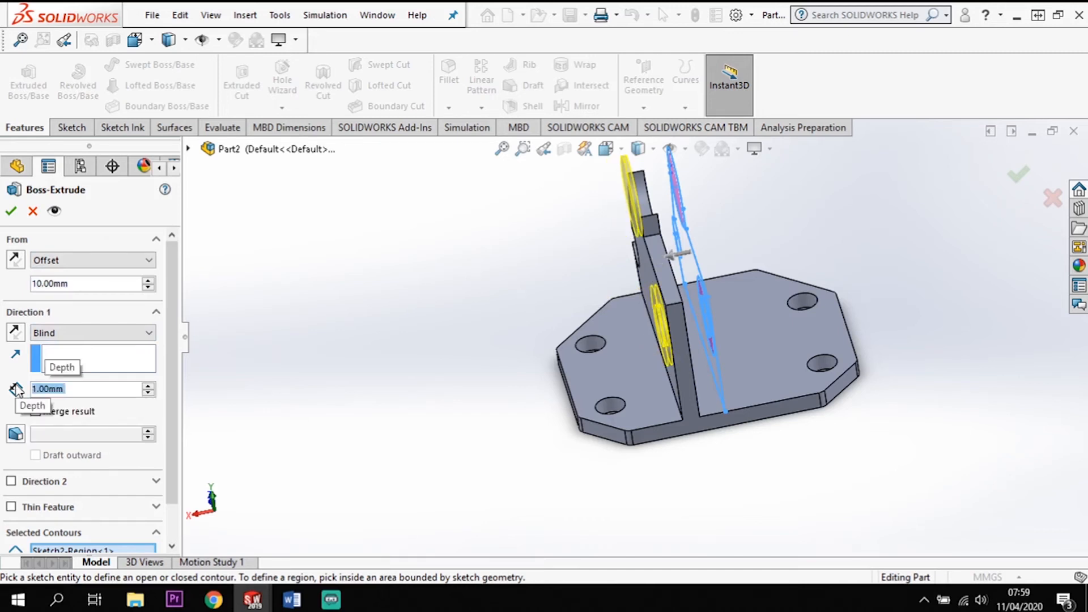
middle_drag(420, 361, 369, 386)
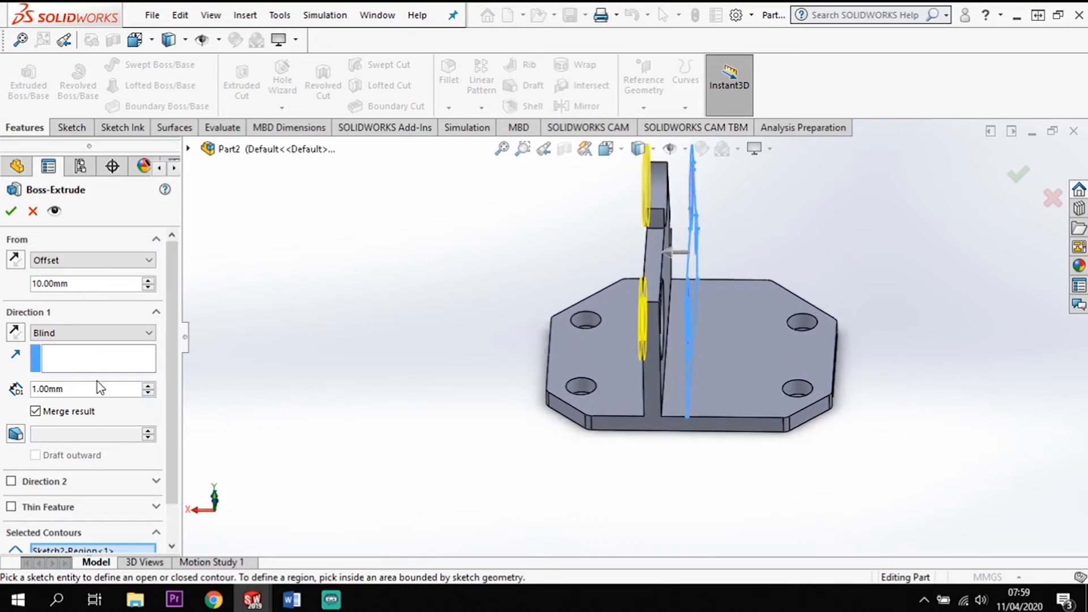
click(11, 481)
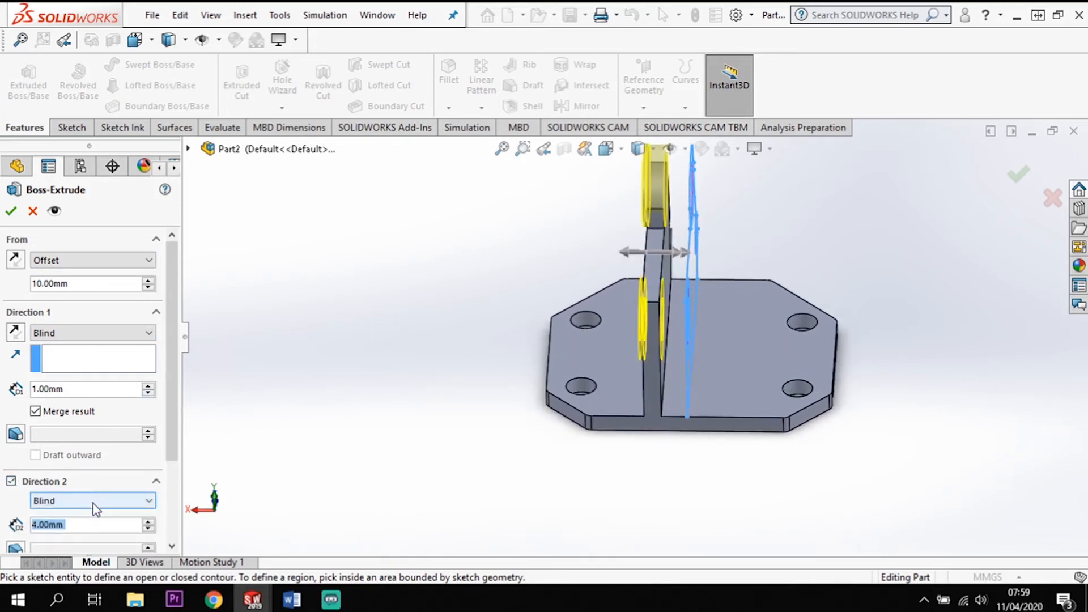
middle_drag(367, 459, 295, 400)
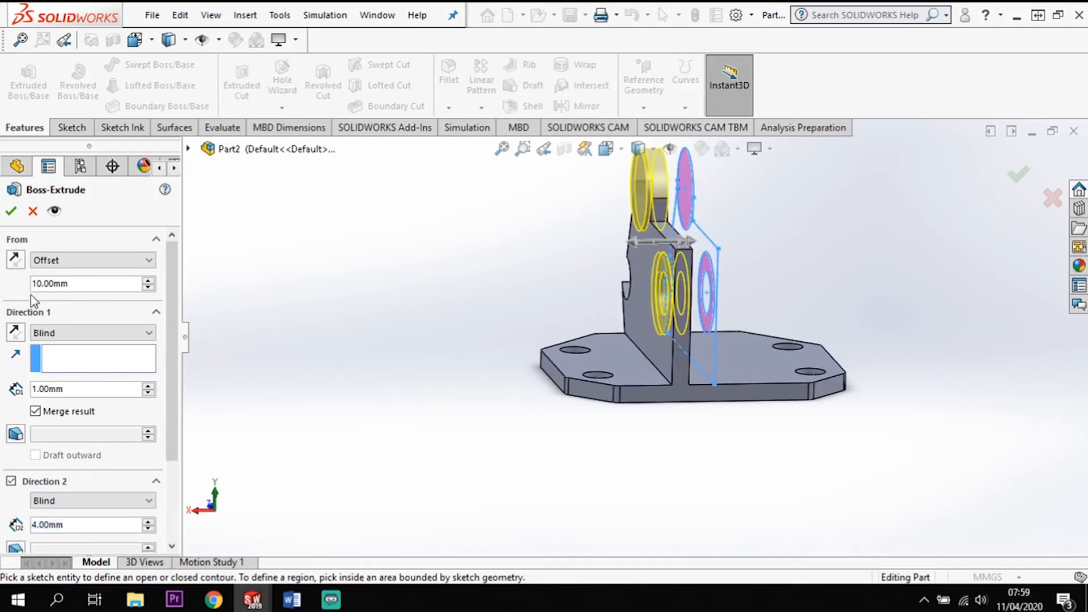
click(11, 211)
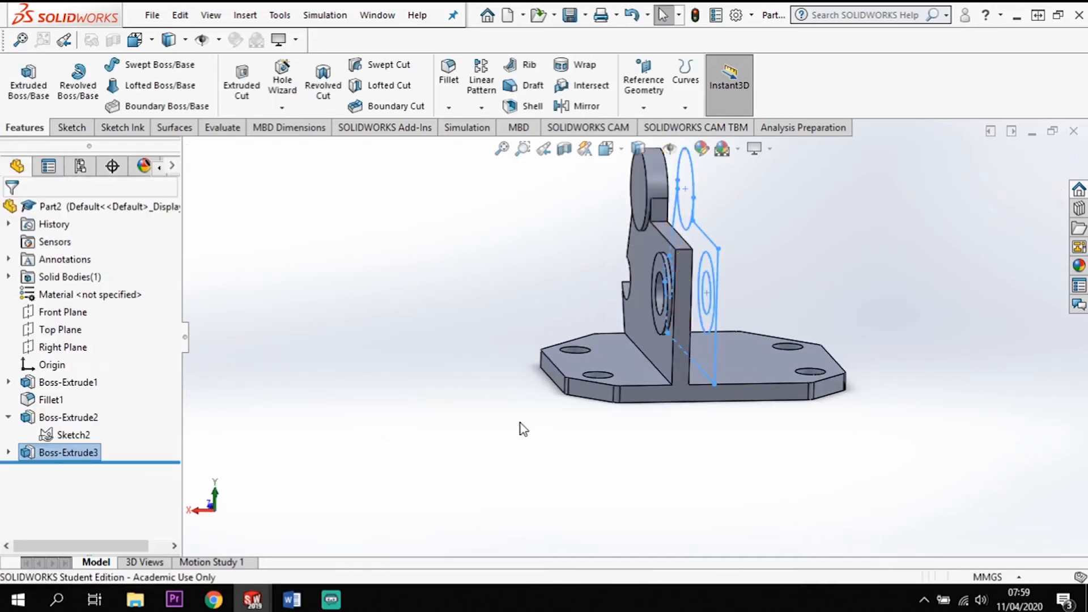
- Start another boss extrusion reusing the upright's sketch, with the 10 mm circle at the notched sloped edge as the contour
middle_drag(535, 433, 577, 442)
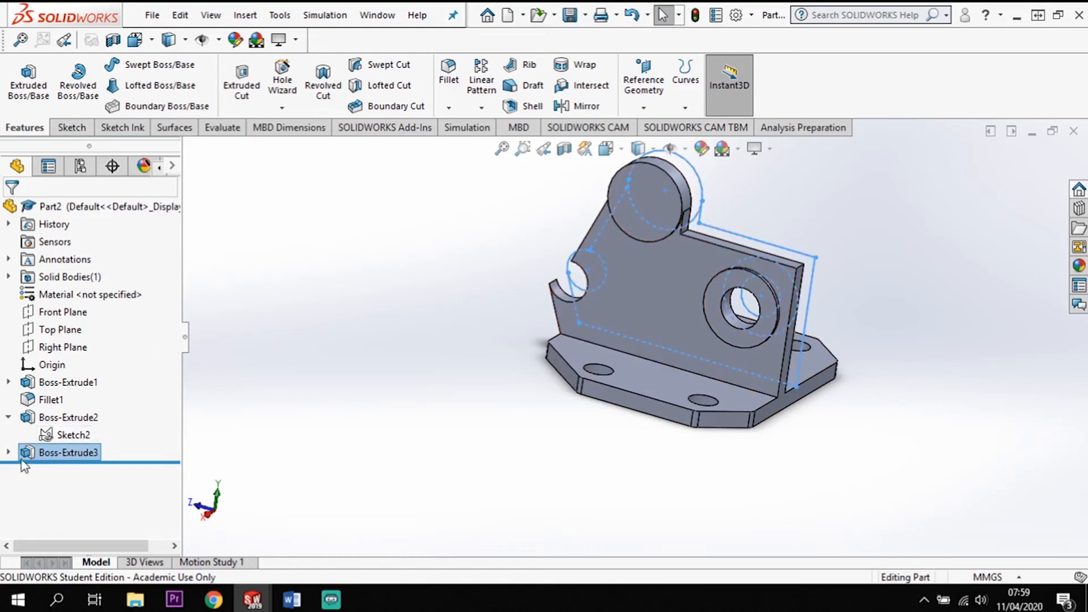
click(63, 436)
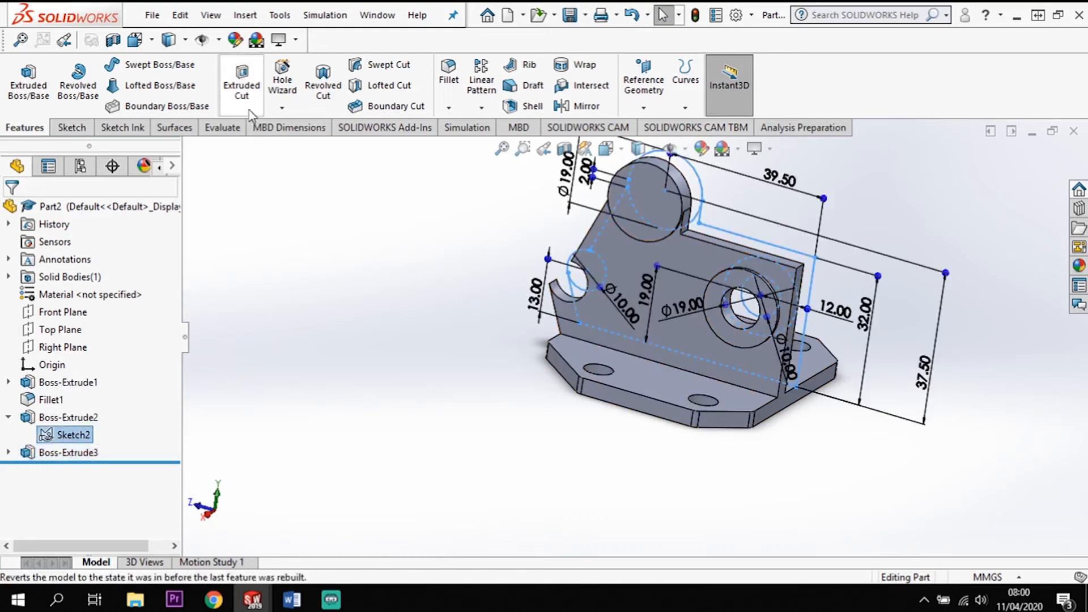
click(28, 79)
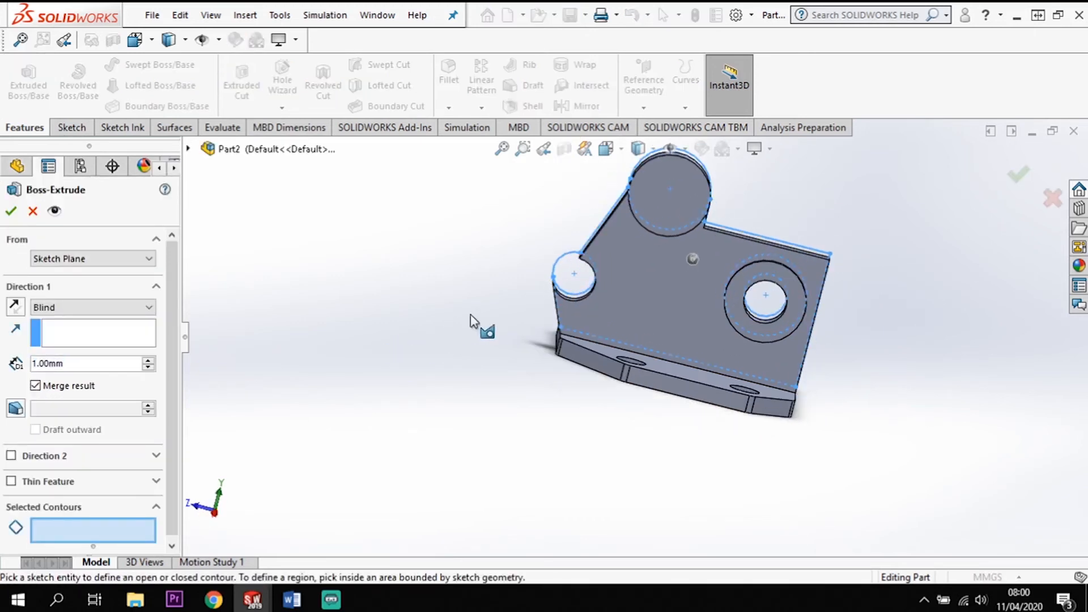
click(575, 275)
mouse_move(550, 316)
middle_down()
mouse_move(537, 361)
mouse_move(559, 424)
middle_up()
- Make the pin extrusion start at a 10 mm offset from the sketch plane
click(148, 258)
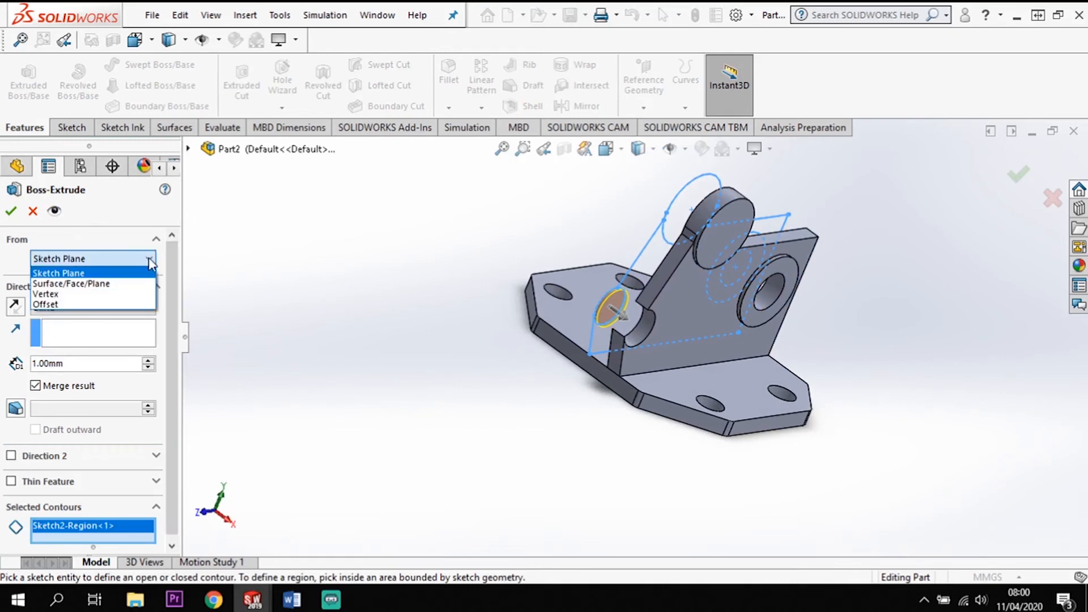
click(64, 305)
drag(67, 284, 11, 285)
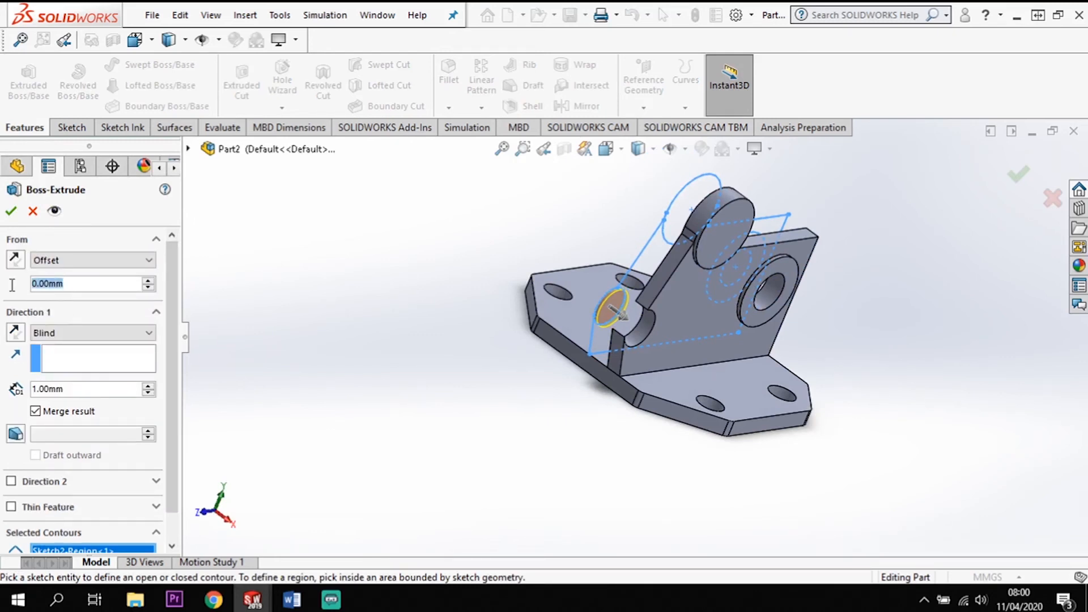
text(10)
key(Return)
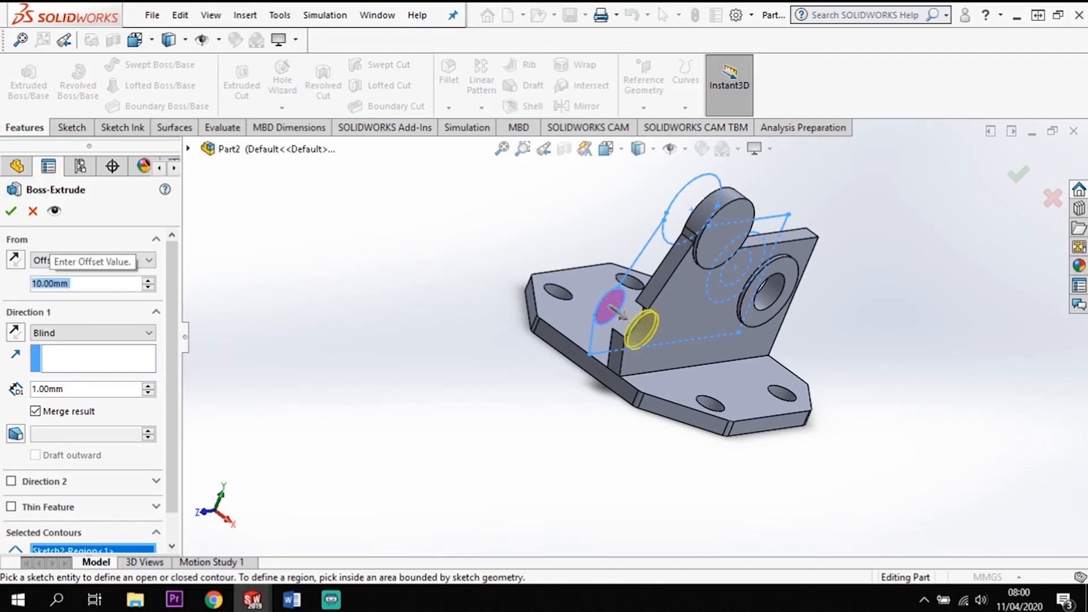
- Enable a second direction for the pin extrusion with a blind depth of 4 mm
click(11, 481)
text(4)
key(Return)
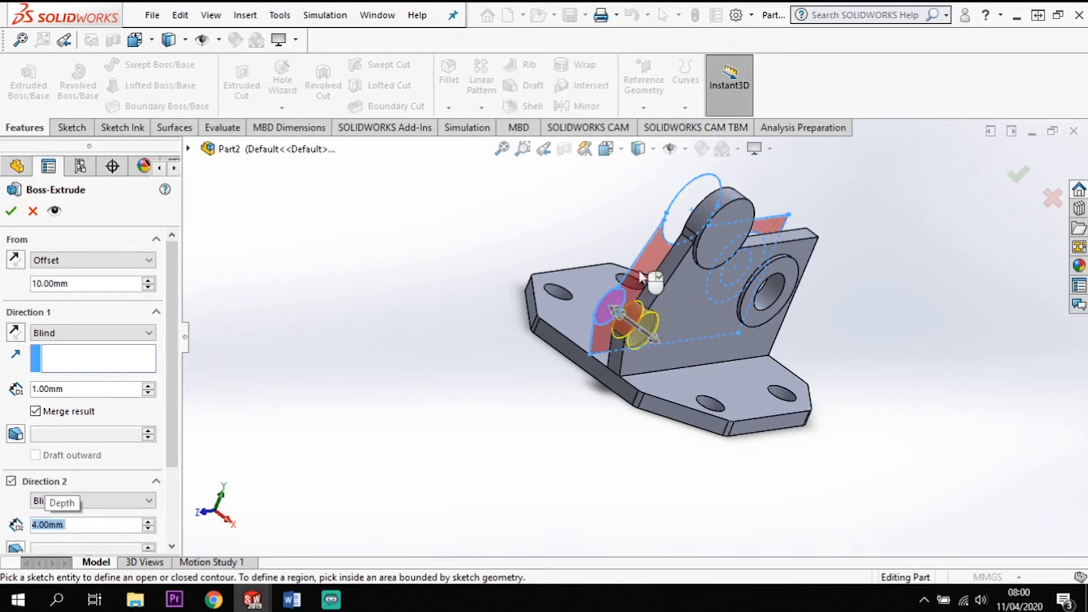
- Try a first-direction depth of 4 mm for the pin extrusion
click(73, 393)
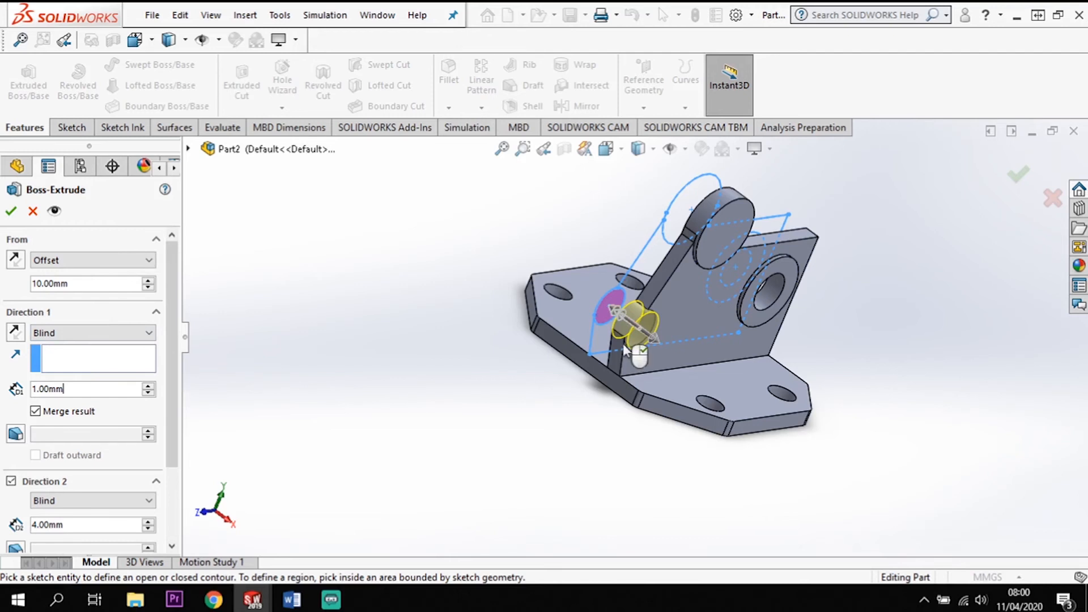
middle_drag(341, 325, 147, 300)
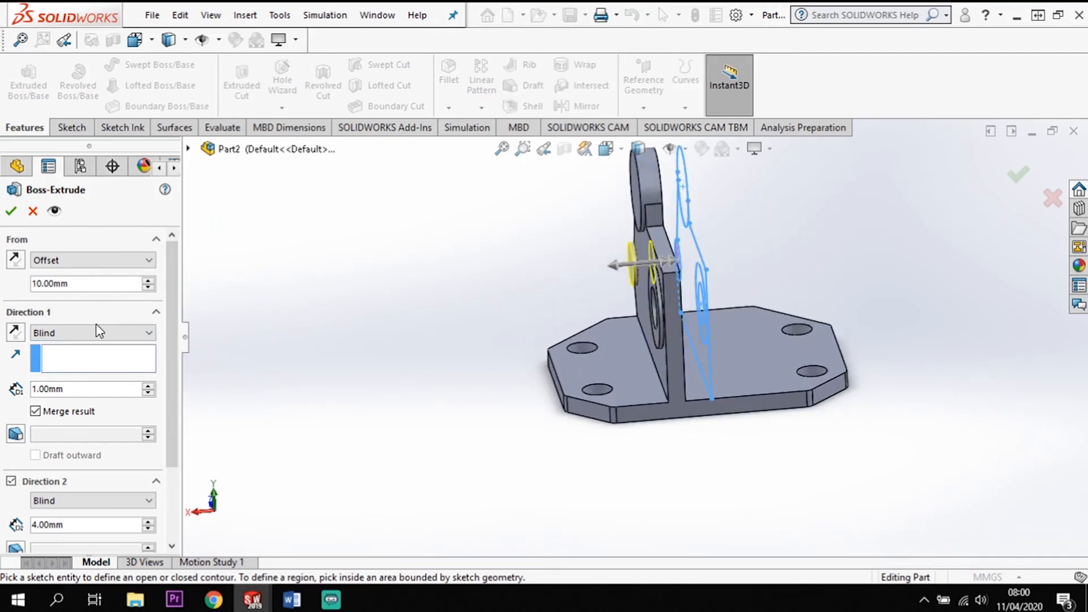
drag(85, 391, 25, 391)
text(4)
key(Return)
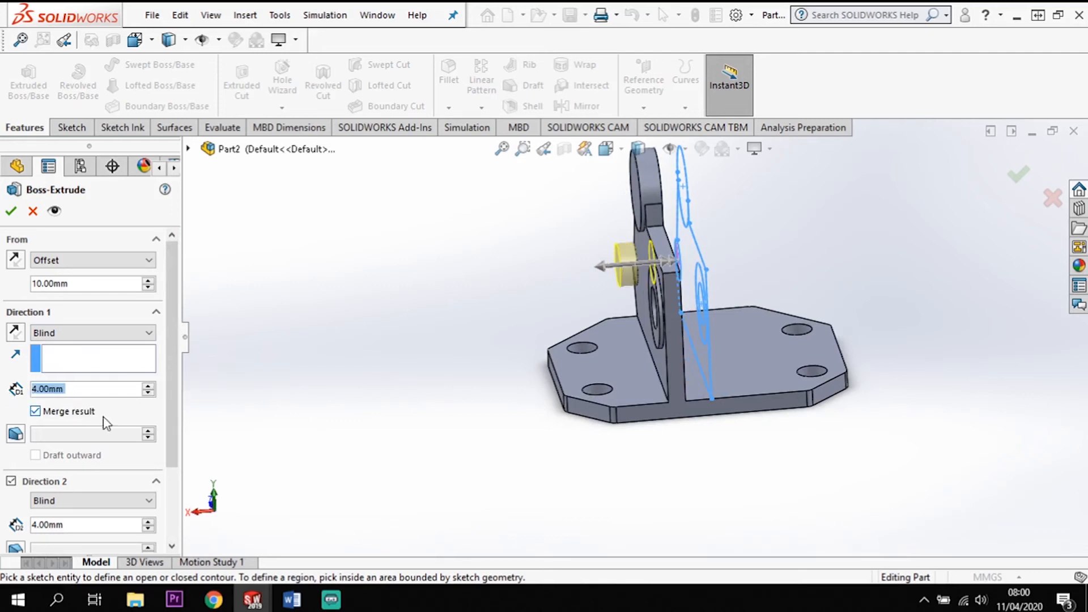
- Try 36/2 as the first-direction depth of the pin extrusion
click(81, 389)
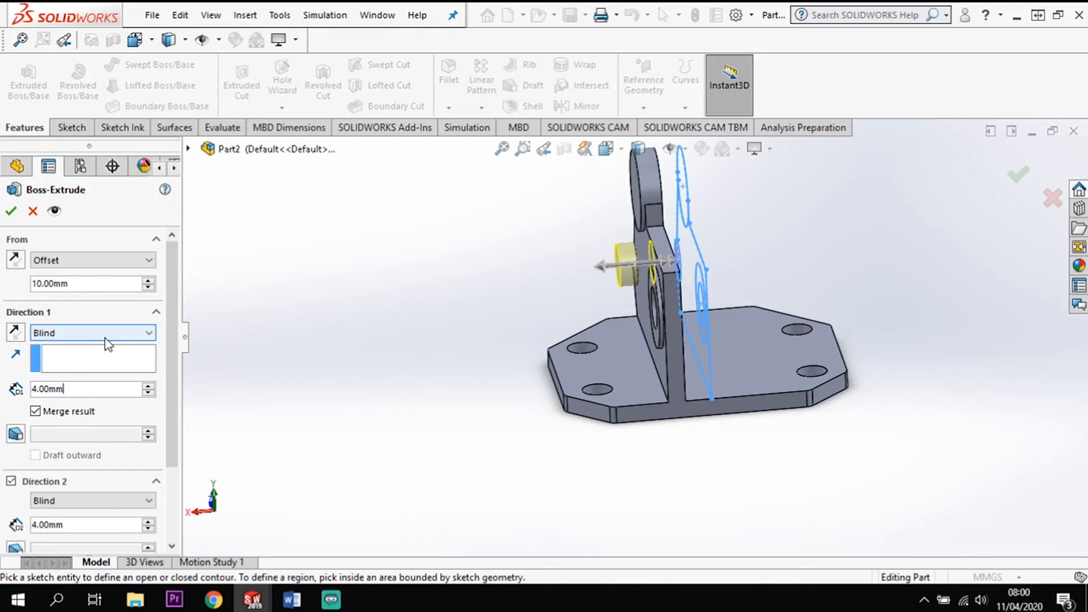
drag(84, 390, 17, 396)
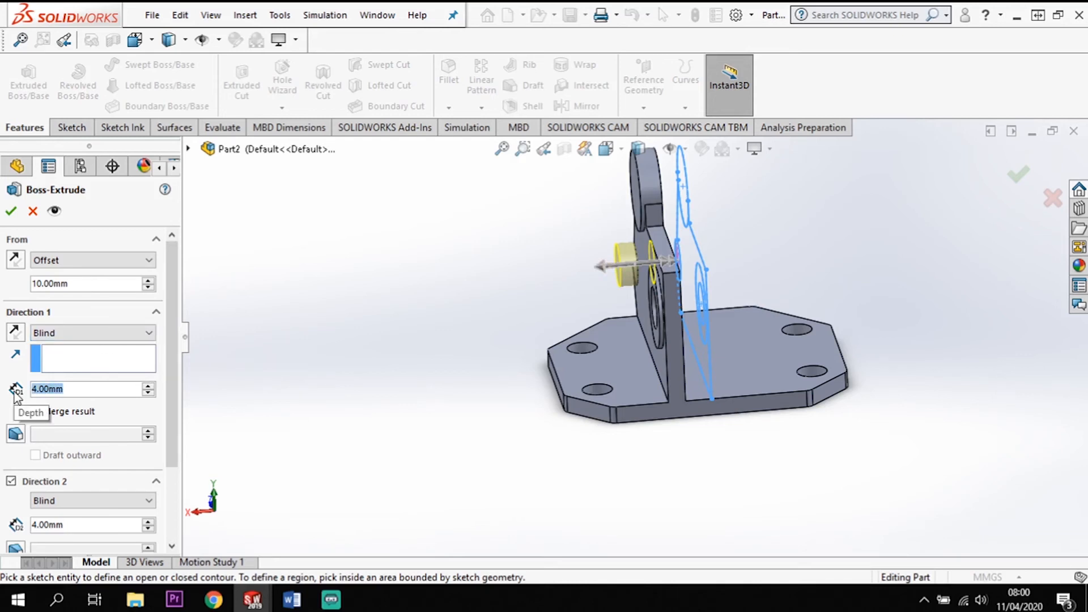
text(36)
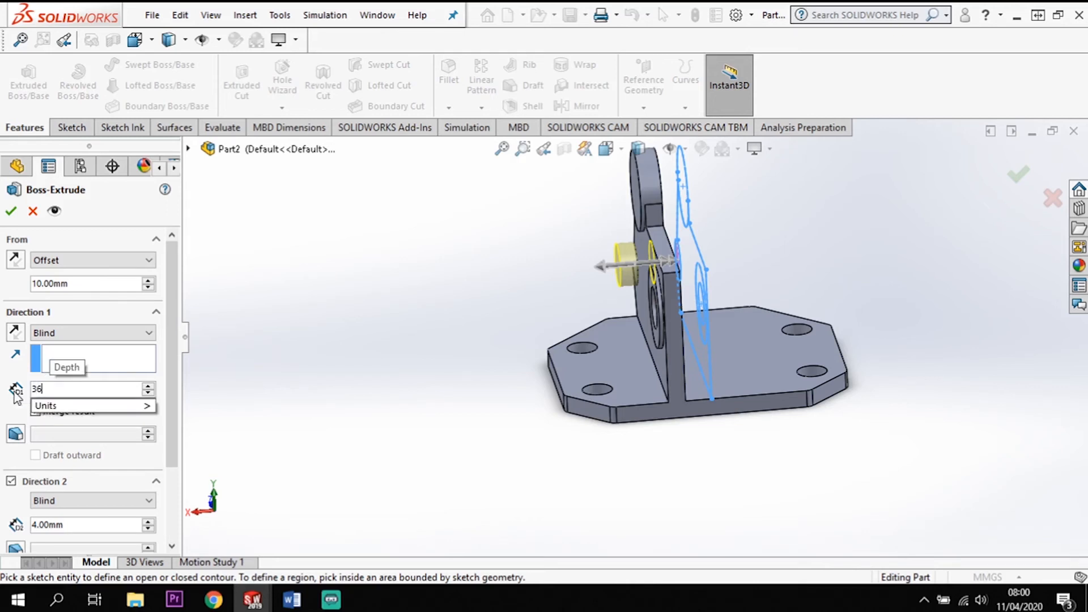
text(/2)
key(Return)
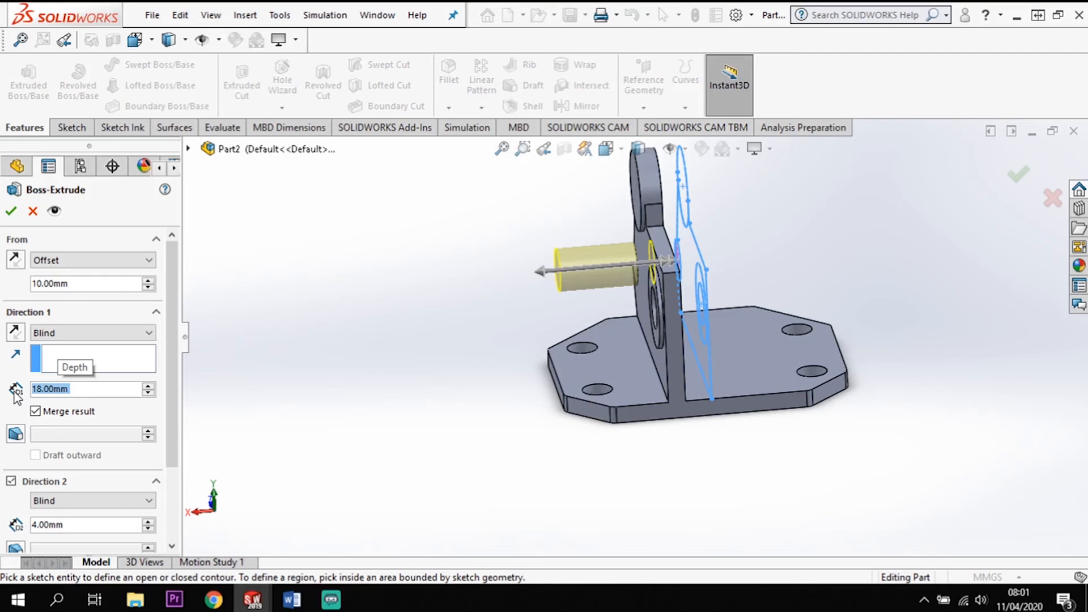
- Set the pin's first-direction depth to 18/2 (9 mm) and complete the extrusion
text(=)
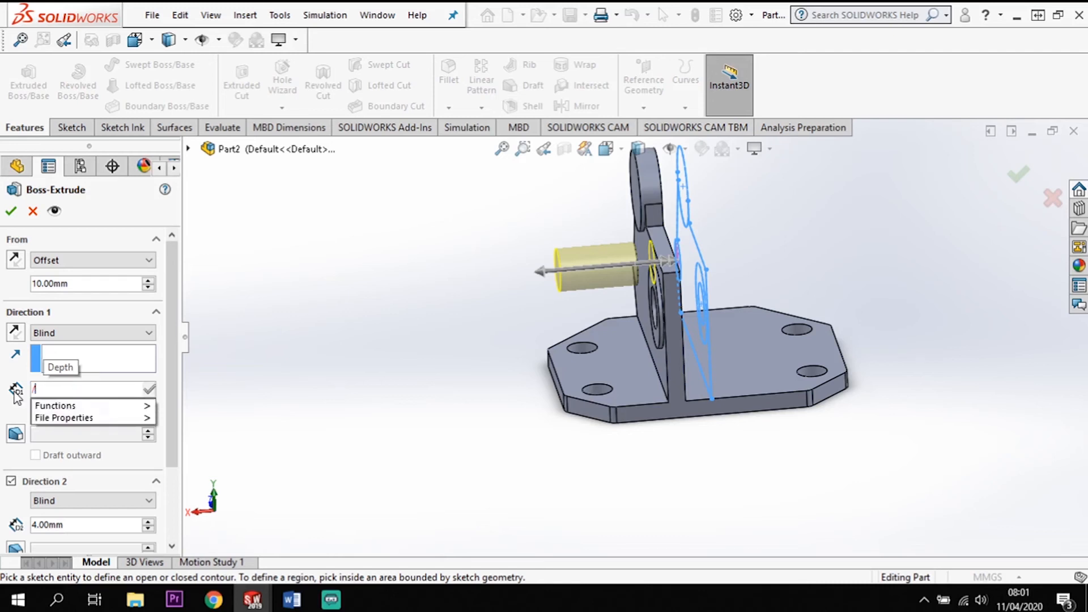
key(BackSpace)
text(18/)
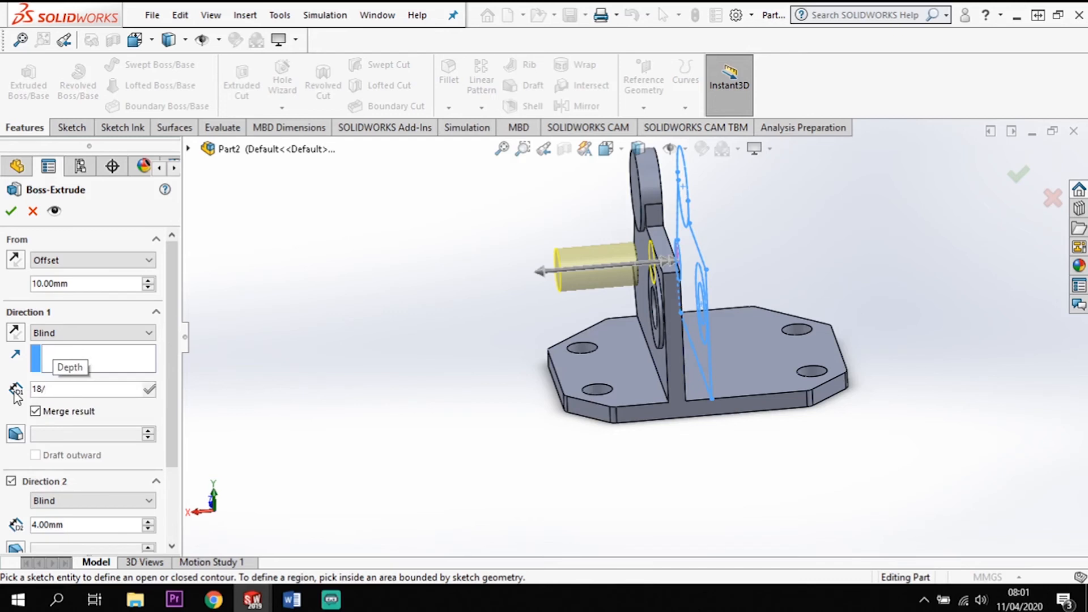
text(2)
key(Return)
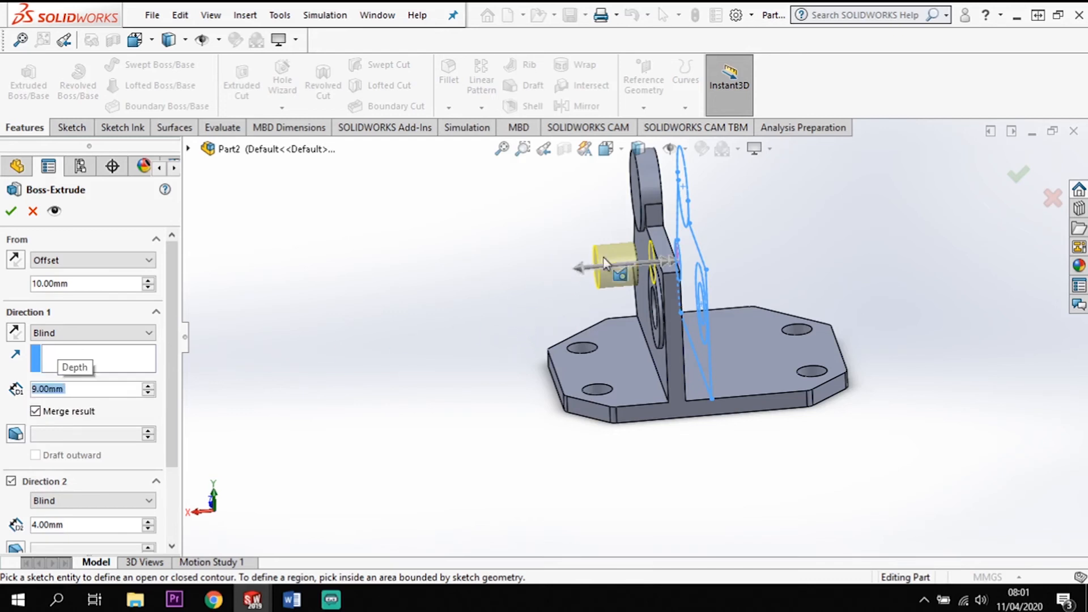
click(11, 211)
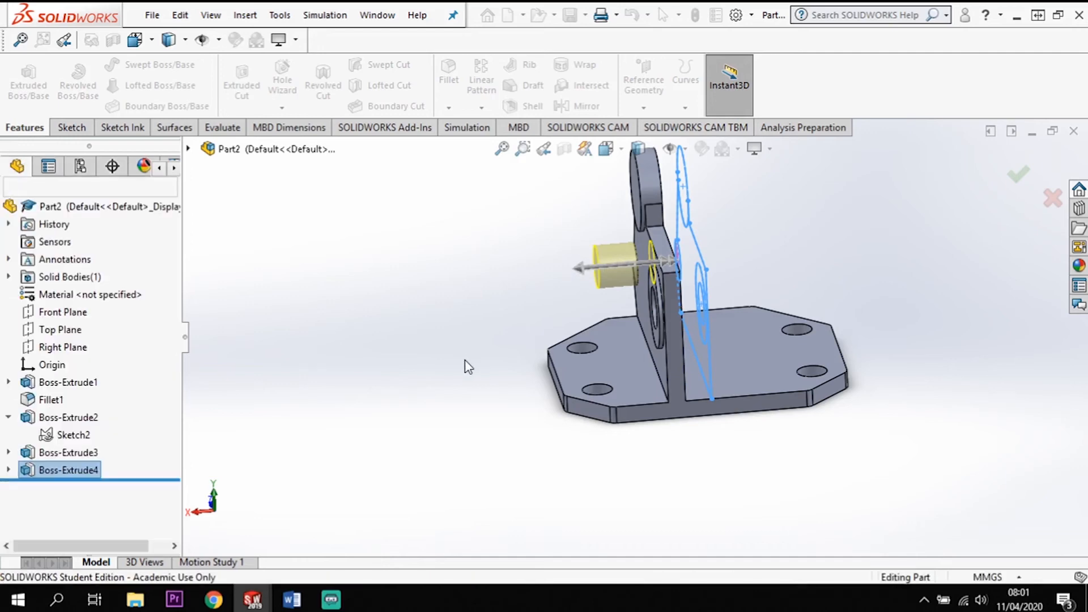
- Start a sketch on the front face of the upper round boss and draw a concentric circle about 12 mm in diameter
middle_drag(448, 409, 743, 312)
scroll(659, 180, down, 4)
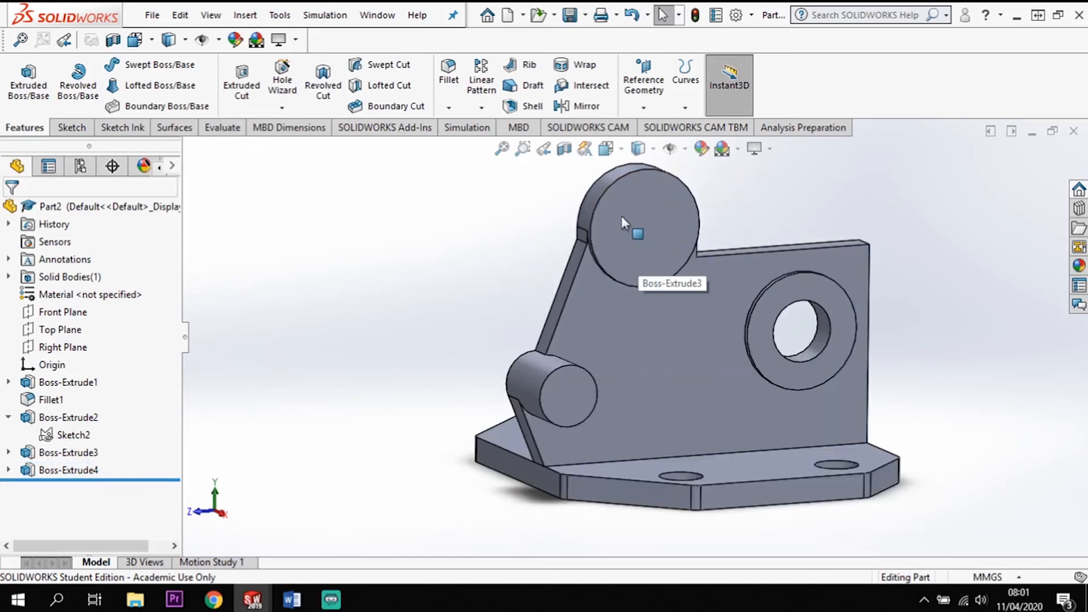
click(648, 223)
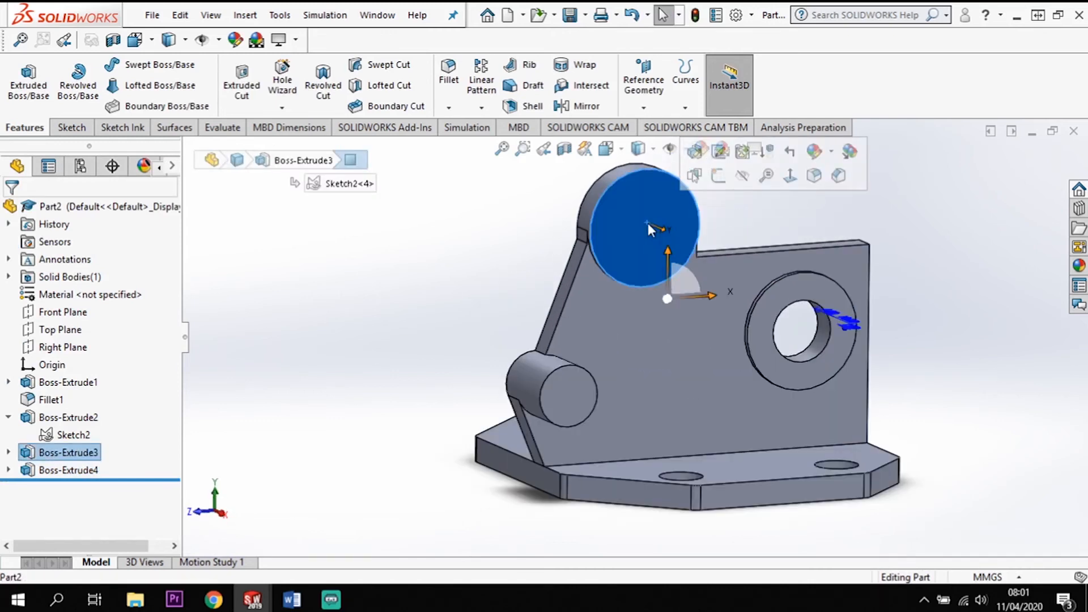
click(717, 174)
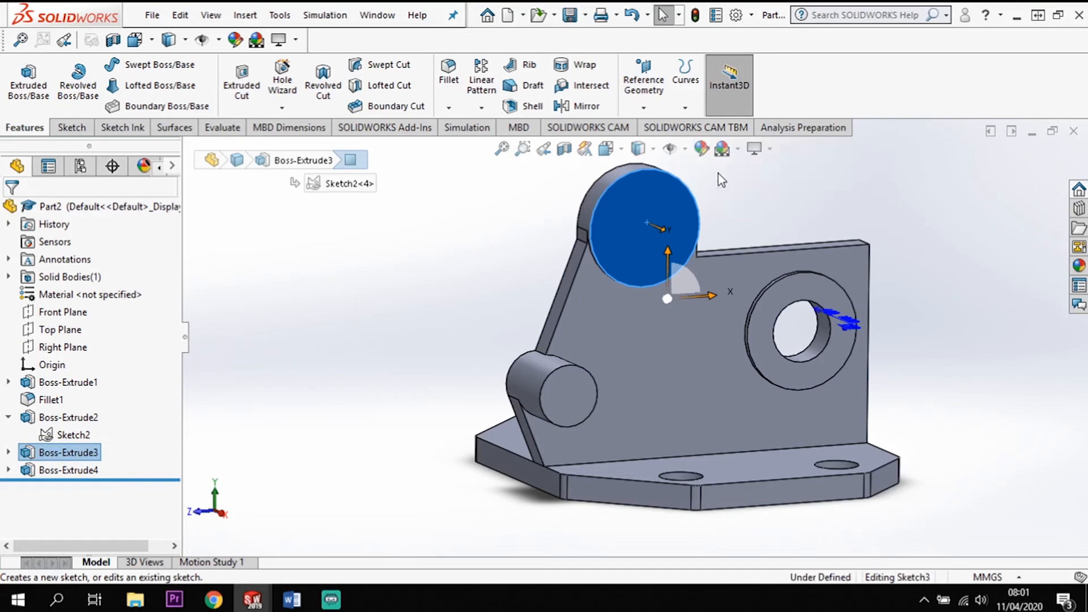
click(136, 65)
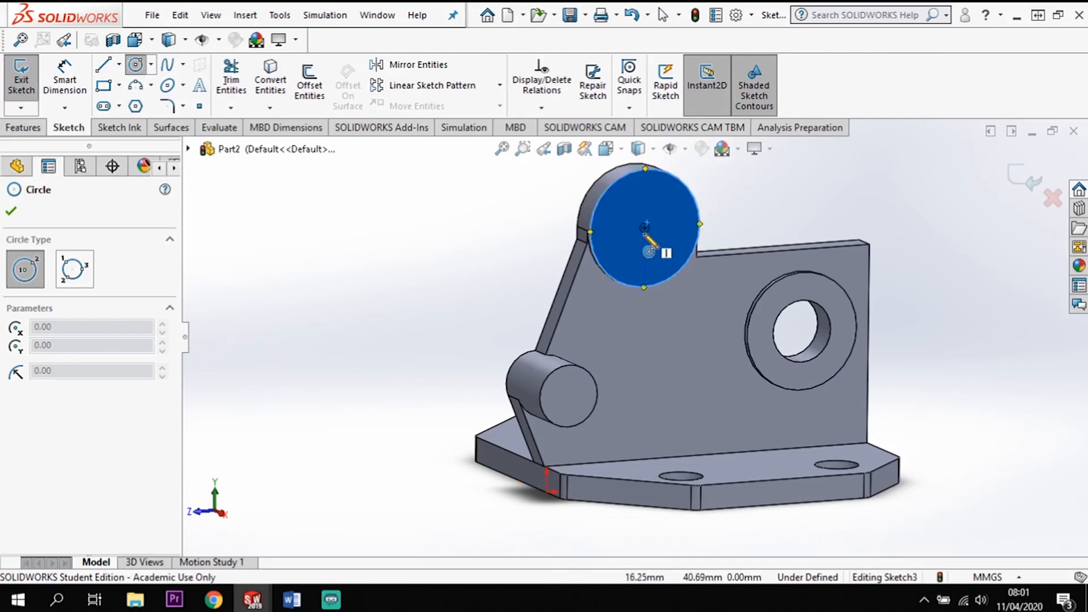
click(645, 228)
click(680, 225)
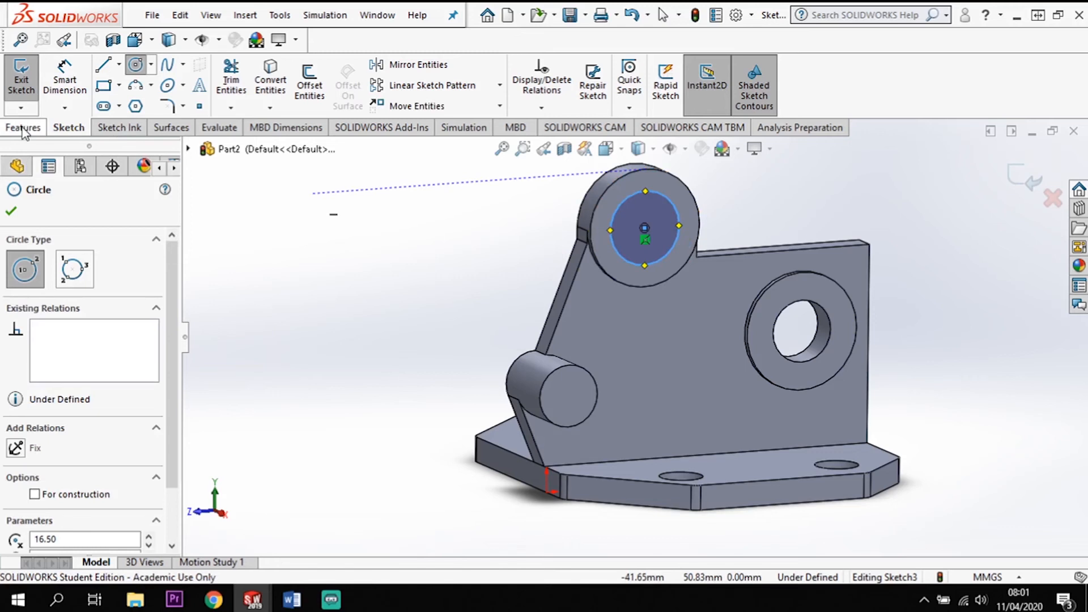
- Dimension the circle on the upper boss to a diameter of 8 mm
click(64, 79)
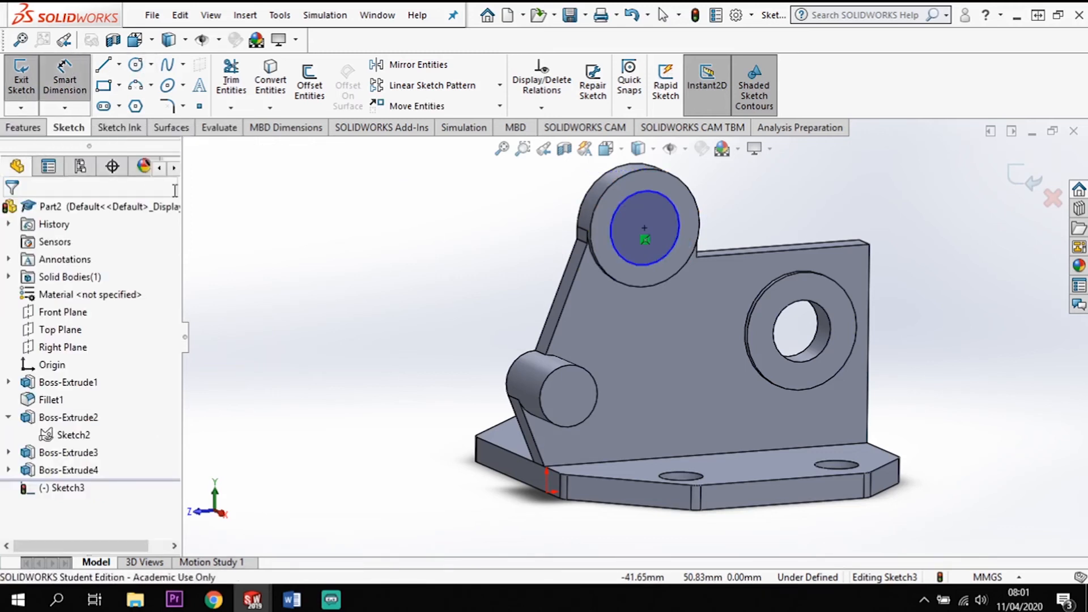
click(669, 204)
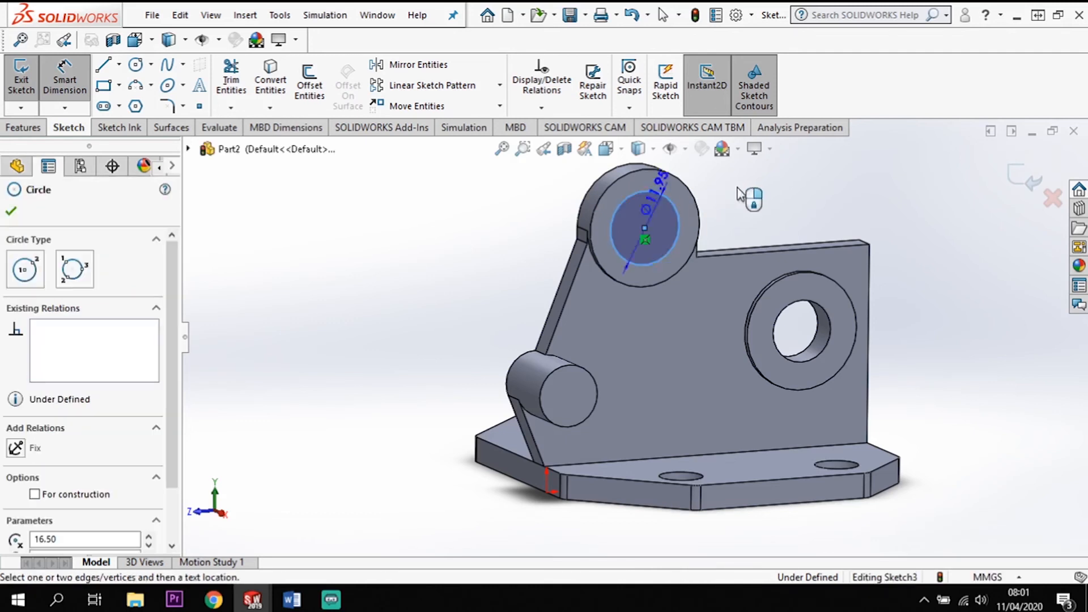
click(746, 190)
text(8)
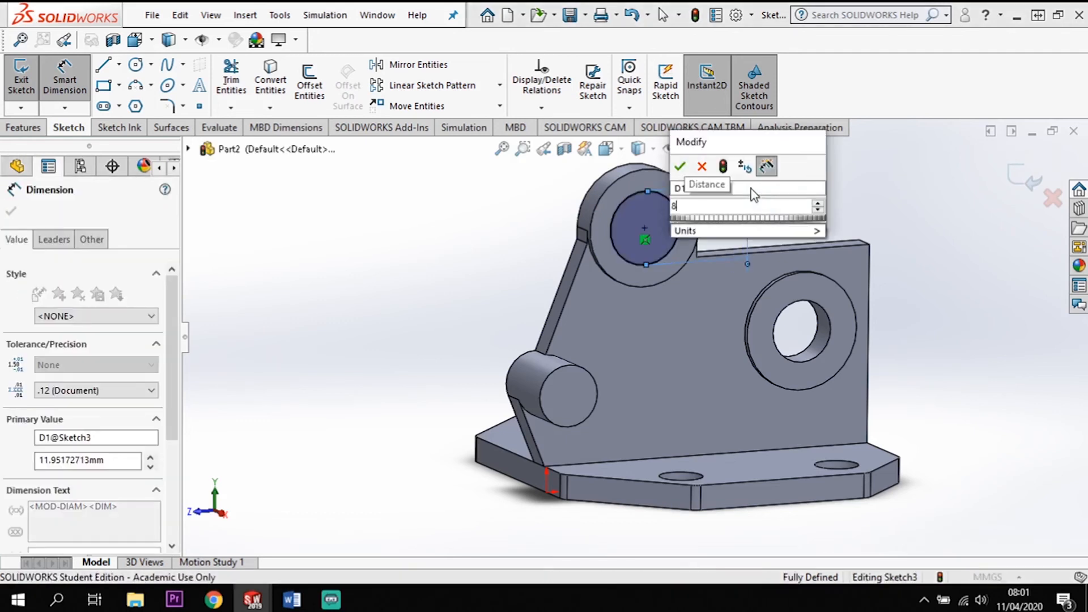
key(Return)
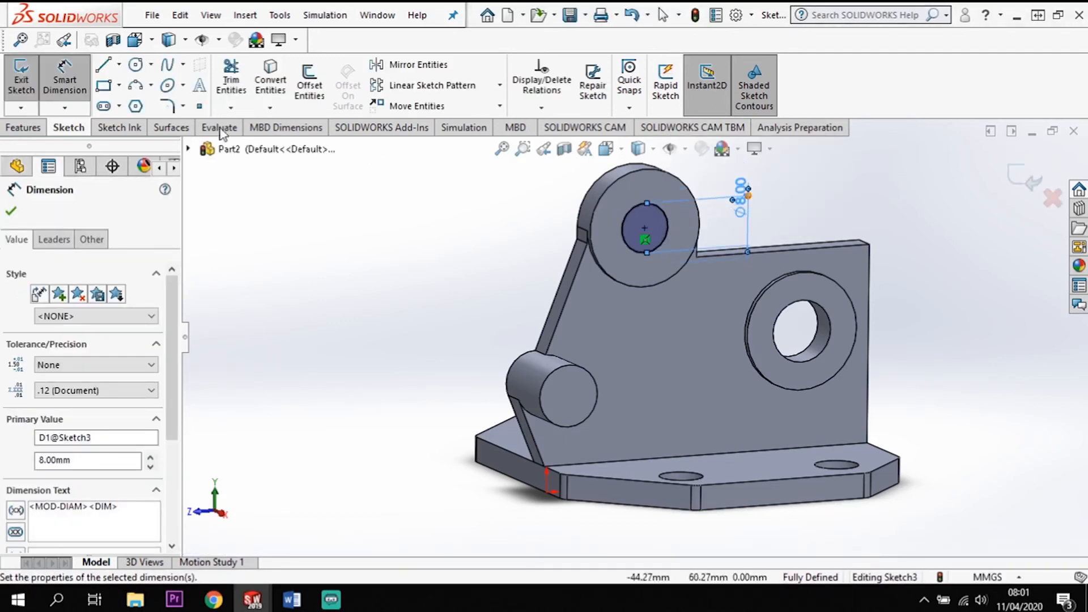
- Cut the 8 mm circle through the upper boss with an extruded cut set to Through All
click(24, 128)
click(241, 79)
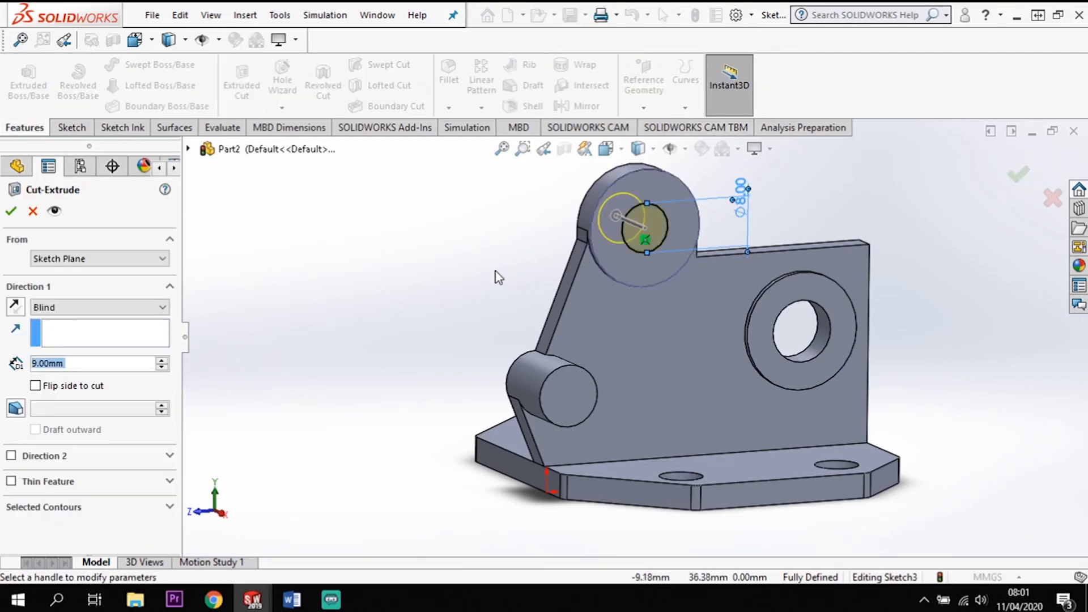
middle_drag(508, 276, 301, 259)
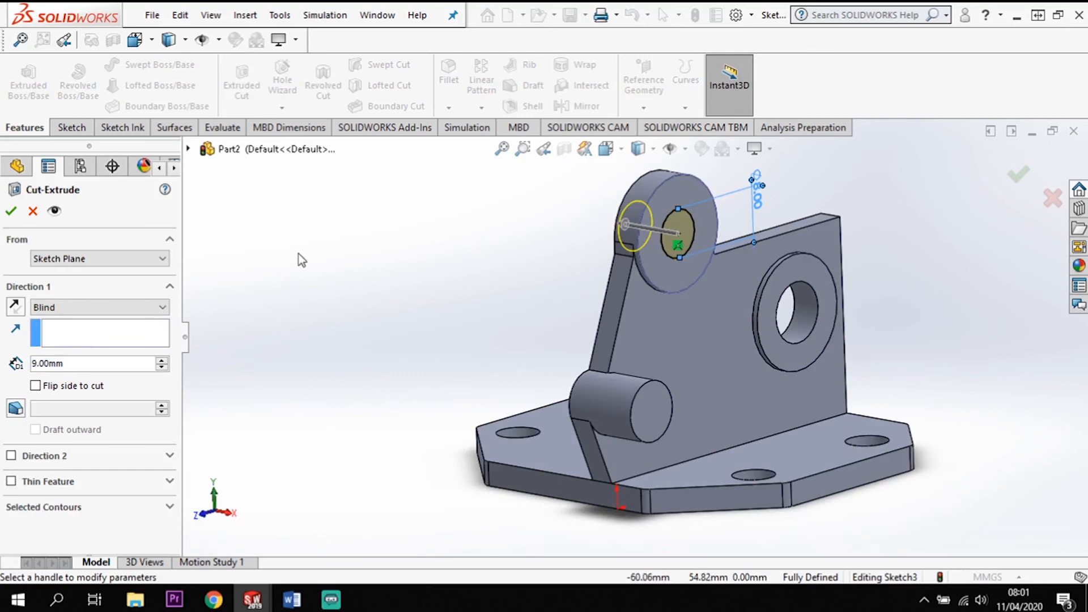
click(136, 307)
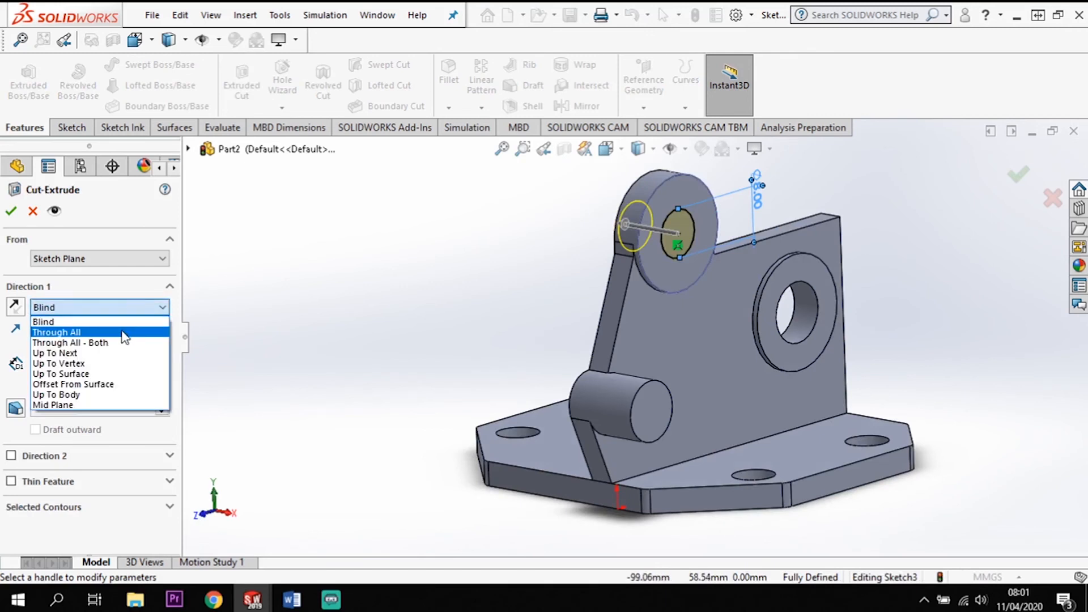
click(122, 333)
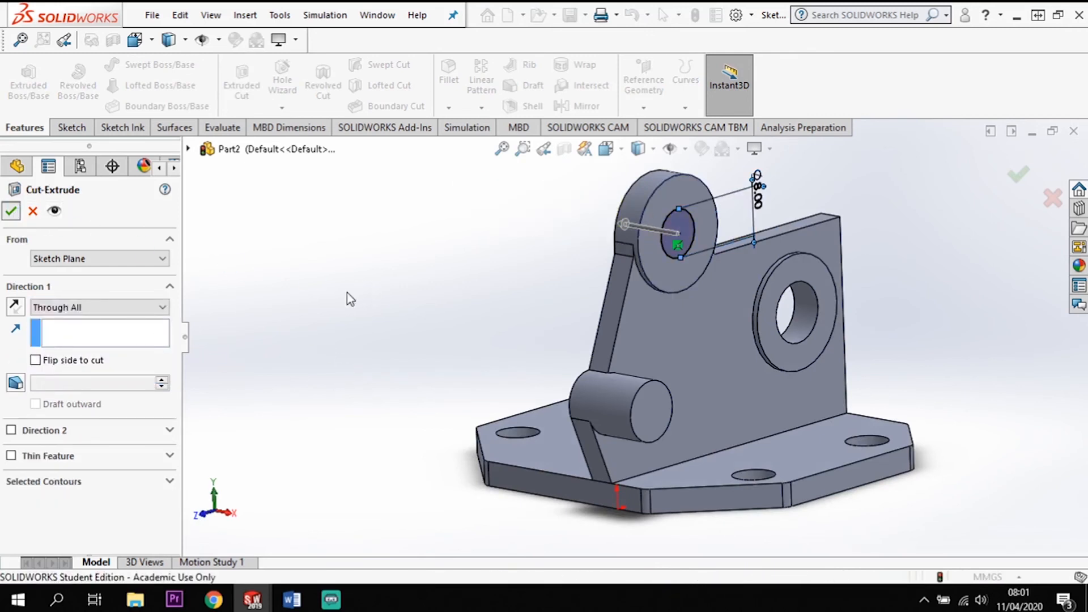
key(Return)
- Fillet the upright's free upper corner and both edges where the upright meets the base plate with a 2 mm radius
middle_drag(347, 293, 390, 290)
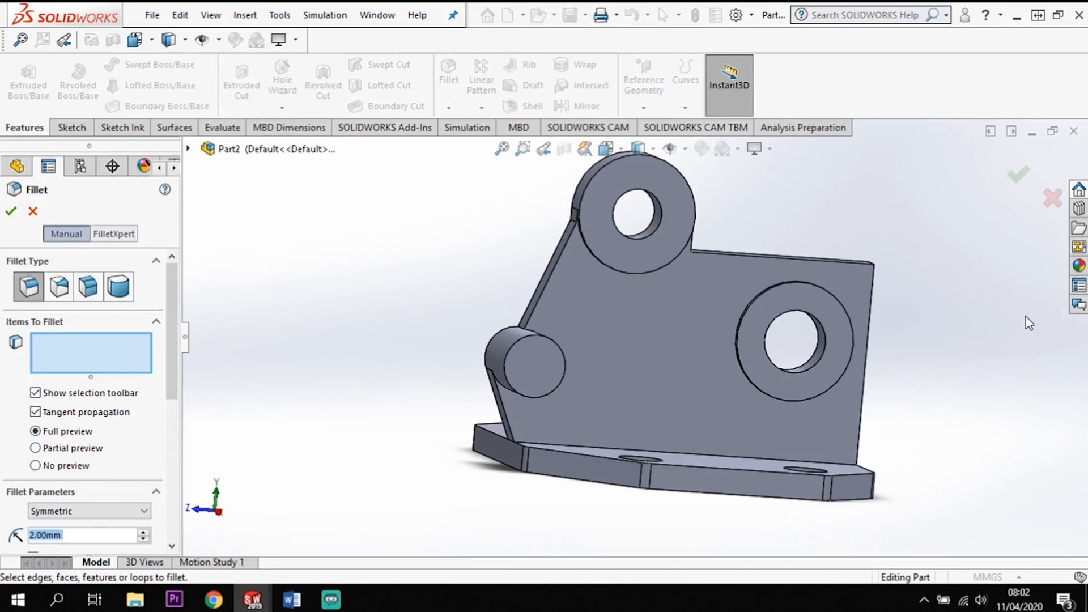
middle_drag(996, 324, 794, 326)
click(784, 297)
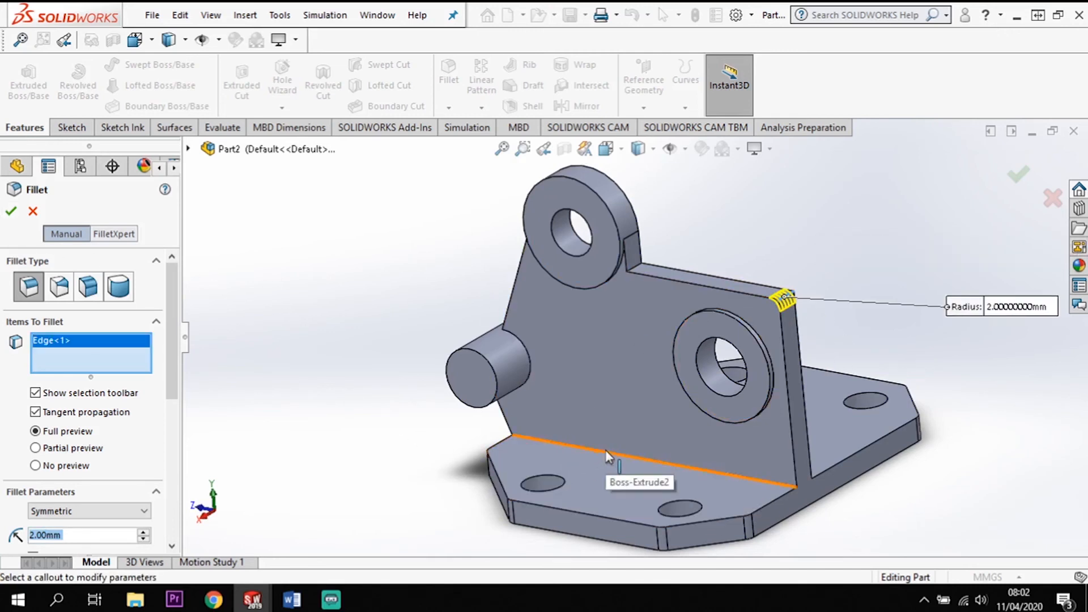
click(644, 471)
middle_drag(882, 498, 807, 474)
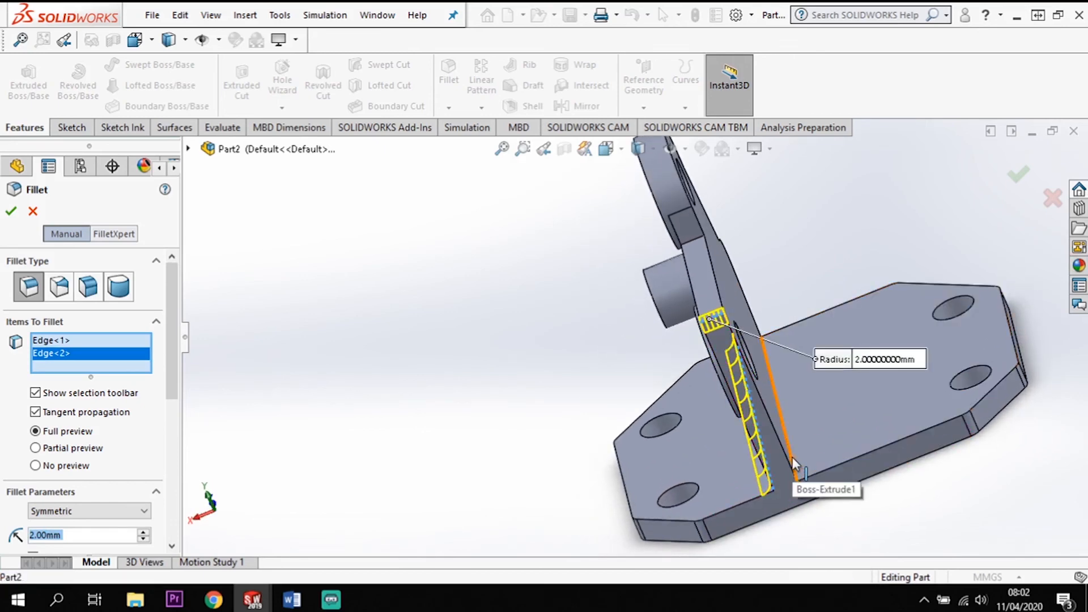
click(792, 457)
middle_drag(855, 537, 922, 486)
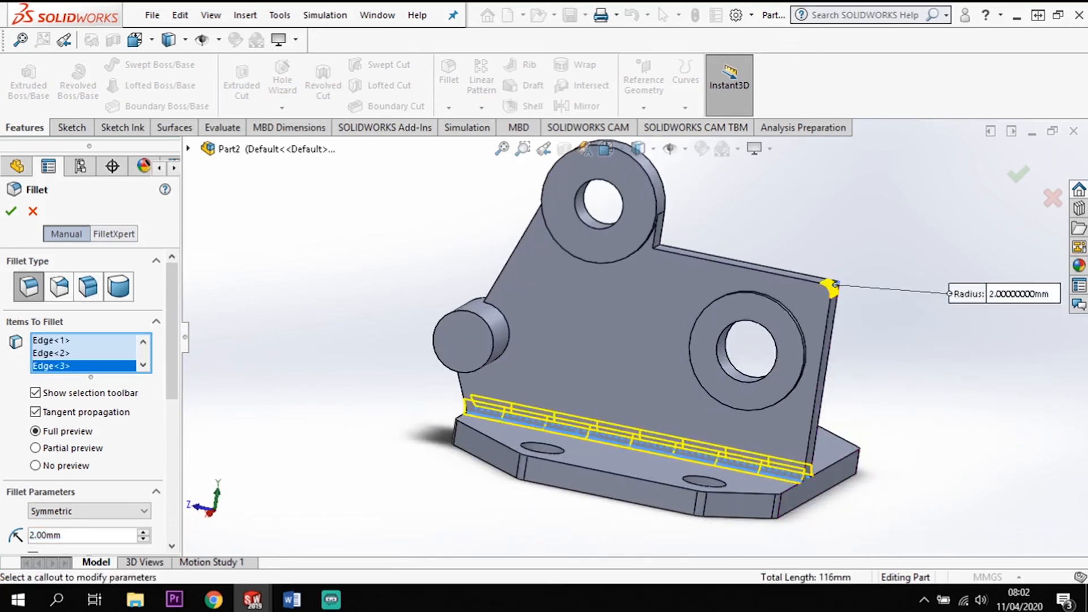
click(10, 211)
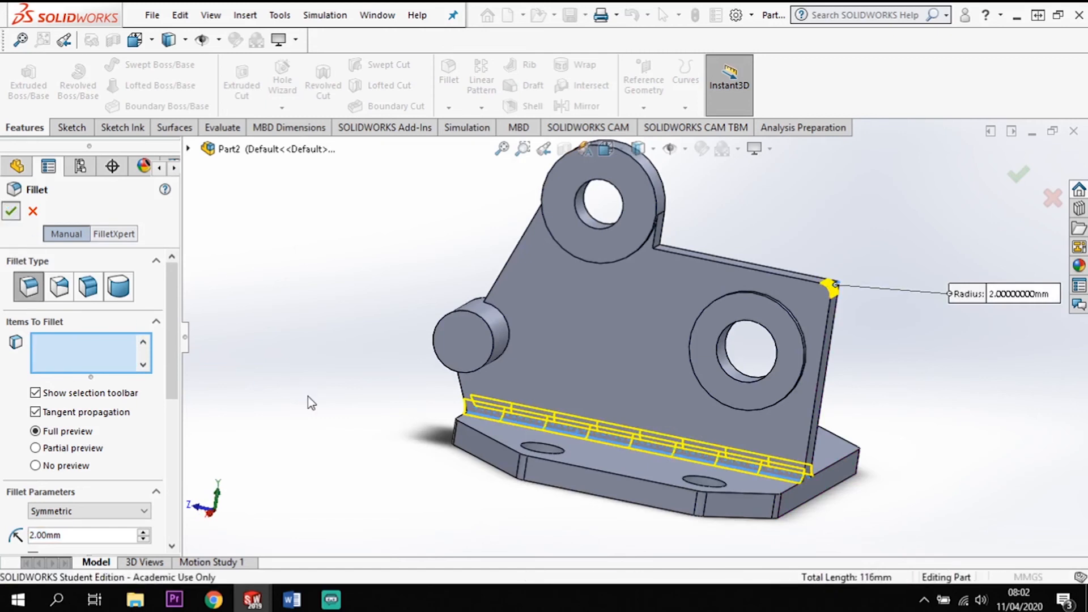
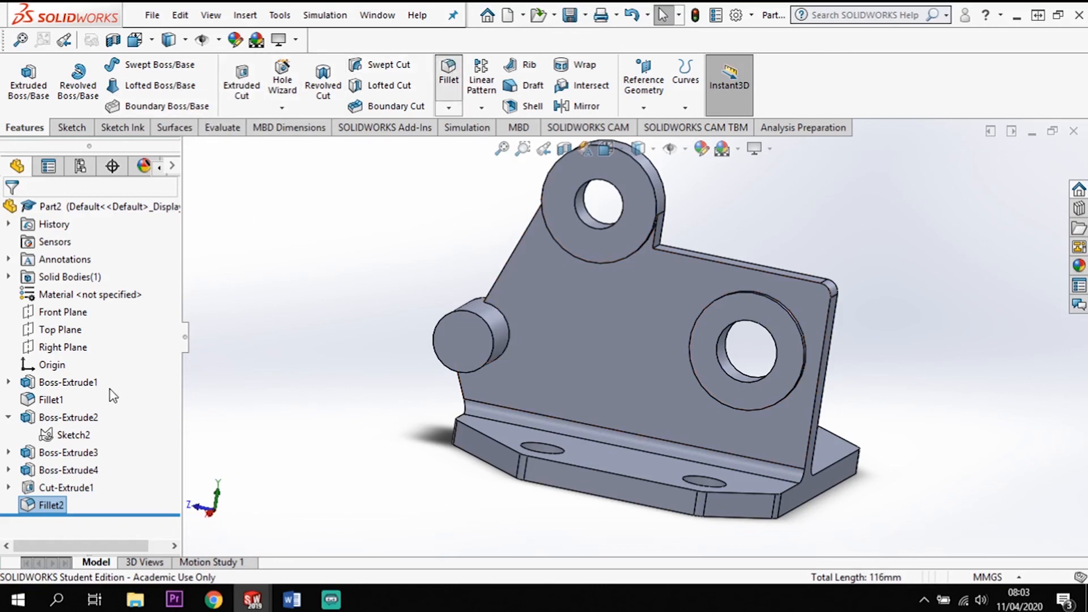
- Add a 0.5 mm fillet along the edges where the upper boss and the larger ring boss meet the upright's face
key(Return)
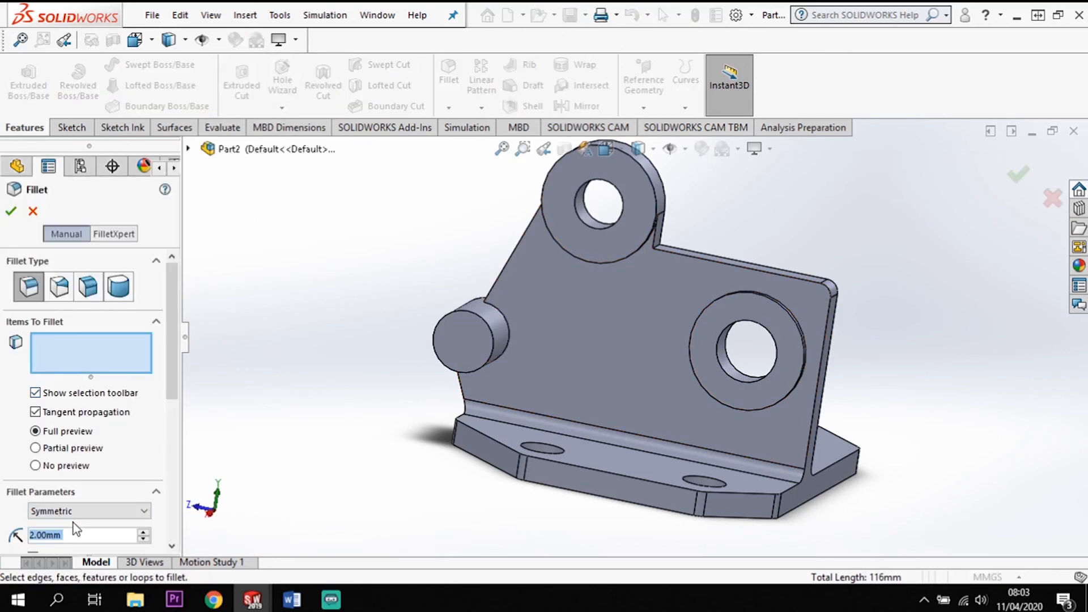
text(0.5)
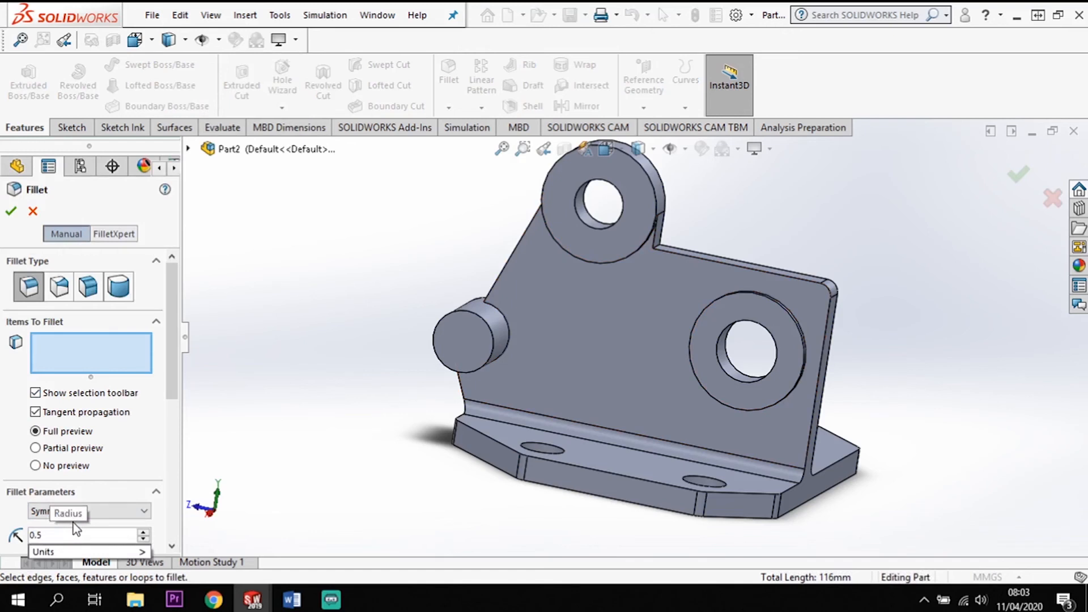
key(Return)
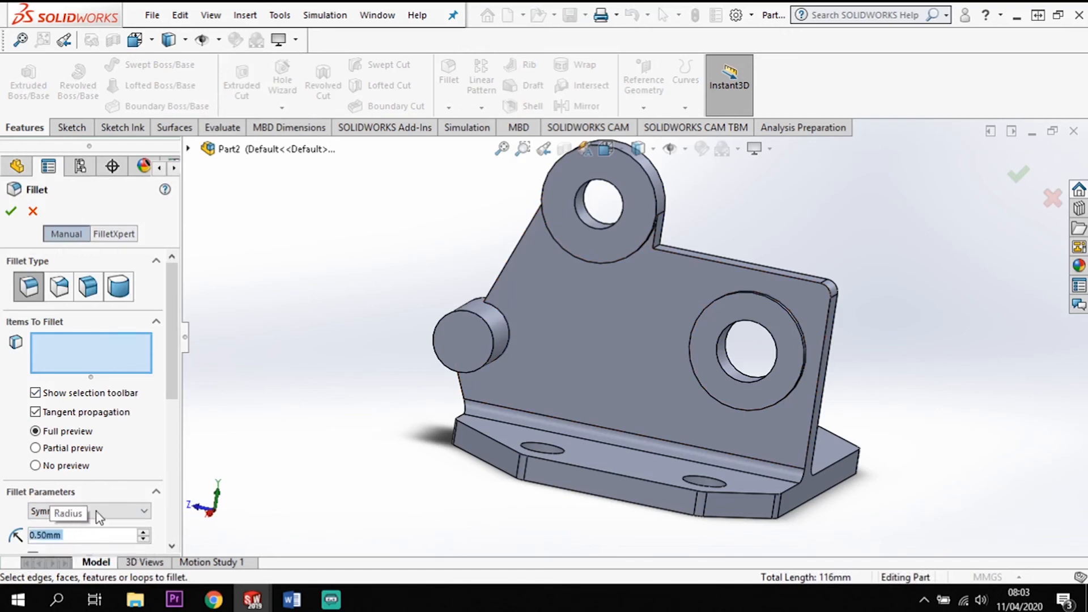
middle_drag(641, 273, 619, 229)
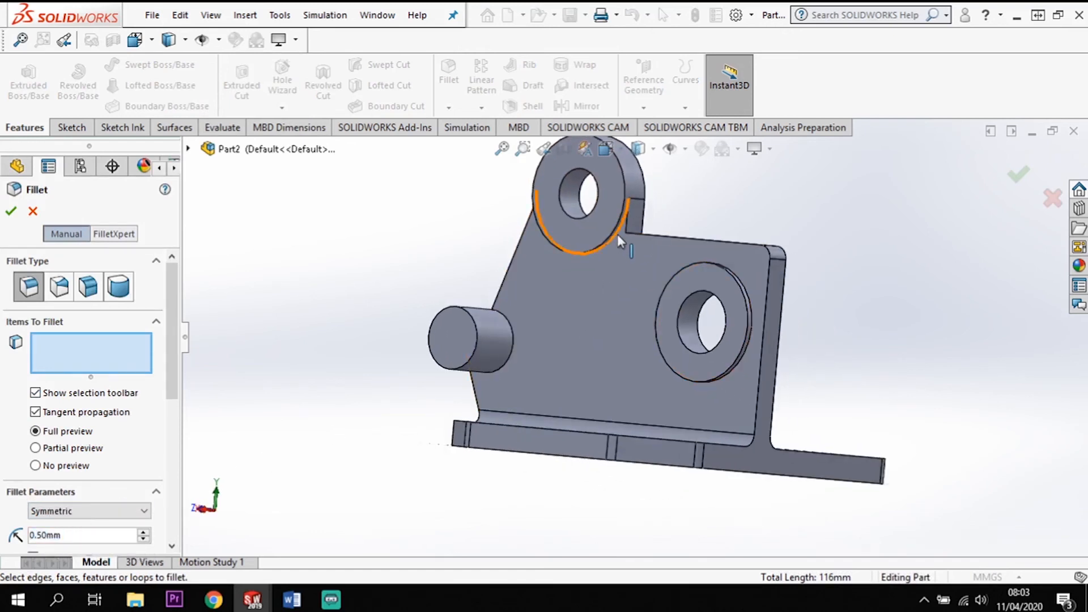
click(617, 233)
middle_drag(627, 308, 644, 360)
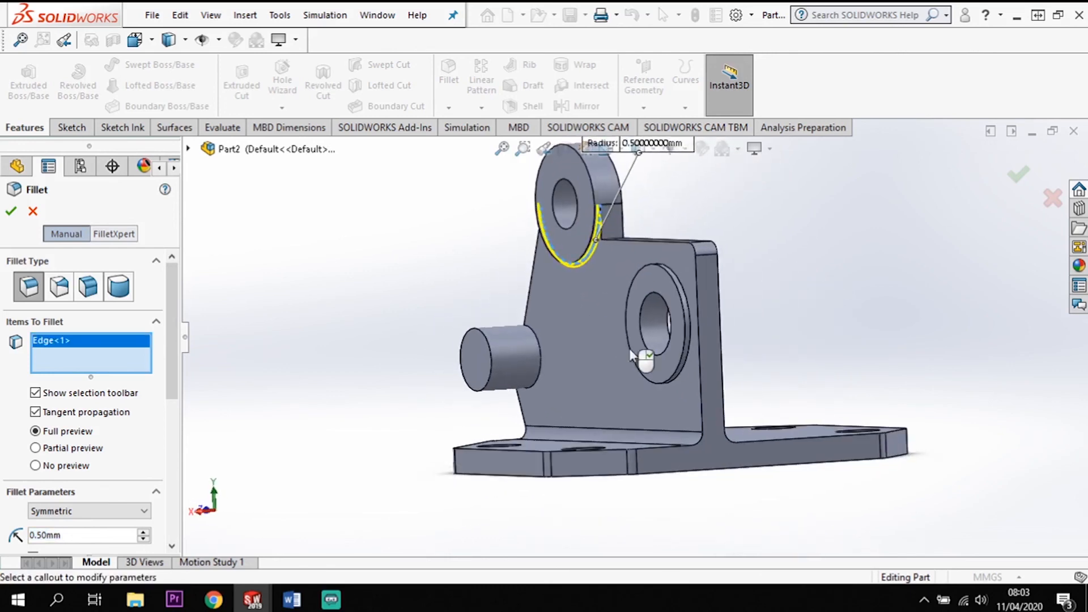
click(687, 365)
middle_drag(548, 381, 605, 401)
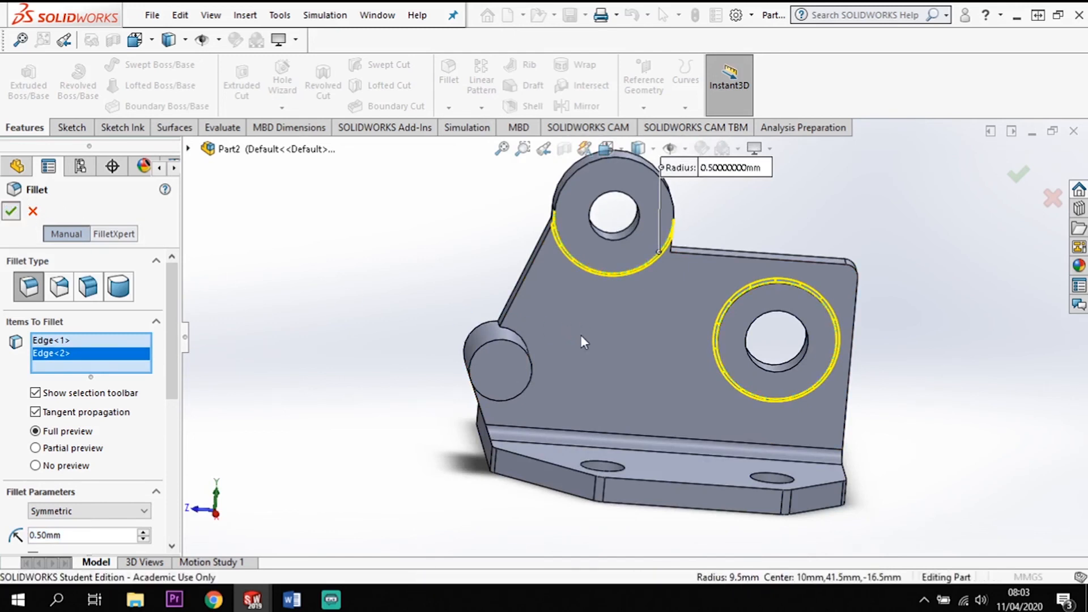
key(Return)
- Edit the 2 mm fillet to include the two corner edges where the upright's sloped and top sides meet the upper boss
middle_drag(594, 336, 566, 304)
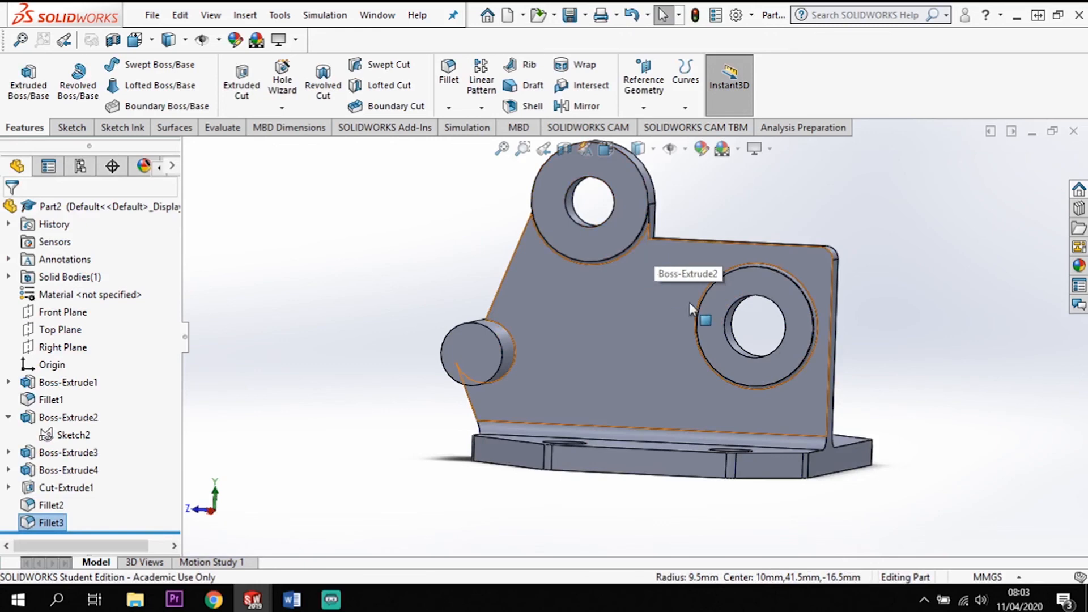
middle_drag(652, 286, 587, 232)
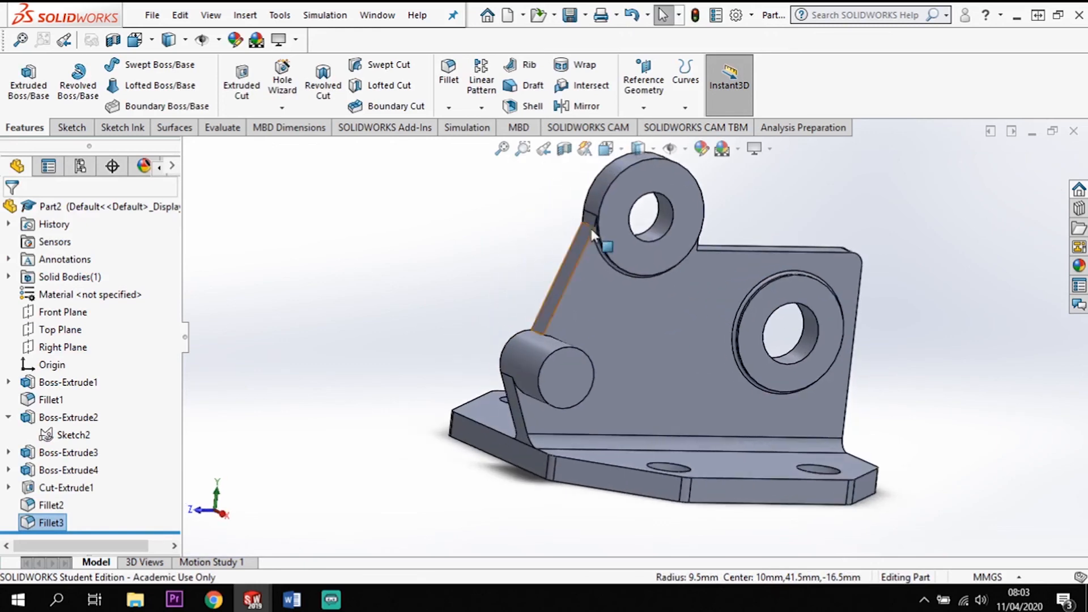
click(291, 452)
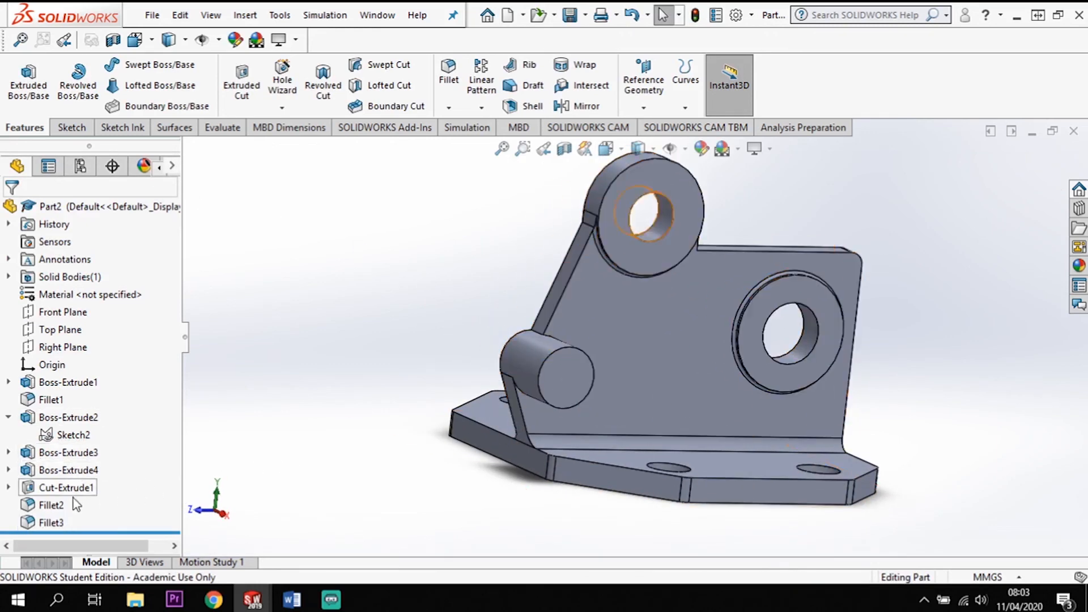
right_click(63, 510)
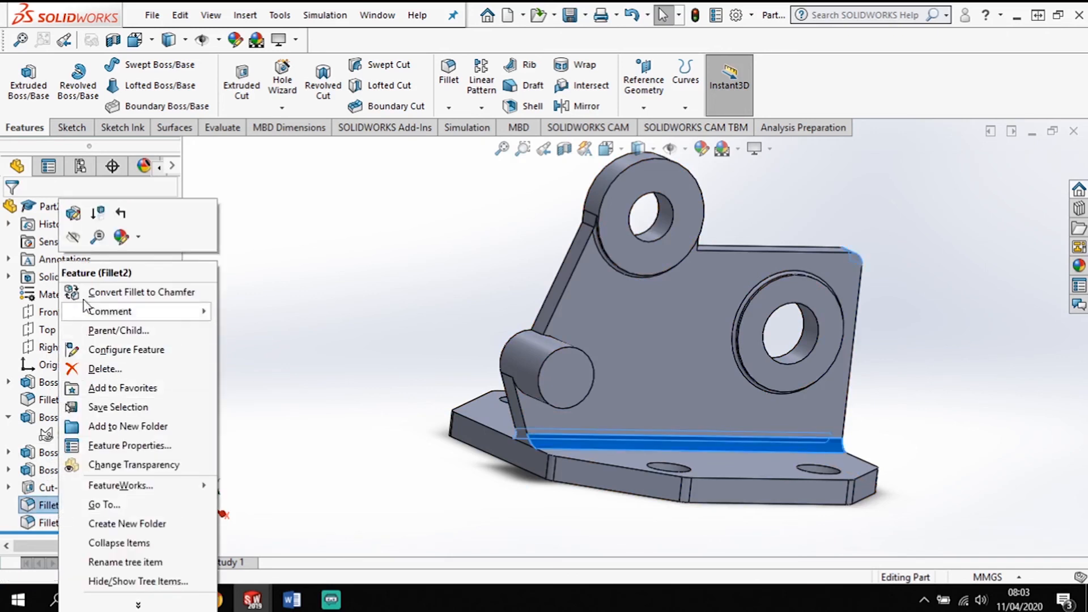
click(75, 213)
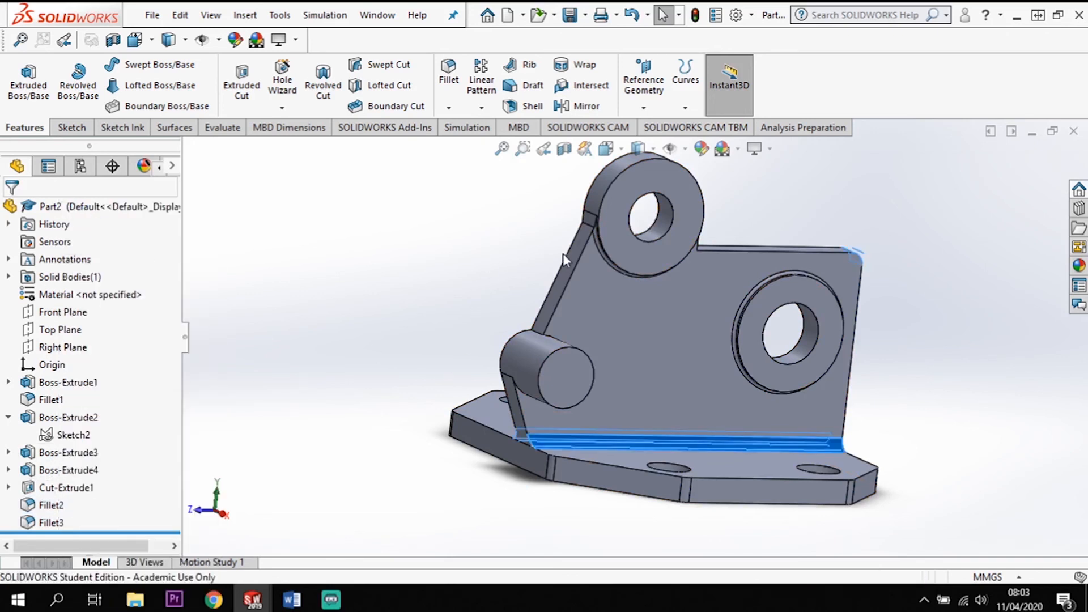
click(591, 230)
middle_drag(618, 332, 615, 253)
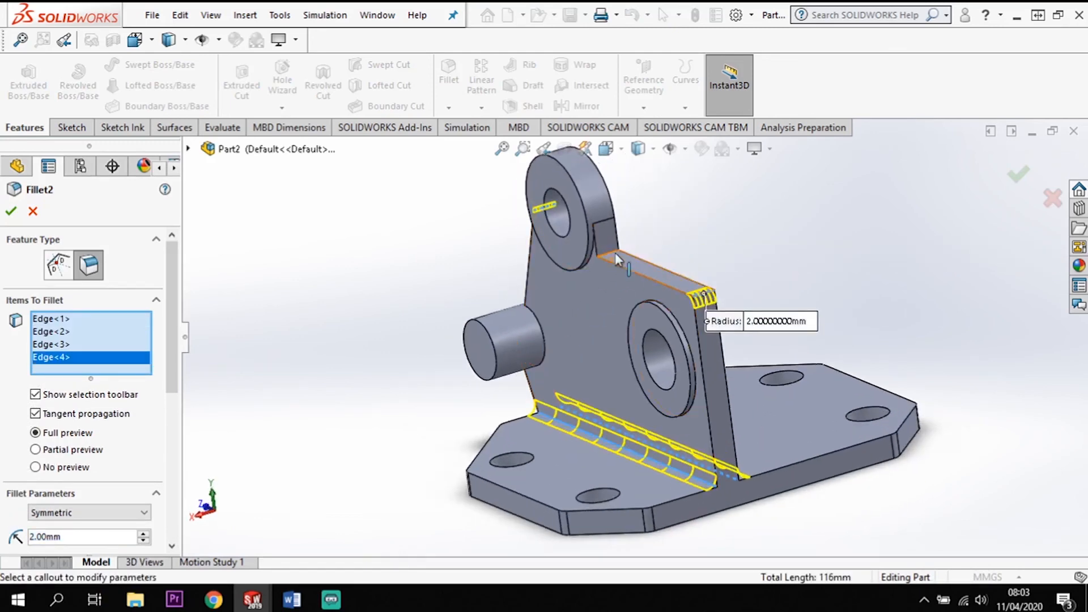
click(615, 253)
middle_drag(573, 331, 619, 304)
right_click(619, 305)
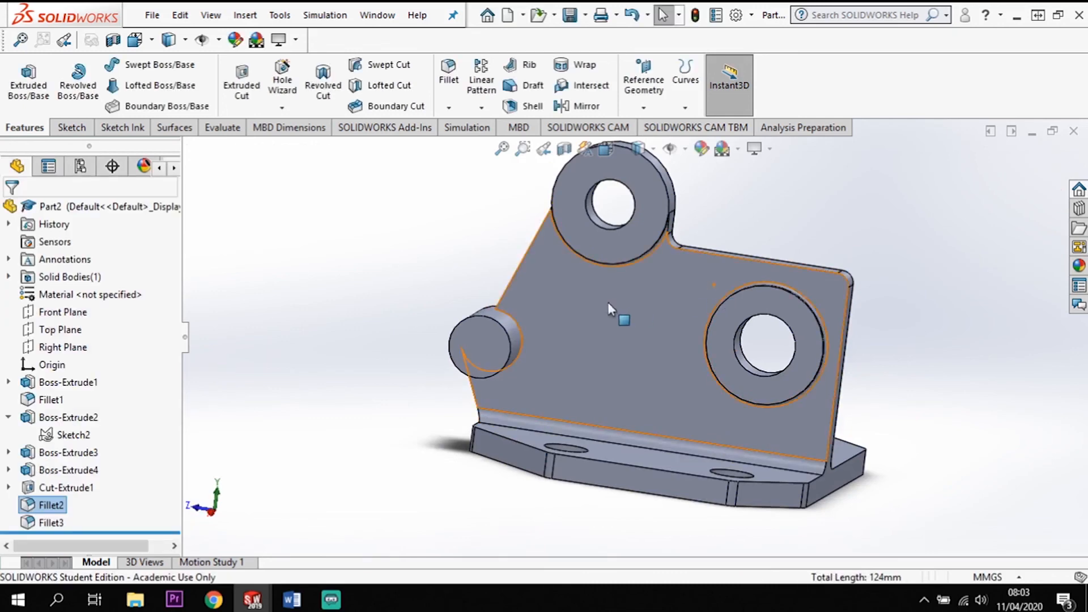
- Mirror the whole solid body about the Right Plane with Merge solids enabled
middle_drag(413, 242, 402, 264)
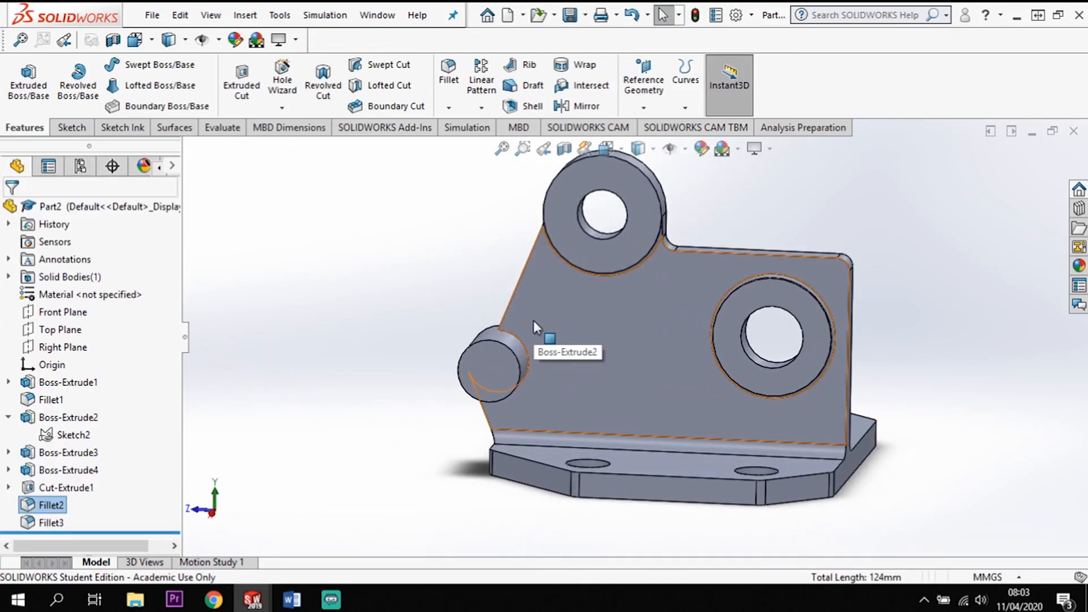
scroll(624, 345, up, 2)
middle_drag(794, 471, 782, 498)
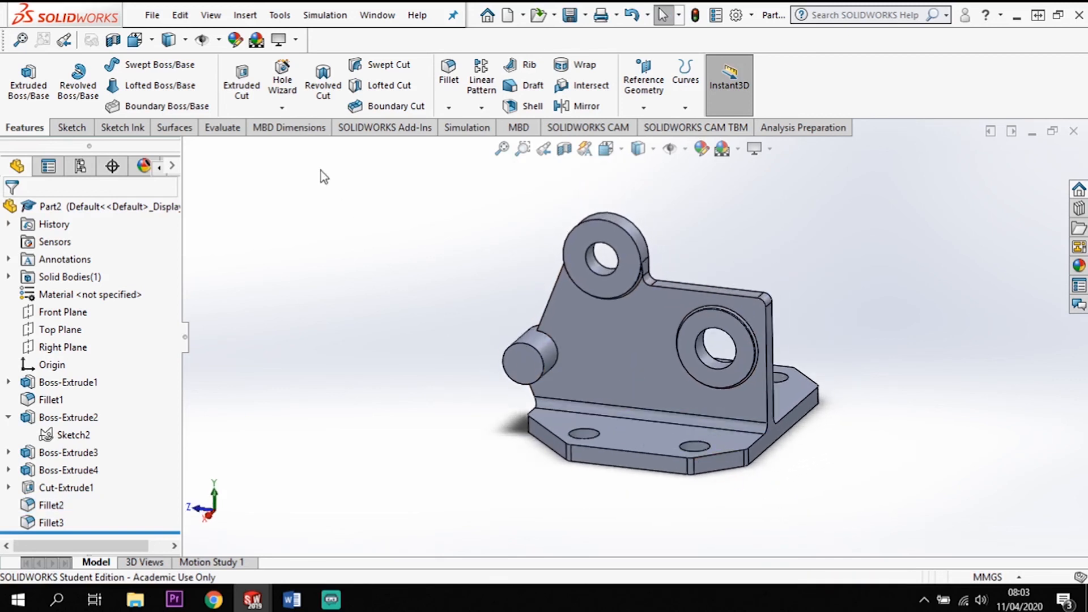
middle_drag(855, 352, 964, 352)
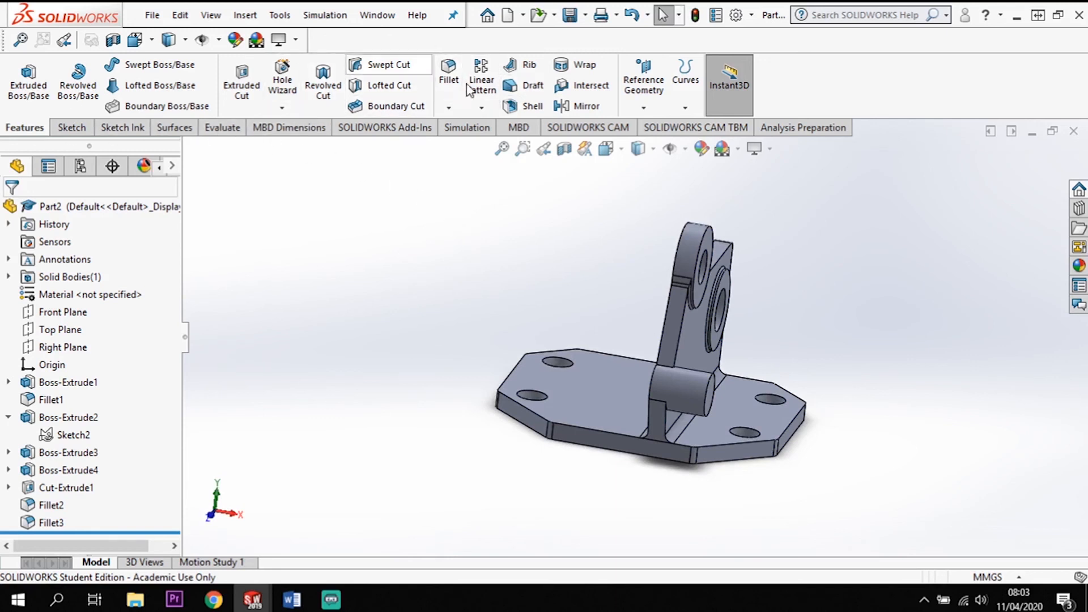
click(580, 106)
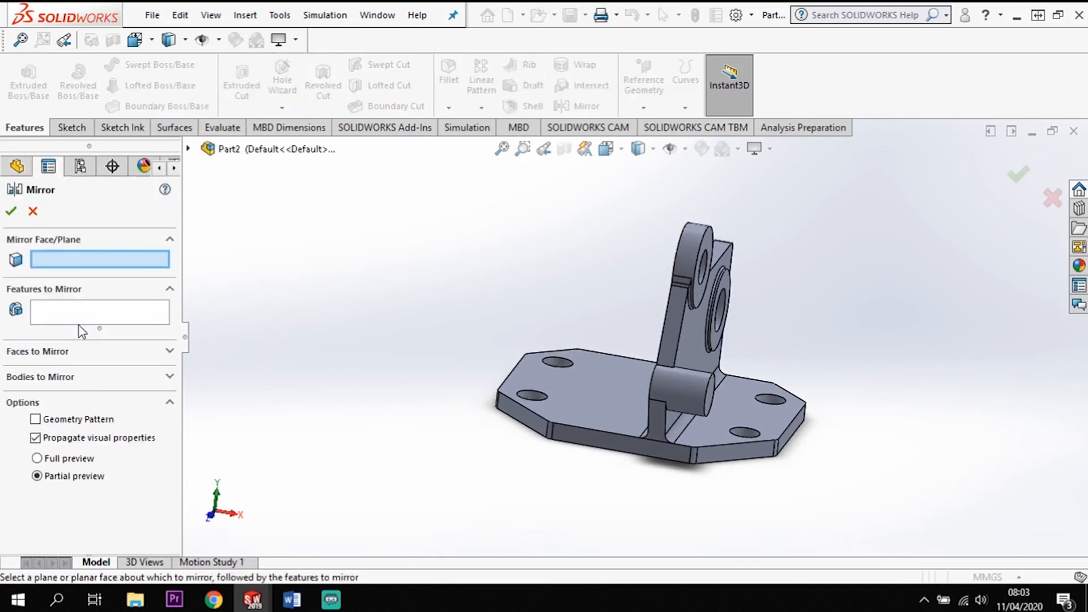
click(168, 377)
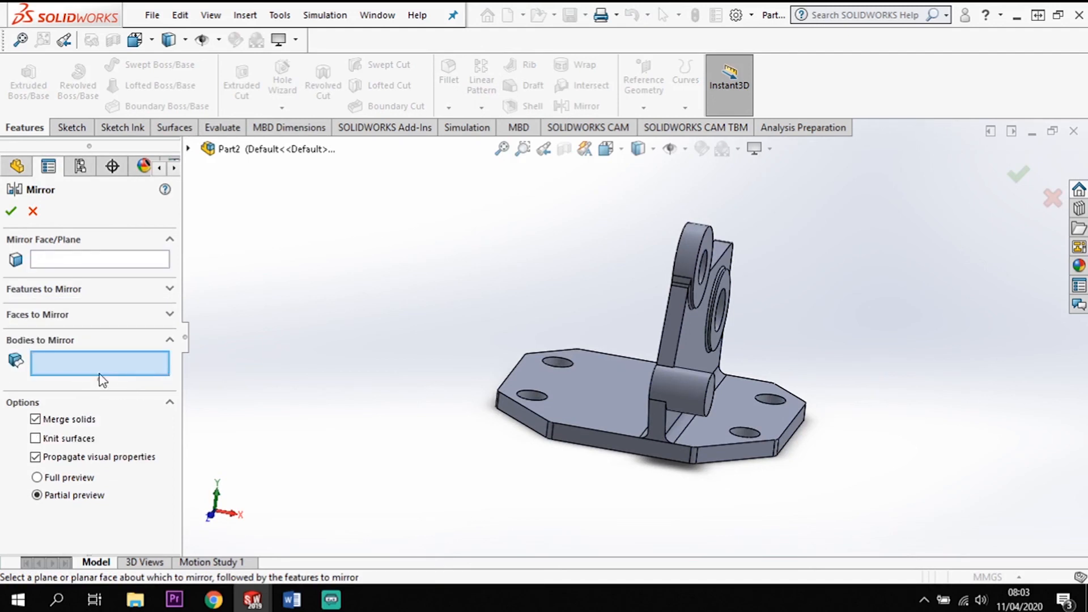
click(697, 330)
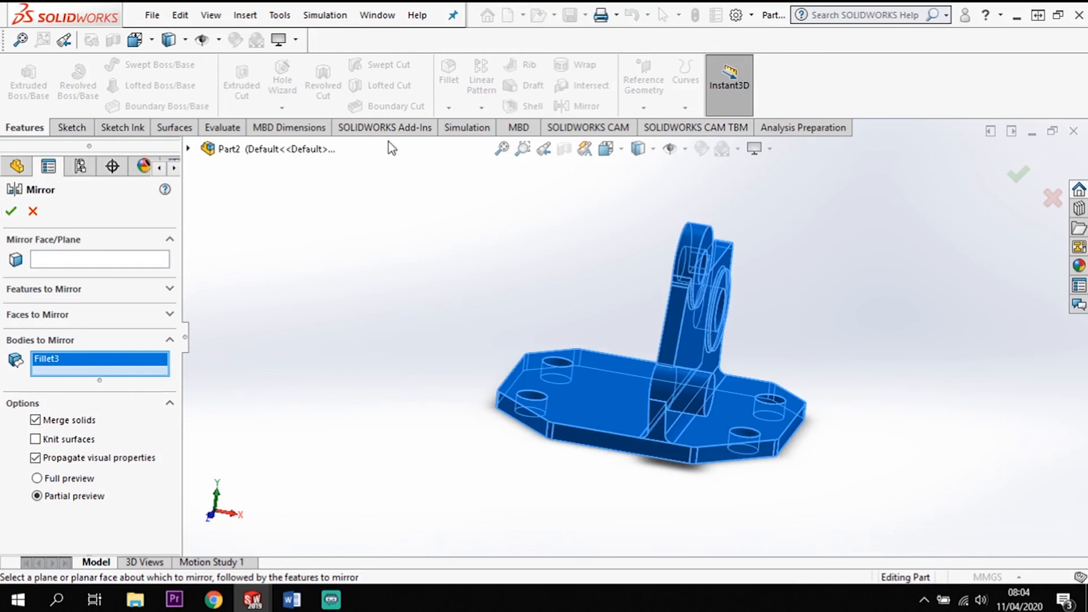
click(98, 261)
click(188, 149)
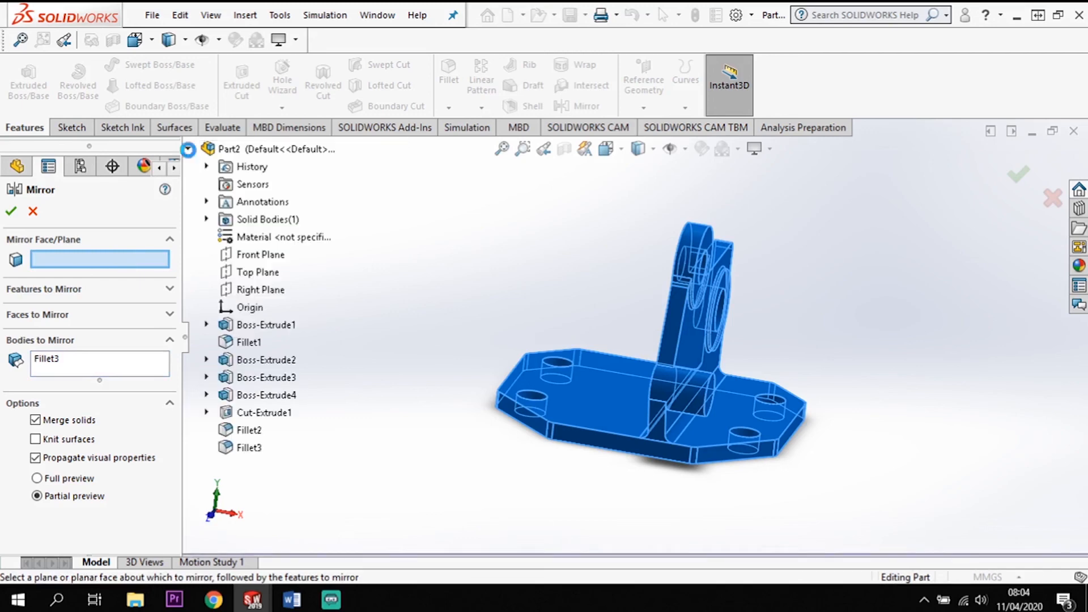
click(244, 290)
mouse_move(508, 436)
middle_down()
mouse_move(567, 440)
mouse_move(500, 441)
middle_up()
click(11, 211)
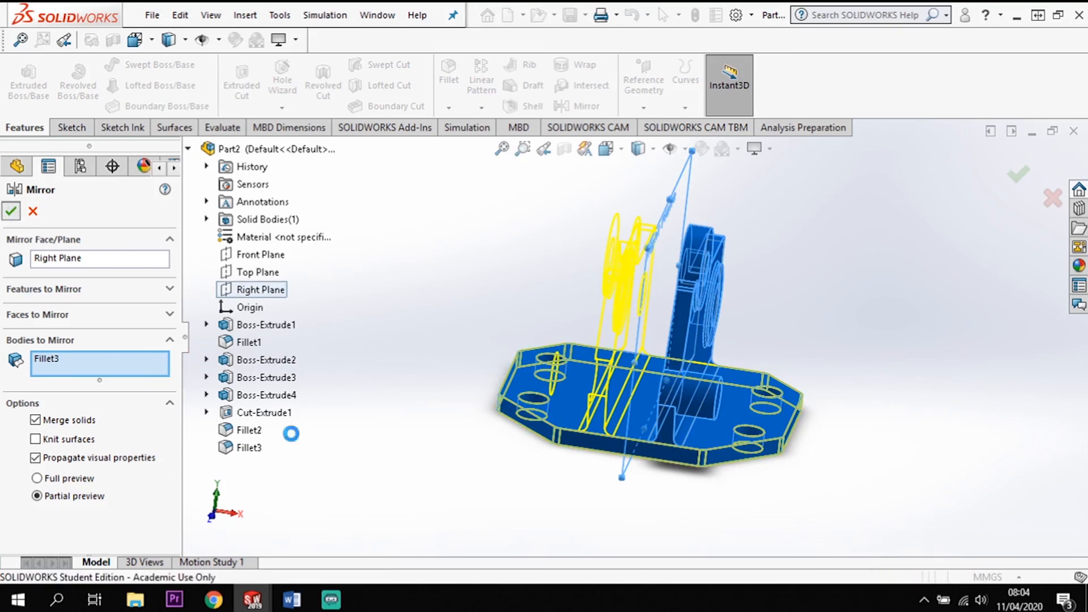
- Assign Cast Carbon Steel from the SOLIDWORKS steel materials to the part
middle_drag(457, 505, 399, 552)
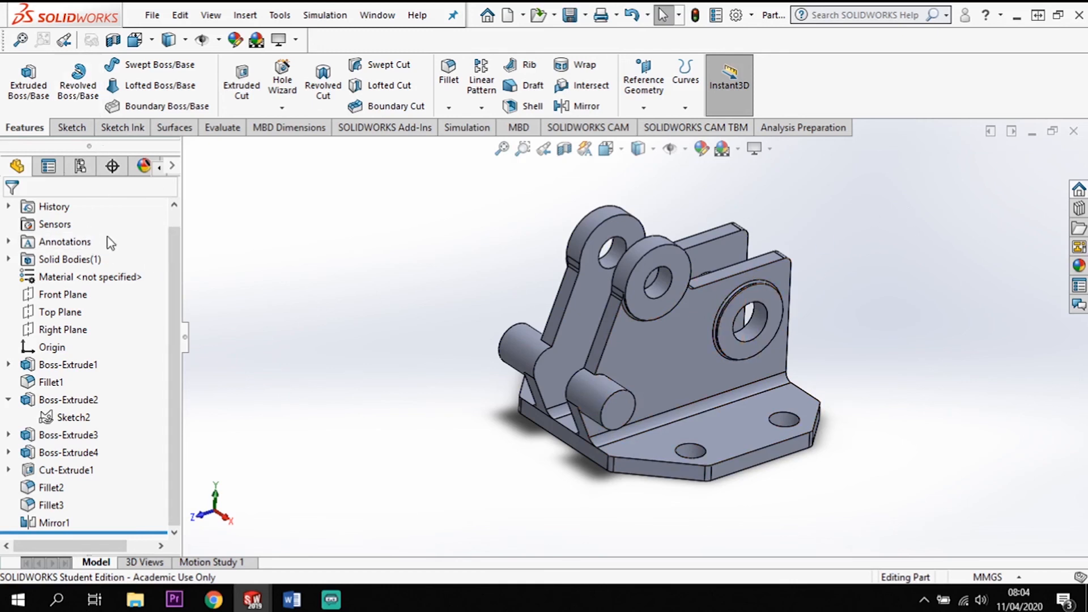
scroll(111, 267, up, 1)
click(94, 301)
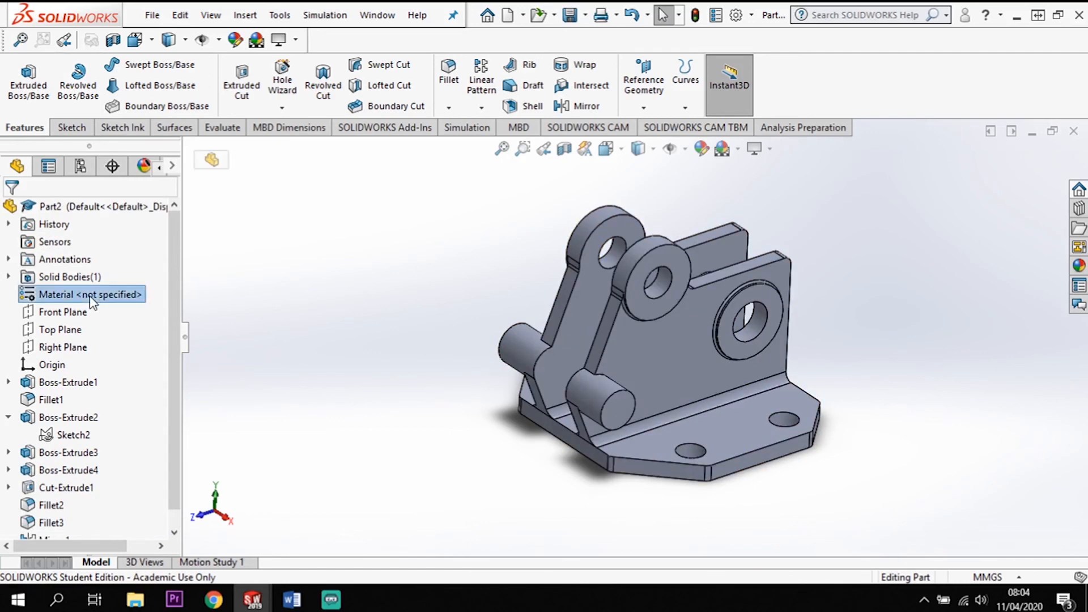
right_click(91, 301)
click(164, 236)
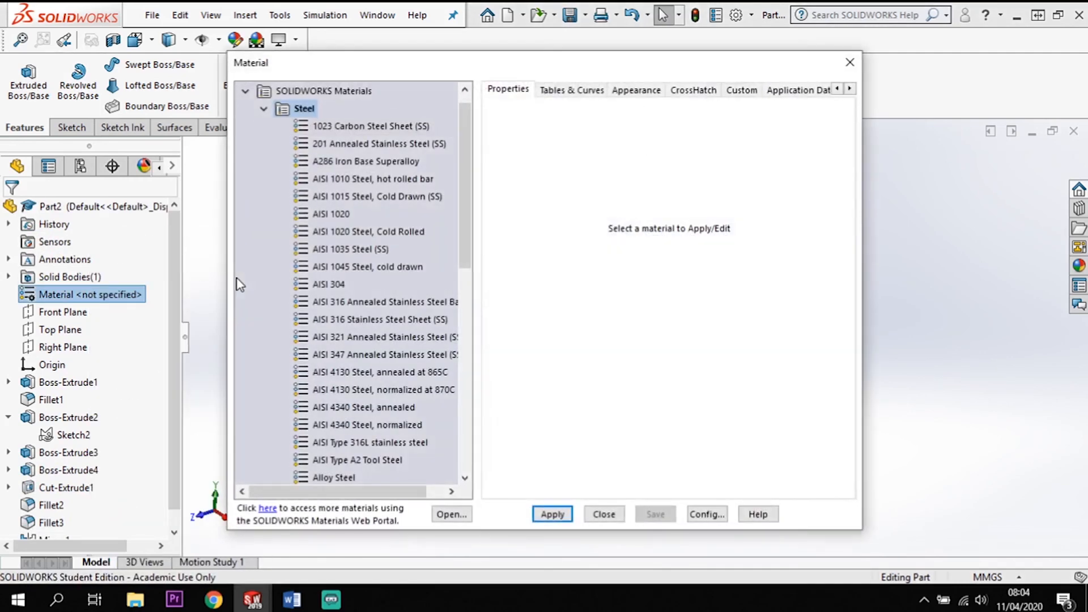
scroll(362, 294, down, 3)
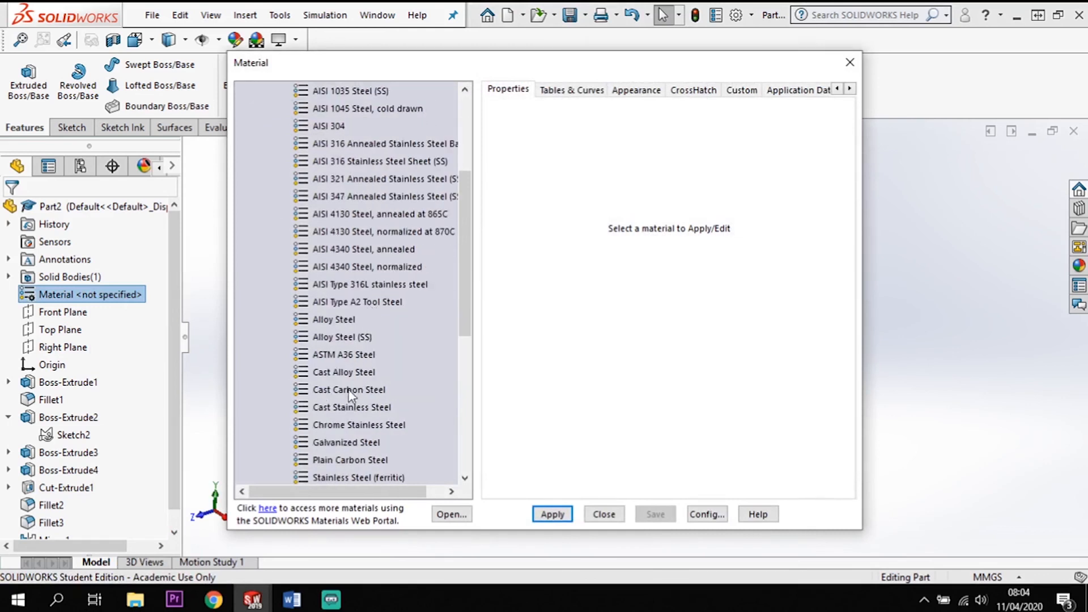
click(350, 390)
click(560, 521)
click(605, 516)
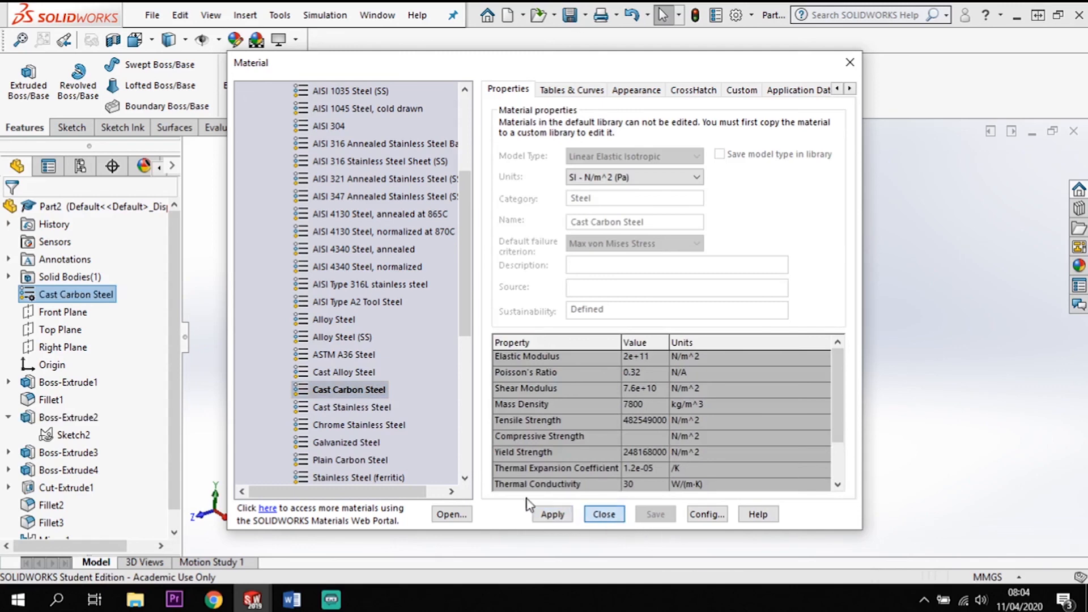
- Evaluate the mass properties of the finished Cast Carbon Steel bracket
scroll(438, 347, up, 1)
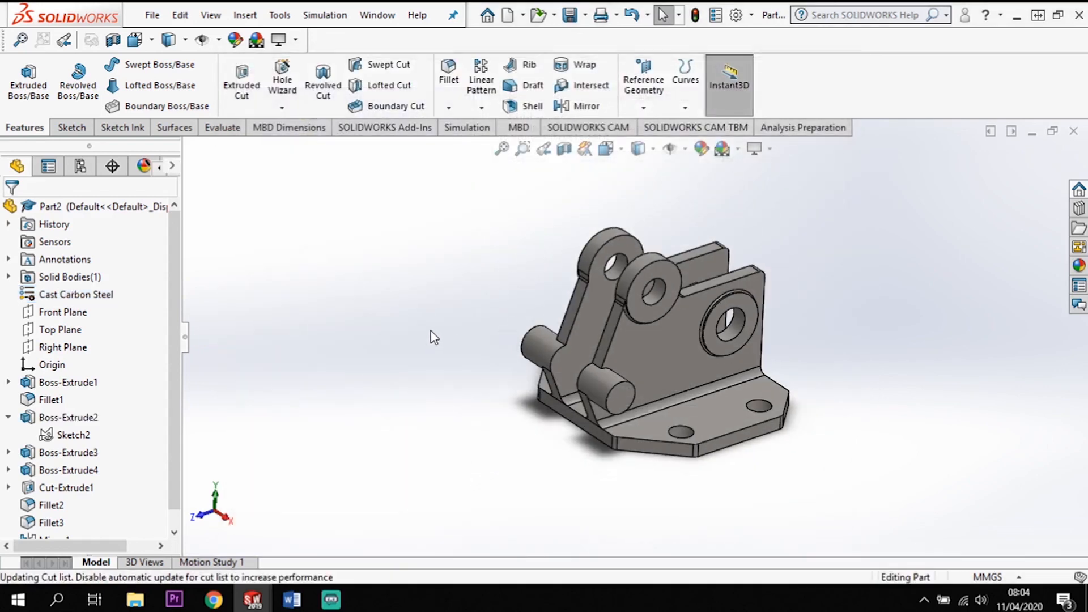
scroll(395, 338, down, 1)
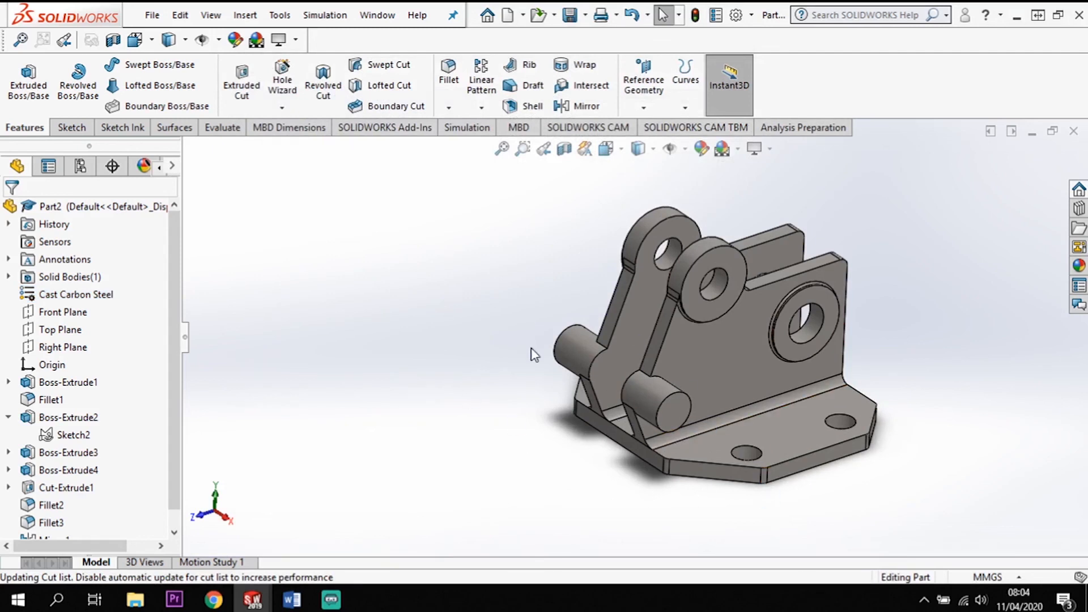
click(237, 138)
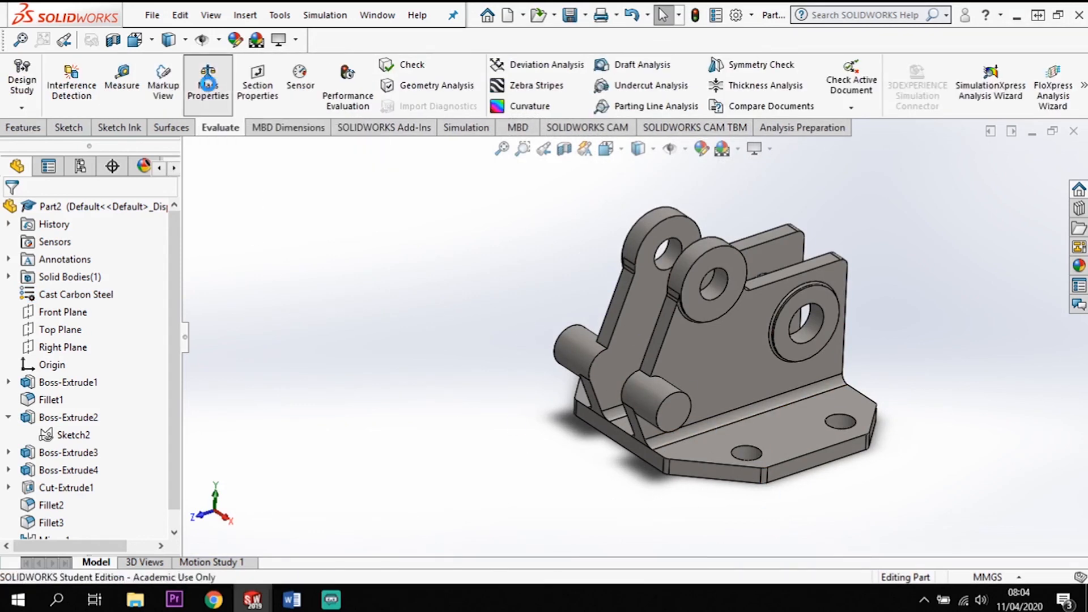
click(208, 84)
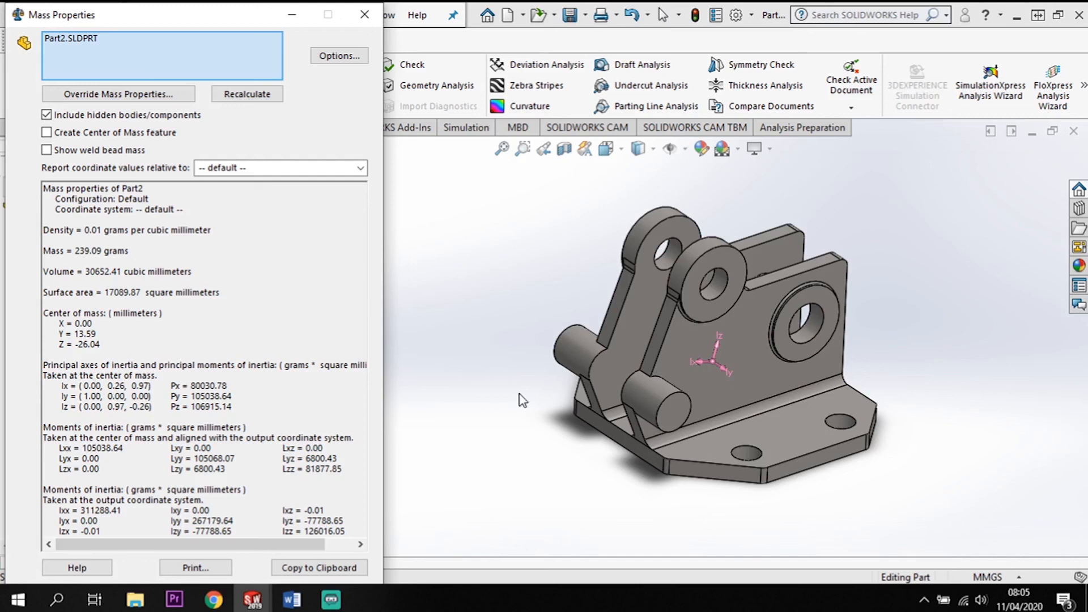
- Examine the custom unit settings in the mass property options, accept the document settings, and close the mass properties report
click(340, 56)
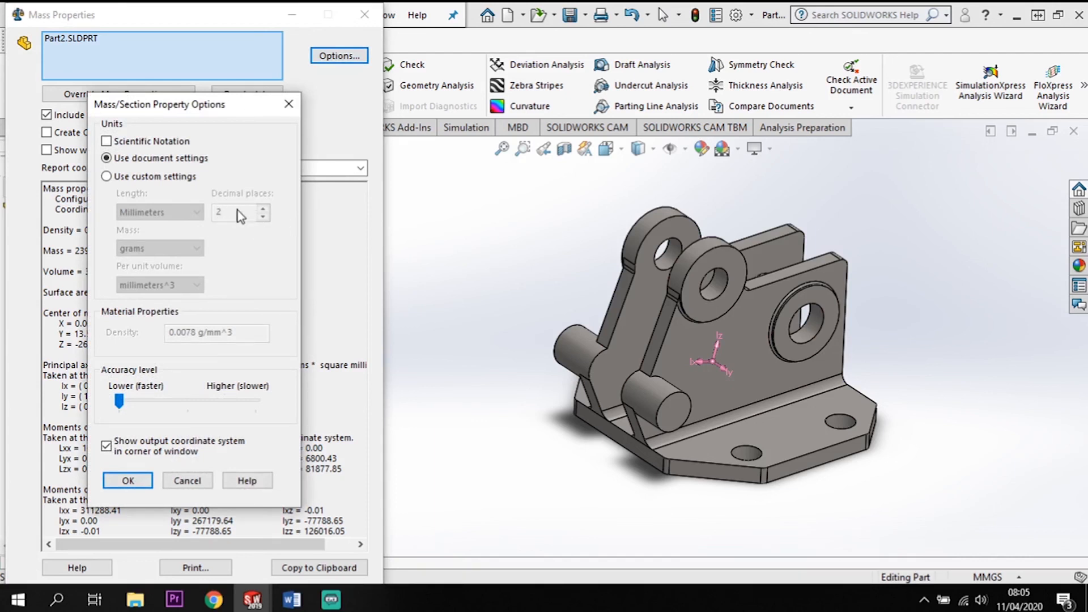
click(105, 177)
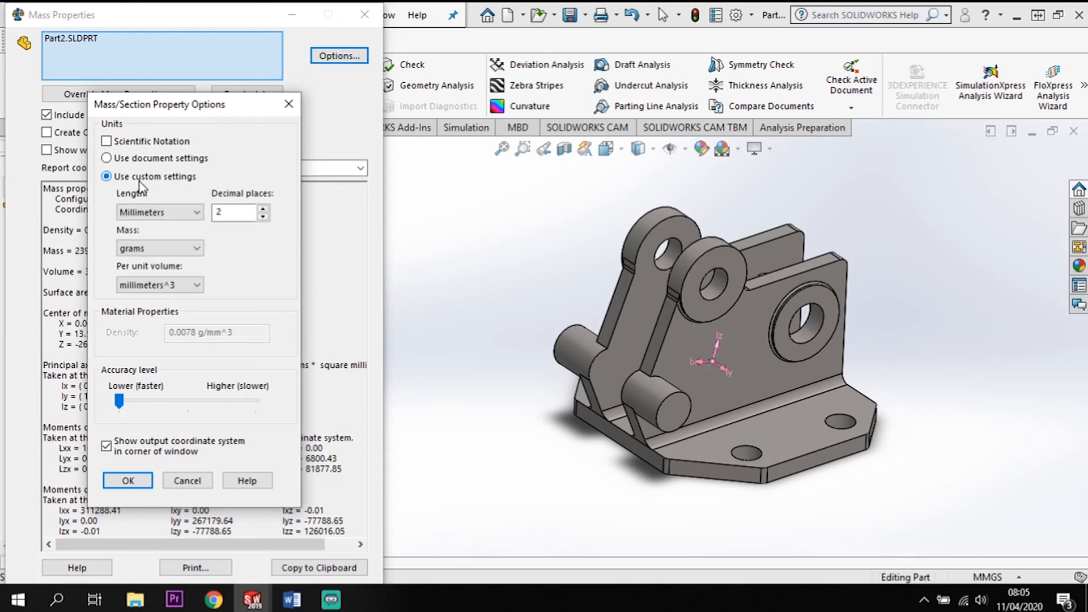
click(107, 159)
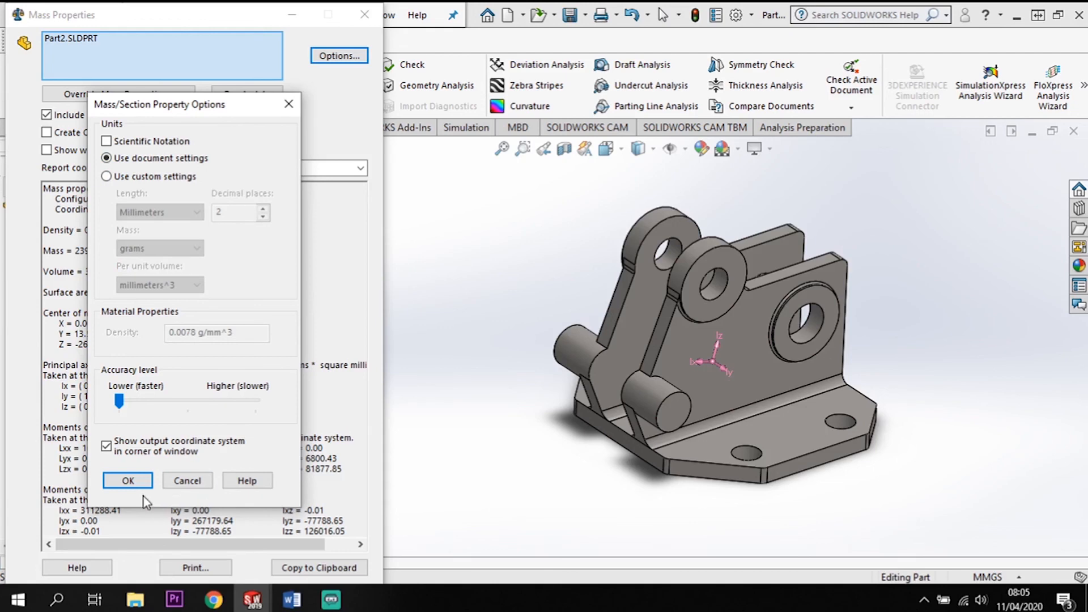
click(128, 481)
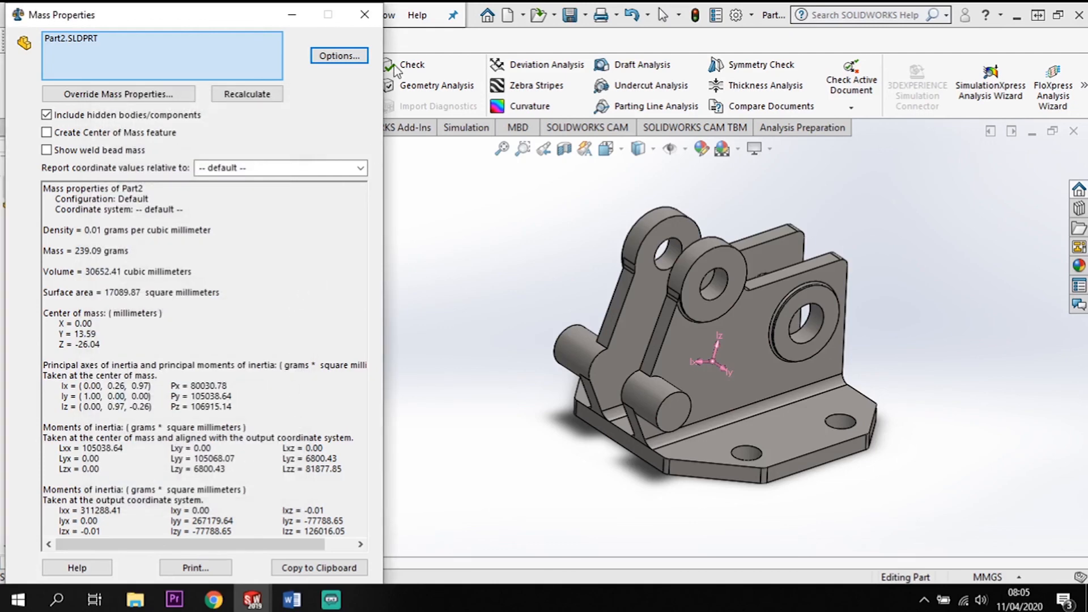
click(371, 13)
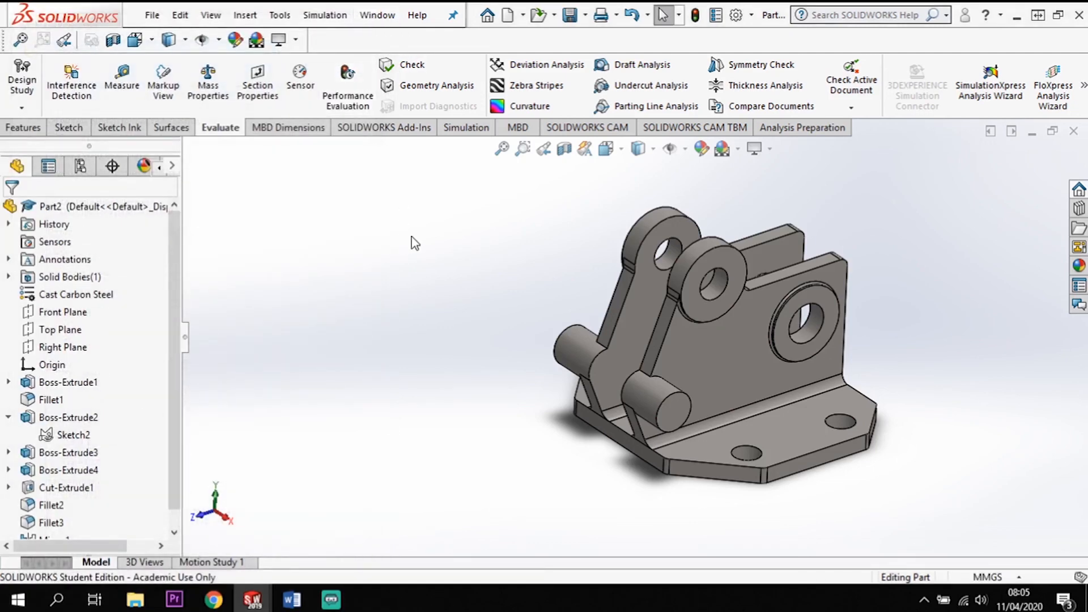